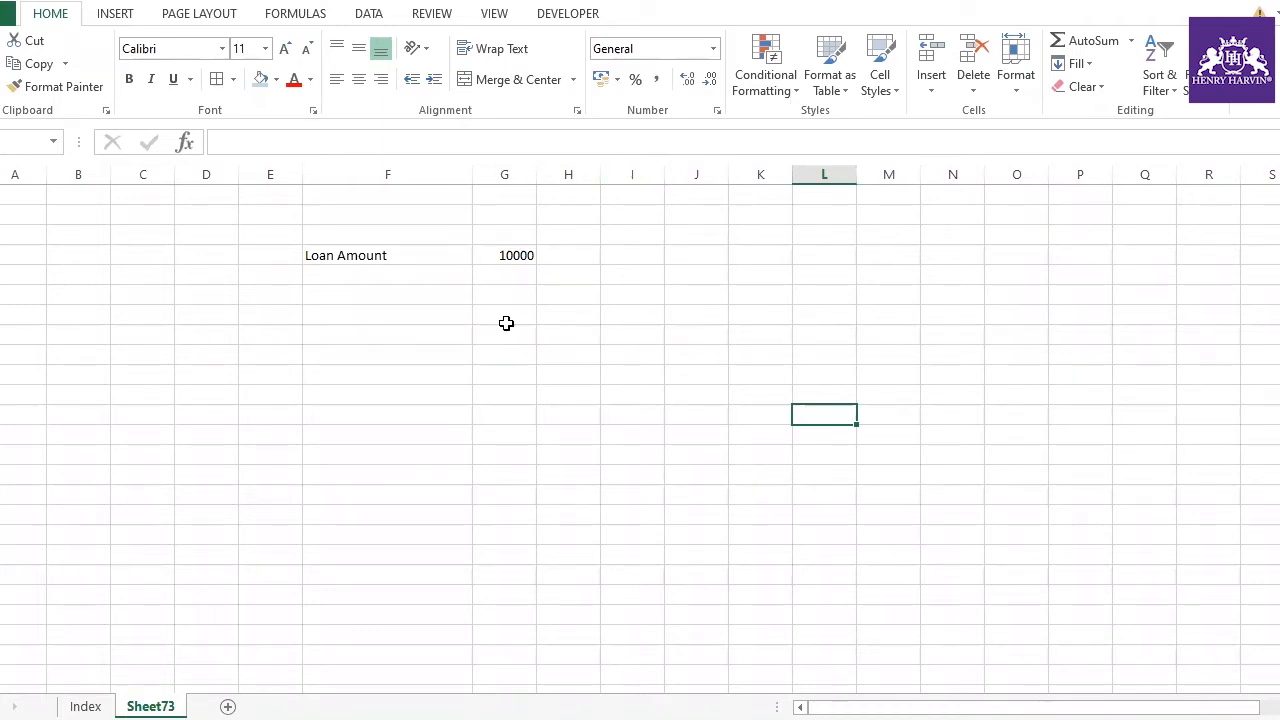
Set the loan amount in G4 to 20000
click(372, 274)
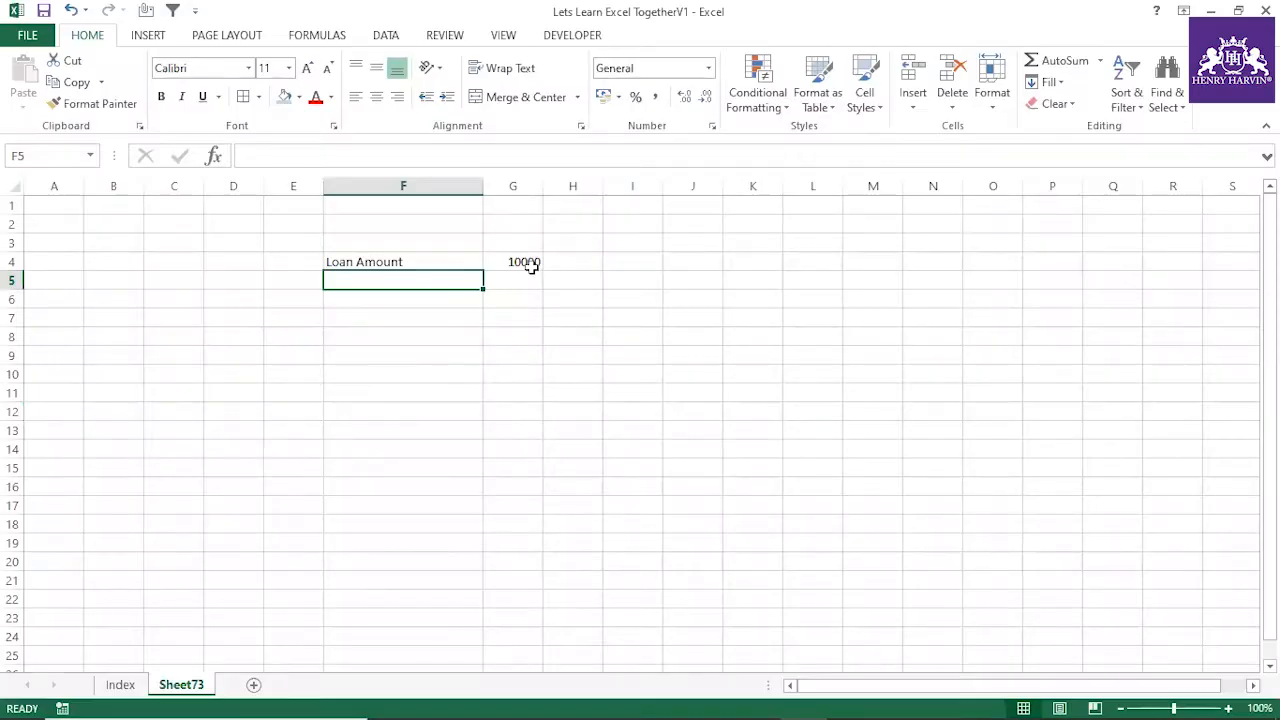
click(531, 264)
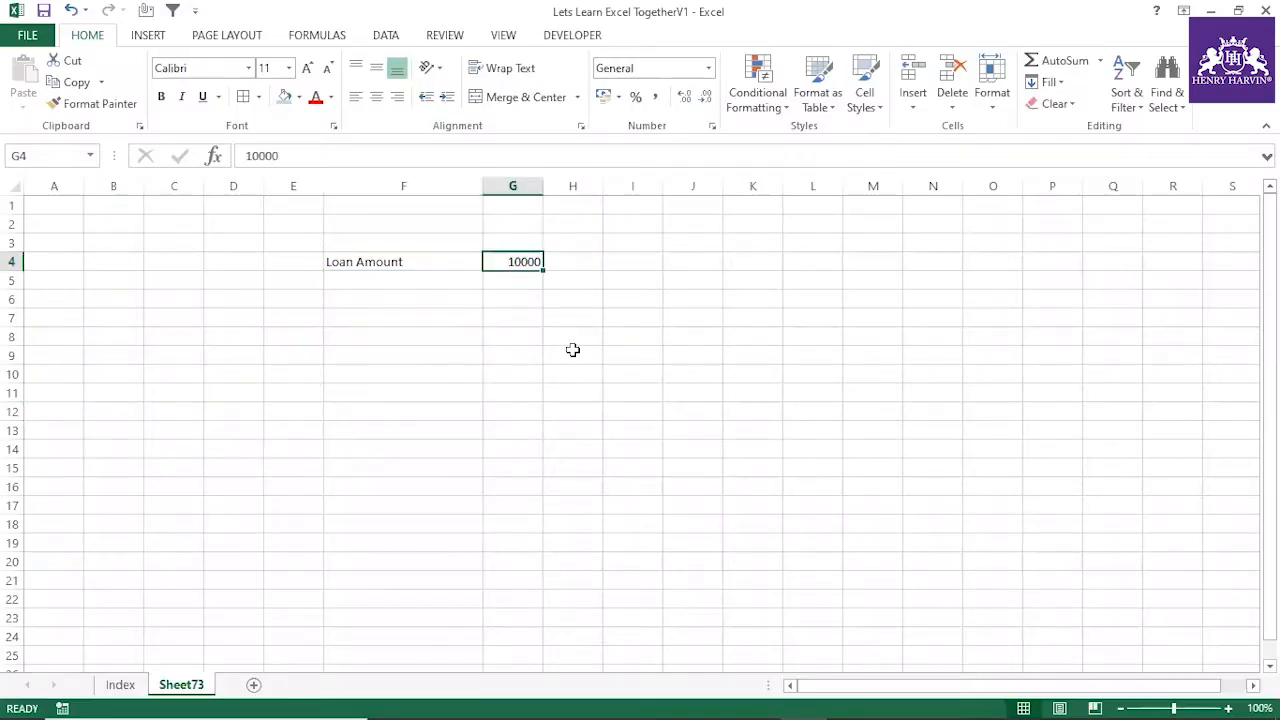
text(20000)
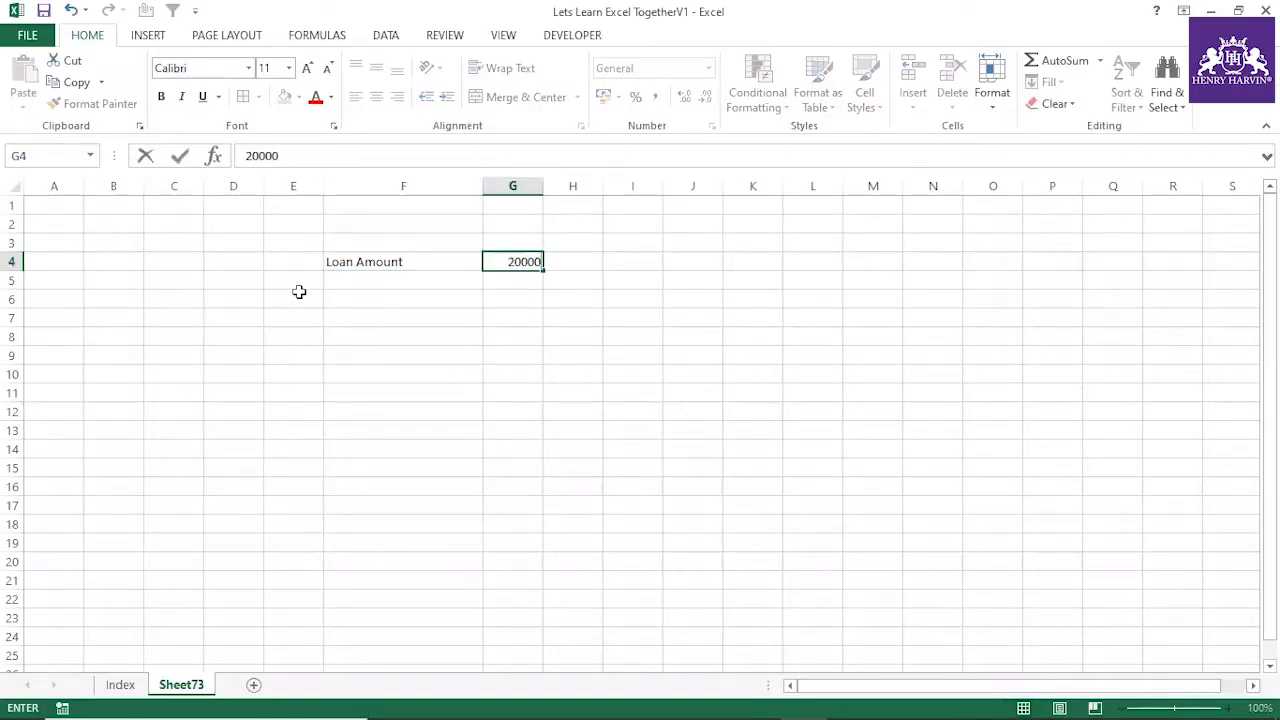
Add a "Rate of Interest" row in F5:G5 with the value 12%
click(356, 279)
text(Rat)
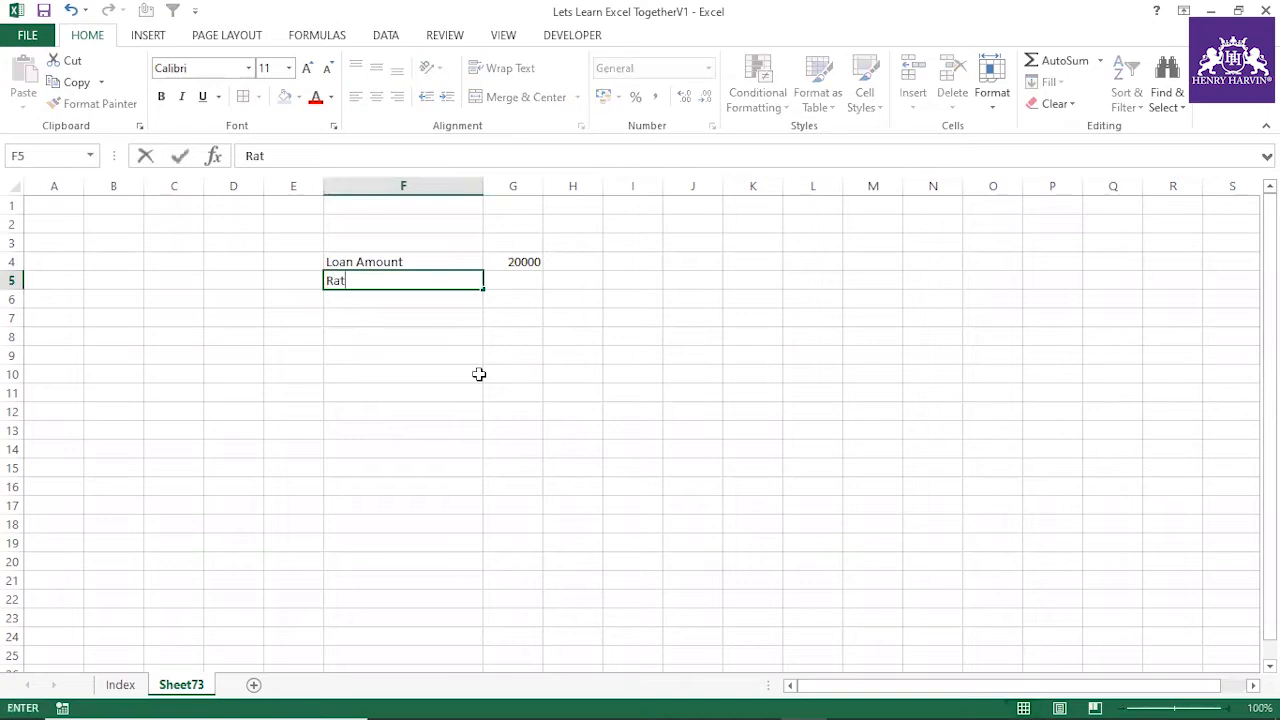
text(e of Interest)
click(479, 374)
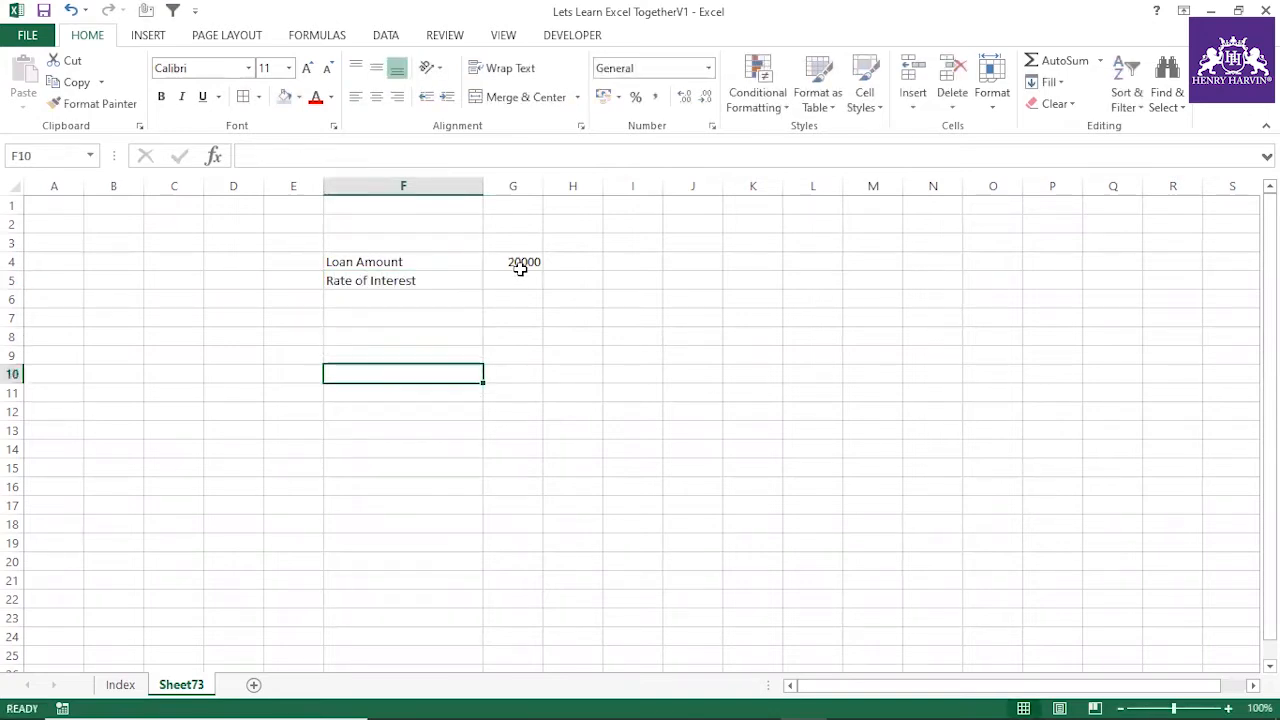
click(522, 281)
text(5%)
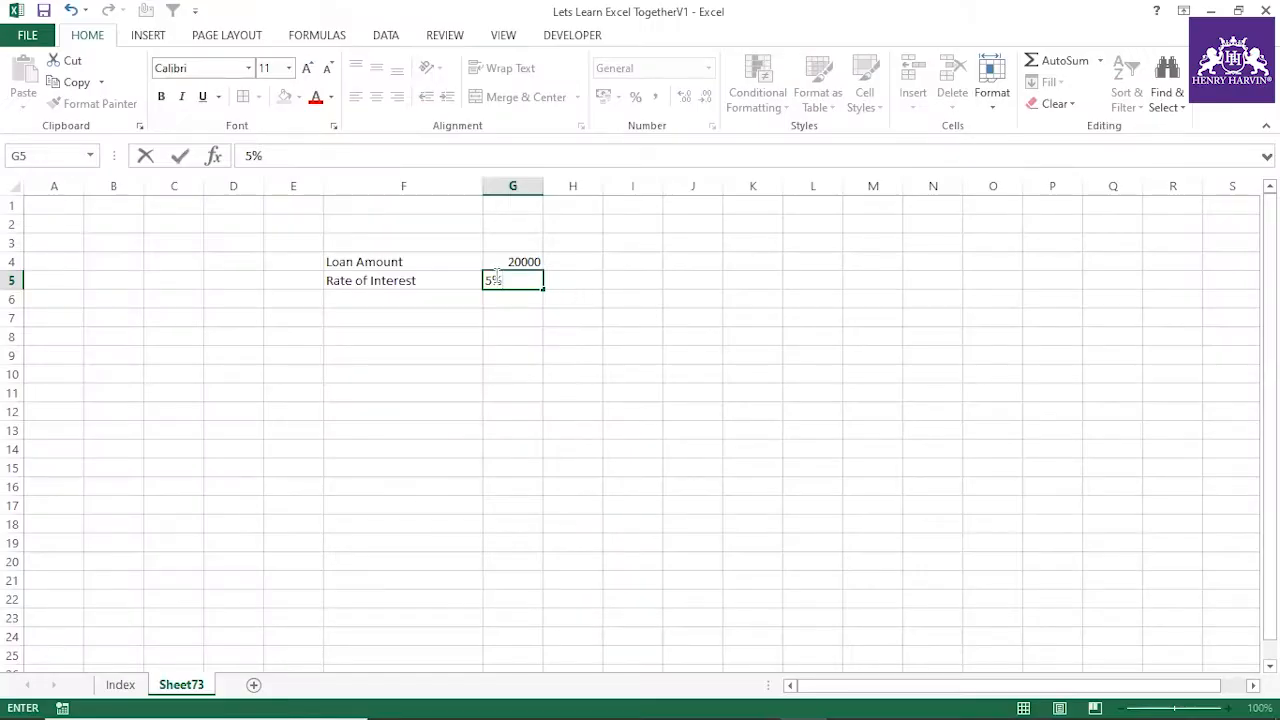
double_click(492, 280)
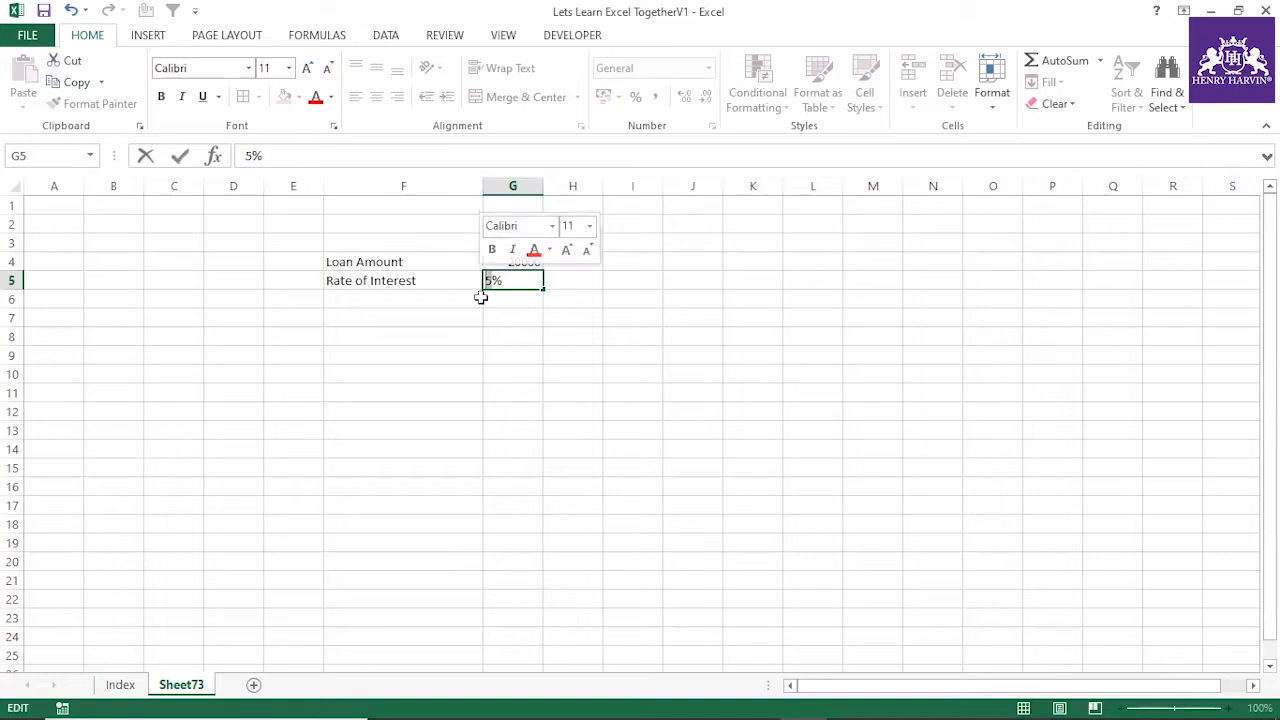
text(12)
click(478, 334)
Add a "Total Years" row in F6:G6 with the value 5
click(417, 302)
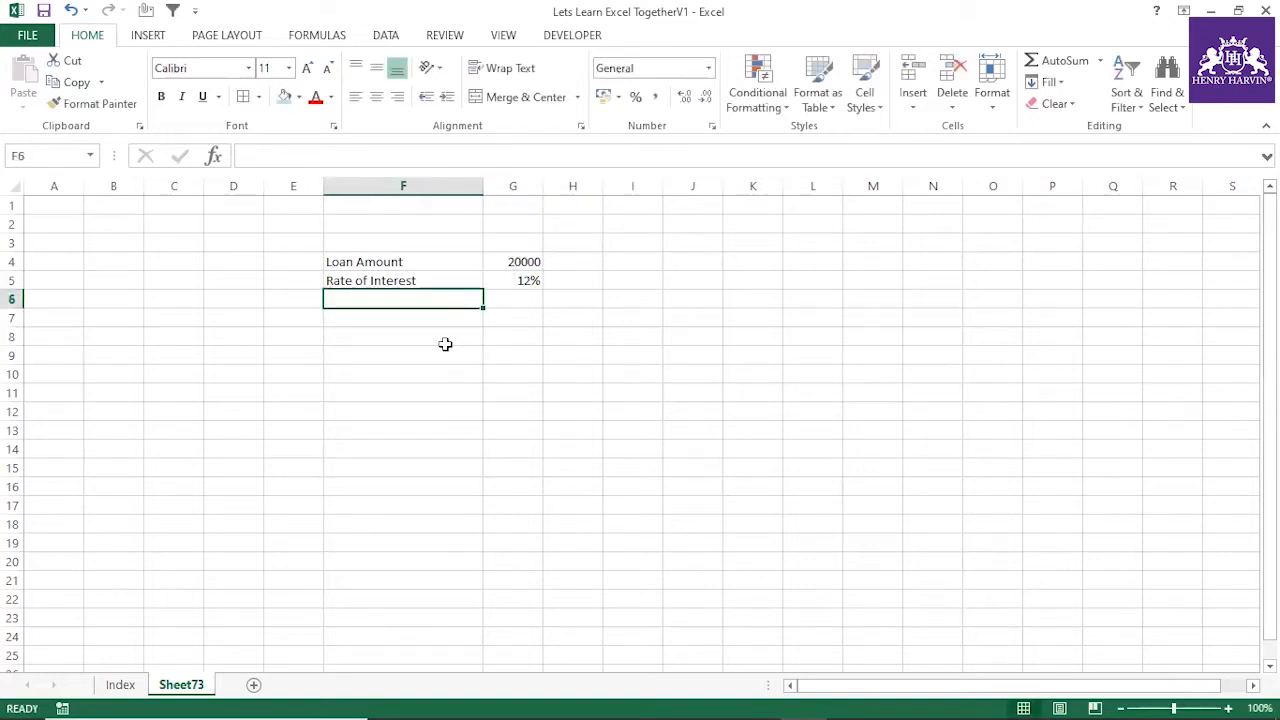
text(N)
key(BackSpace)
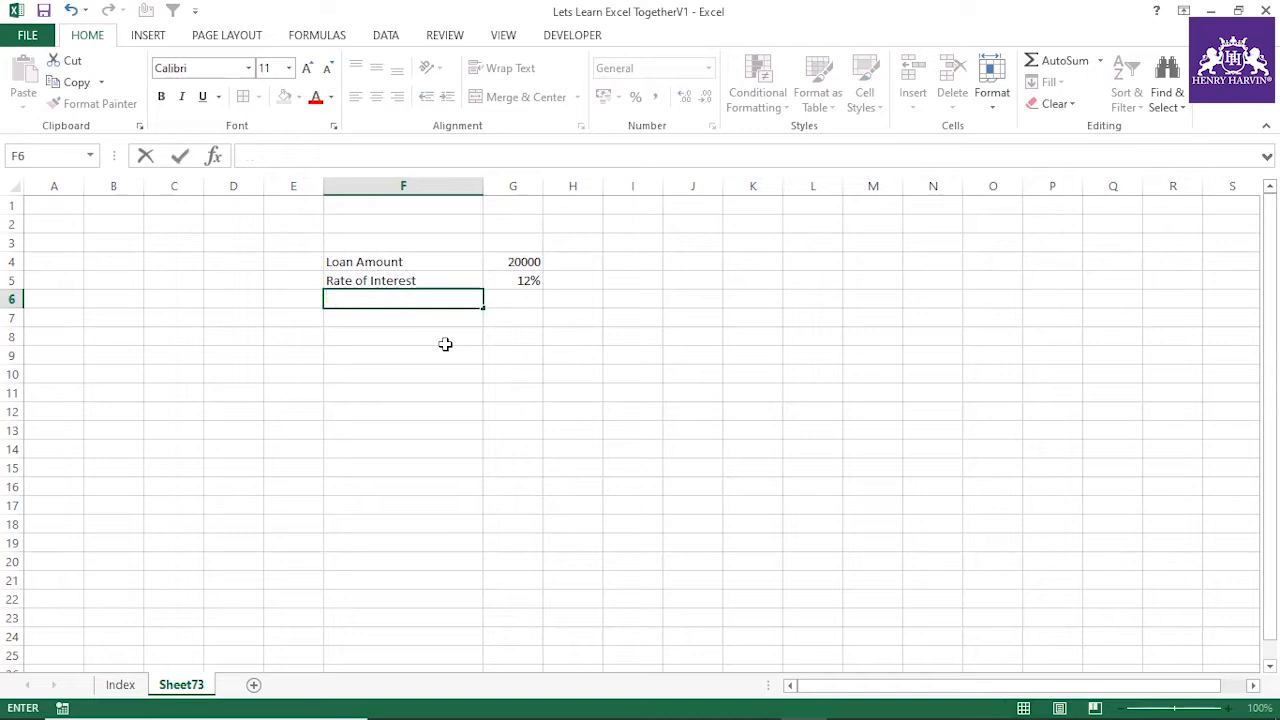
text(Total Years)
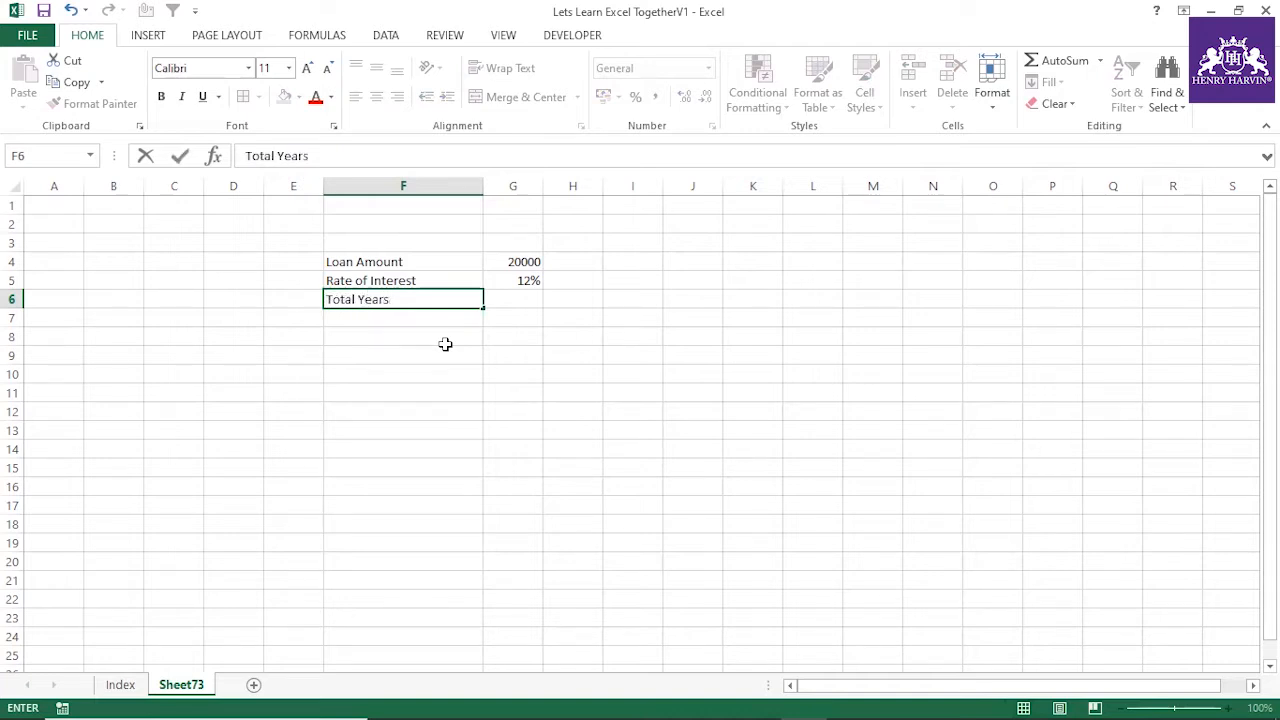
click(504, 302)
text(5)
click(470, 412)
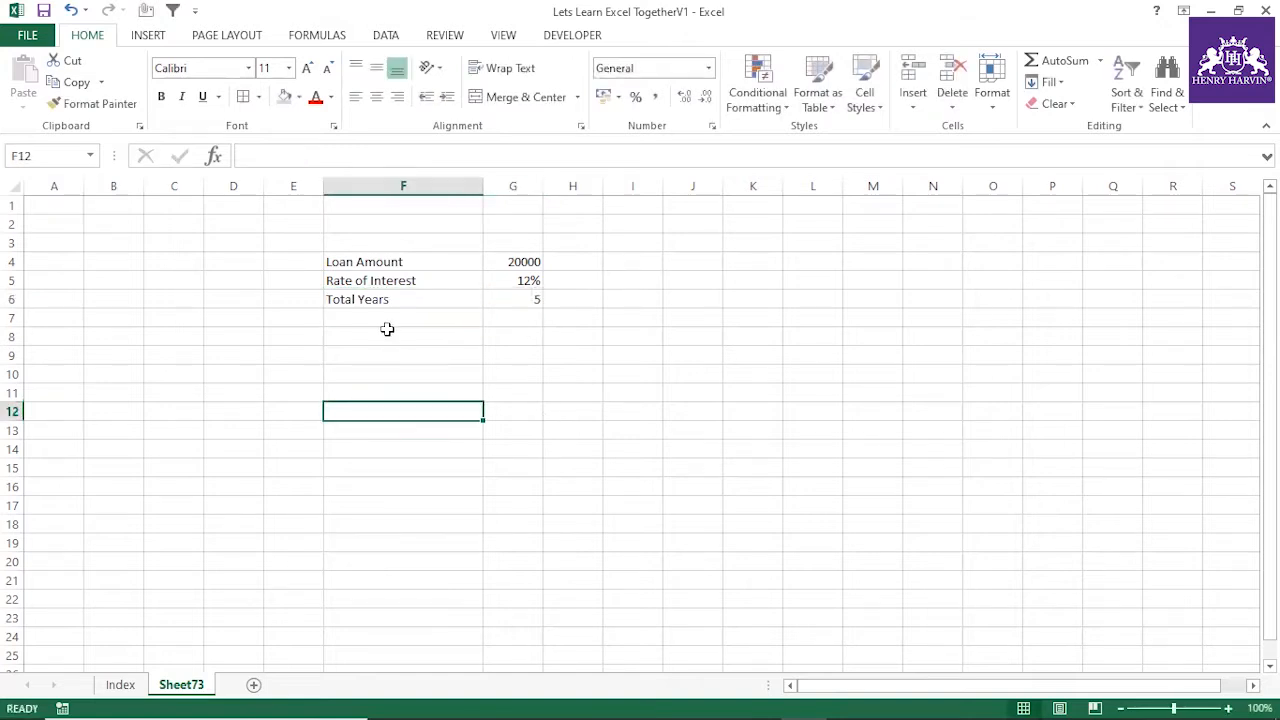
Add a "Compounding year" row in F7:G7 with the value 12, and apply borders to all cells of F4:G7
click(390, 320)
text(Coum)
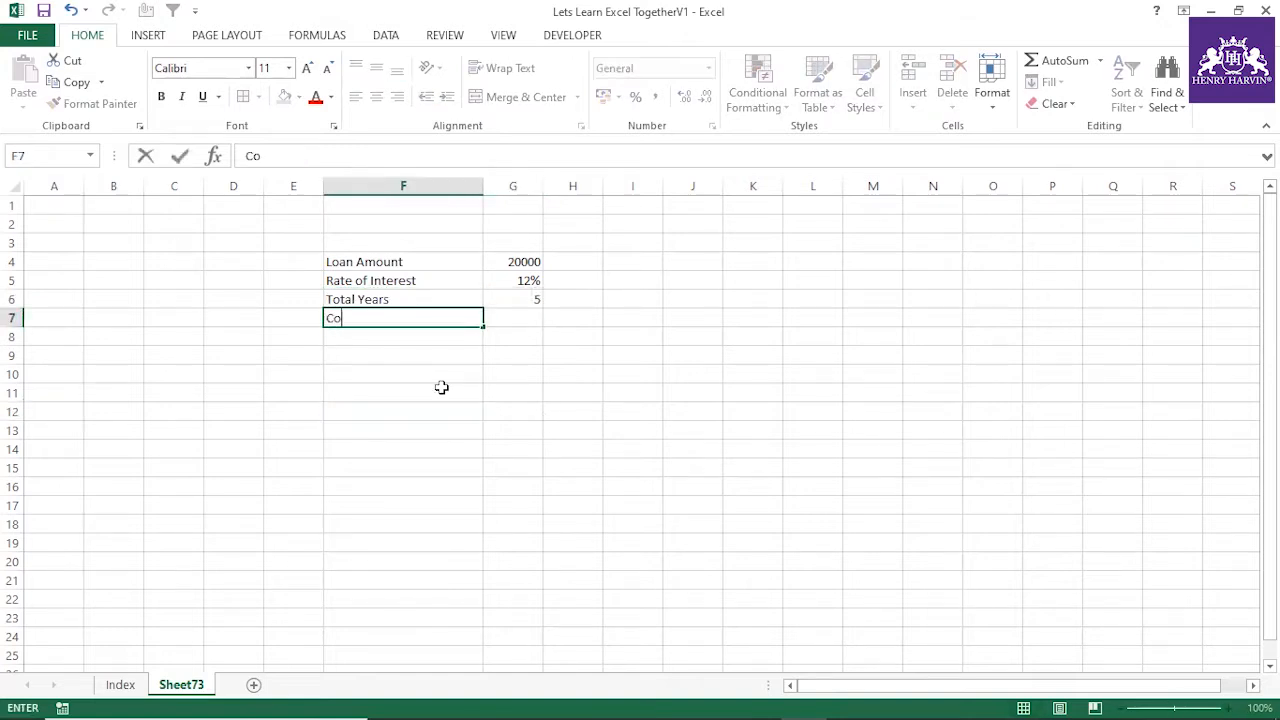
key(BackSpace)
key(BackSpace)
text(mpounding year)
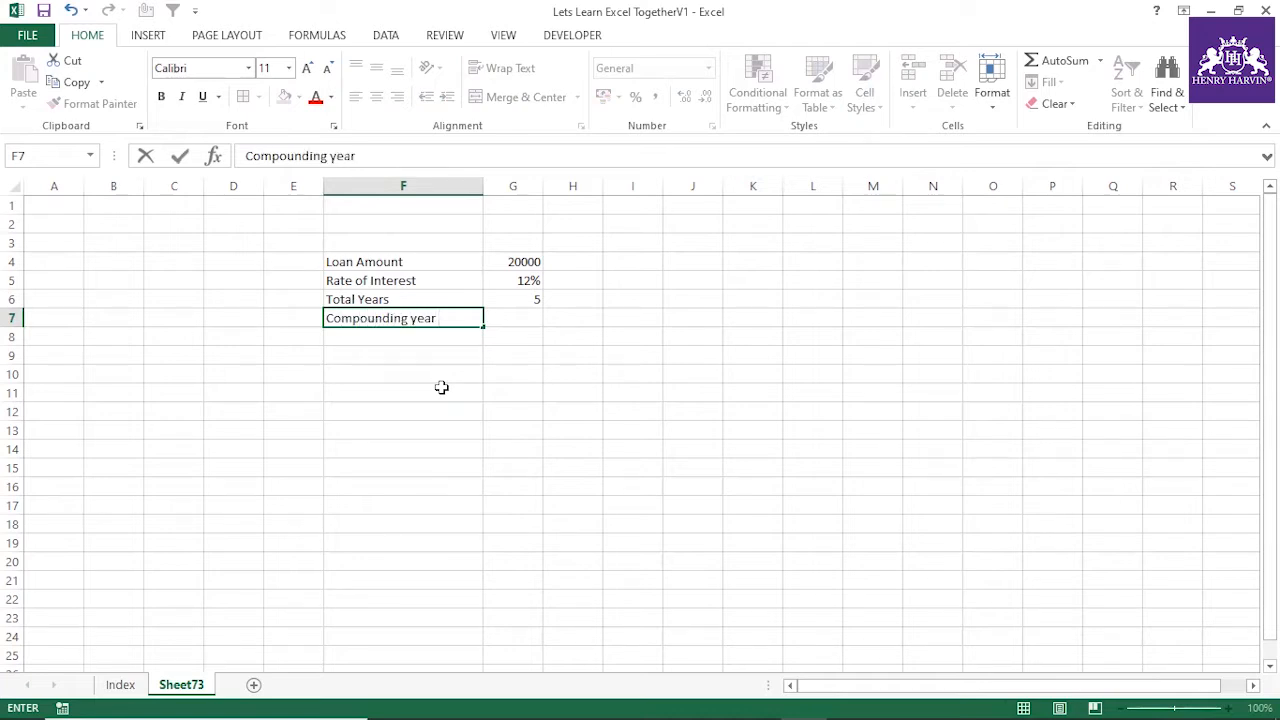
click(529, 318)
text(12)
click(540, 409)
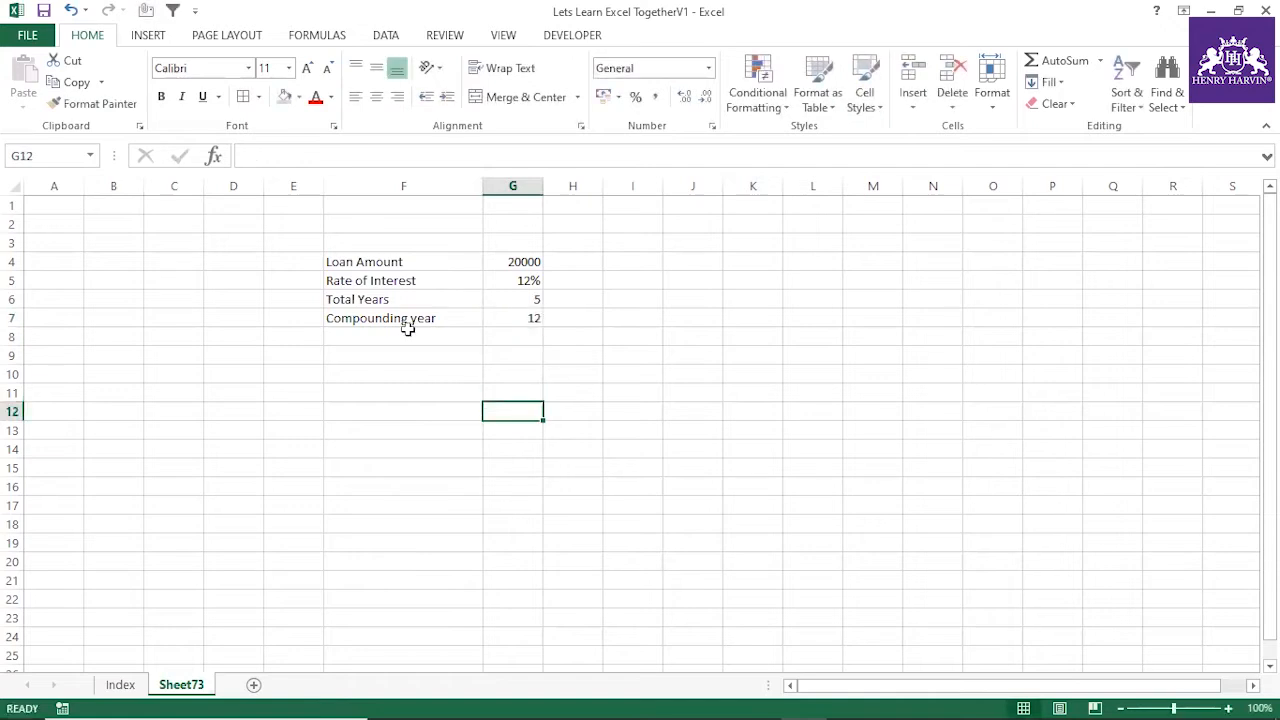
drag(352, 260, 520, 320)
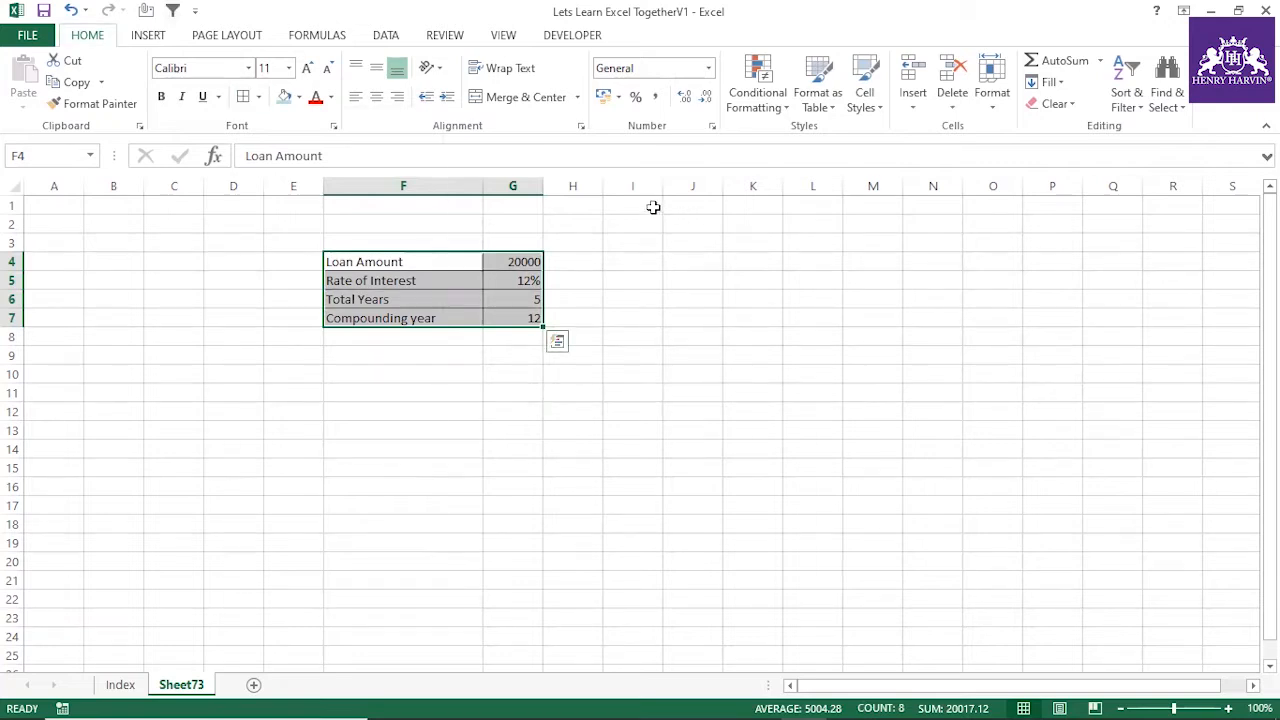
Merge and center I1:M1 and enter the title PMT in it
drag(652, 207, 854, 206)
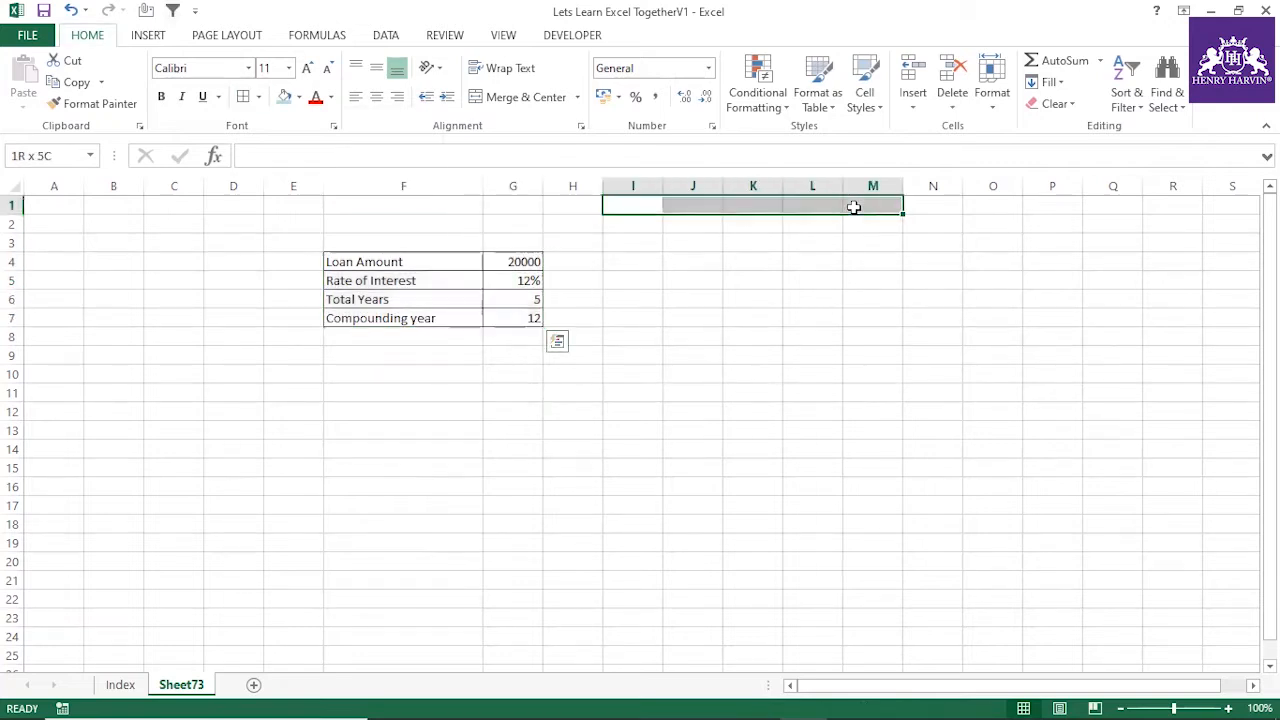
click(511, 104)
click(530, 158)
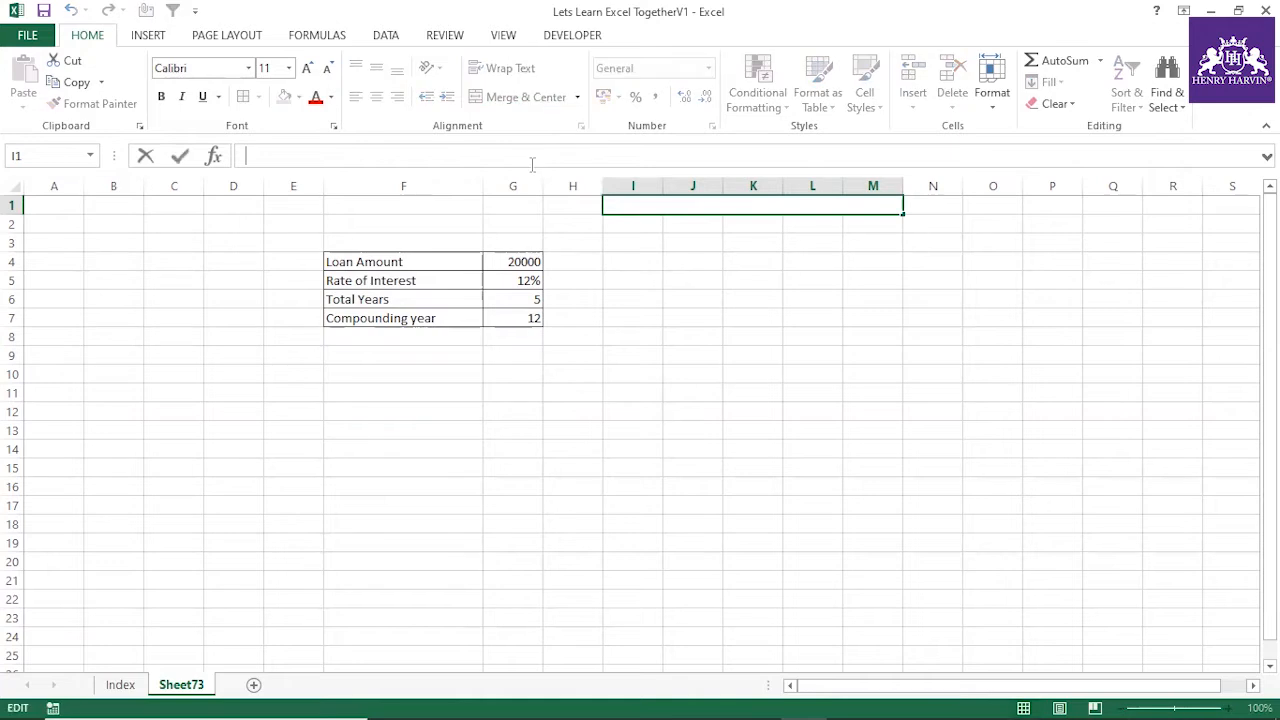
text(PMT)
click(974, 395)
Format the PMT title as bold 18-point text with an orange fill
click(709, 206)
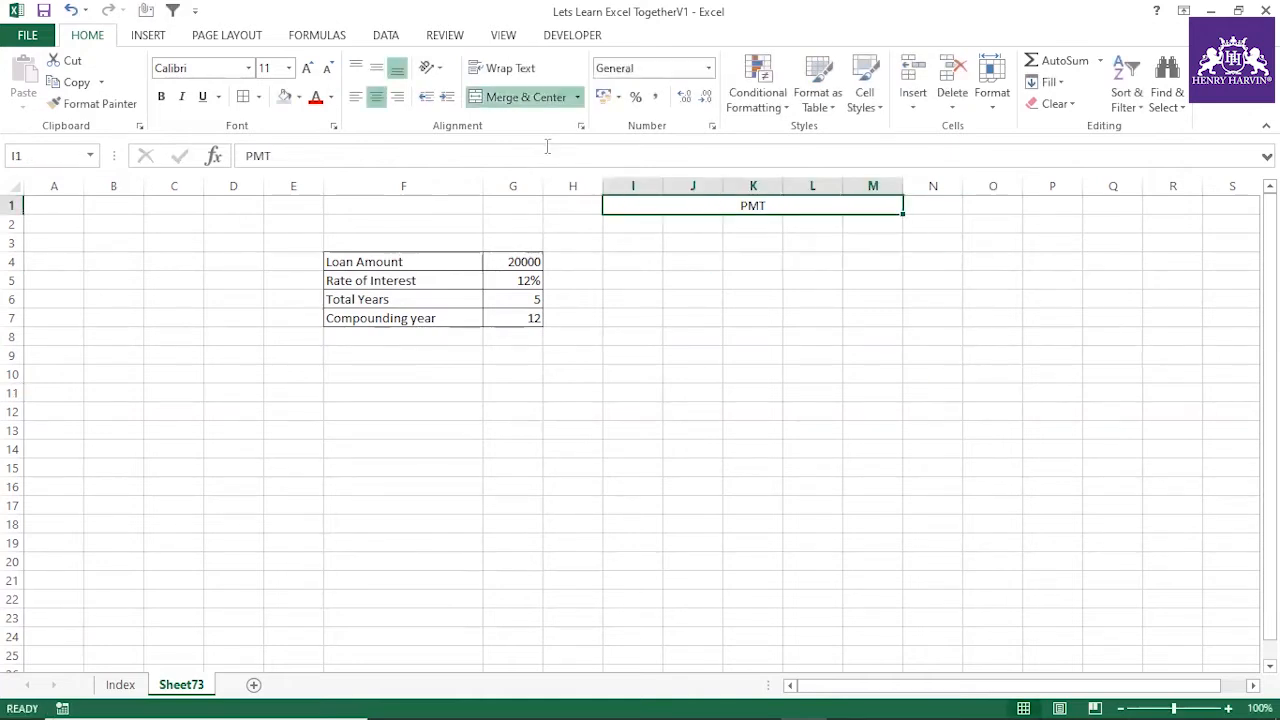
click(307, 68)
click(307, 68)
click(307, 68)
click(307, 68)
key(ctrl+b)
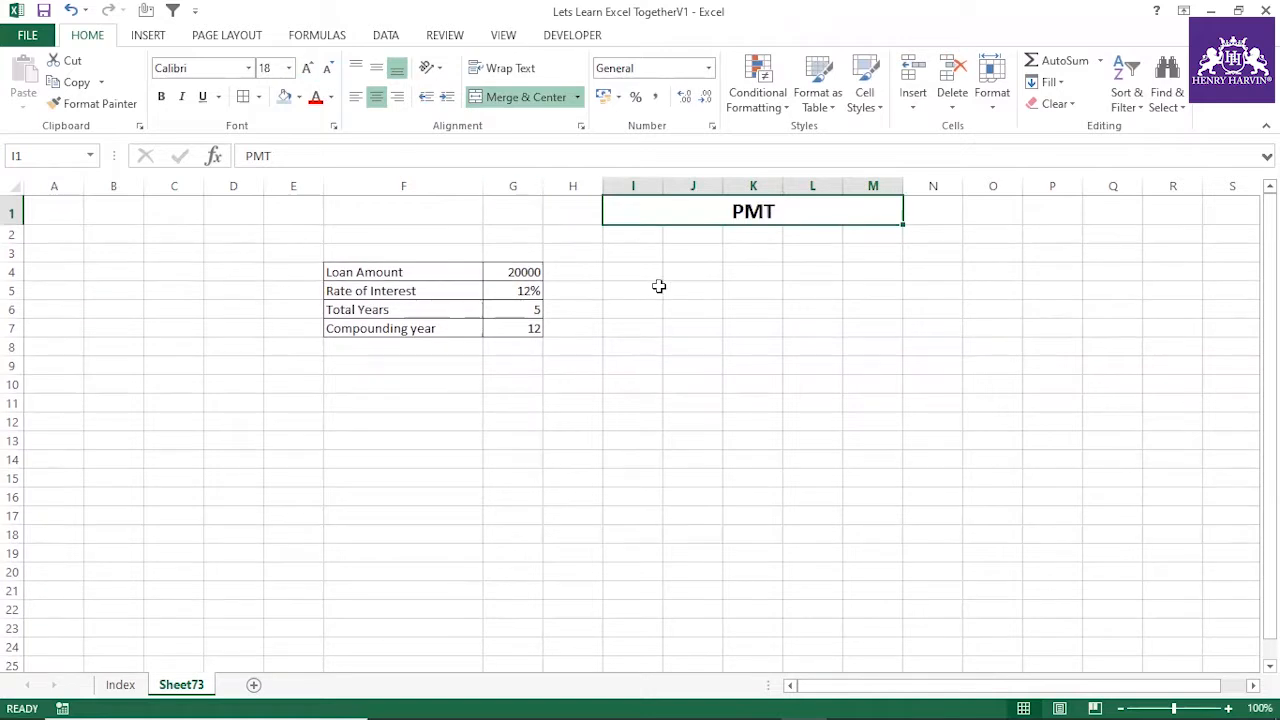
click(299, 97)
click(315, 243)
click(873, 384)
Review the loan table's labels and values, and compare them with the PMT syntax on the presentation slide
click(398, 272)
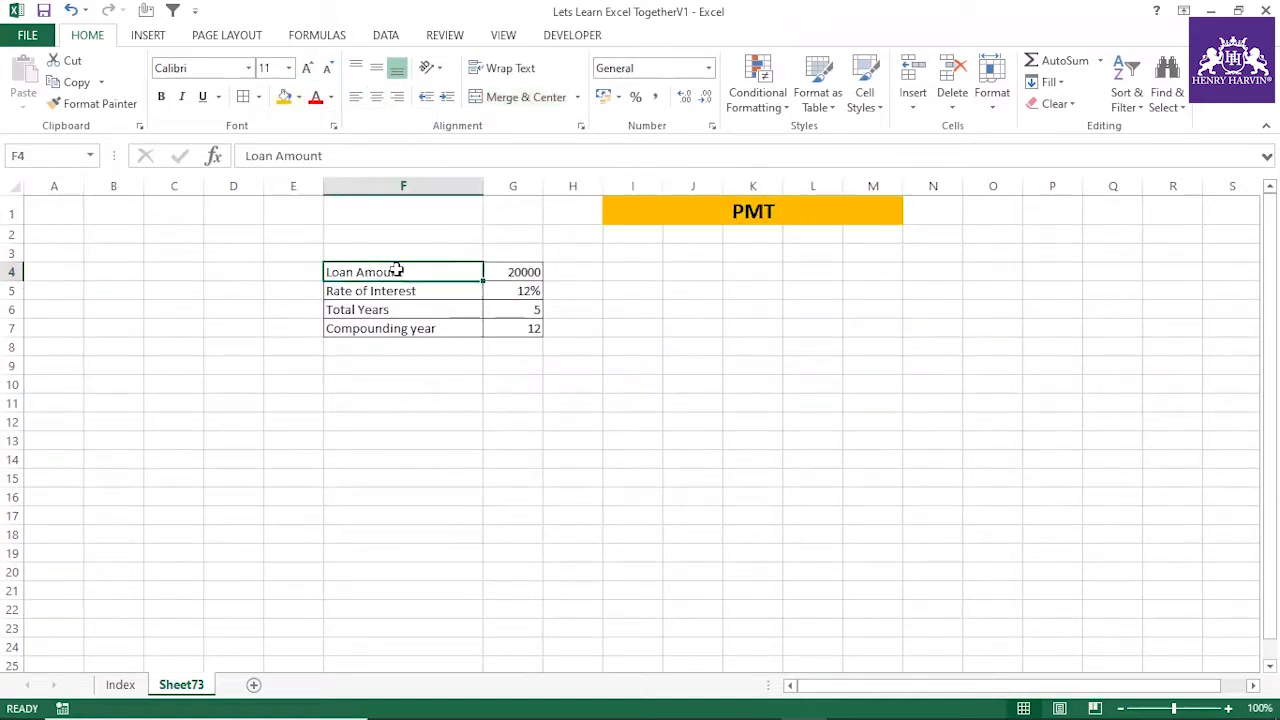
click(491, 269)
click(429, 288)
click(512, 291)
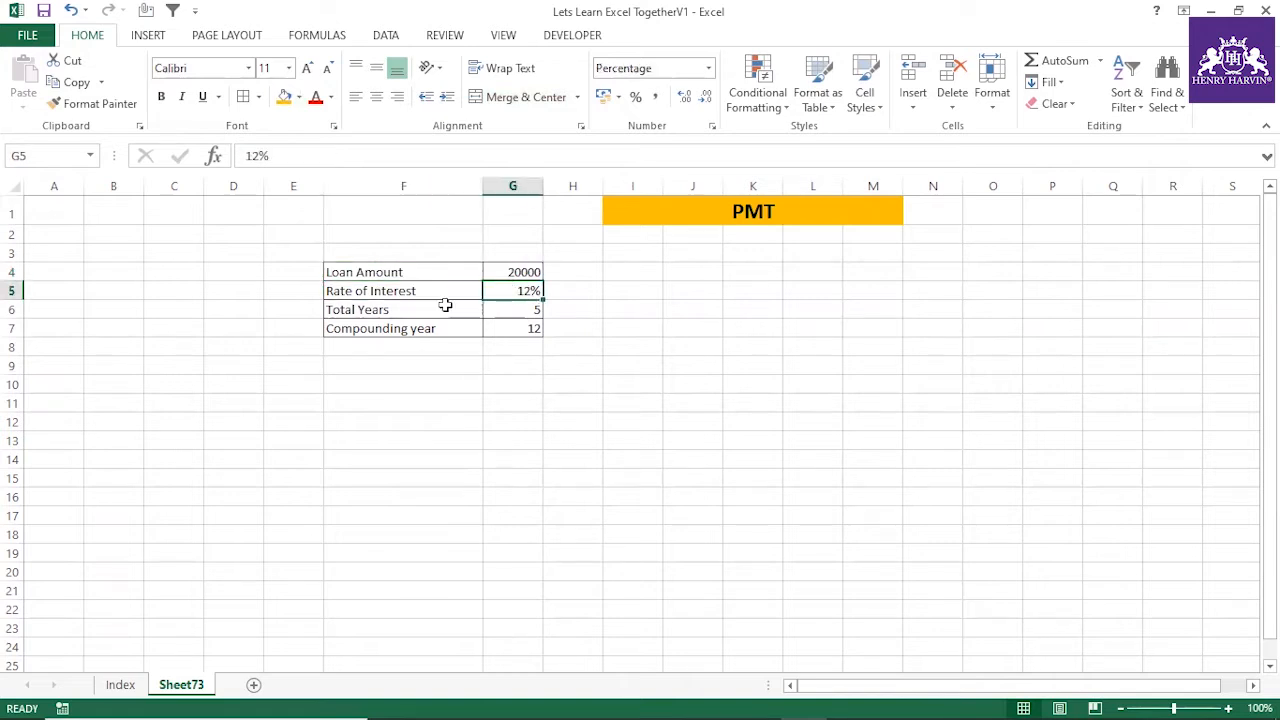
click(400, 330)
click(500, 339)
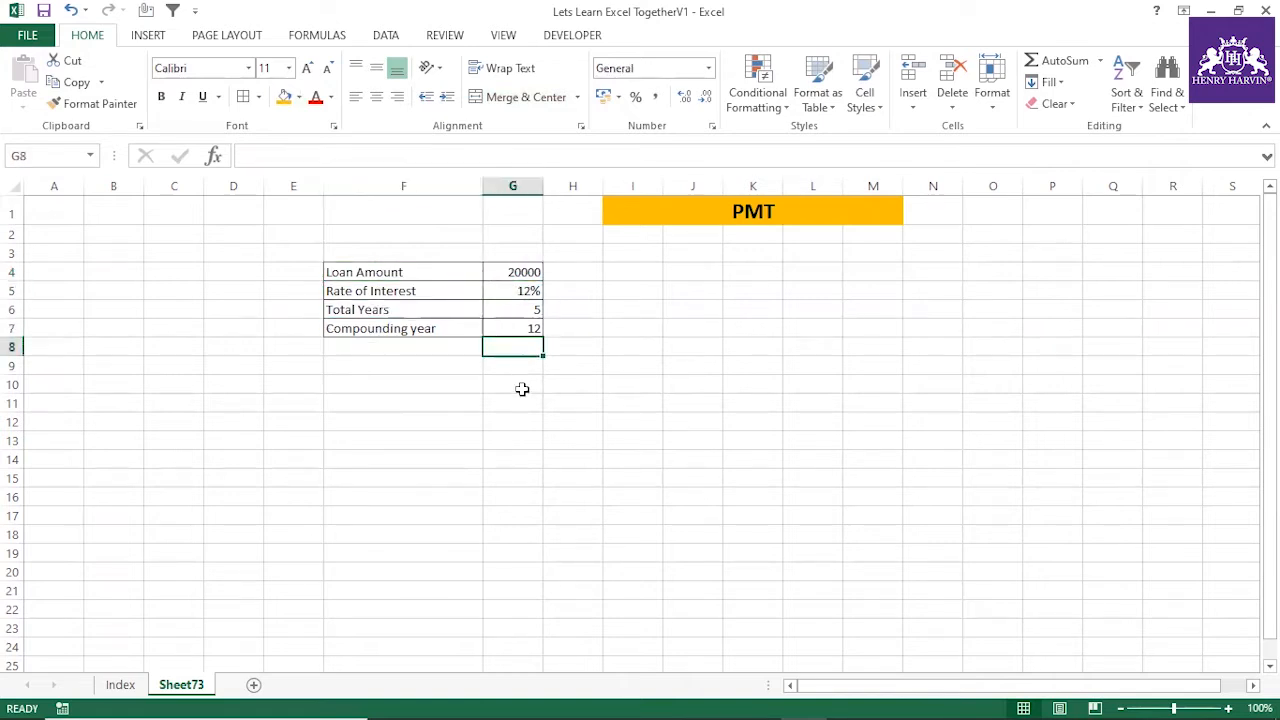
drag(523, 380, 520, 403)
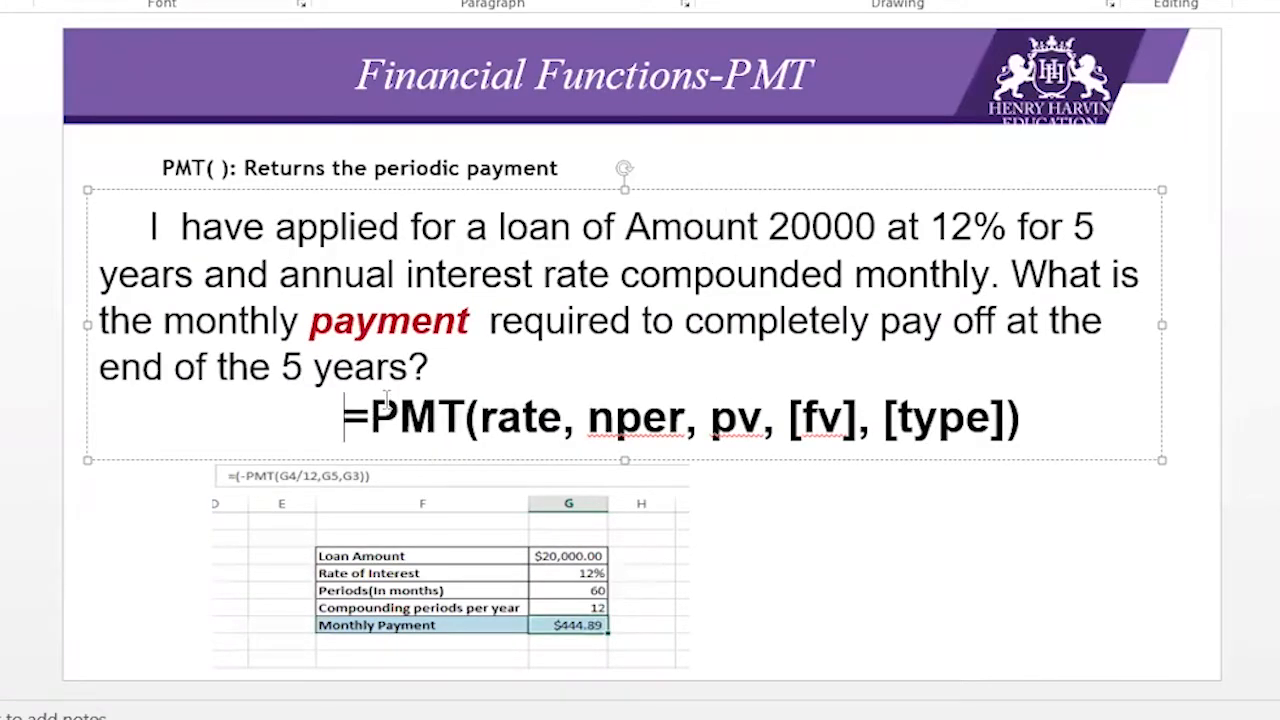
drag(372, 416, 500, 418)
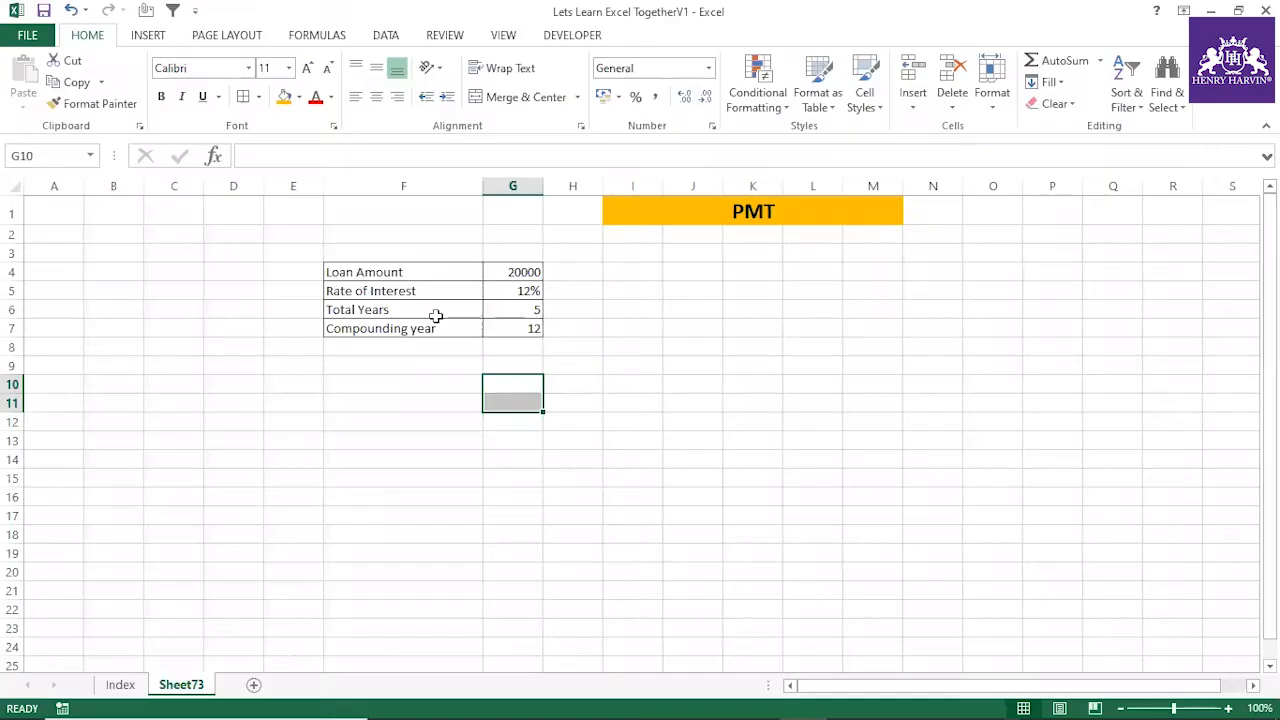
click(430, 312)
click(502, 420)
click(514, 315)
click(471, 403)
click(411, 309)
click(512, 311)
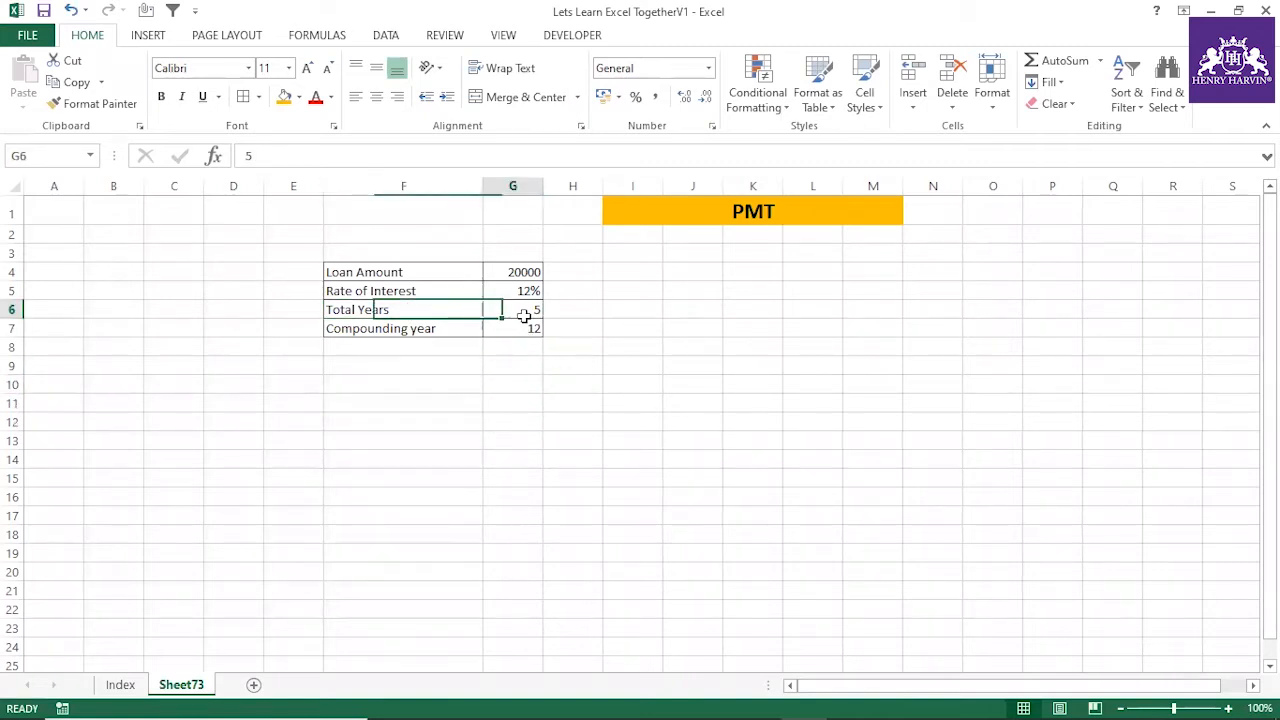
click(463, 384)
text(=PMT)
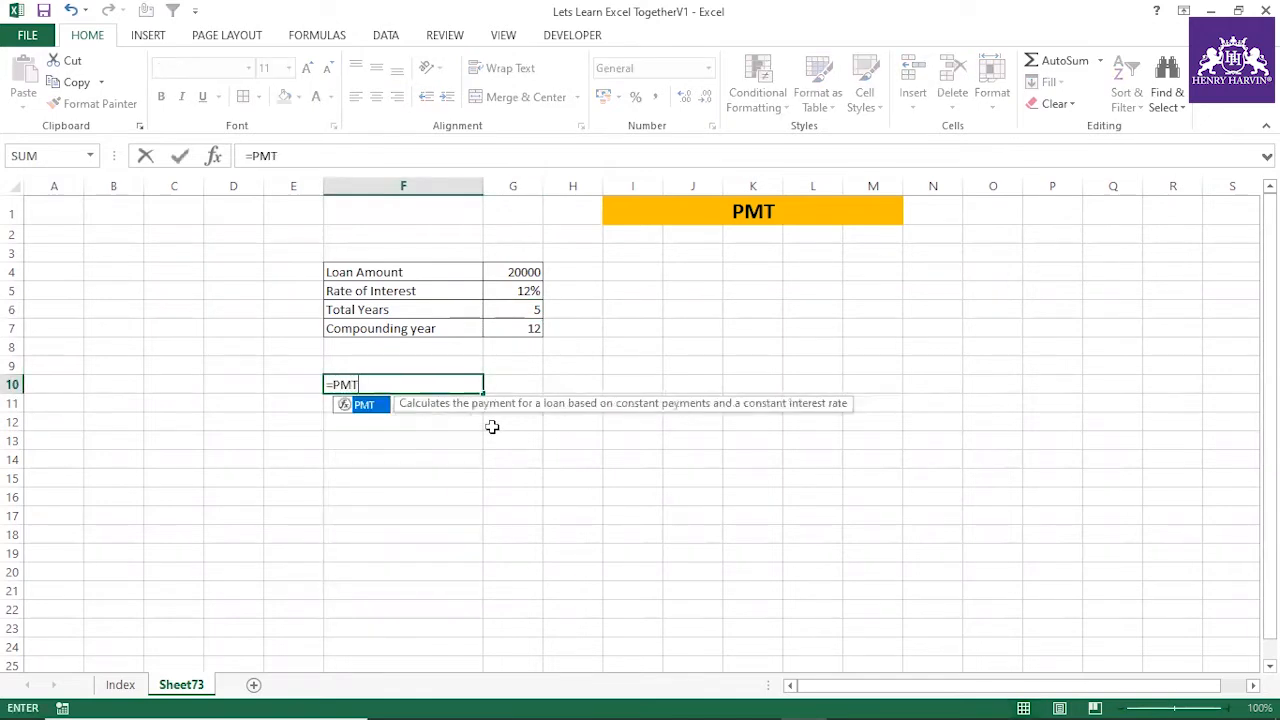
text(()
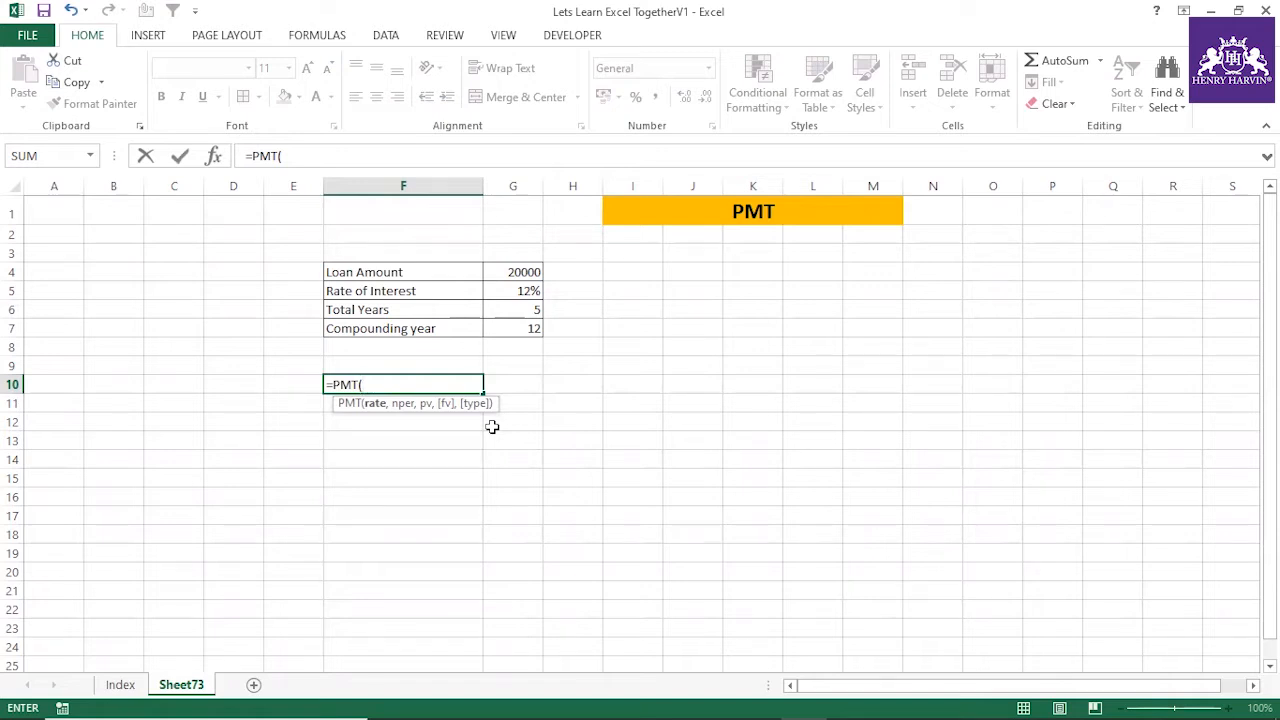
key(Escape)
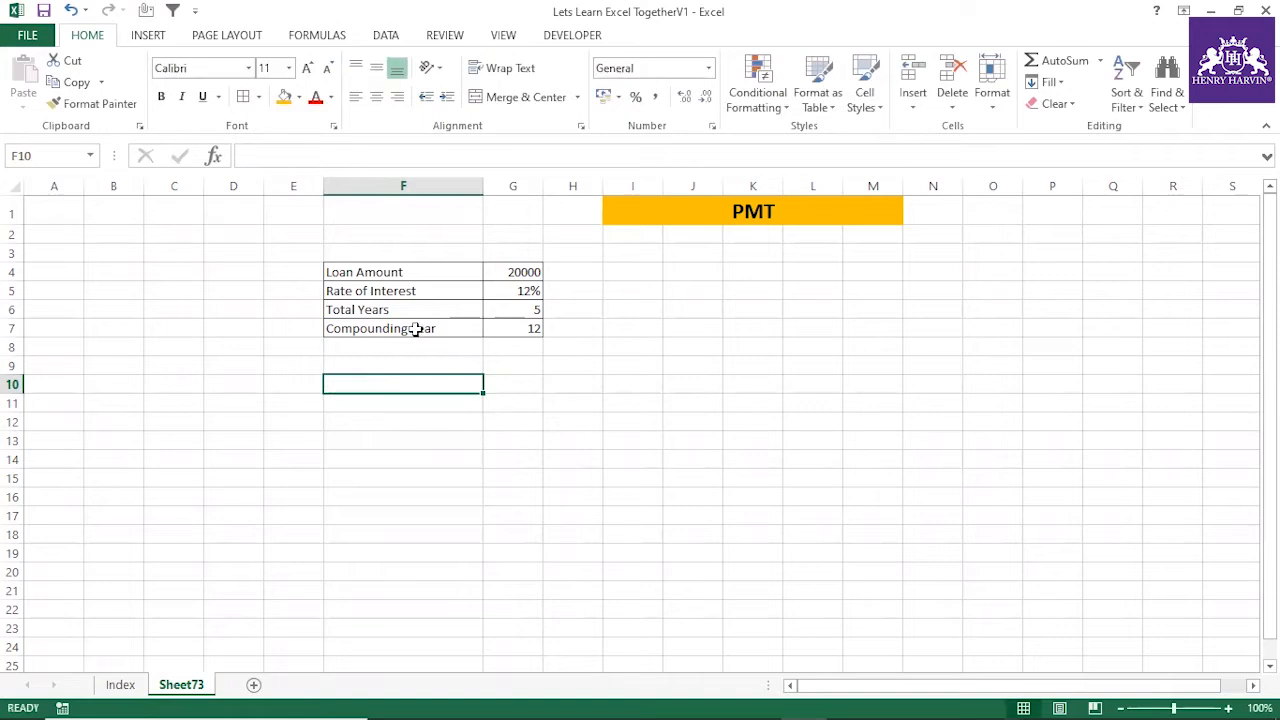
Change the label in F5 to "Annual Rate of Interest"
double_click(428, 290)
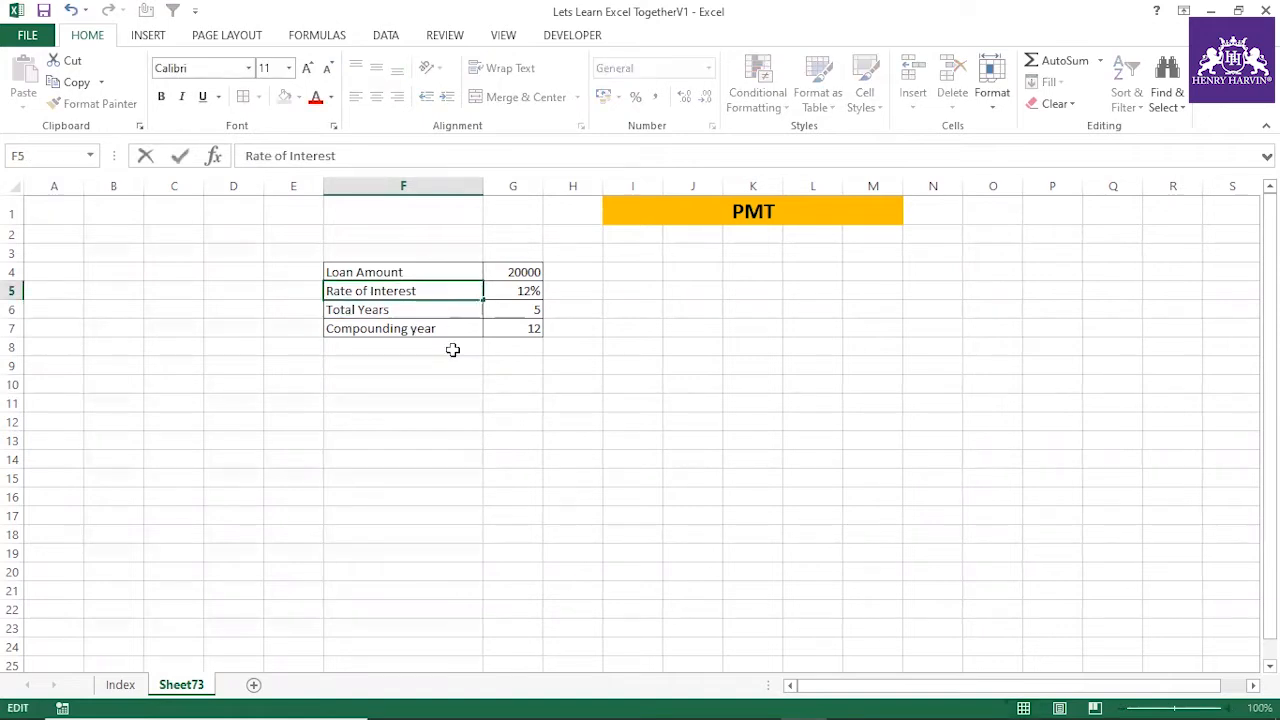
click(247, 155)
text(Annual)
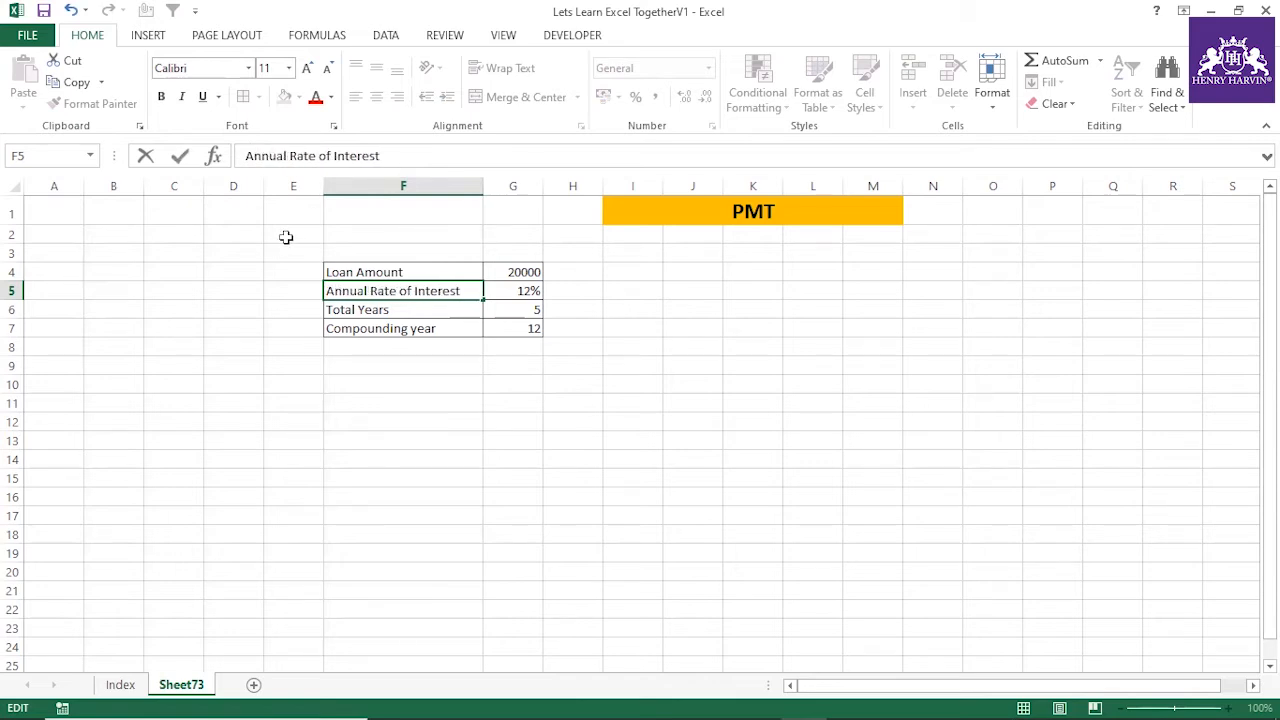
click(449, 388)
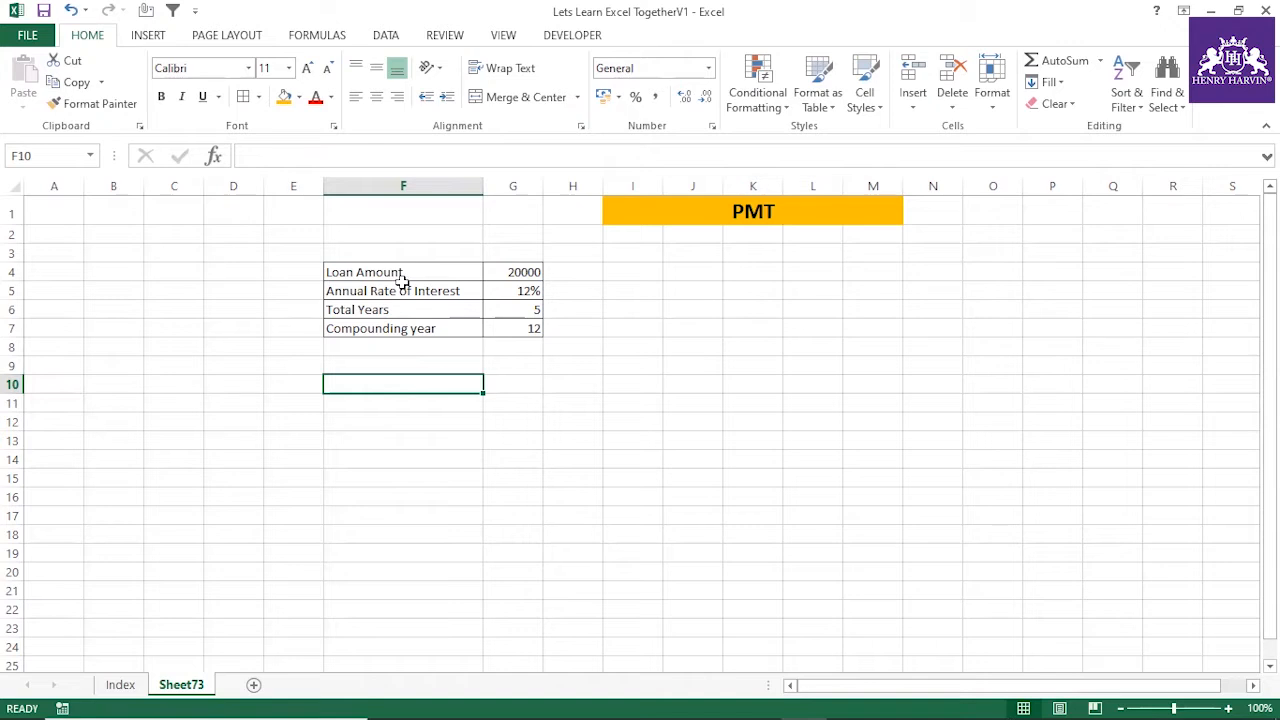
Examine the Total Years and Compounding year rows of the loan table
click(437, 331)
click(507, 325)
click(446, 329)
click(515, 316)
click(447, 326)
click(495, 330)
click(418, 308)
click(525, 312)
click(441, 328)
click(513, 327)
click(451, 329)
click(505, 329)
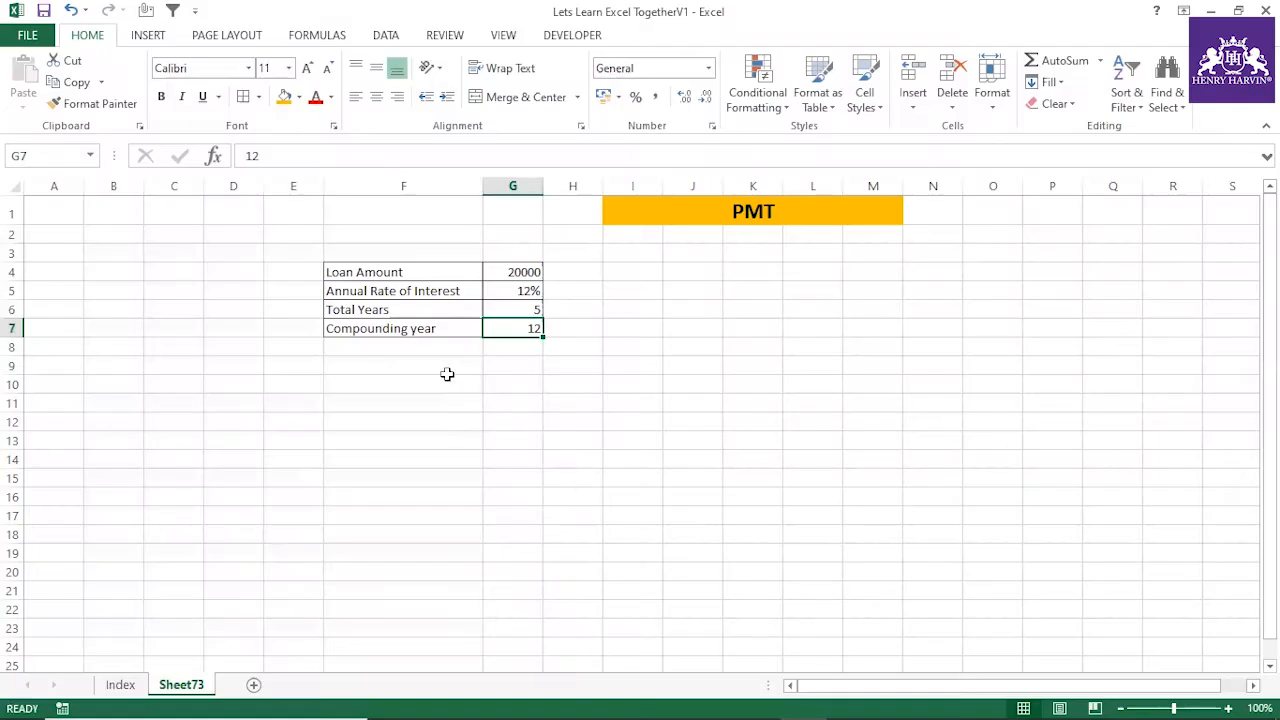
Change the label in F7 to "Compounding periods /year" and widen column F to give the text more room
double_click(411, 329)
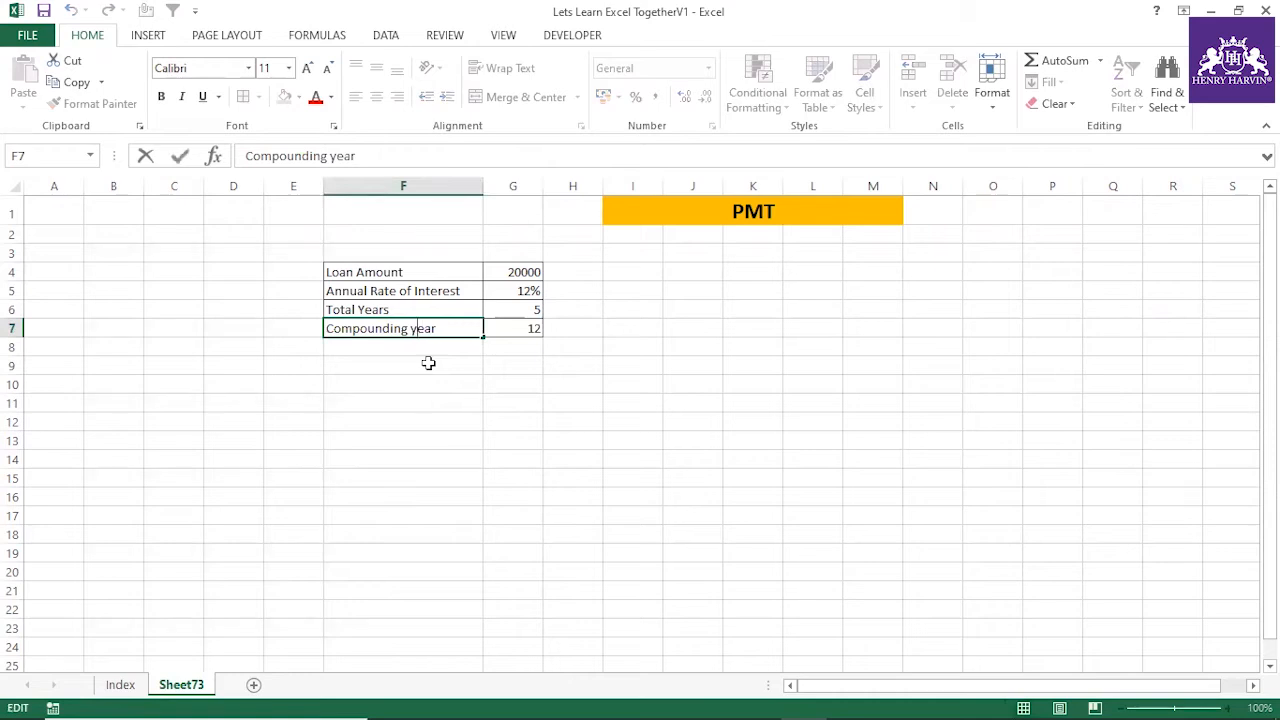
text(periods )
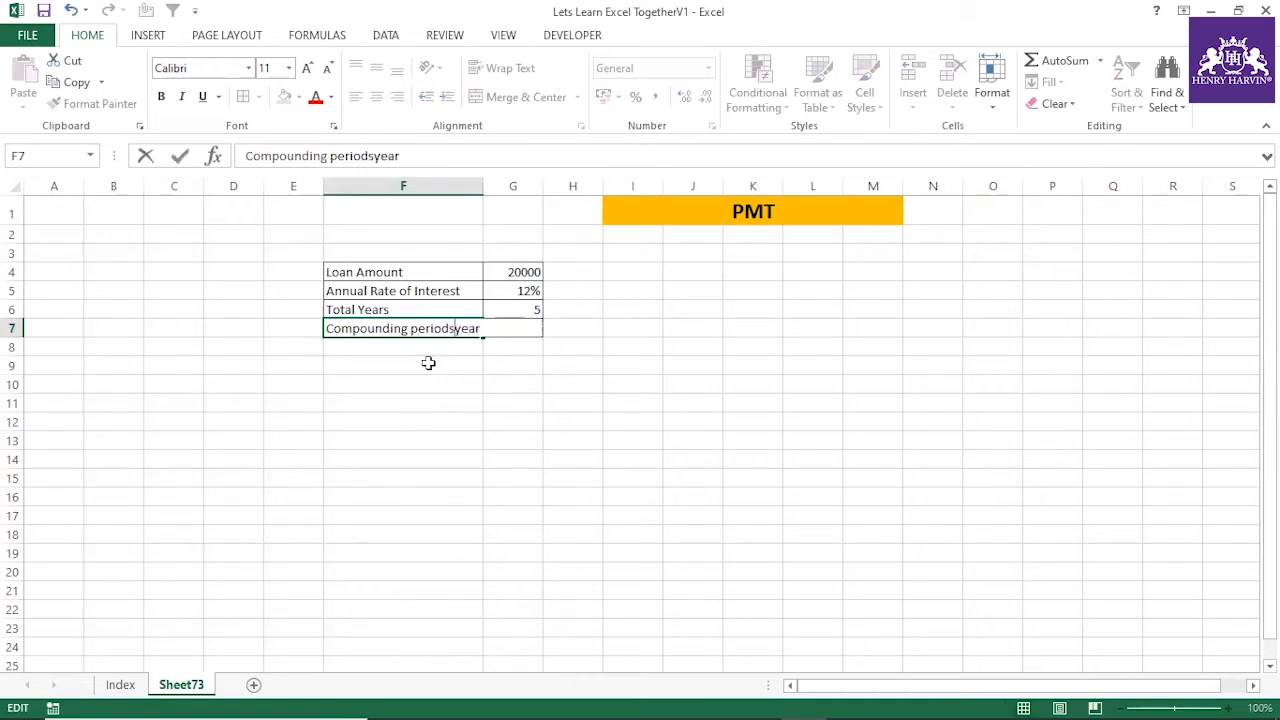
text(/)
click(426, 363)
drag(485, 191, 554, 294)
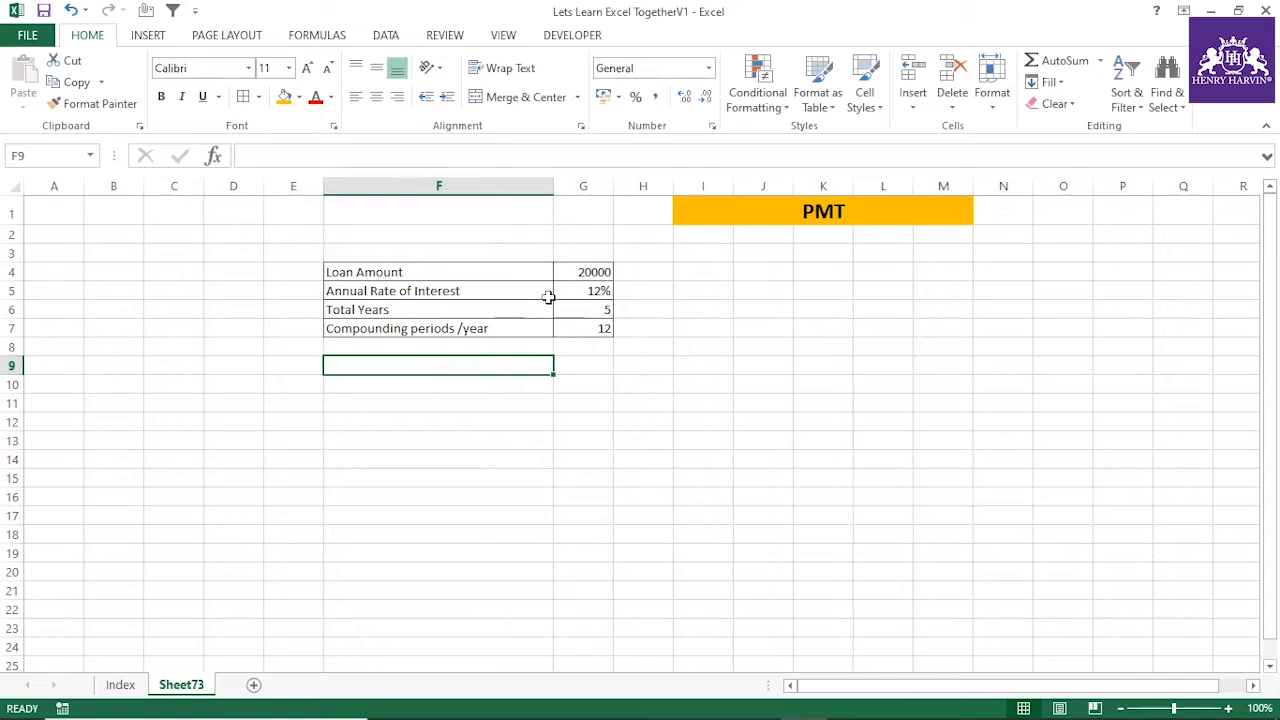
Enter the formula =PMT(G5/12,G6*G7,G4) in F11 to calculate the monthly loan payment
click(498, 402)
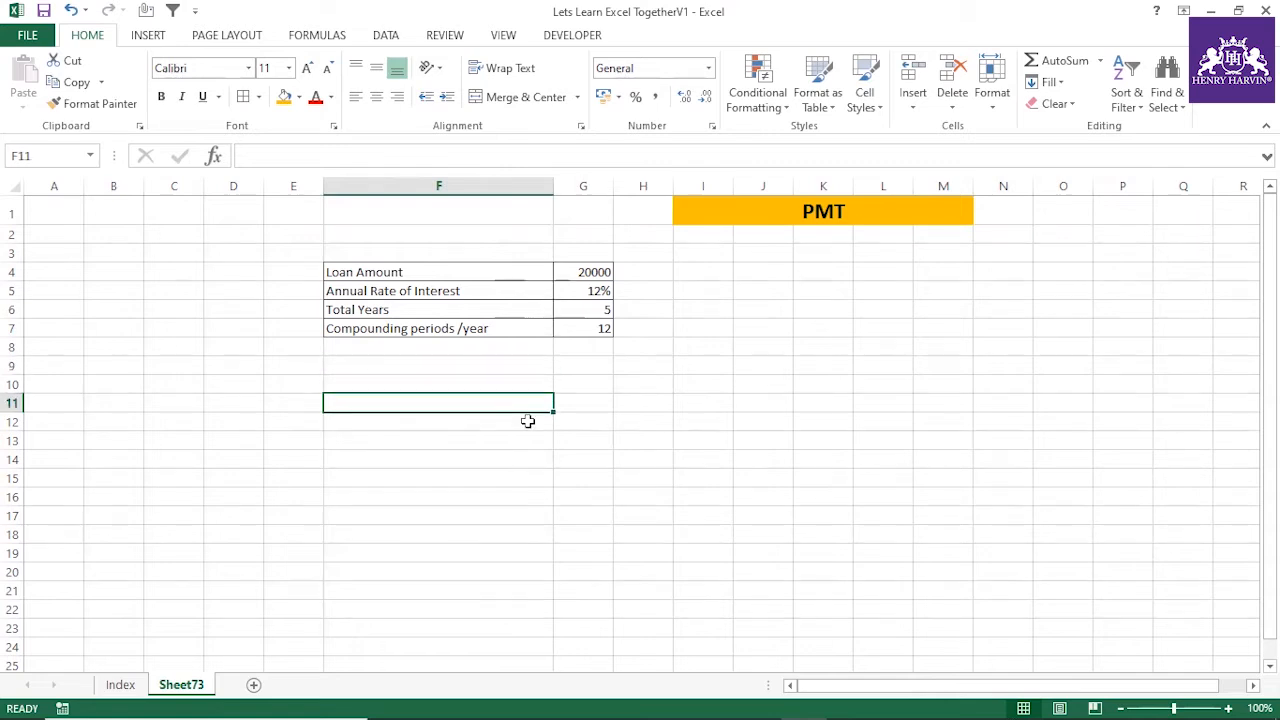
text(=PMT)
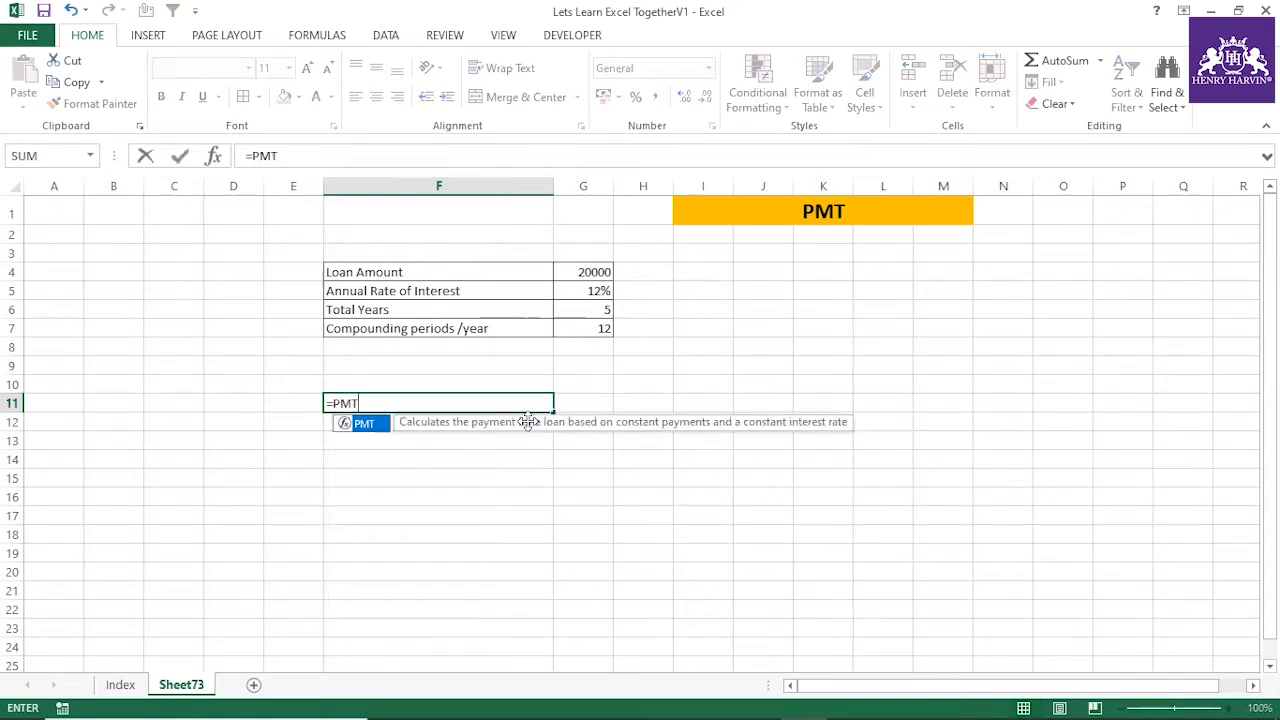
text(()
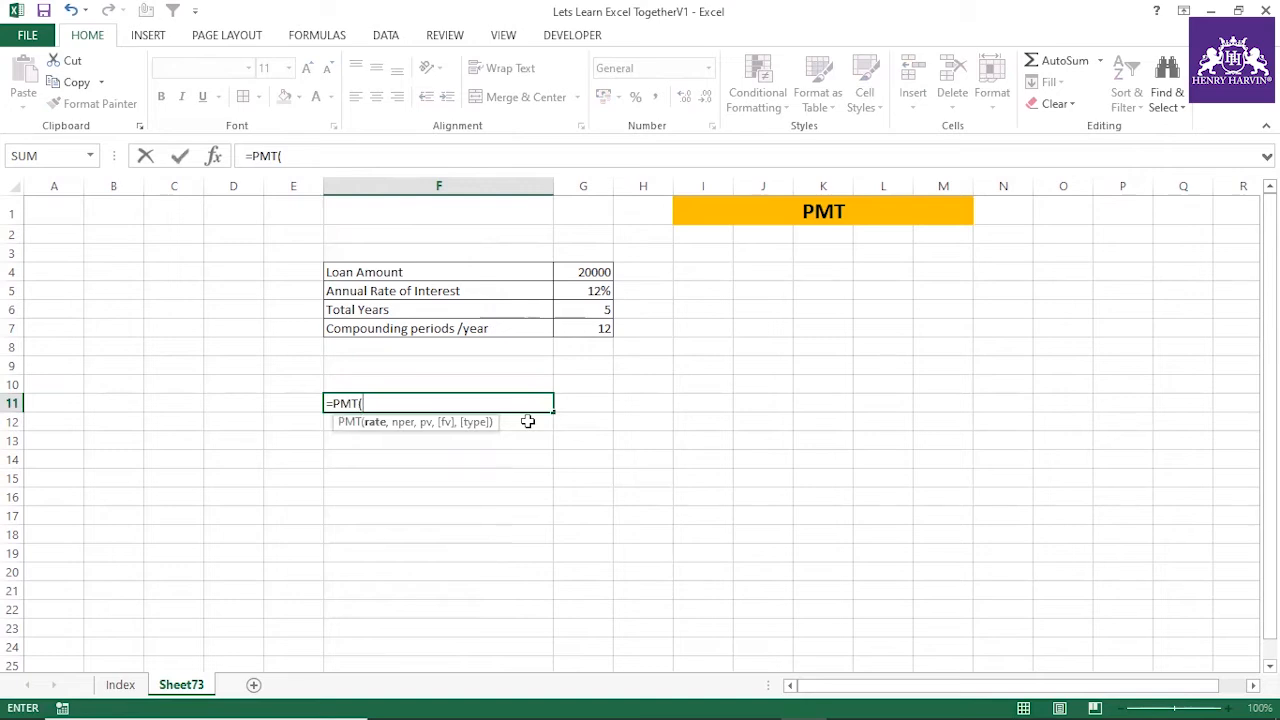
click(580, 290)
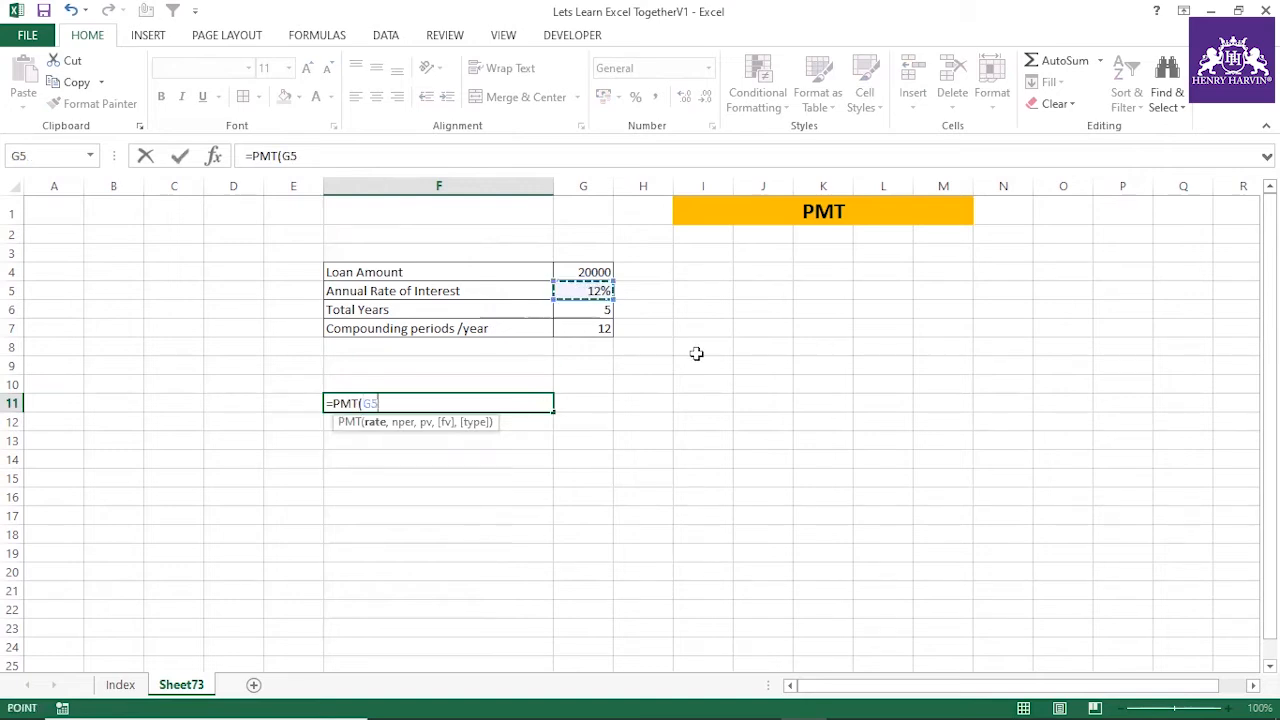
text(/12,)
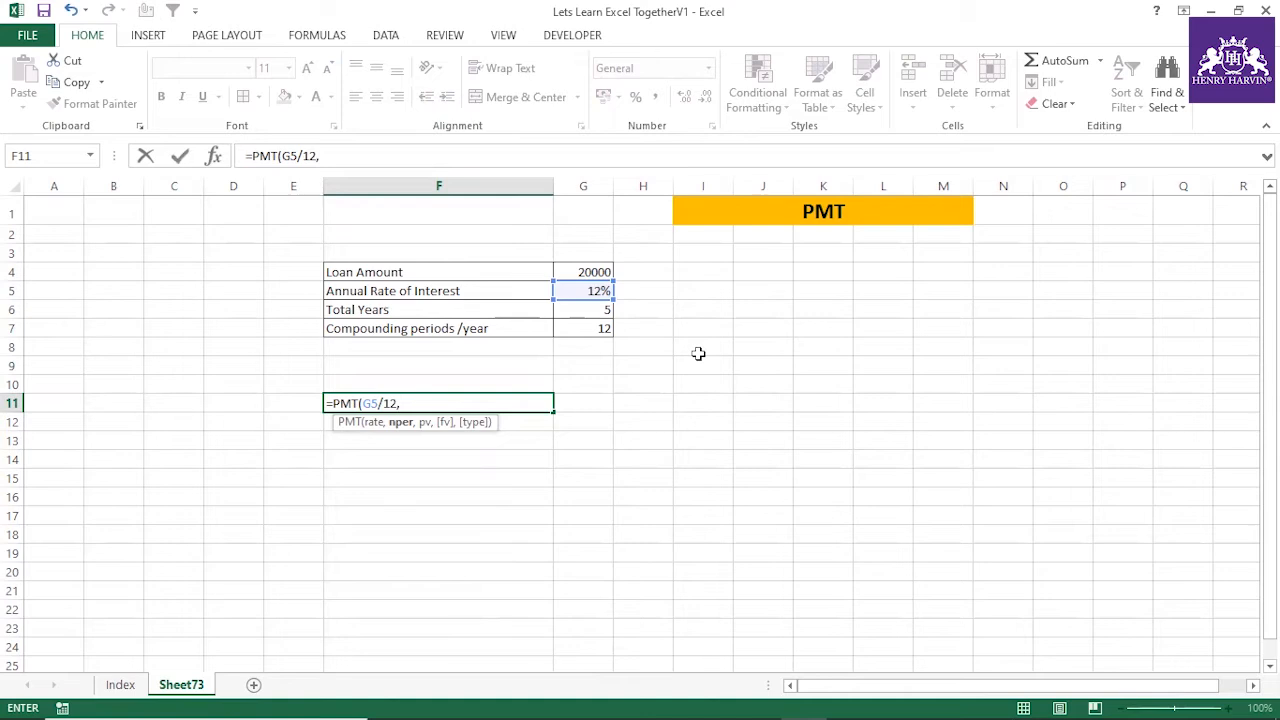
click(566, 308)
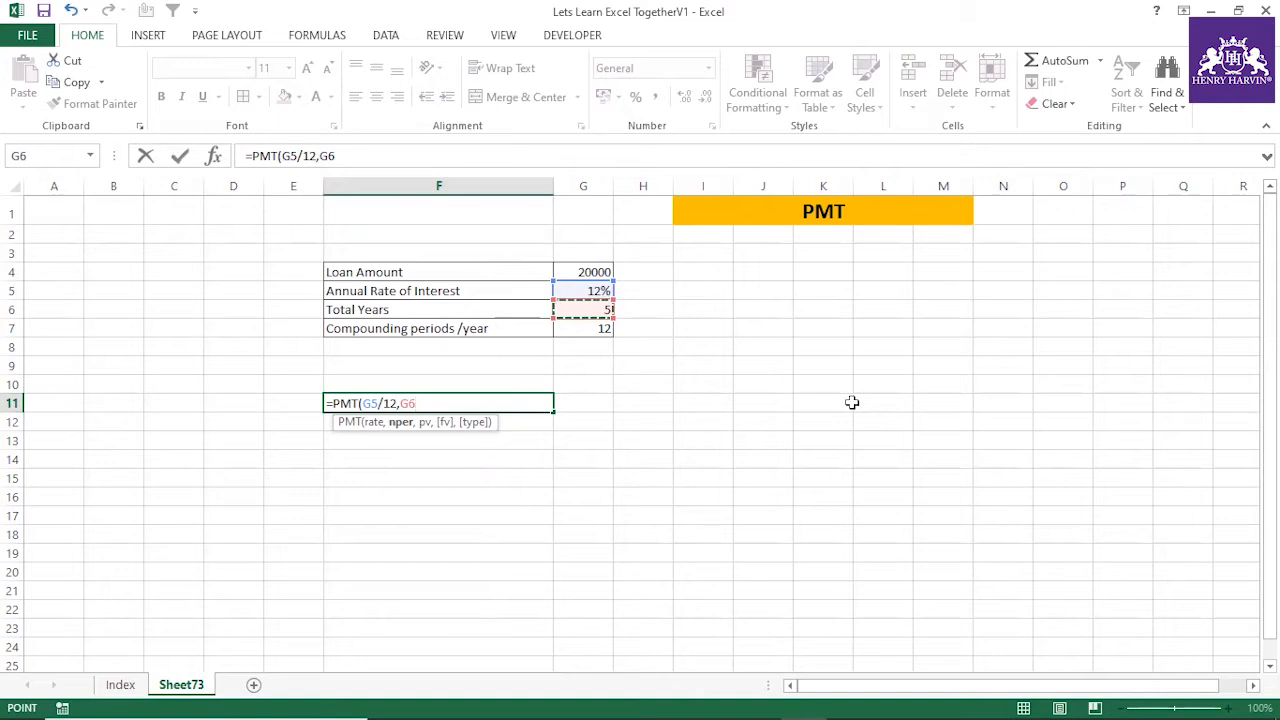
text(*)
click(602, 330)
text(,)
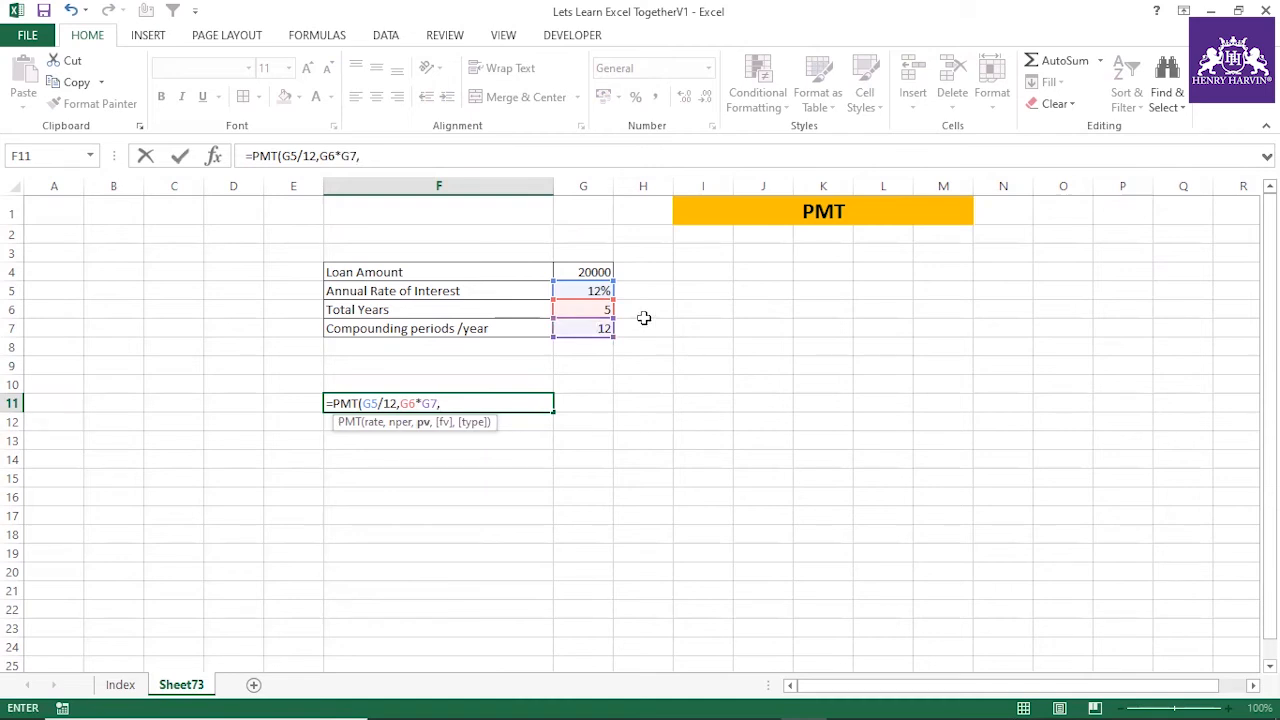
click(591, 272)
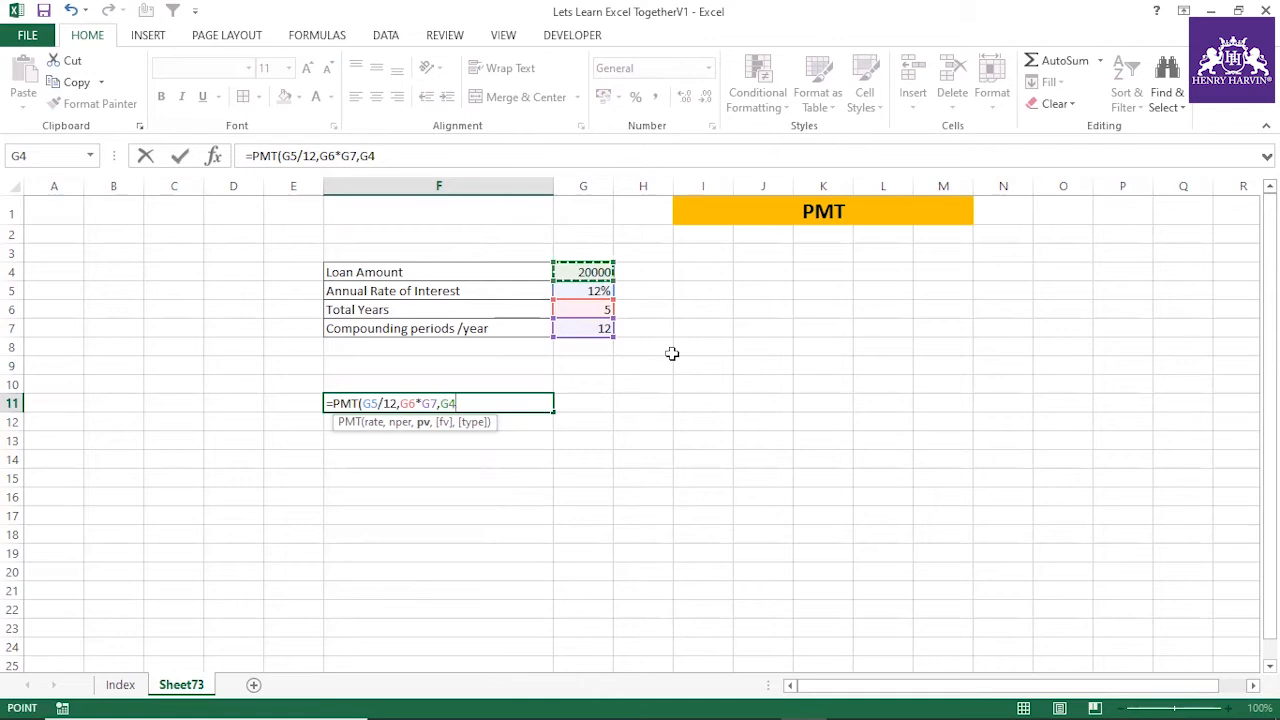
text())
key(Return)
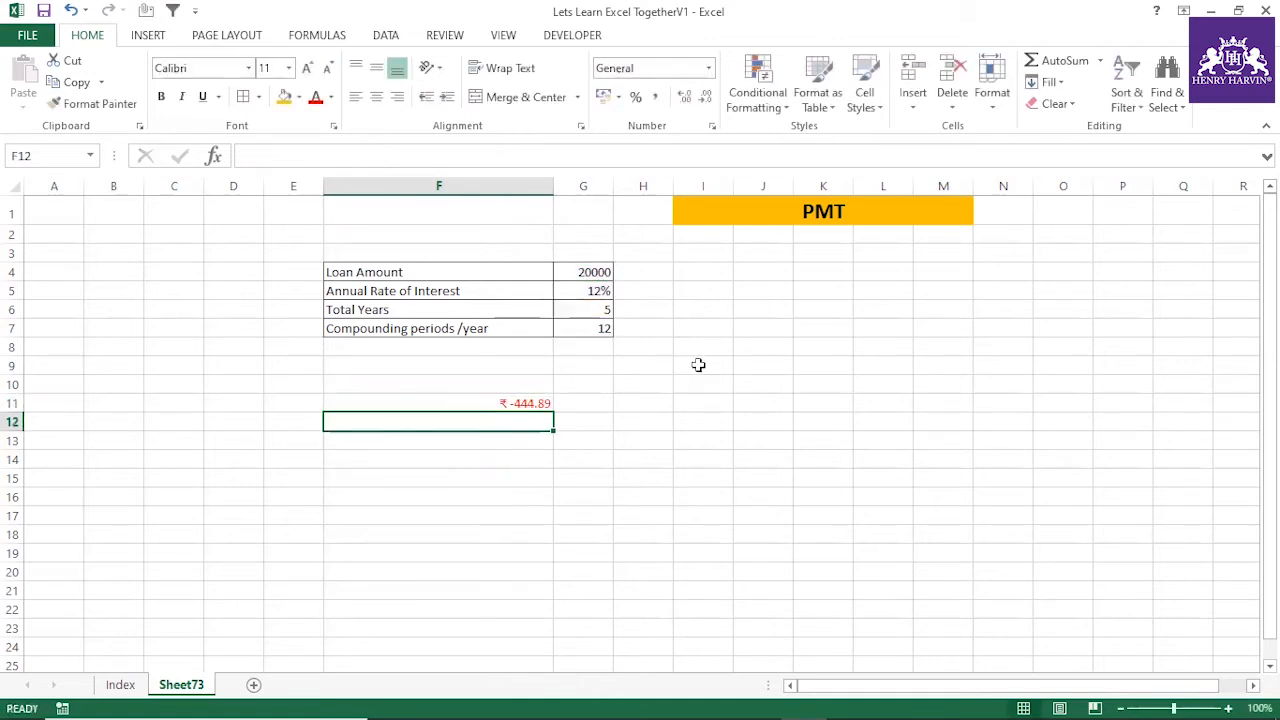
Check the number format settings of the payment result in F11 without changing them
click(531, 403)
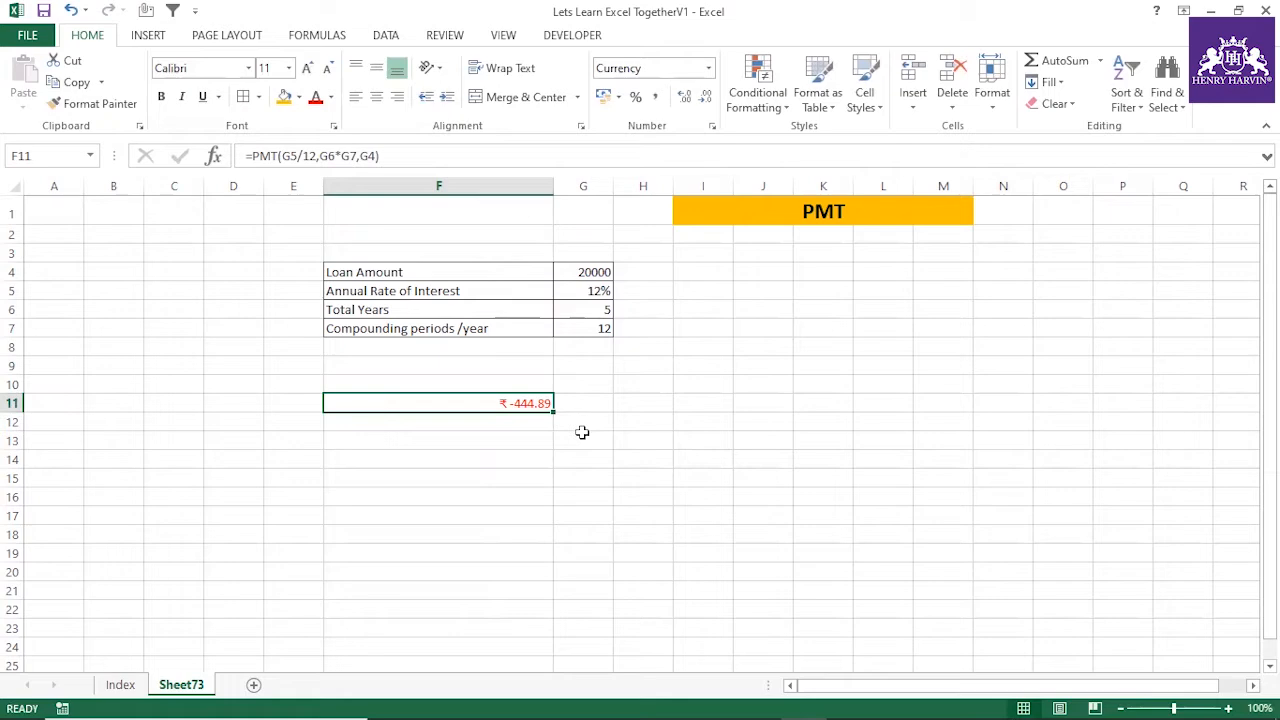
key(ctrl+1)
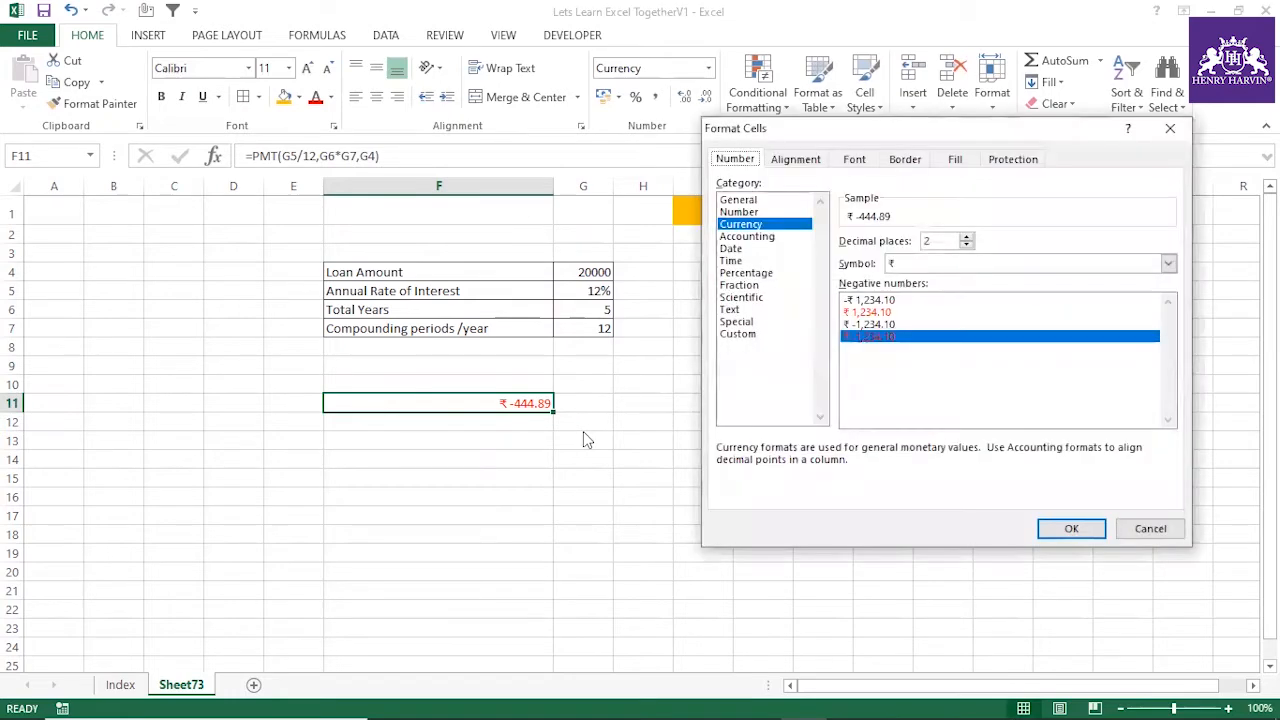
click(1150, 529)
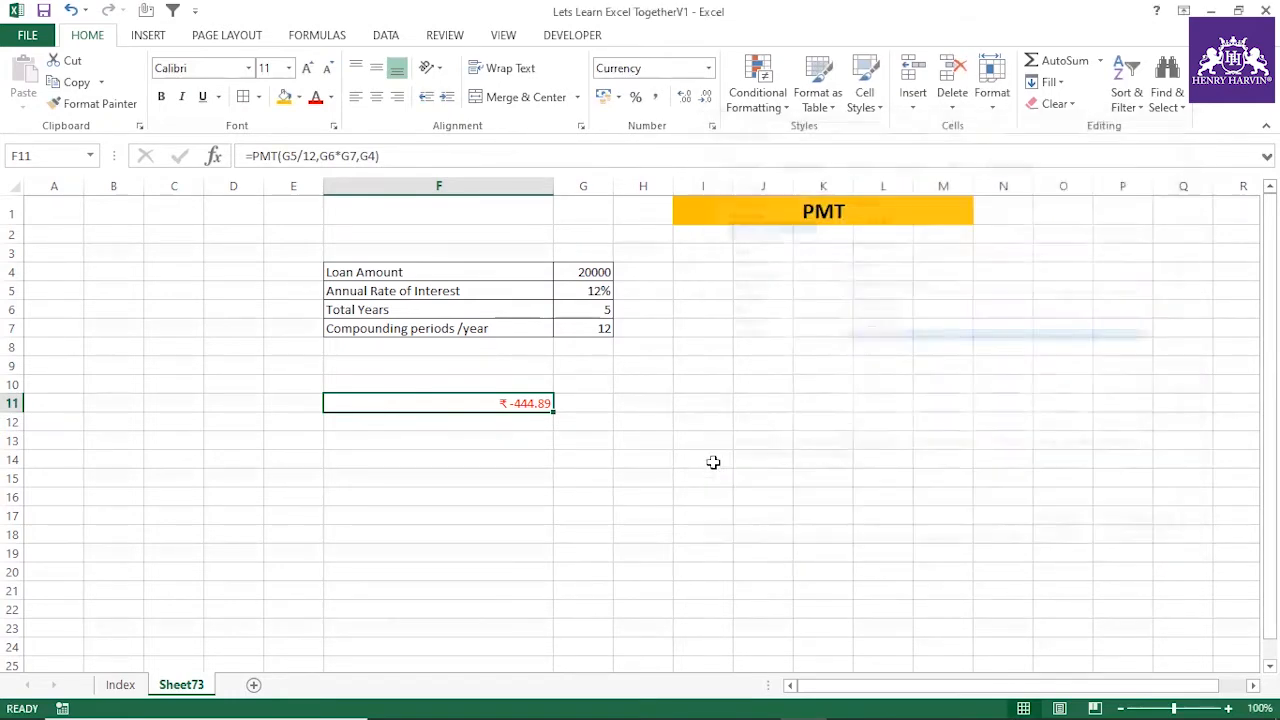
click(580, 457)
Format the loan amount in G4 as Currency with the ₹ symbol and two decimal places
click(596, 273)
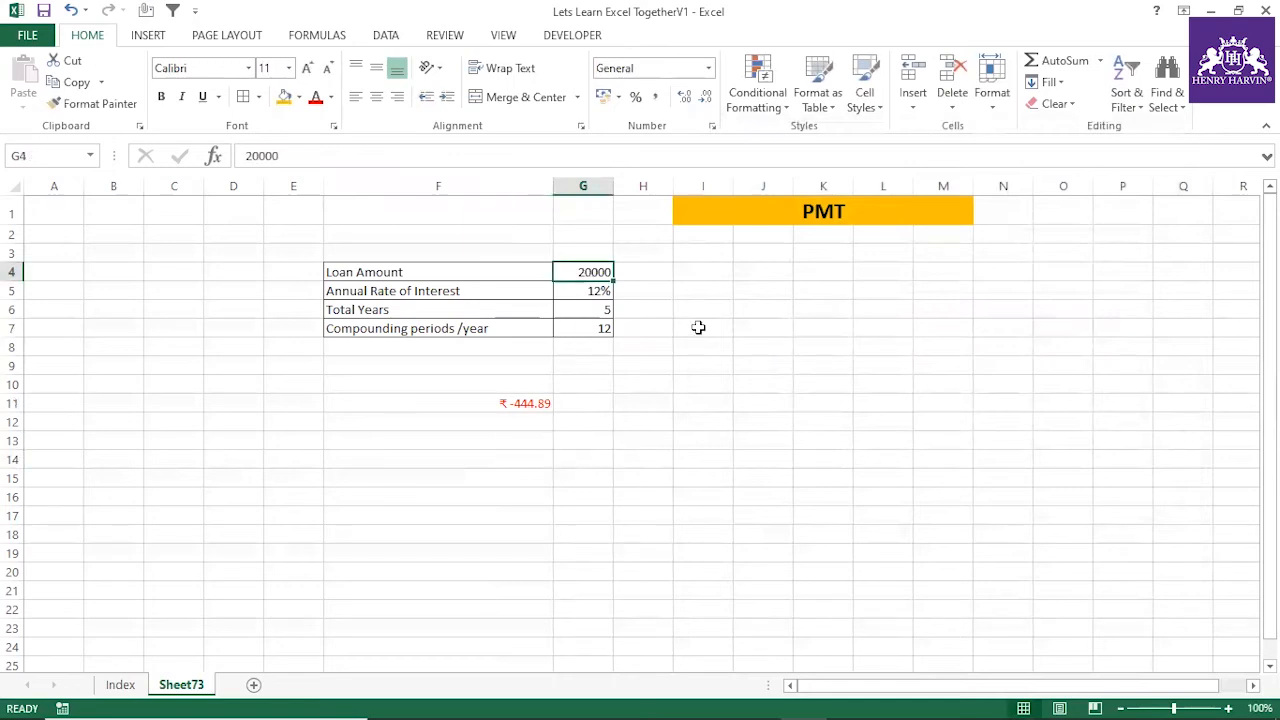
key(ctrl+1)
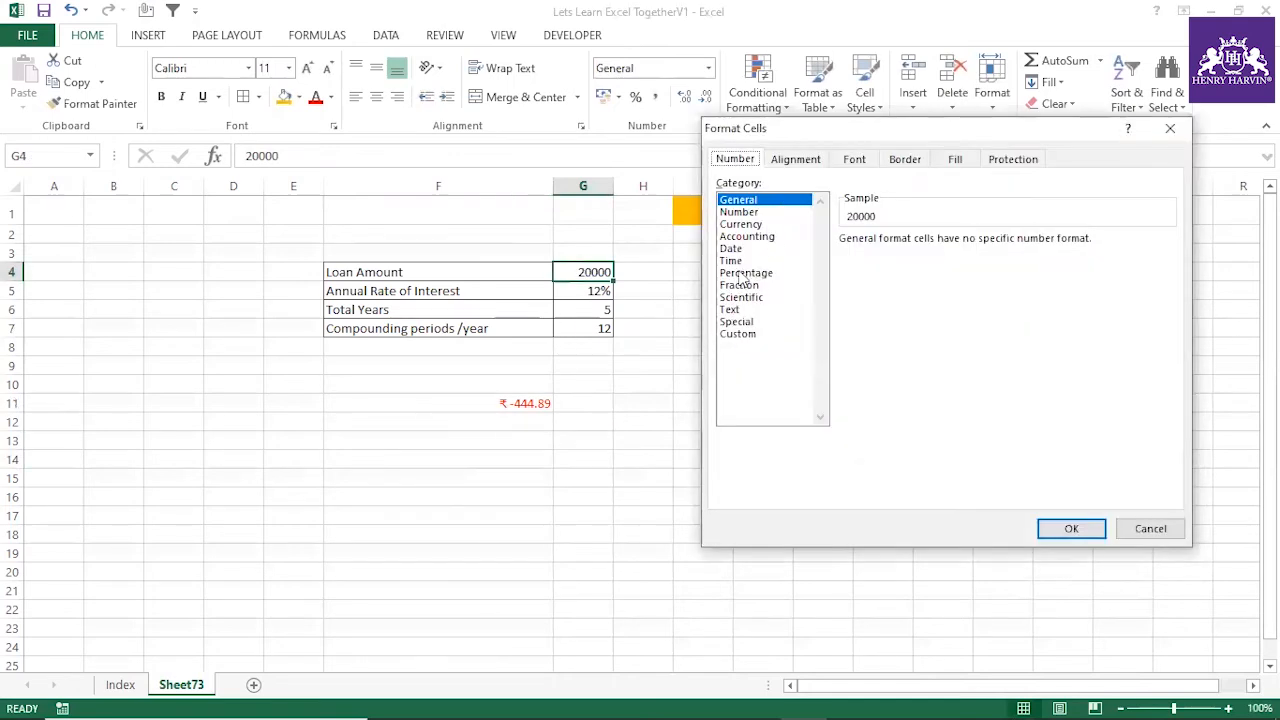
click(738, 225)
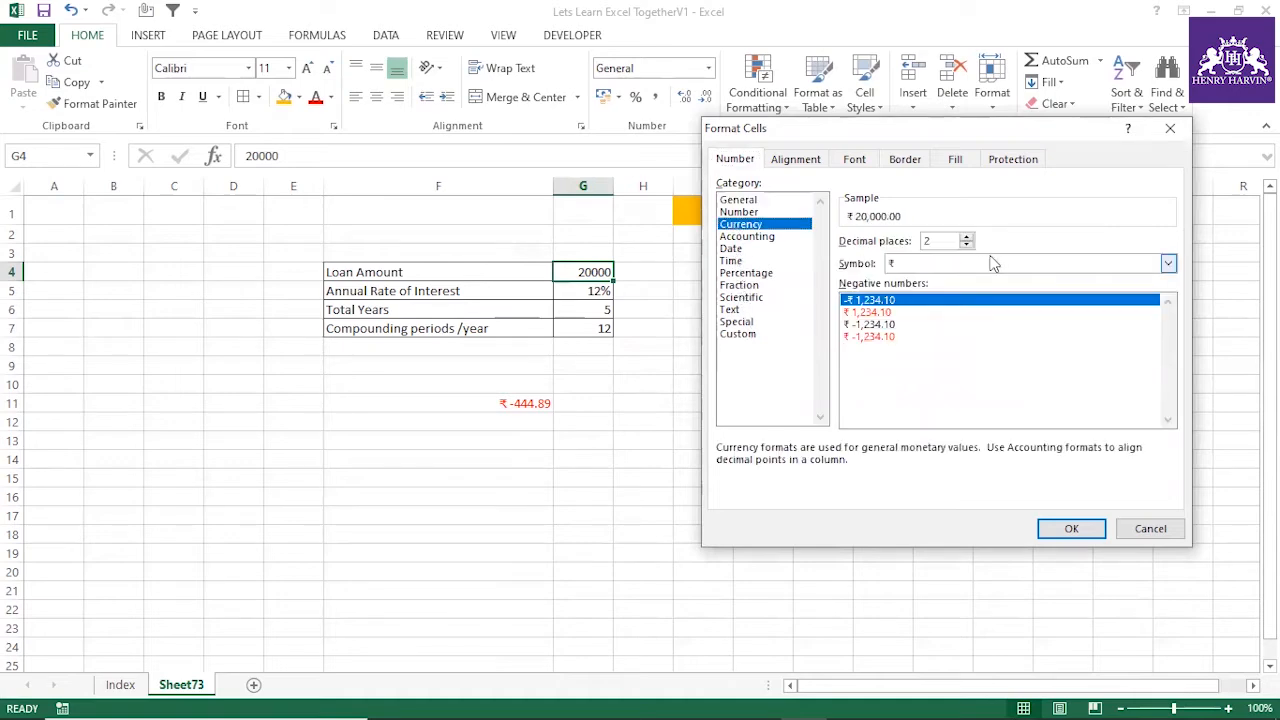
click(1073, 530)
click(585, 403)
click(586, 268)
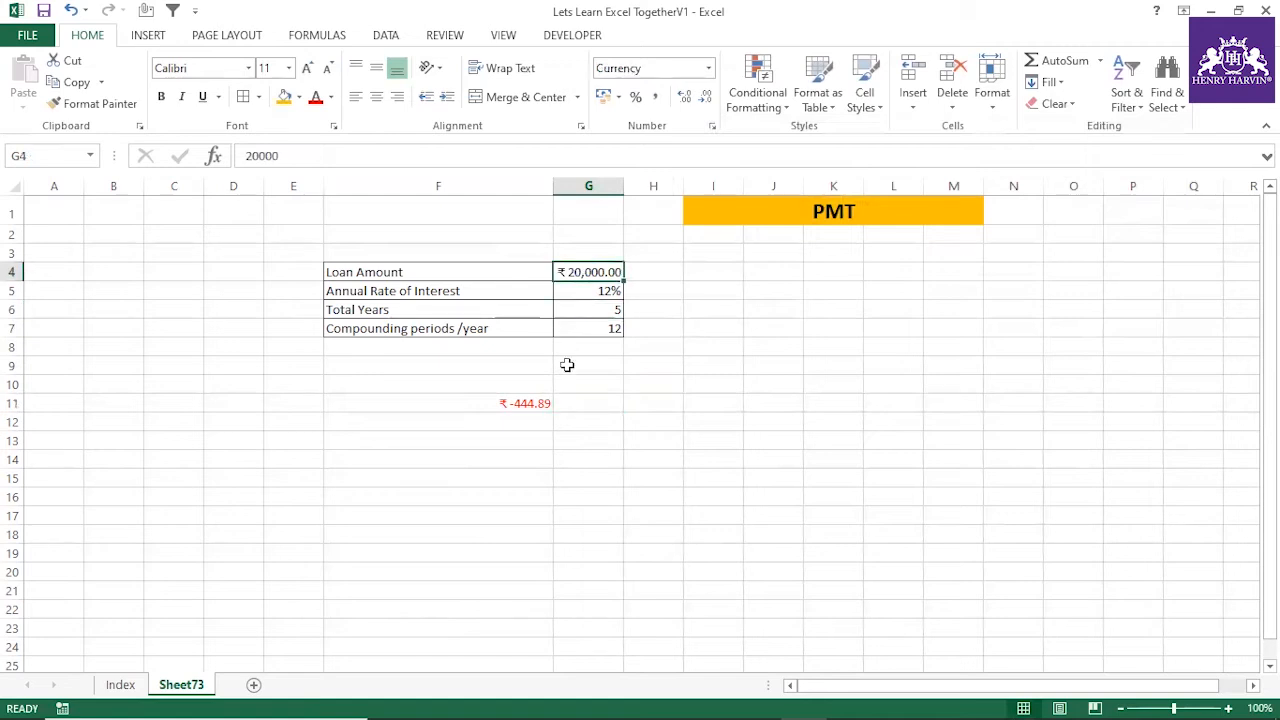
Negate the payment formula in F11 so that it reads =(-PMT(G5/12,G6*G7,G4))
click(525, 400)
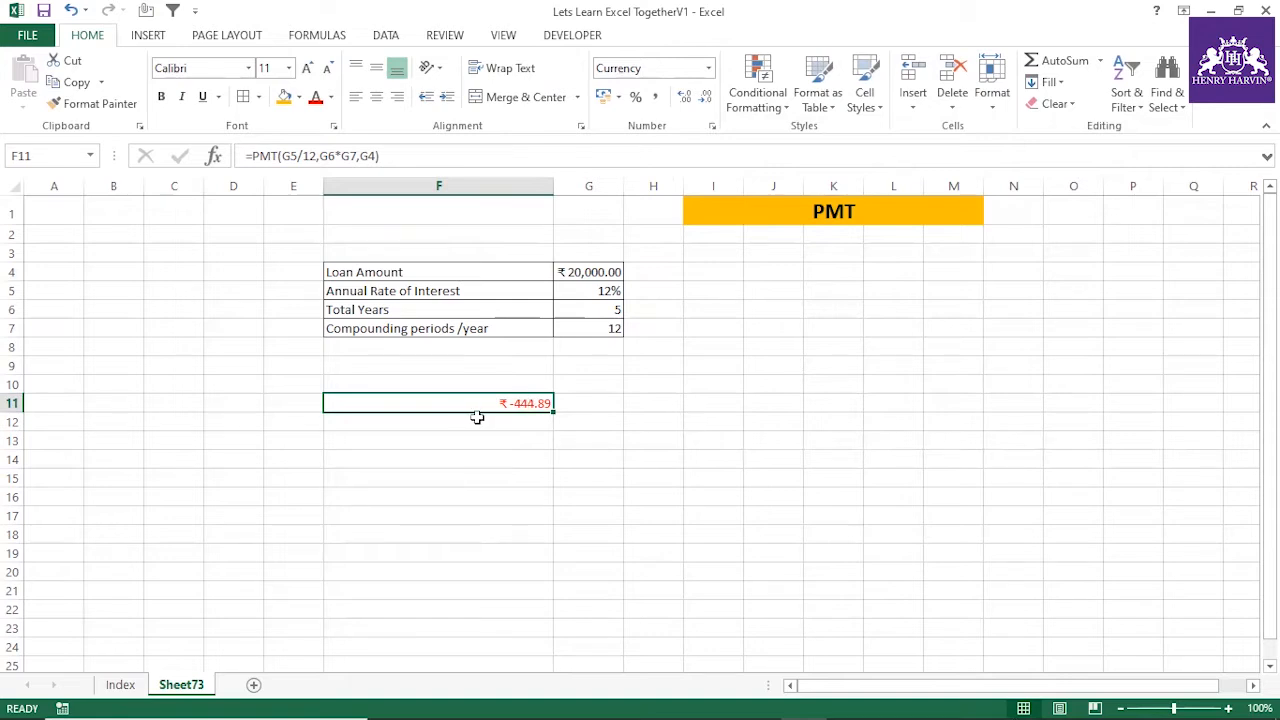
click(255, 157)
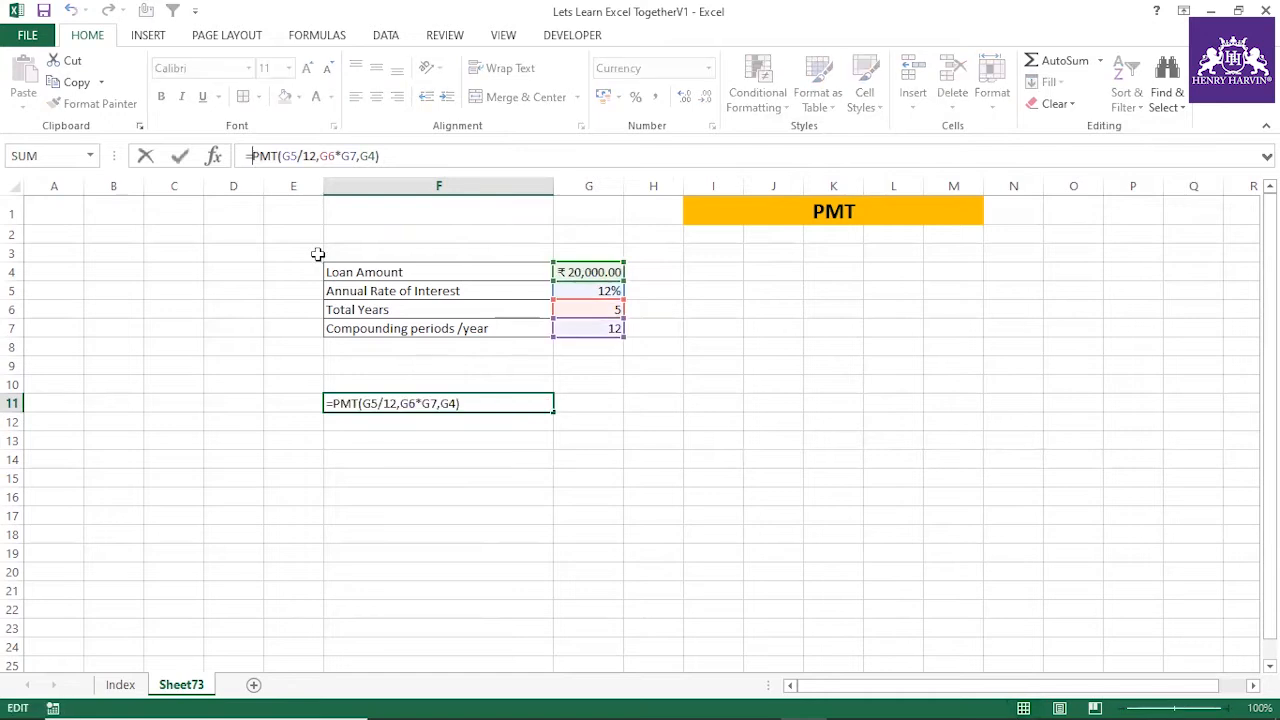
text((-)
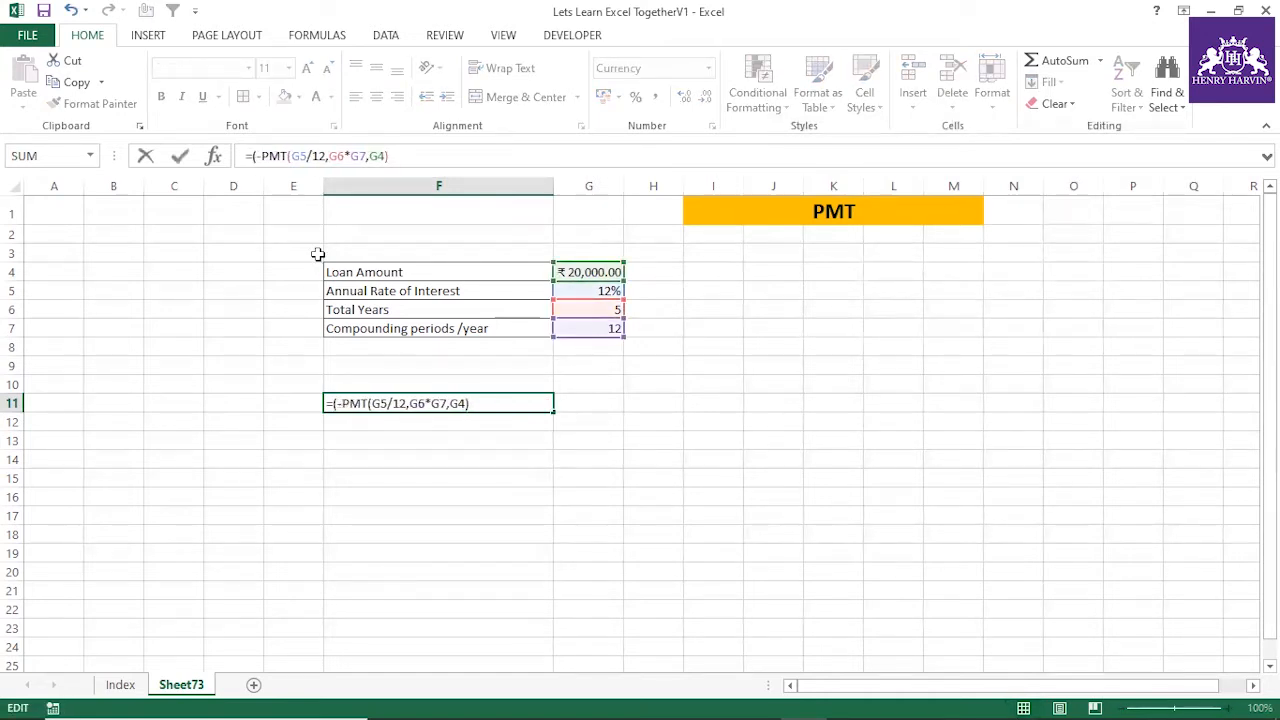
key(Return)
click(601, 433)
click(543, 402)
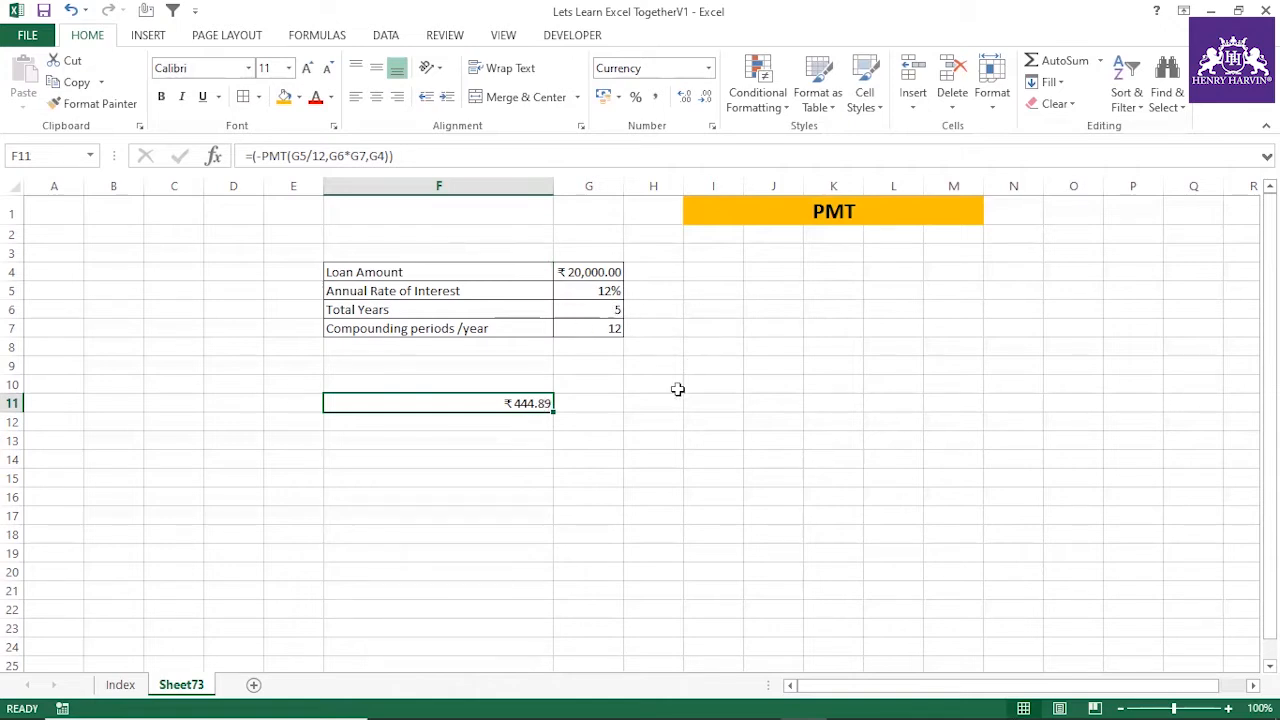
Calculate the total repayment in G11 with the formula =F11*60
click(613, 312)
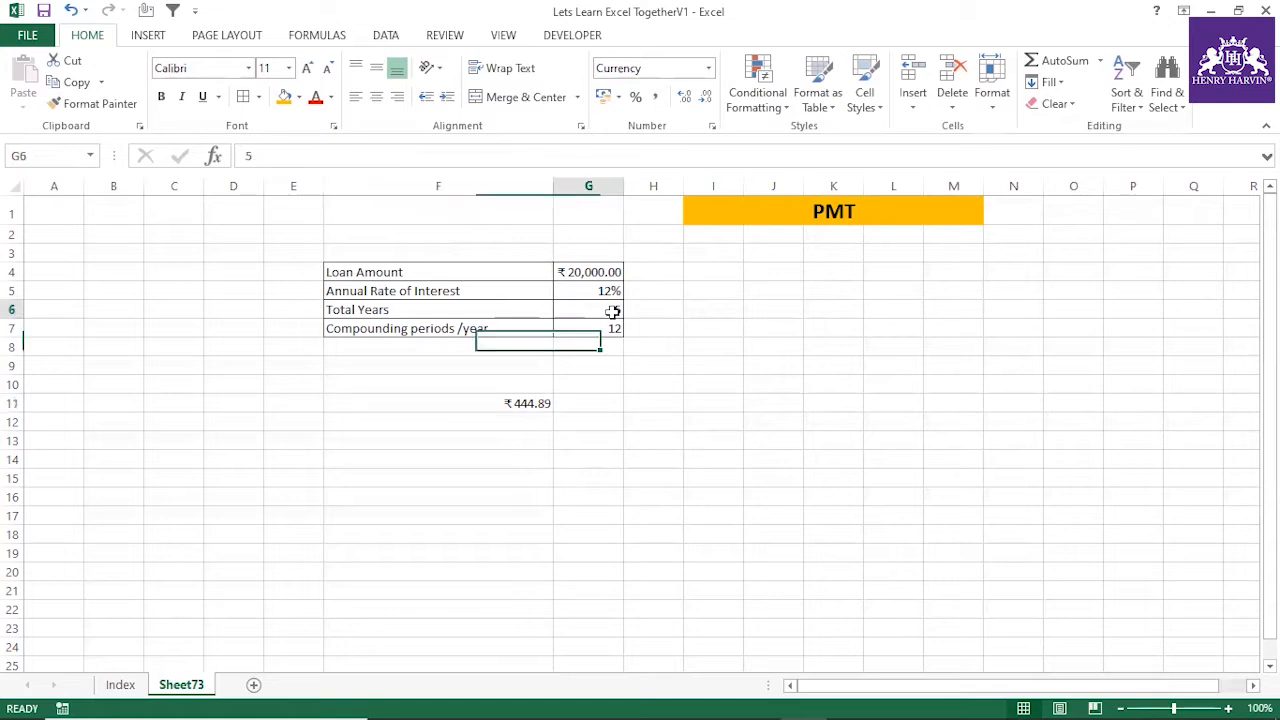
click(508, 403)
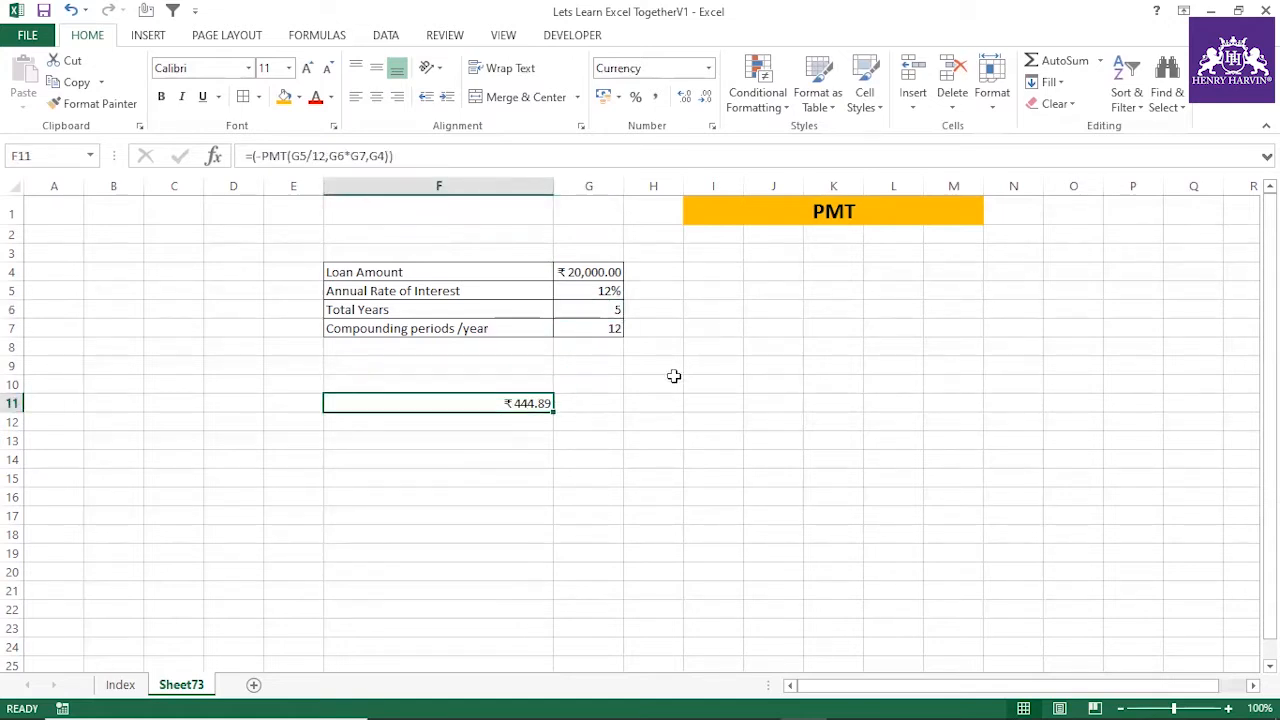
click(596, 403)
text(=)
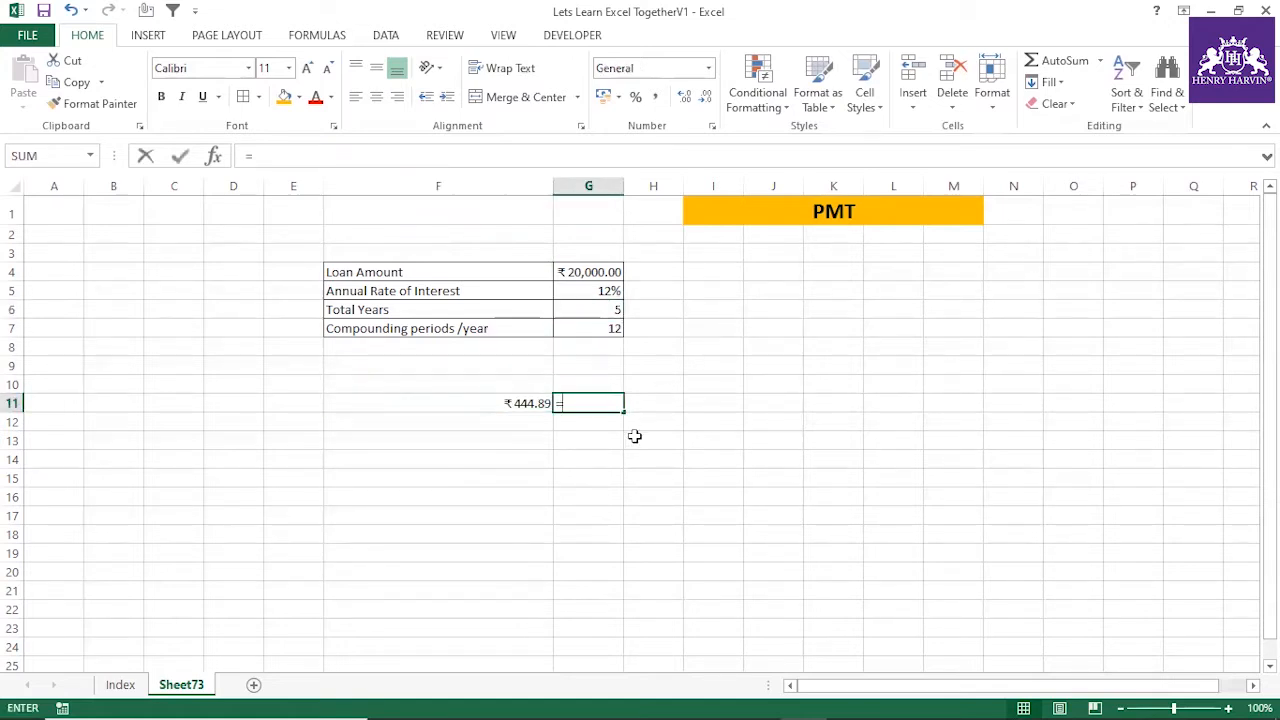
click(531, 401)
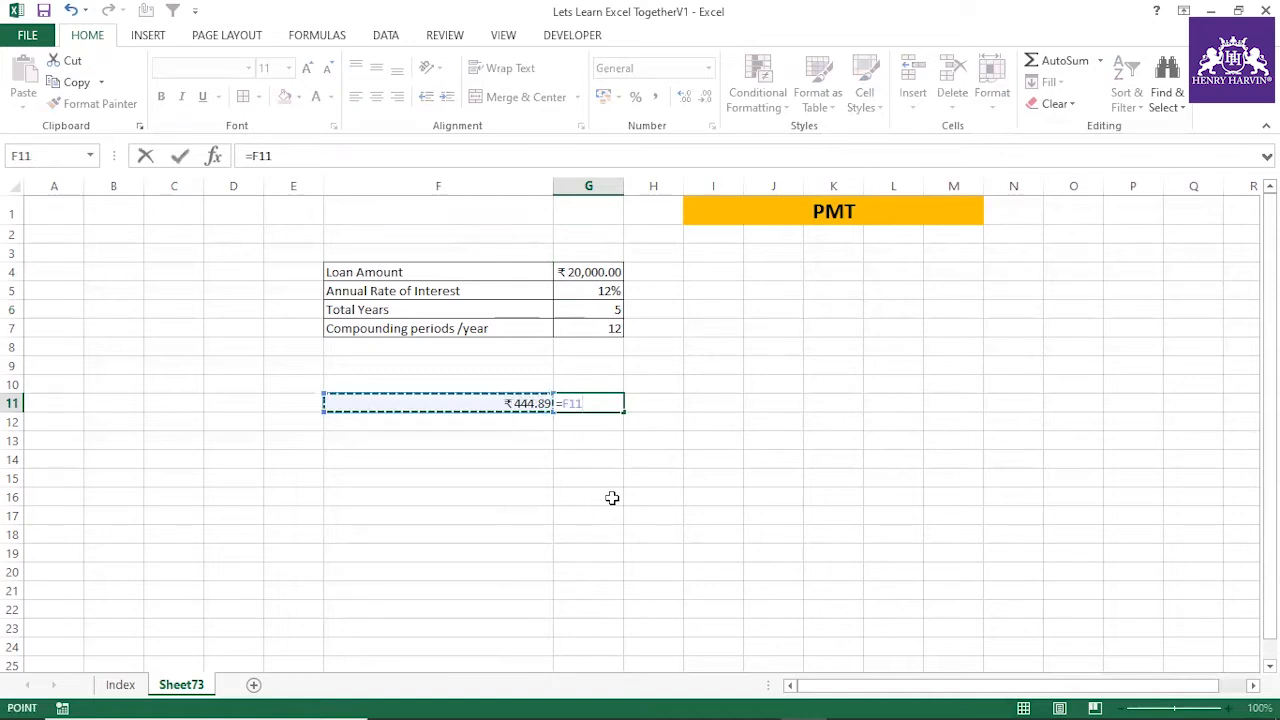
text(*5)
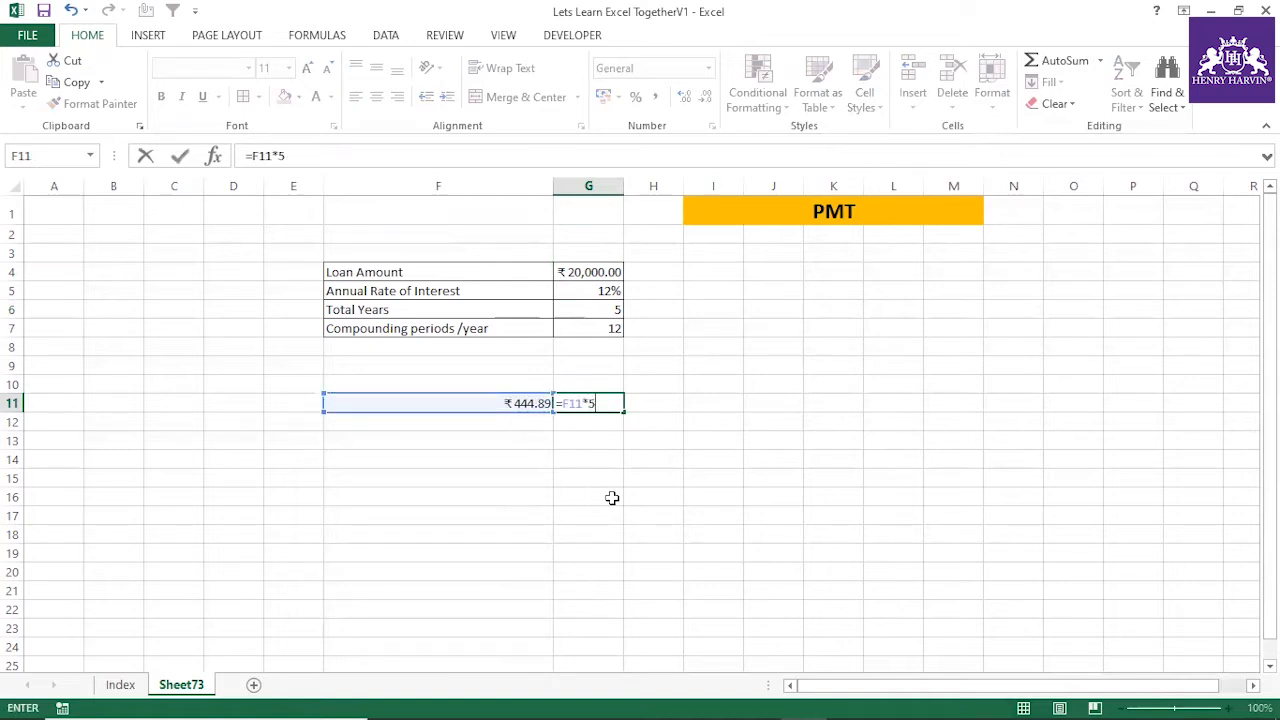
key(BackSpace)
text(5)
key(BackSpace)
text(60)
key(Return)
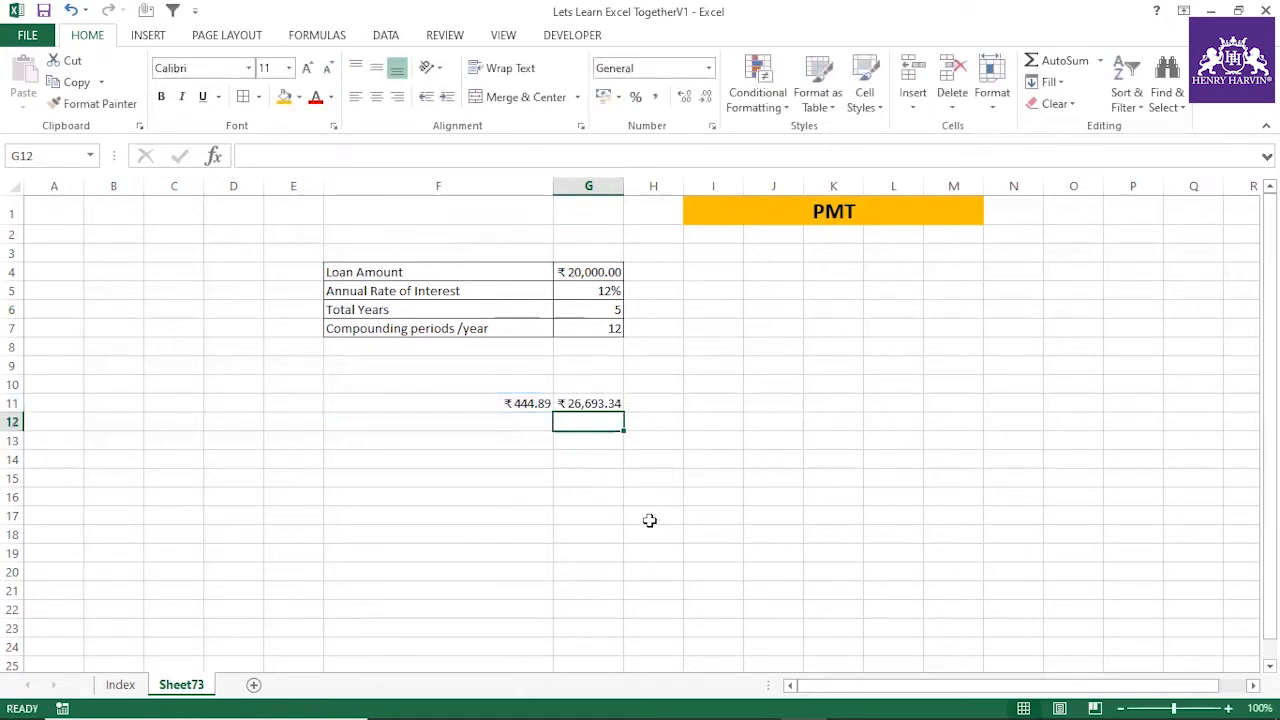
Review the loan amount, compounding periods and annual interest rate in the loan table
click(595, 278)
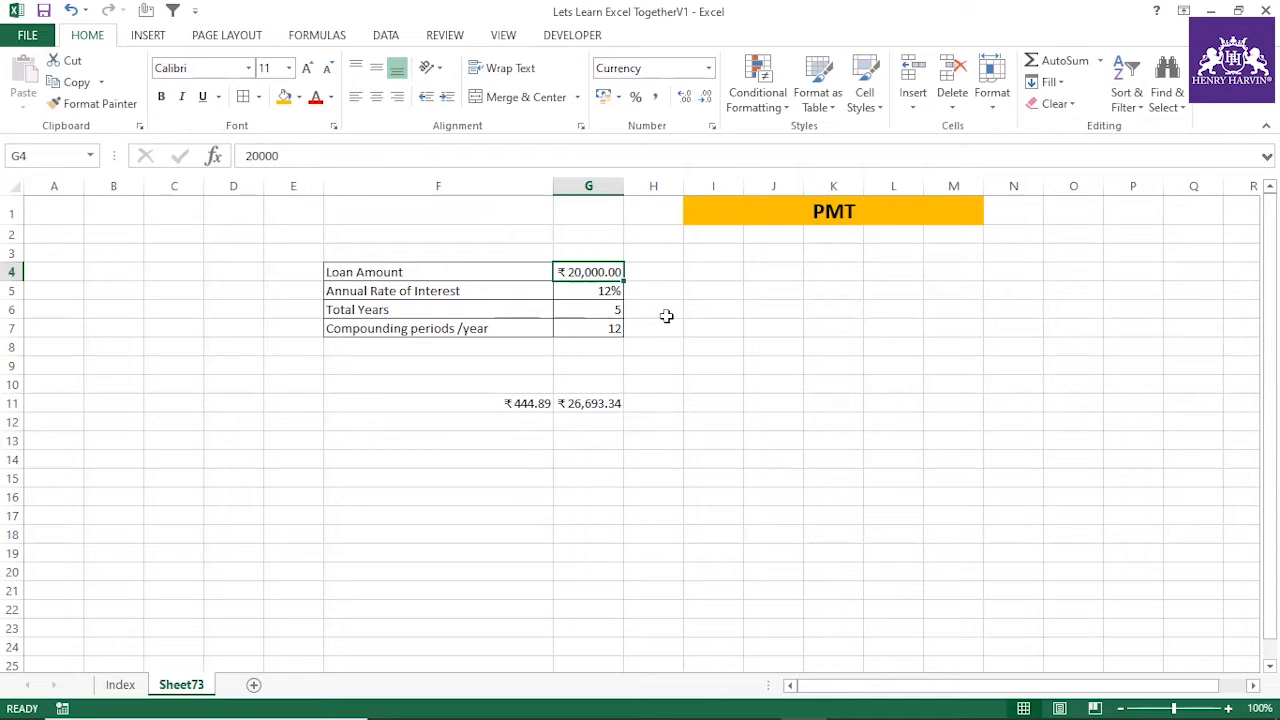
click(491, 328)
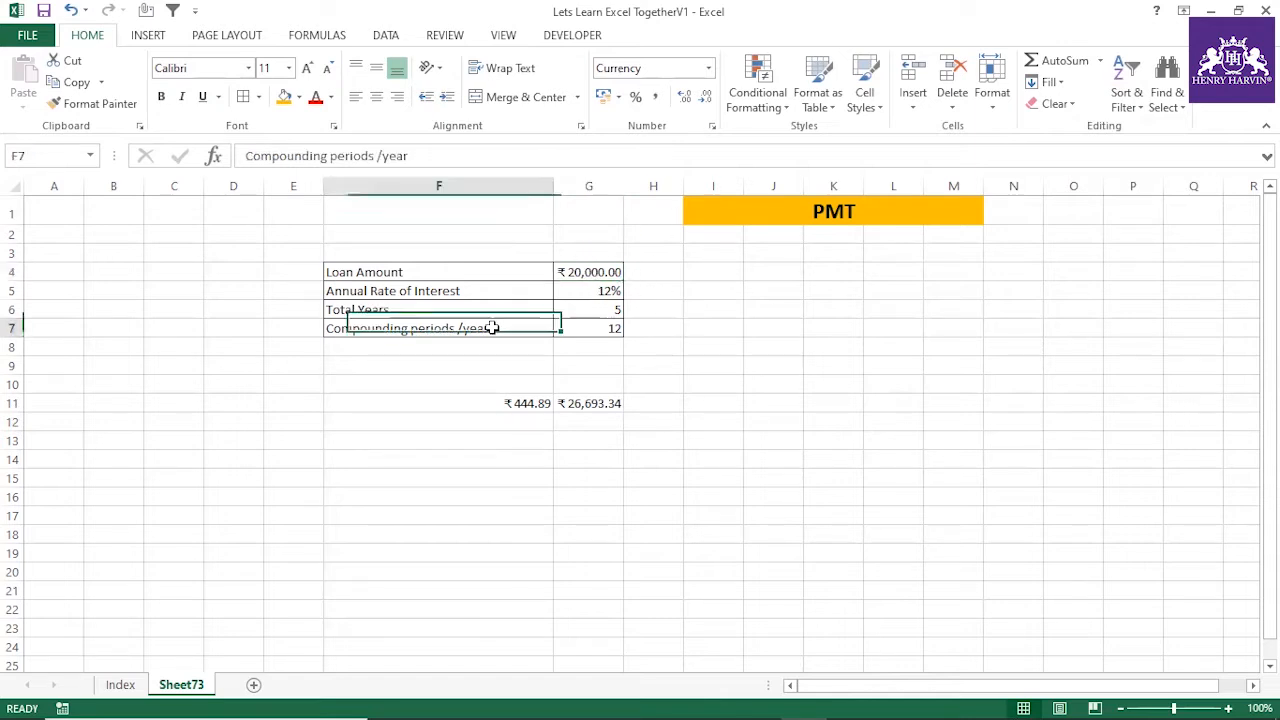
click(606, 290)
click(506, 290)
click(595, 288)
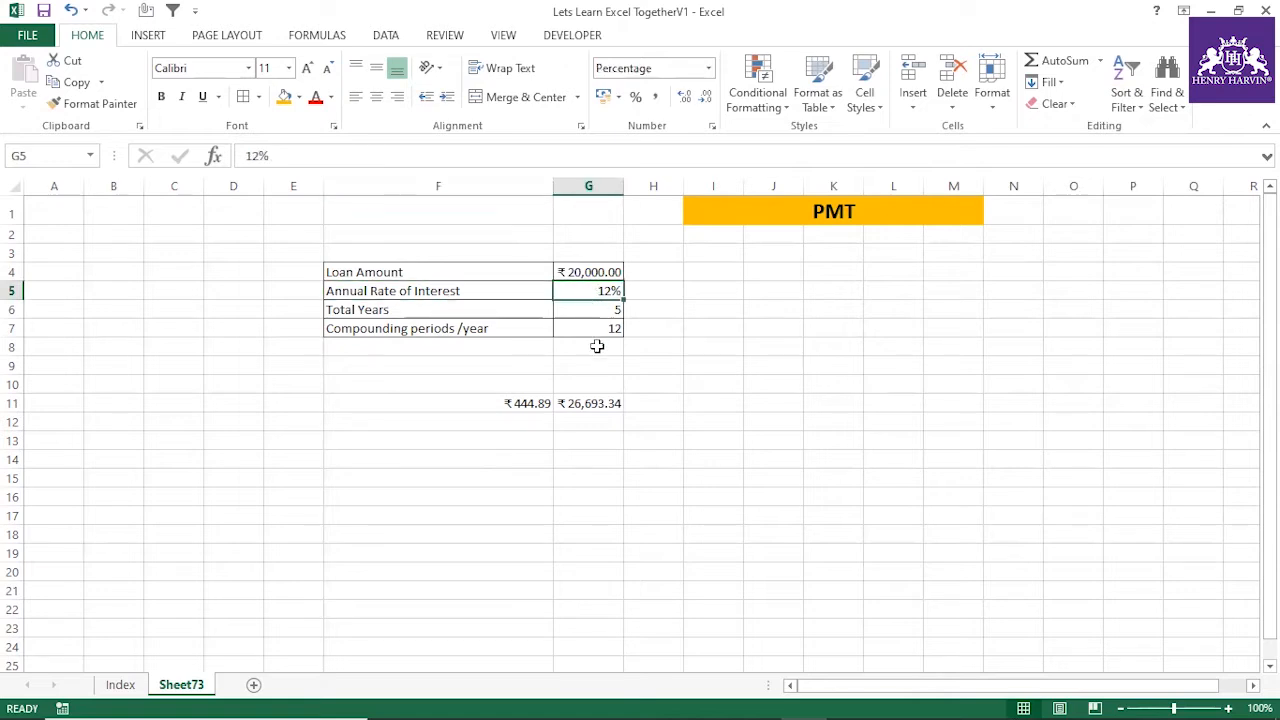
click(580, 456)
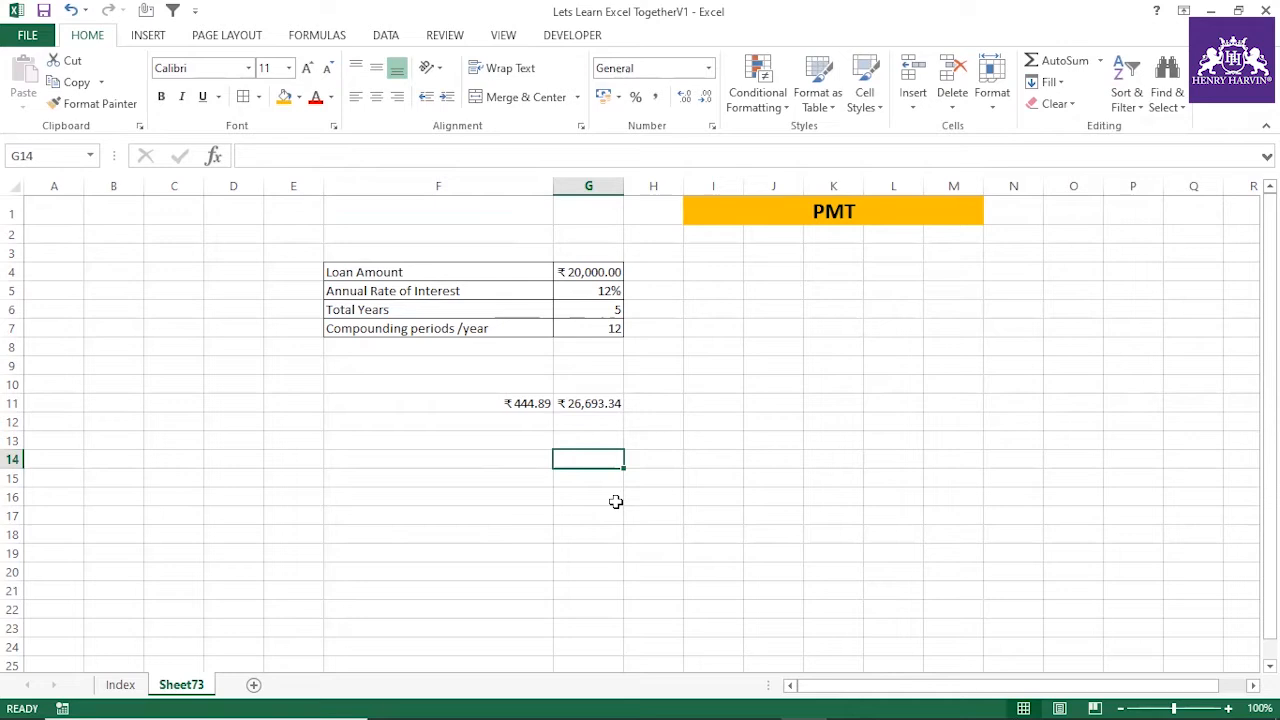
Change the loan amount in G4 to 10000
click(580, 273)
click(256, 155)
key(BackSpace)
text(10000)
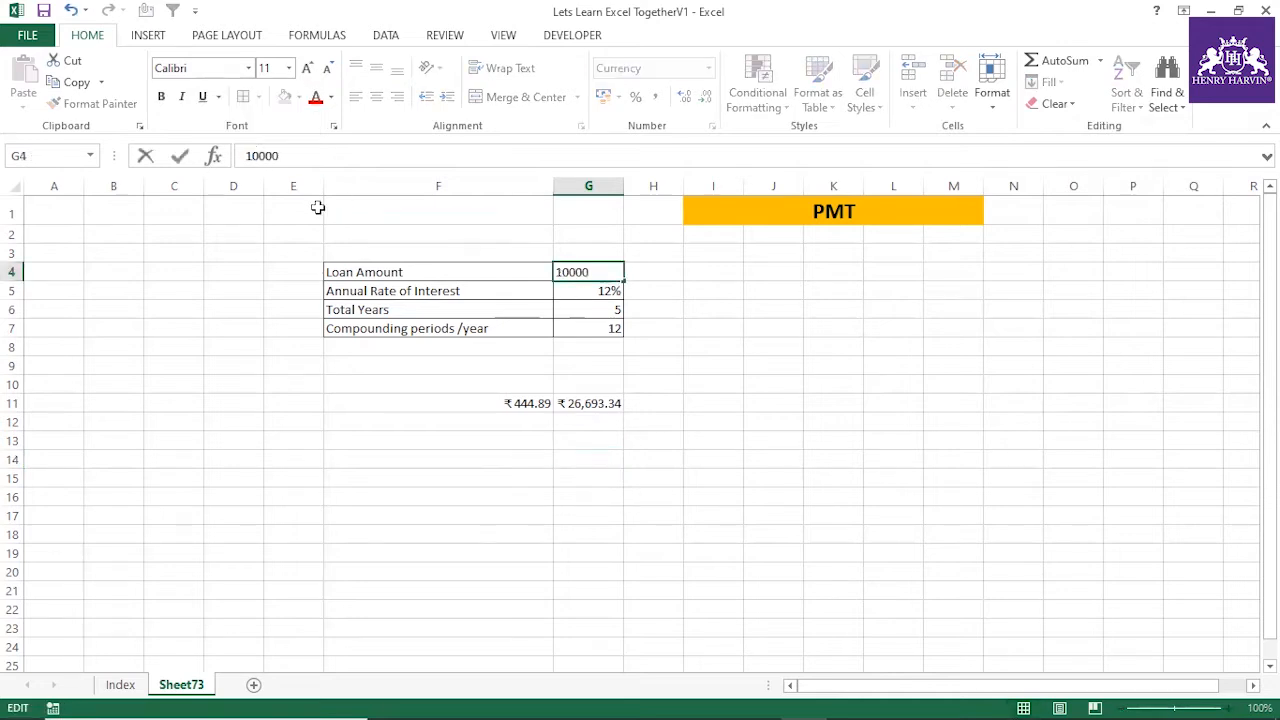
key(Return)
click(594, 270)
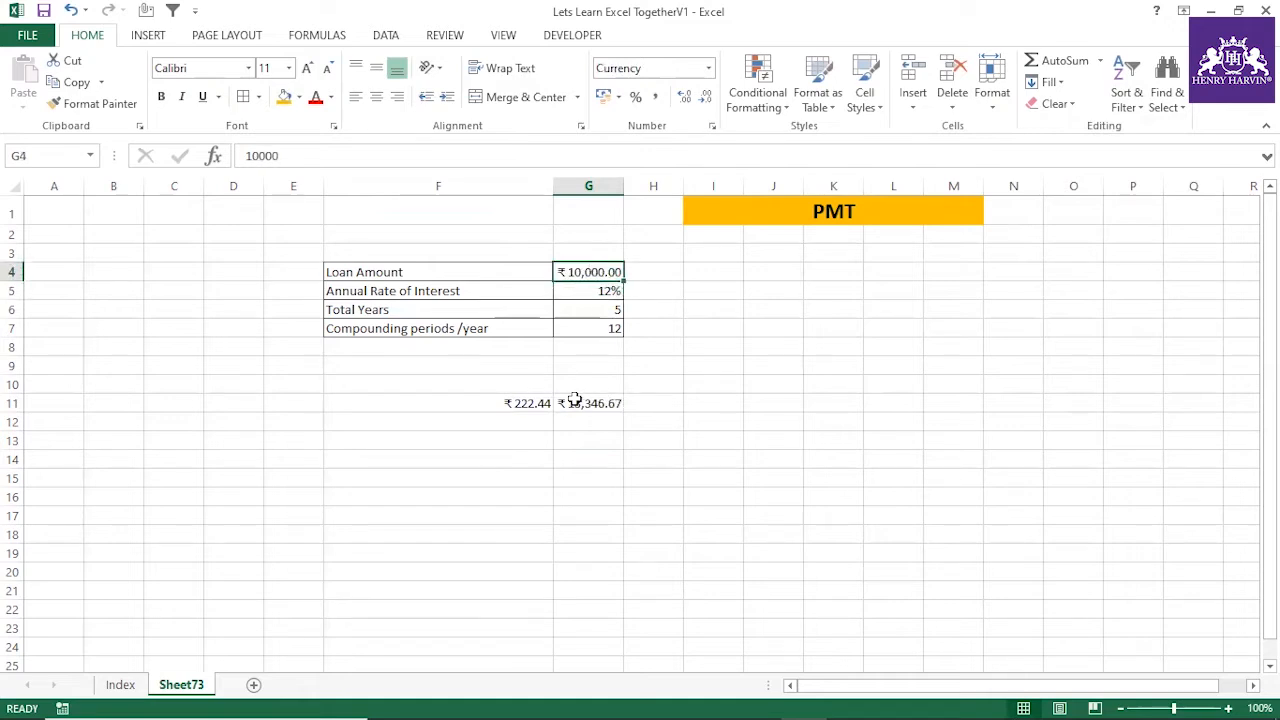
Highlight the monthly payment cell F11 with an orange fill and check the total repayment formula in G11
click(532, 401)
click(284, 96)
click(446, 420)
click(507, 401)
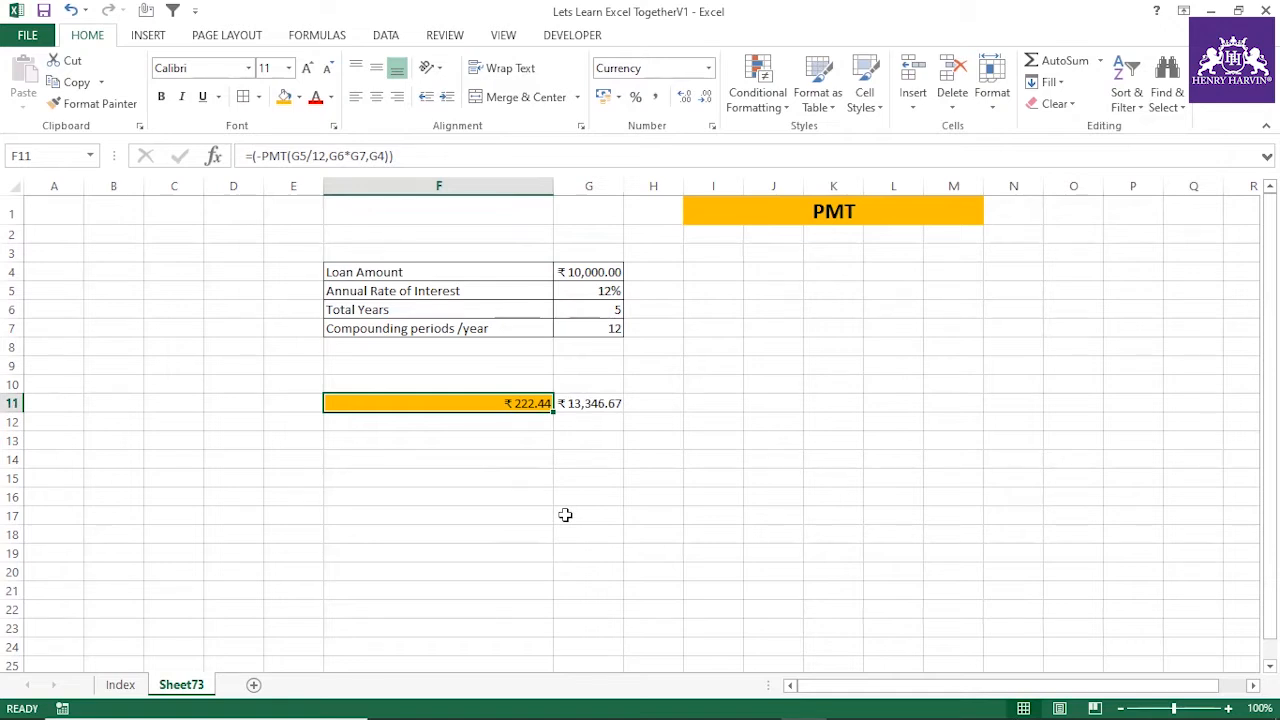
click(592, 405)
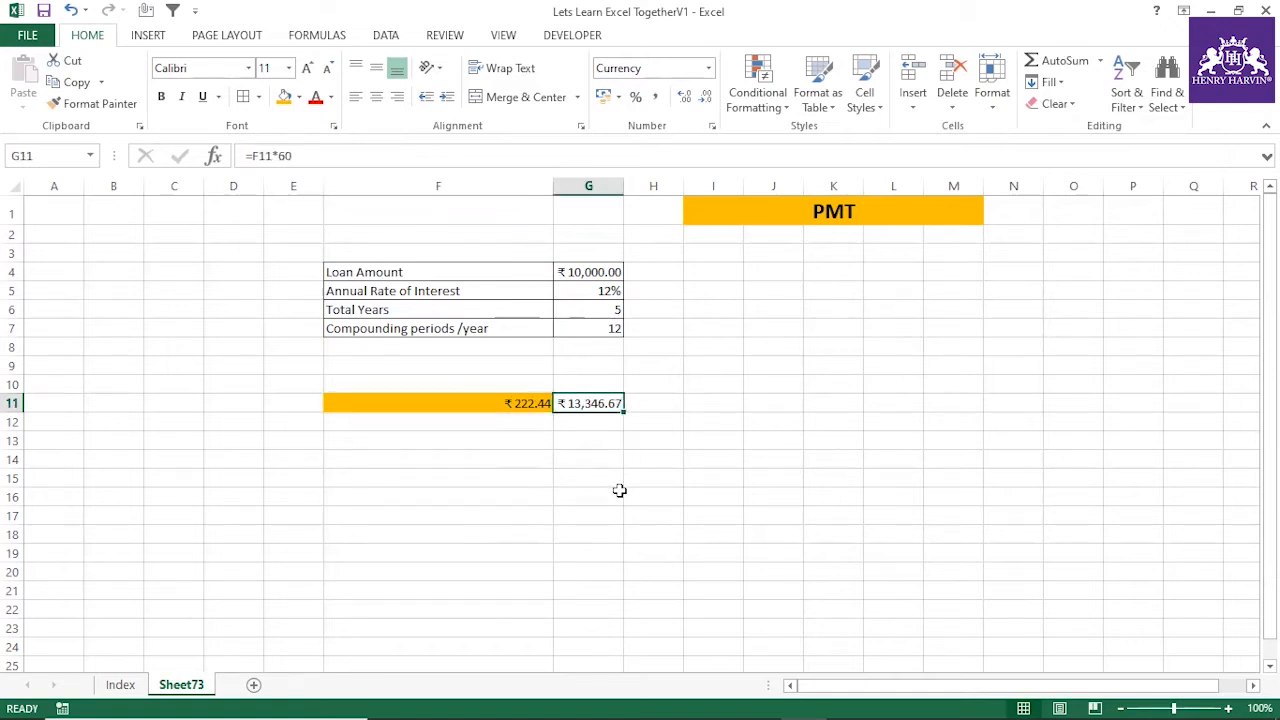
click(595, 435)
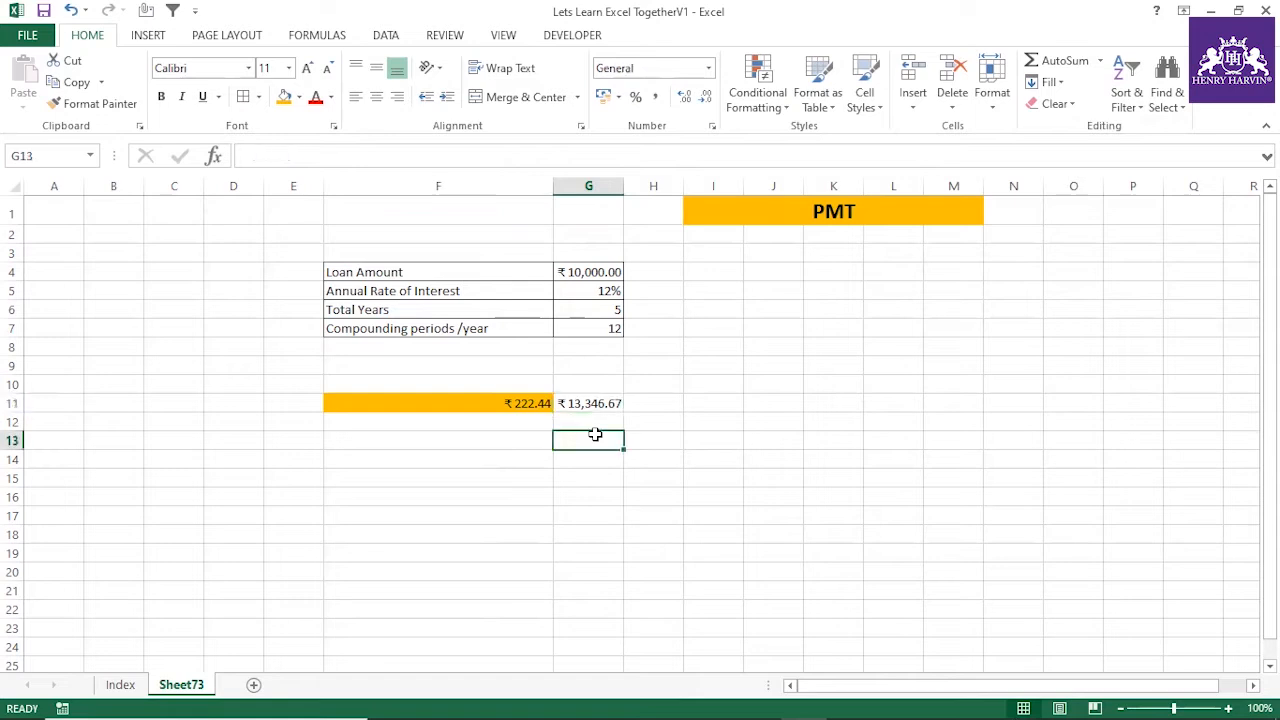
Calculate the total interest paid in G13 with the formula =G11-G4
text(=)
click(608, 401)
text(-)
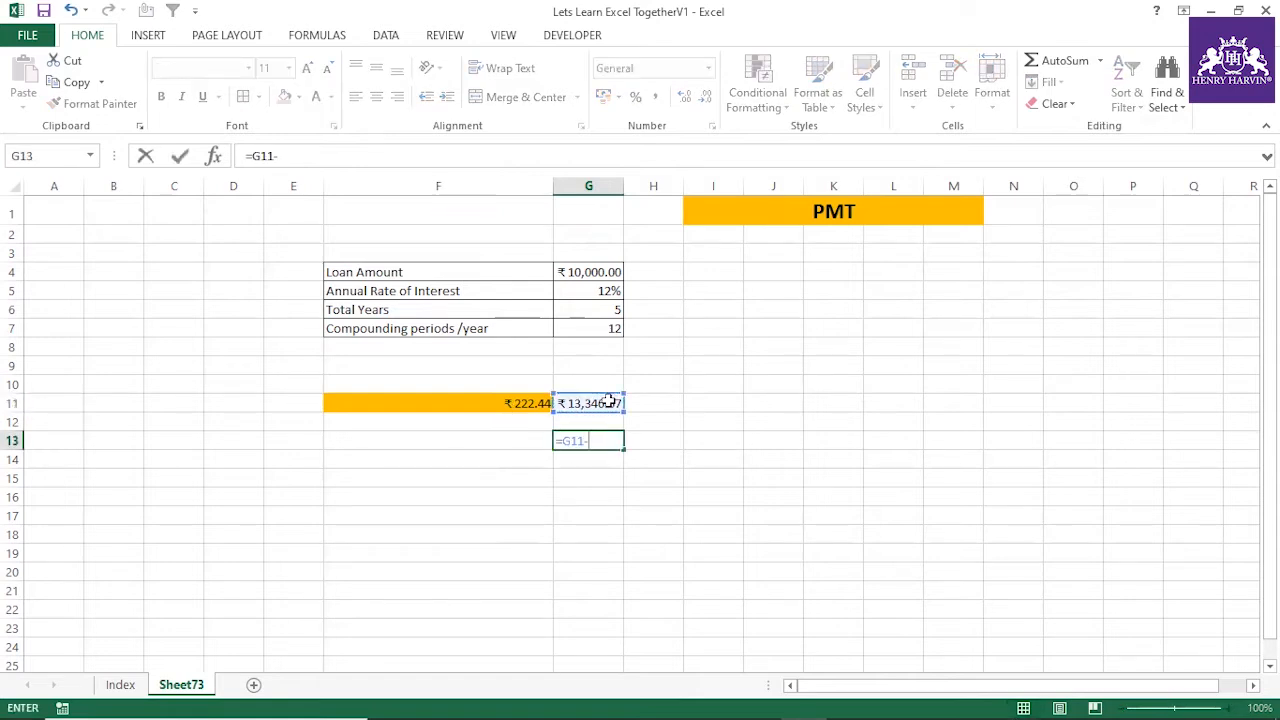
click(593, 271)
key(Return)
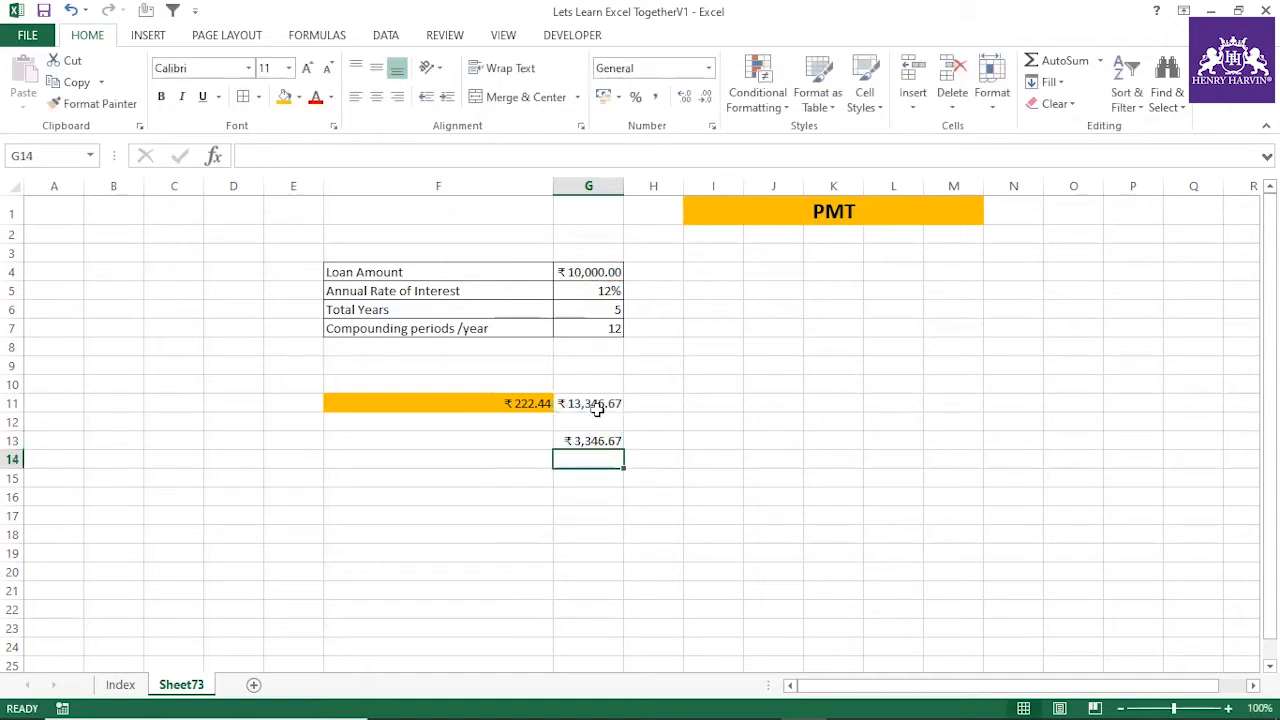
click(604, 437)
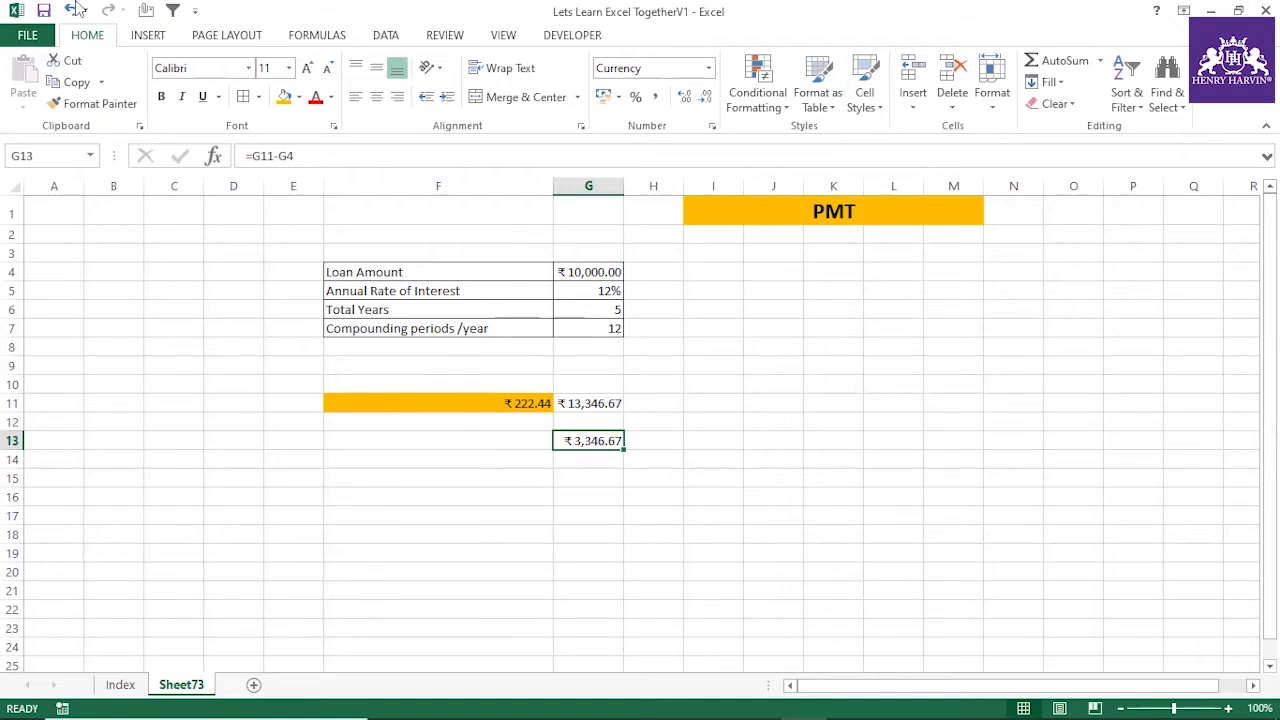
click(531, 499)
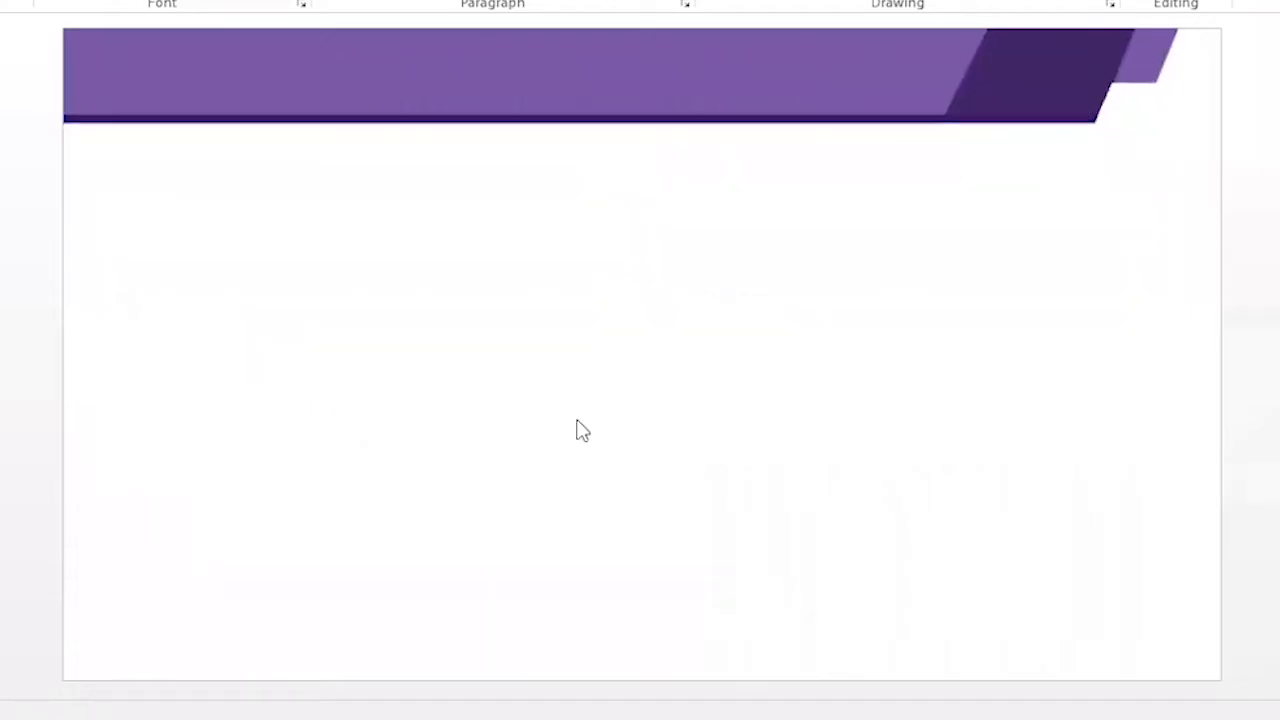
Change the loan amount in G4 to 20,000 and compare the monthly payment in F11 with the PMT slide
click(740, 168)
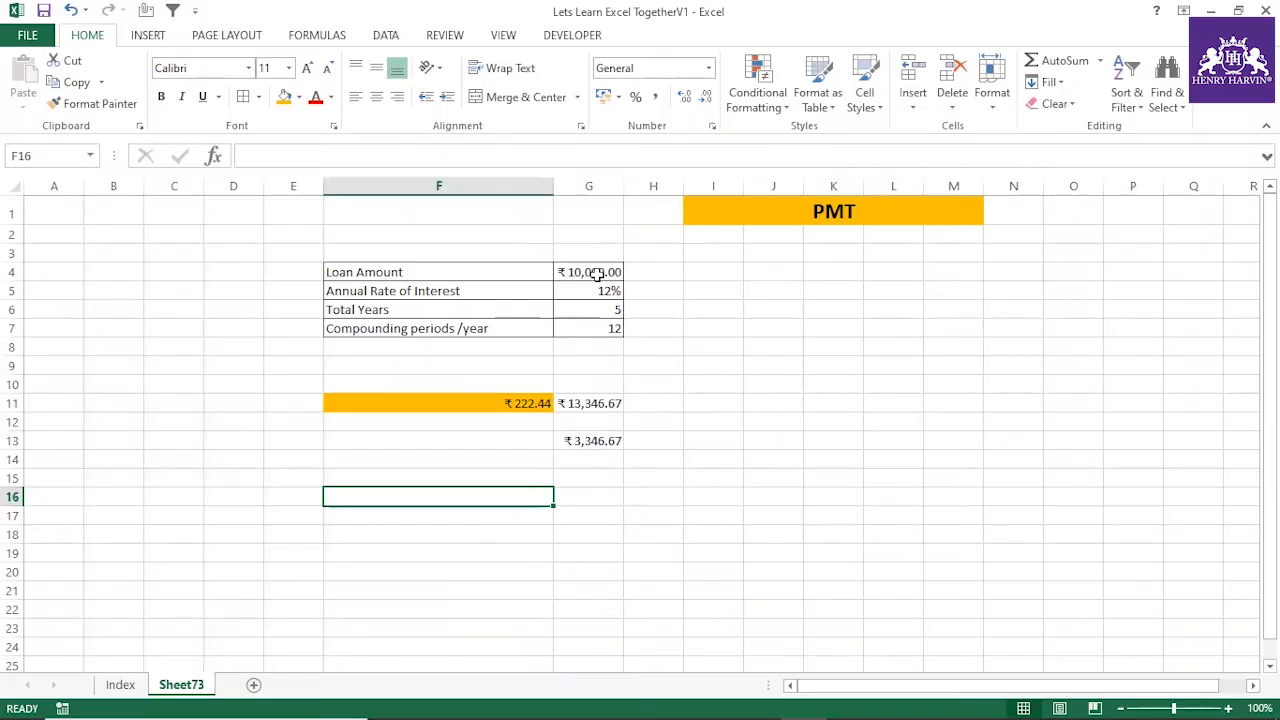
click(598, 276)
text(20,000)
click(711, 360)
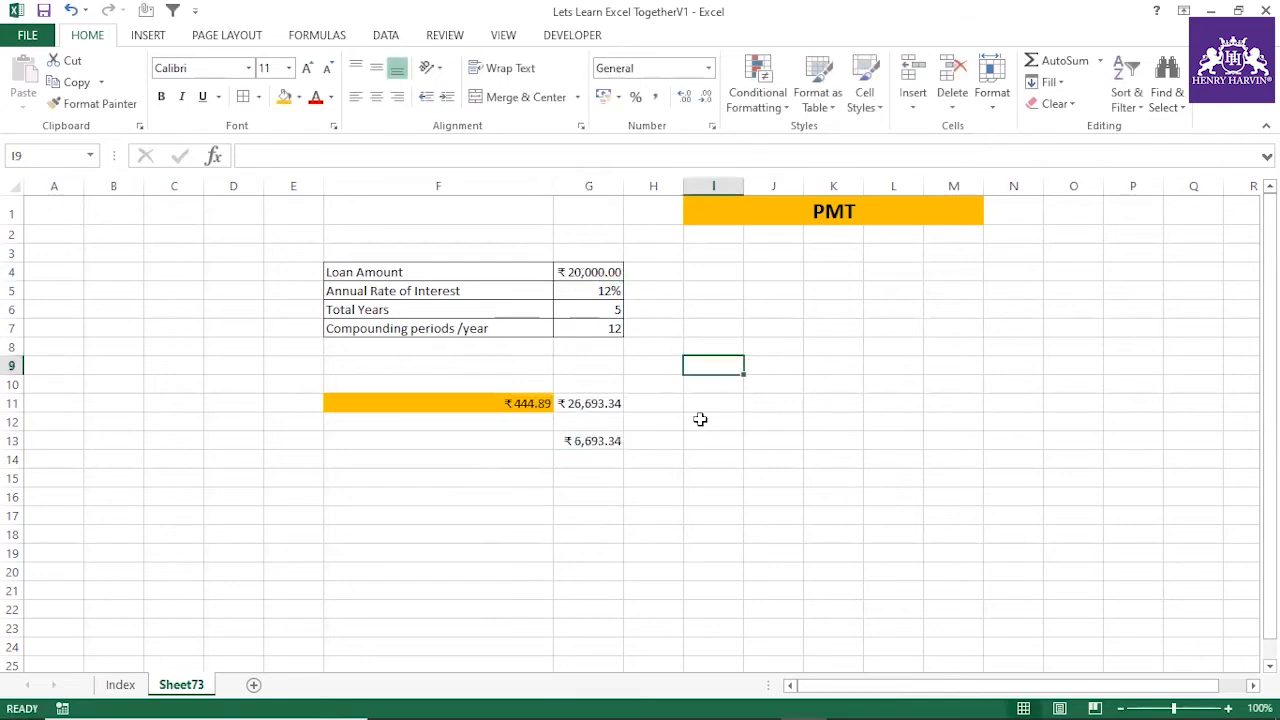
click(534, 403)
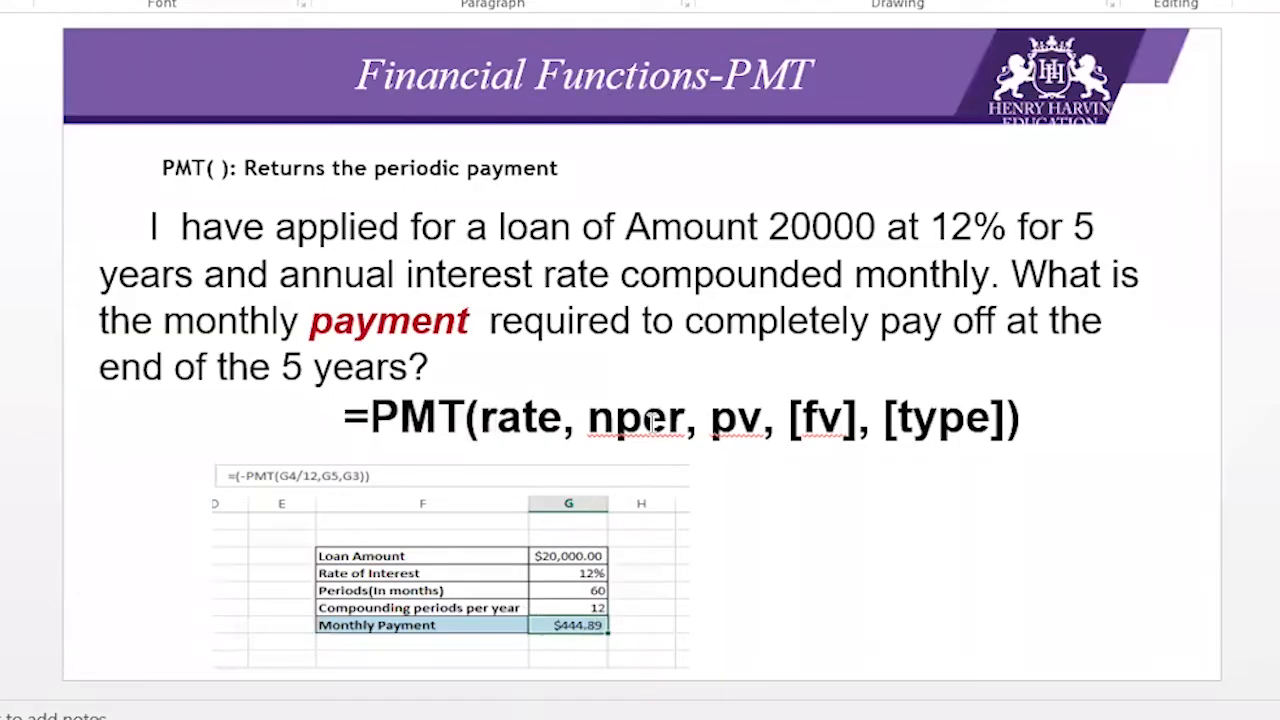
click(562, 487)
click(526, 414)
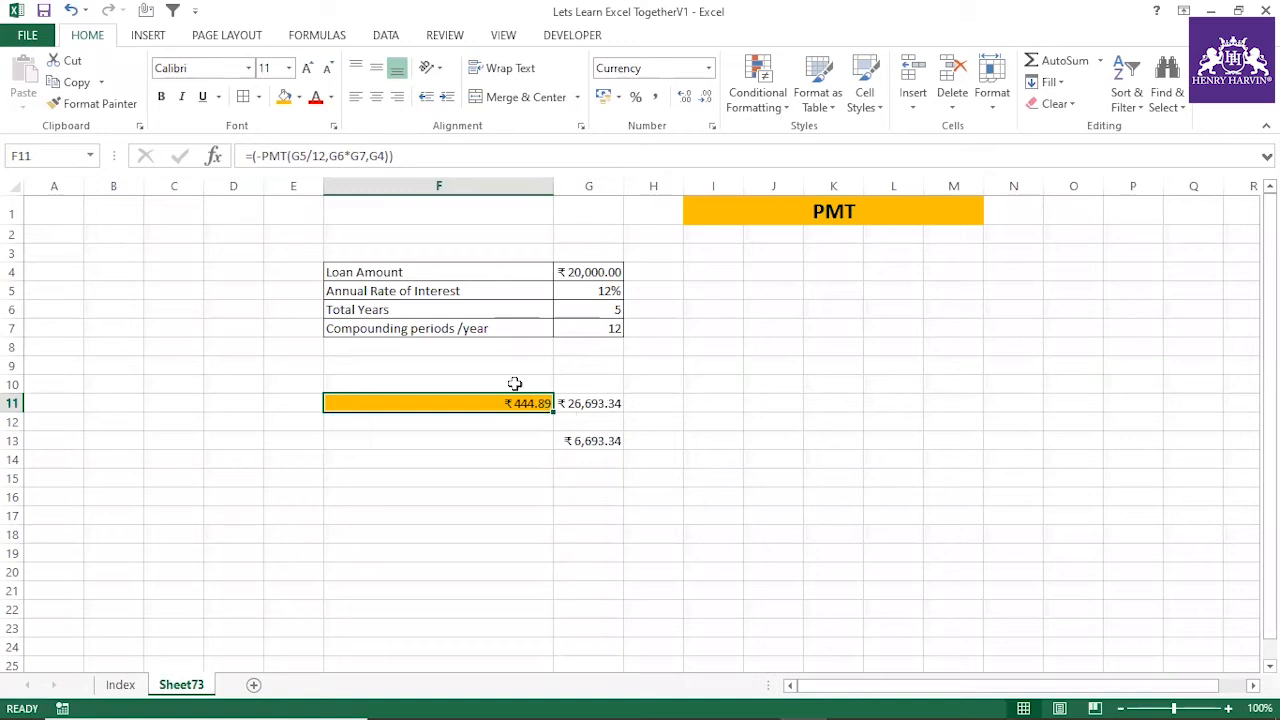
Add a future value argument of 0 to the PMT formula in F11
click(385, 156)
text(,0)
key(Return)
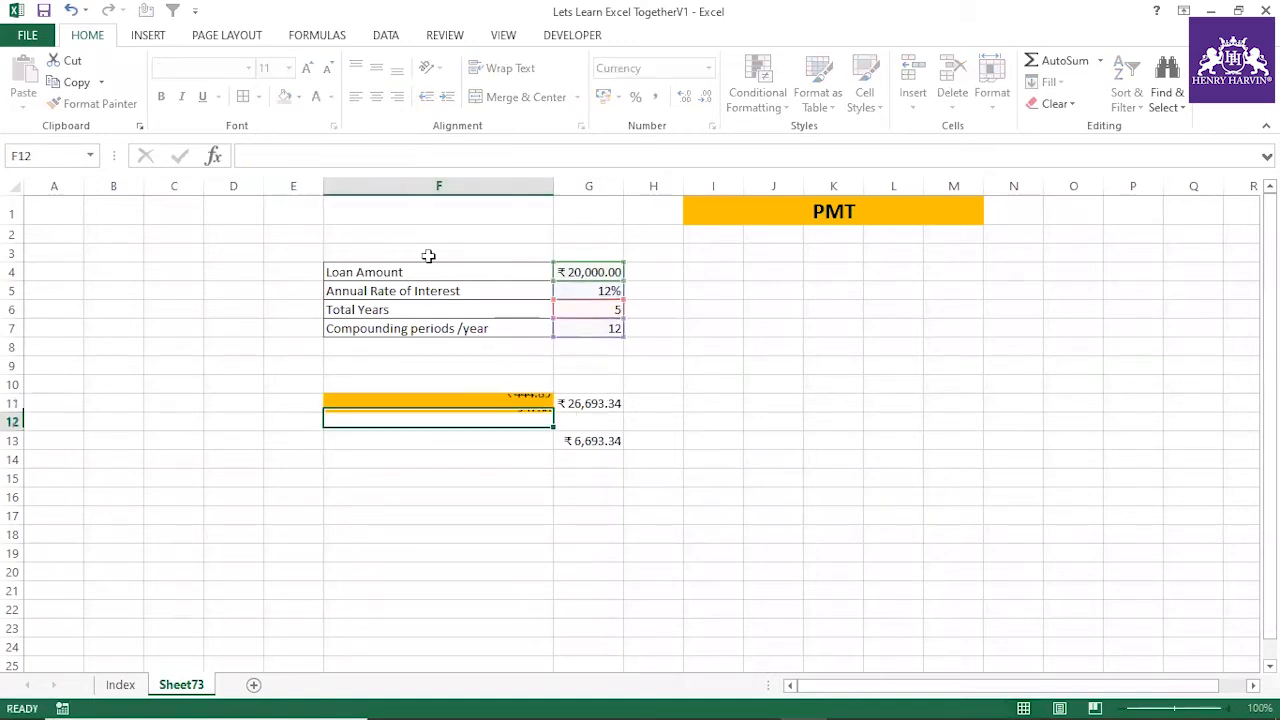
click(545, 403)
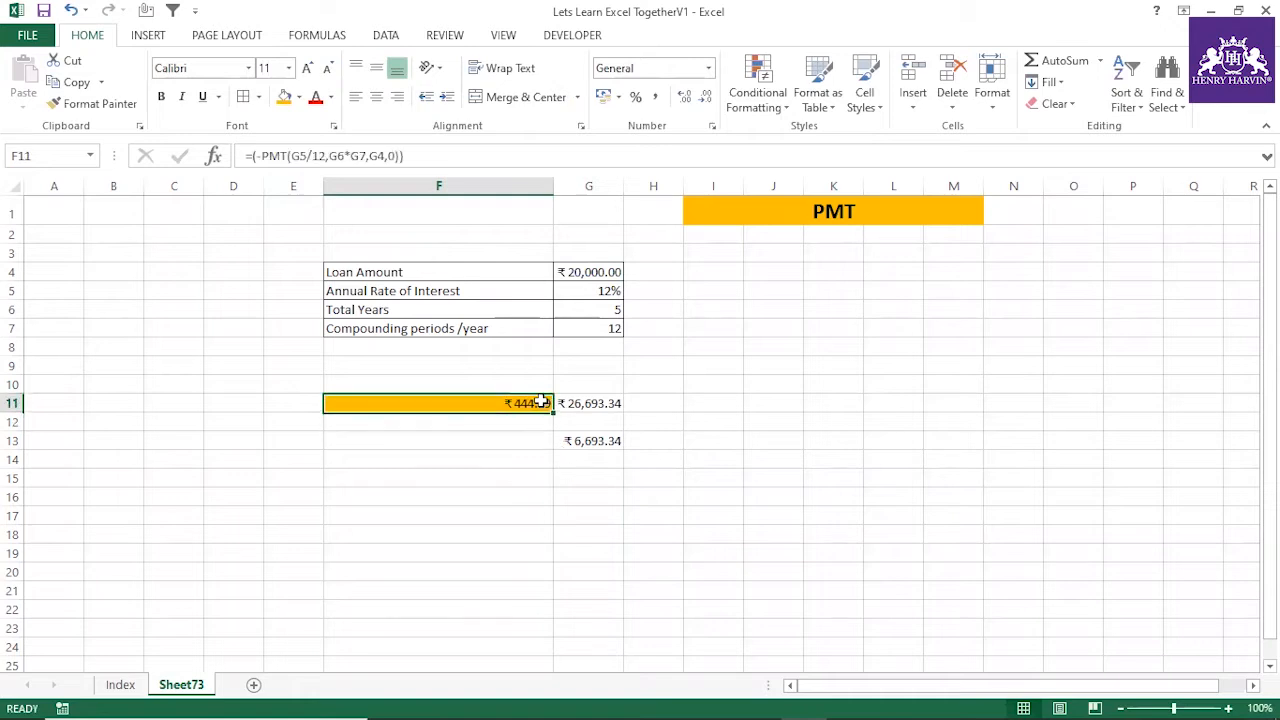
Change the future value argument in the F11 PMT formula to 1
click(396, 157)
key(BackSpace)
text(1)
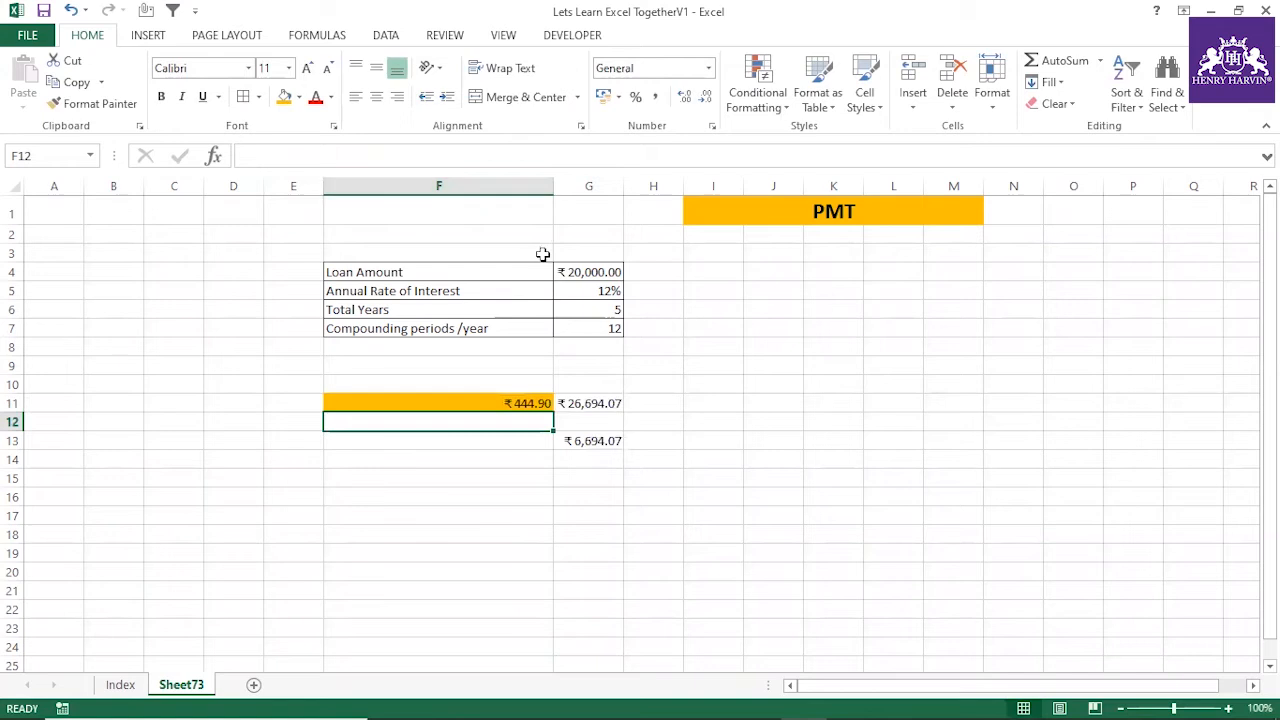
click(534, 403)
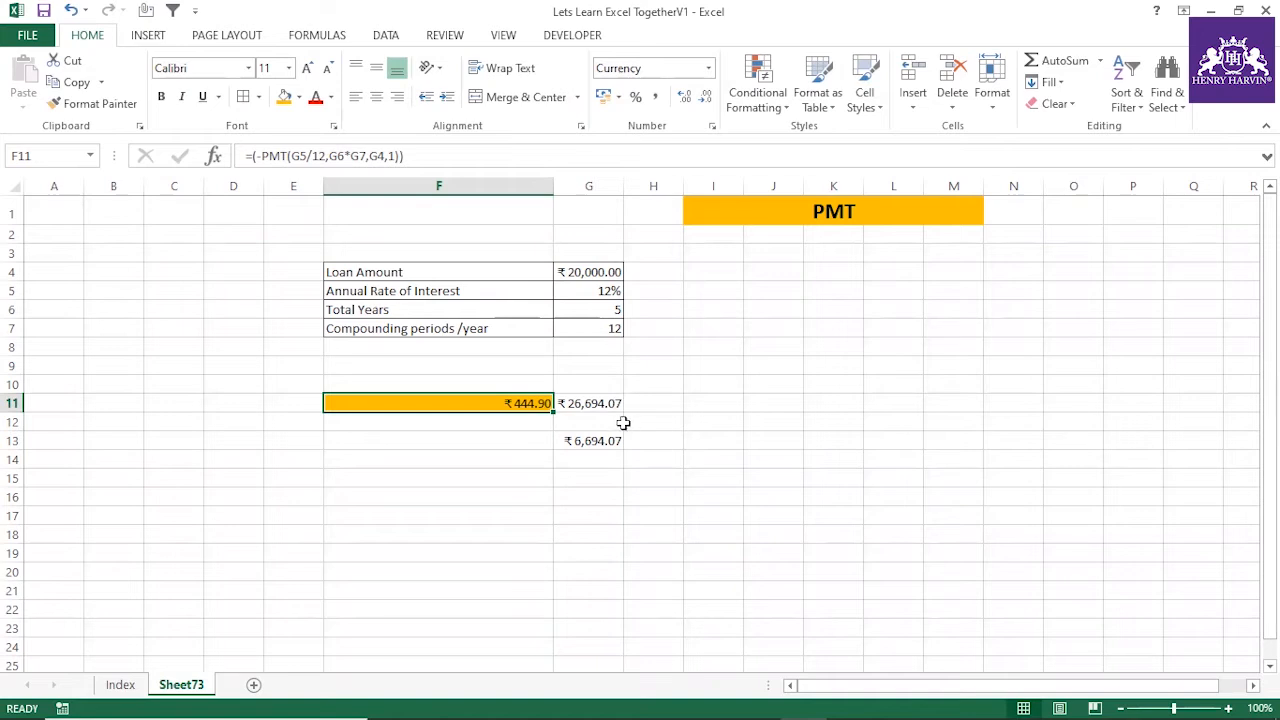
click(393, 152)
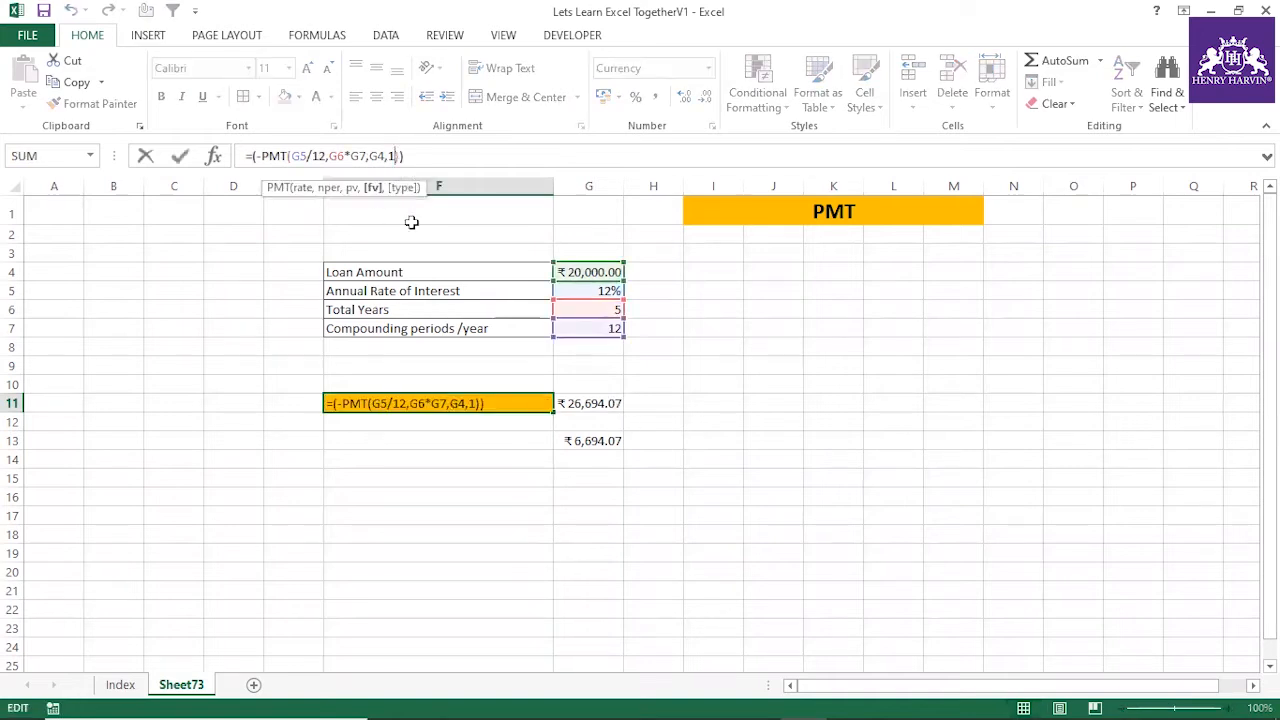
key(BackSpace)
text(0)
text(\)
key(Return)
click(591, 467)
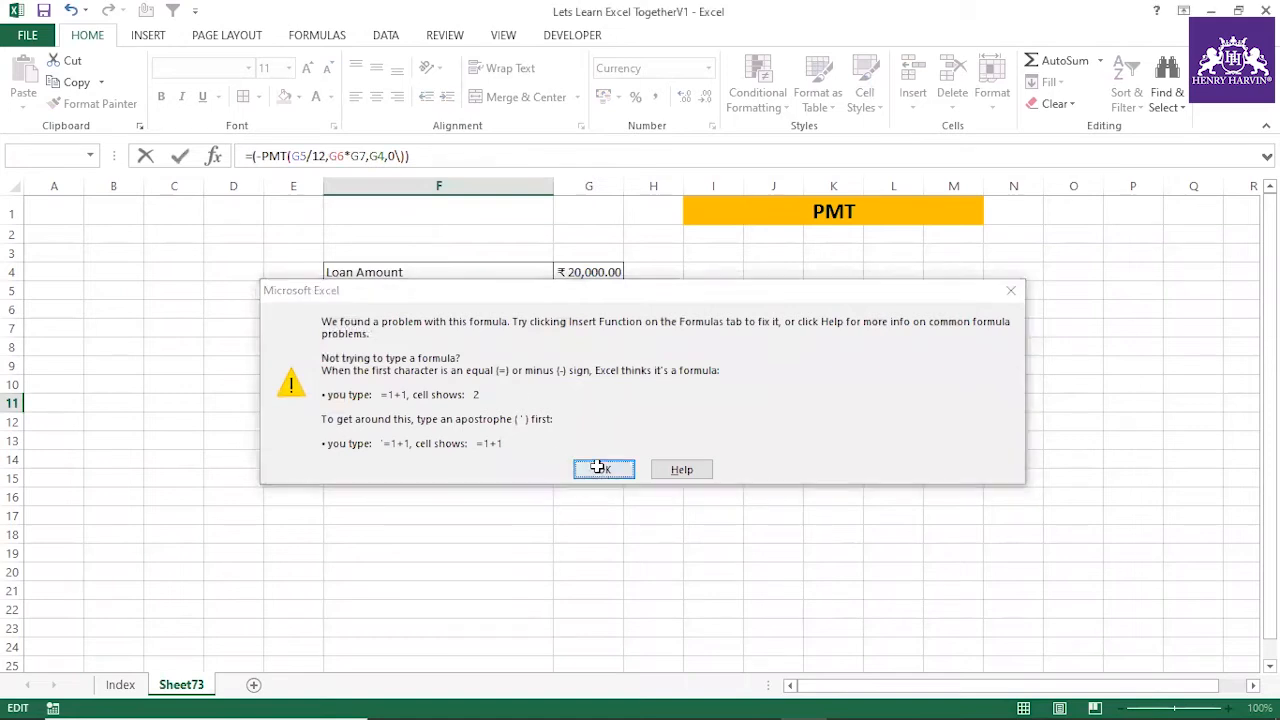
text(1)
key(ctrl+Return)
click(531, 497)
Set the future value argument in the F11 PMT formula back to 0
click(509, 403)
click(394, 158)
key(BackSpace)
text(0)
key(Return)
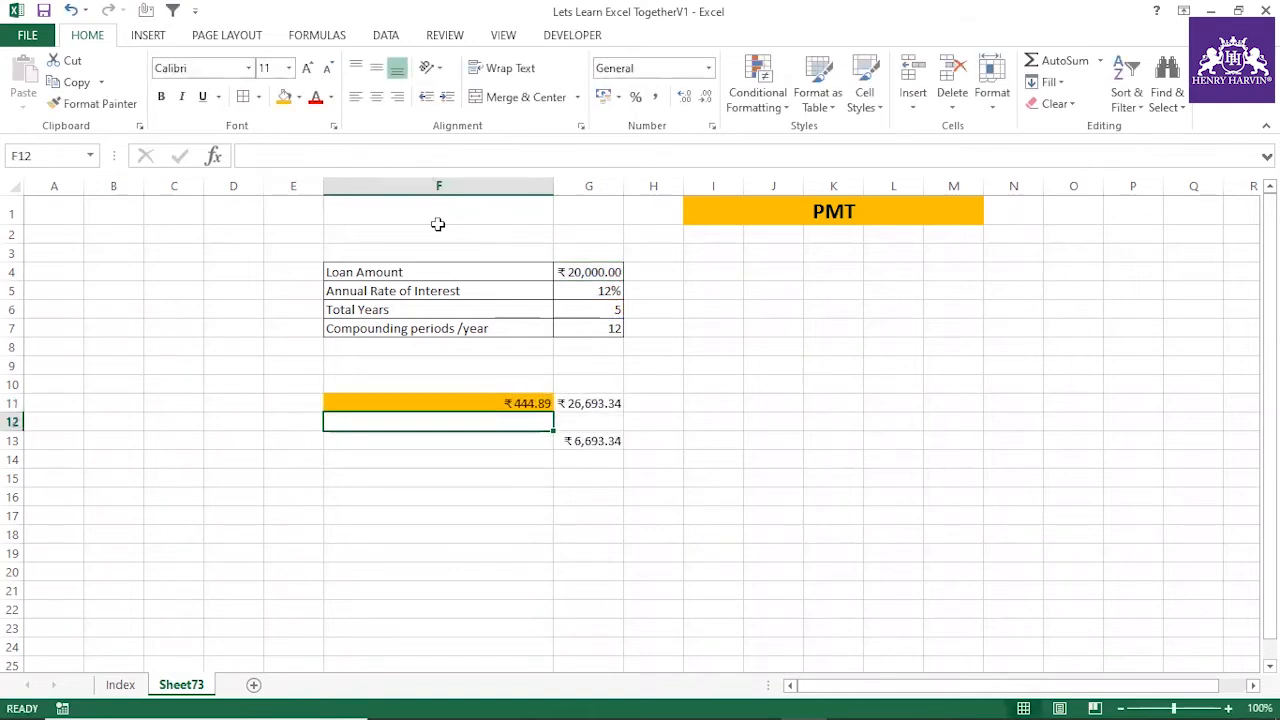
click(540, 405)
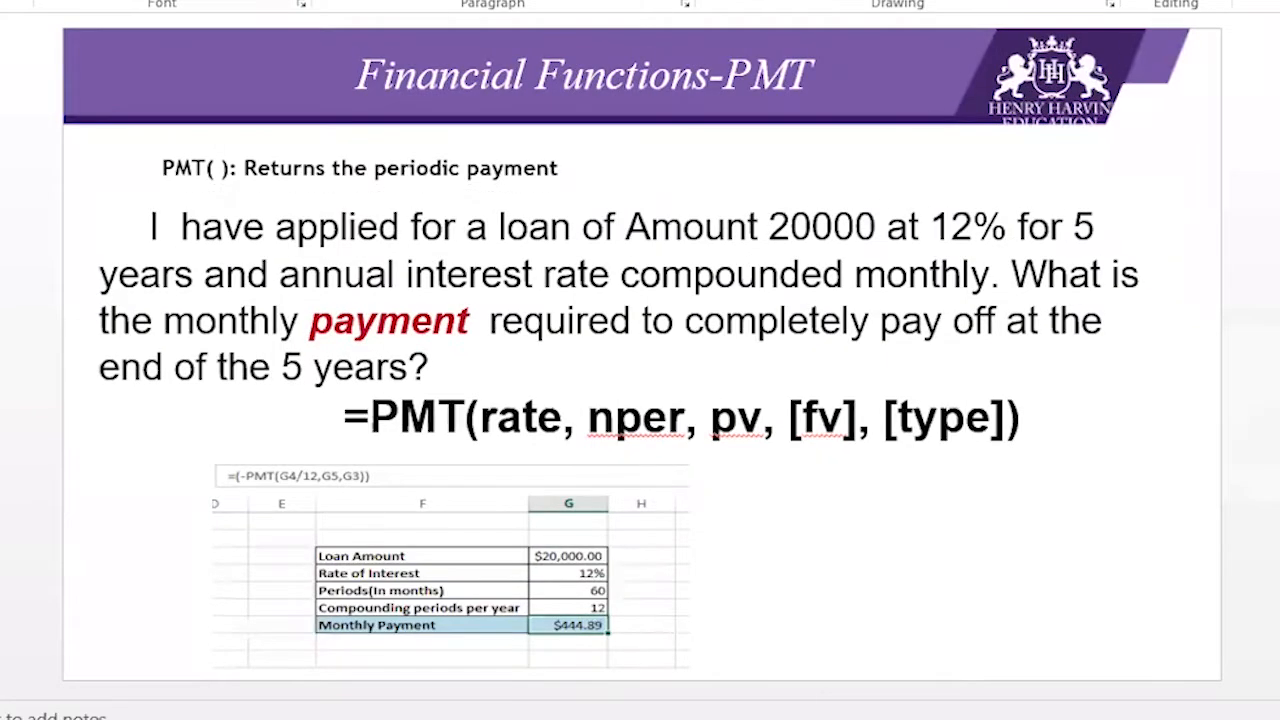
Copy the loan table labels F4:F7 into a new sheet starting at F5 and fit column F to the text
key(Down)
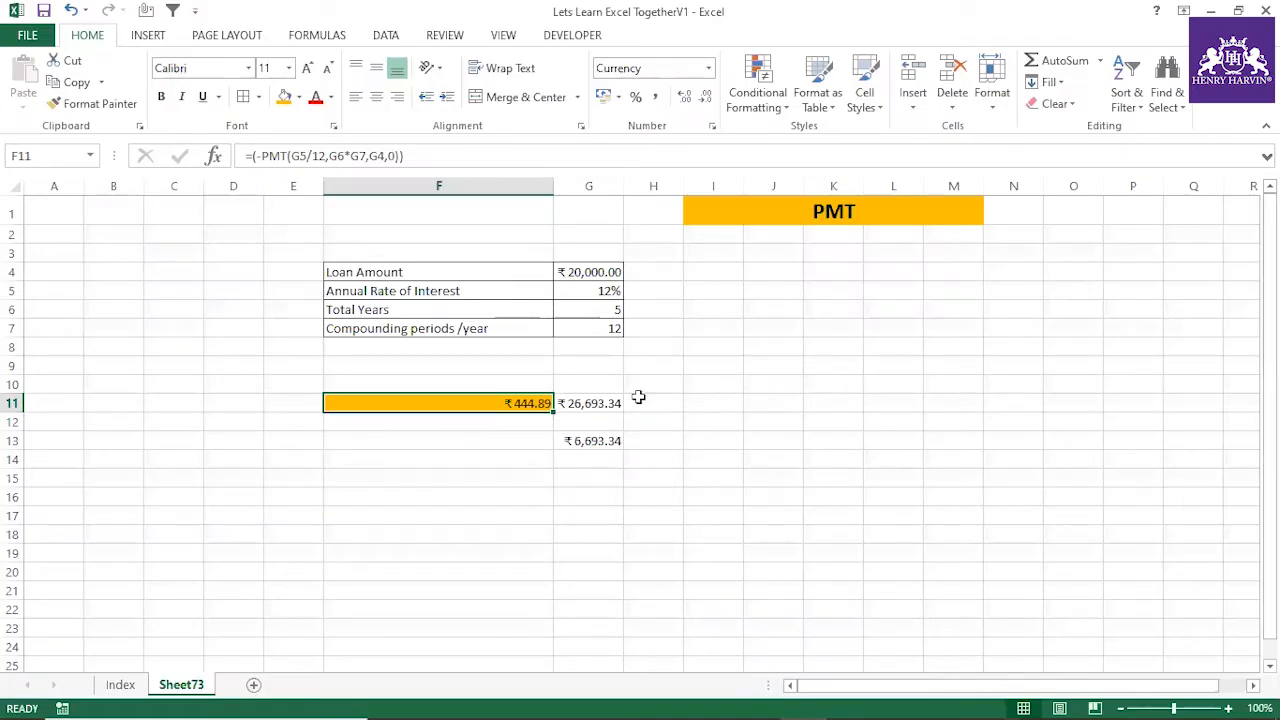
click(587, 268)
drag(424, 267, 426, 320)
key(ctrl+c)
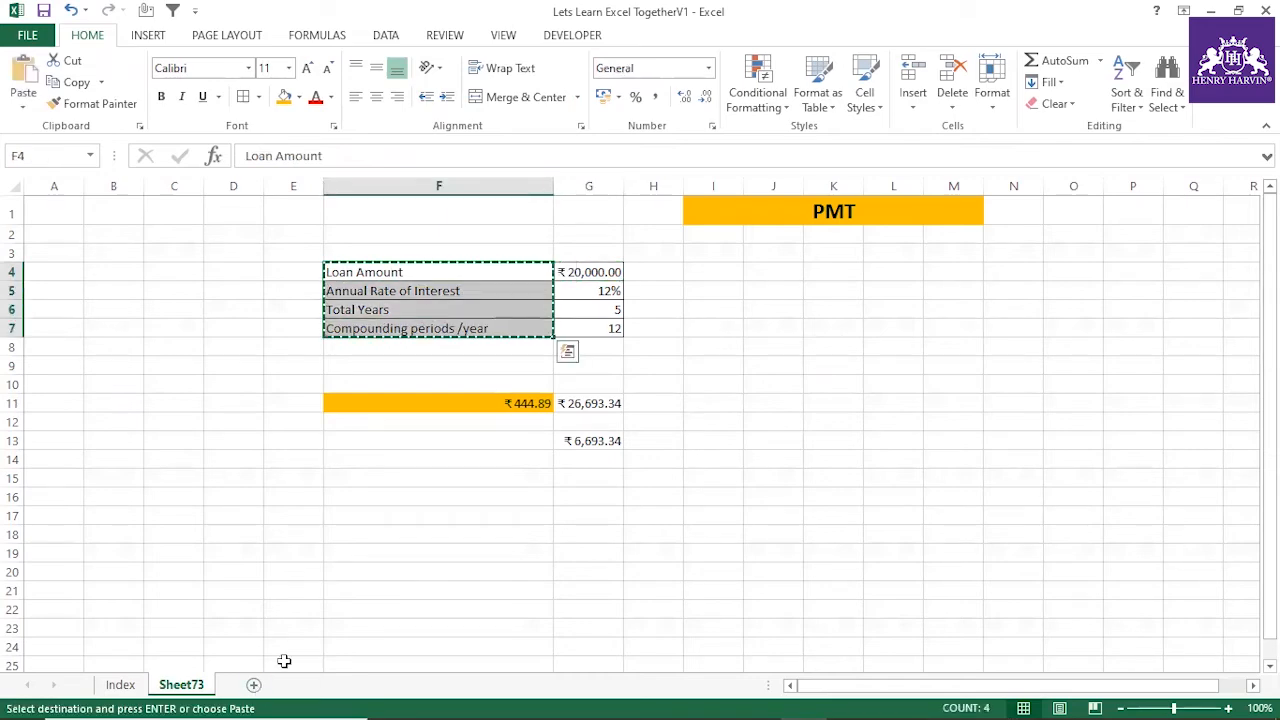
click(254, 685)
click(348, 280)
key(ctrl+v)
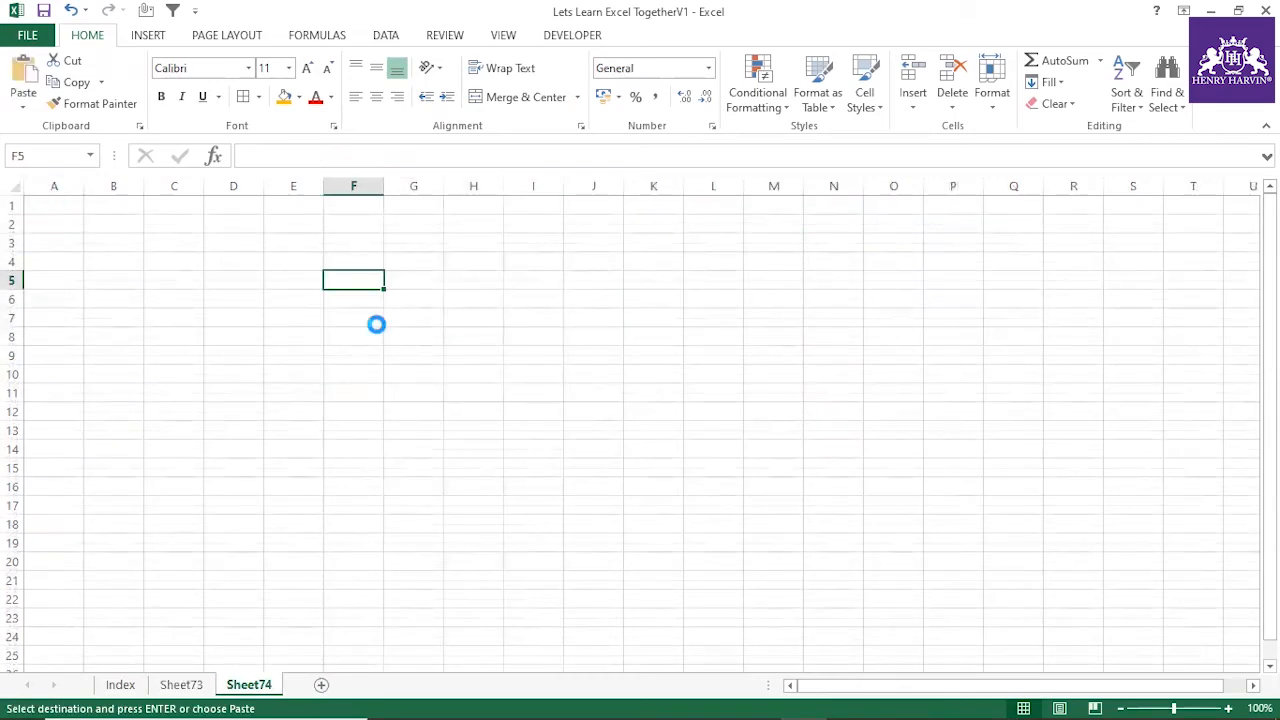
double_click(383, 186)
Merge and center K1:N1 on the new sheet and enter the title FV
drag(768, 204, 972, 204)
click(520, 97)
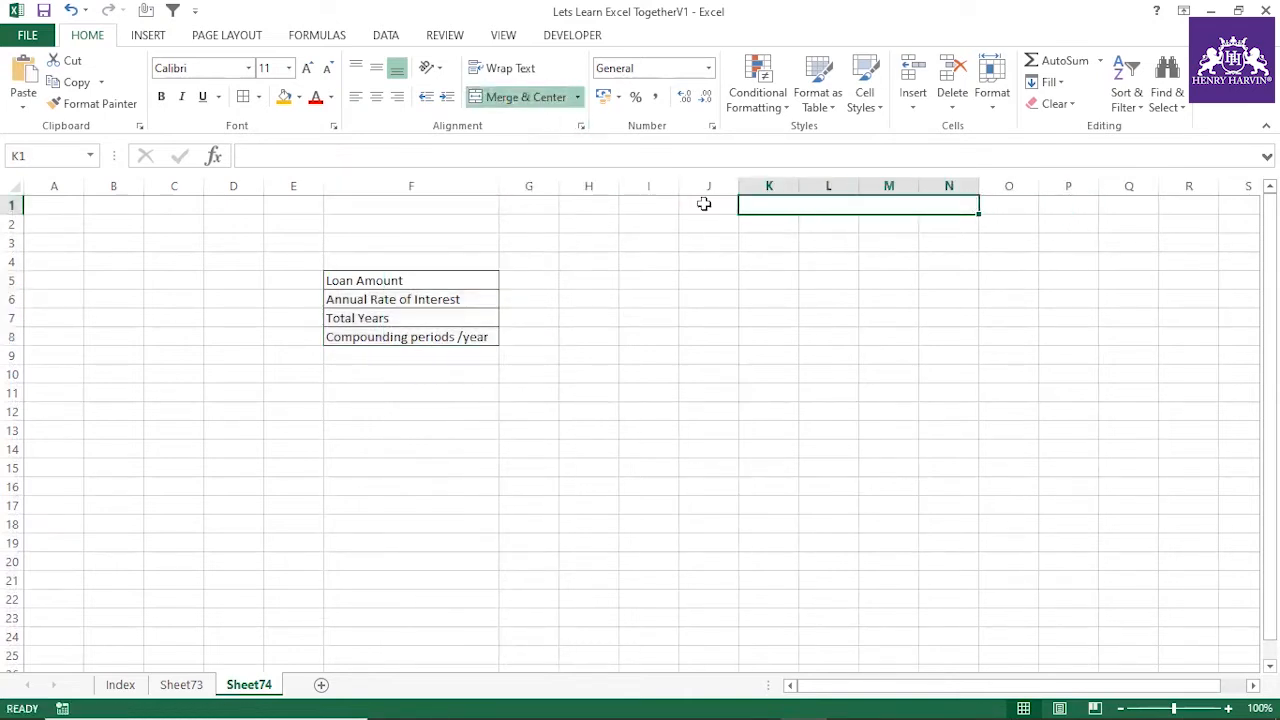
click(678, 155)
text(FV)
click(863, 264)
Format the FV title with an orange fill, 16-point font size and bold
click(845, 207)
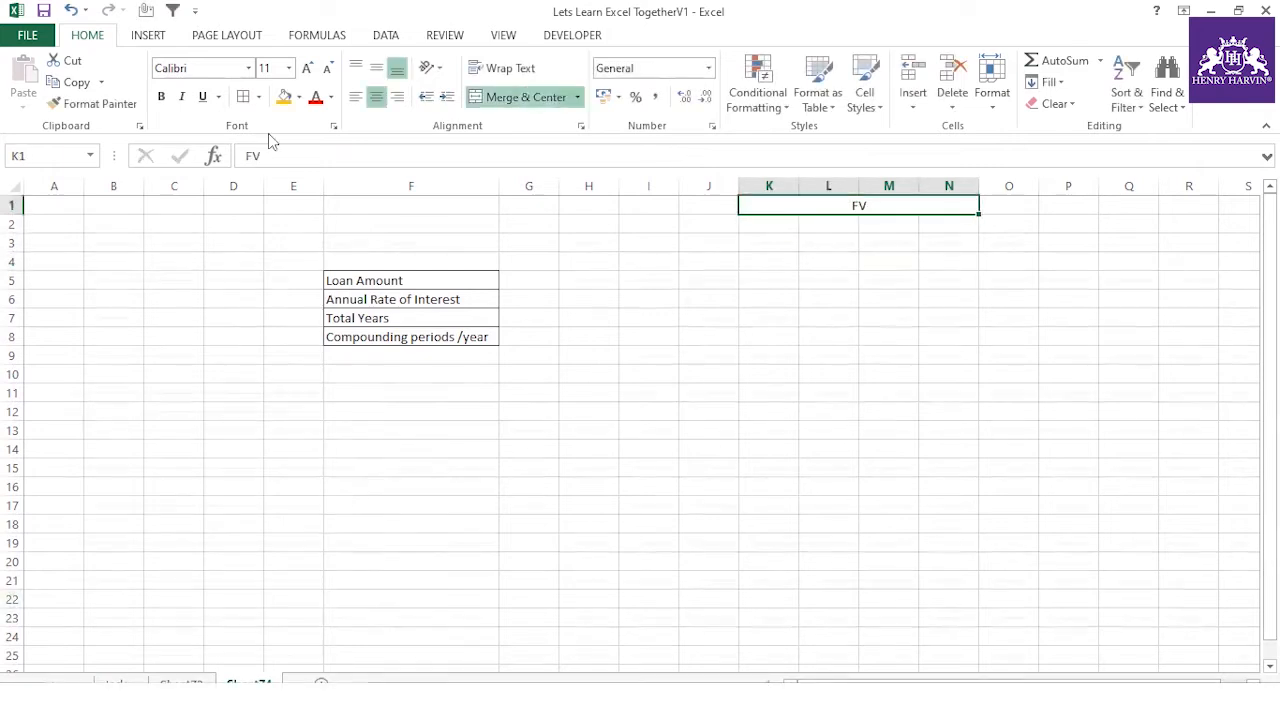
click(284, 97)
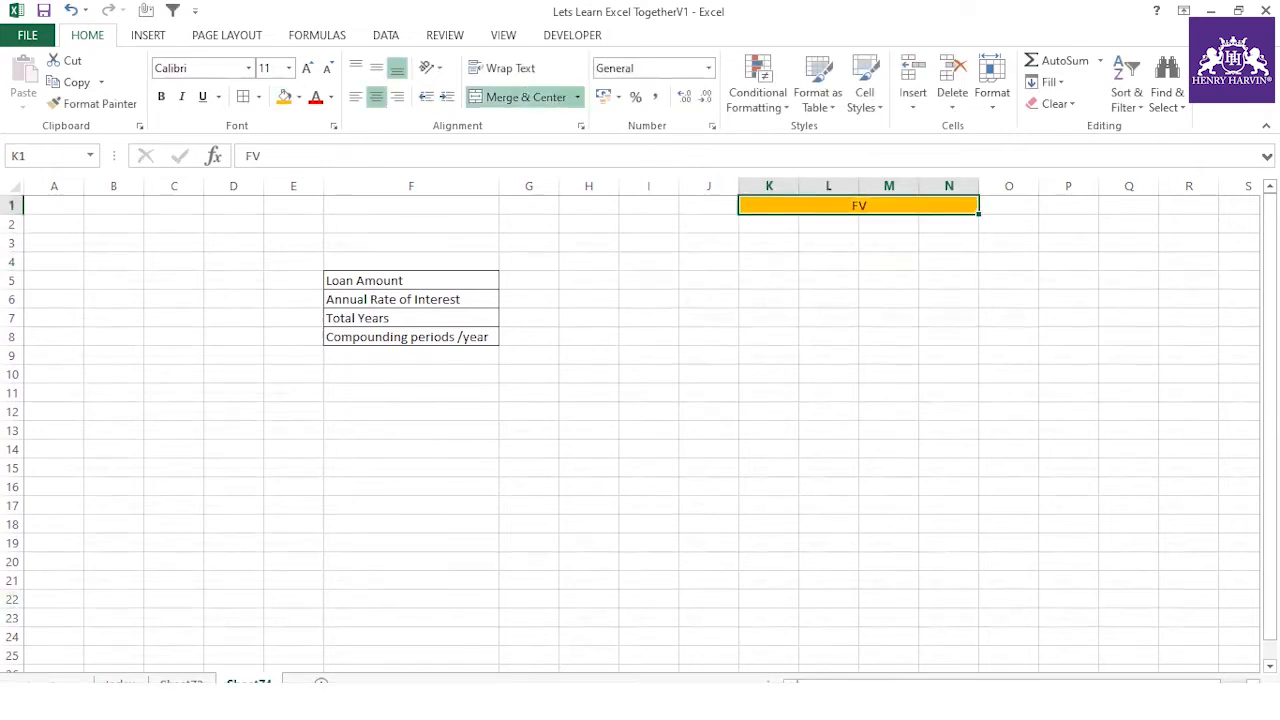
click(308, 68)
click(308, 68)
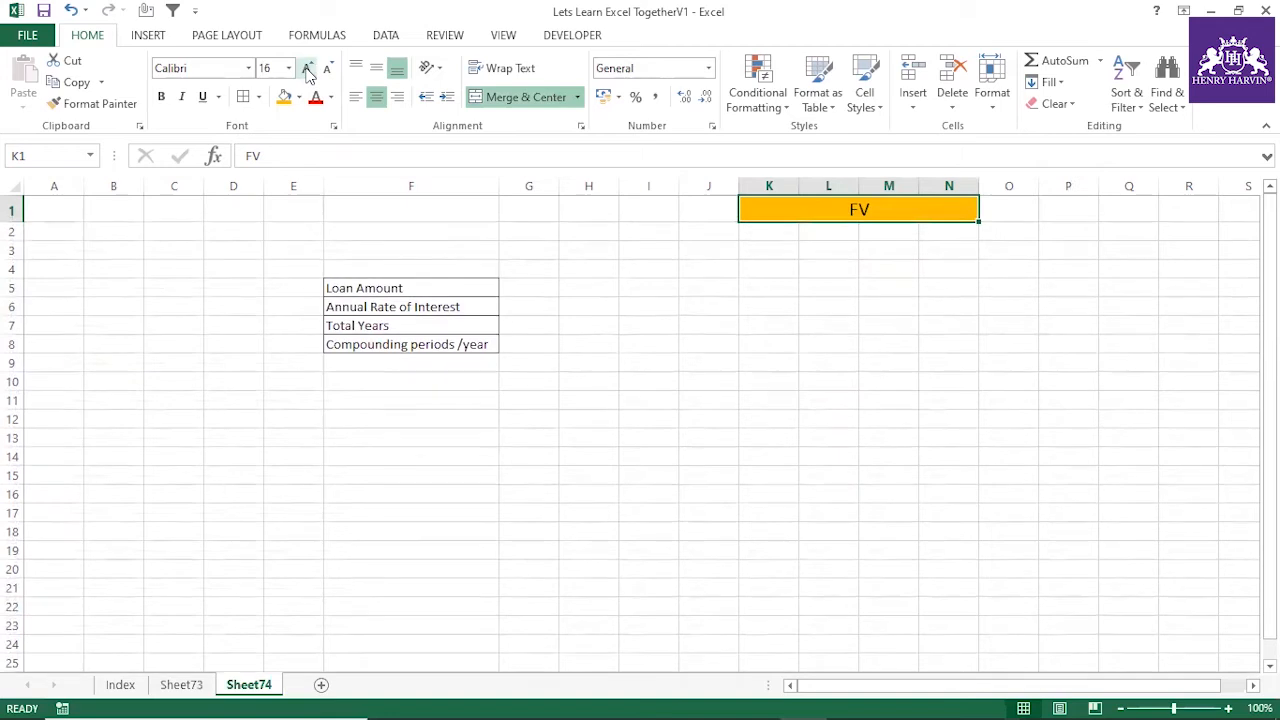
key(ctrl+b)
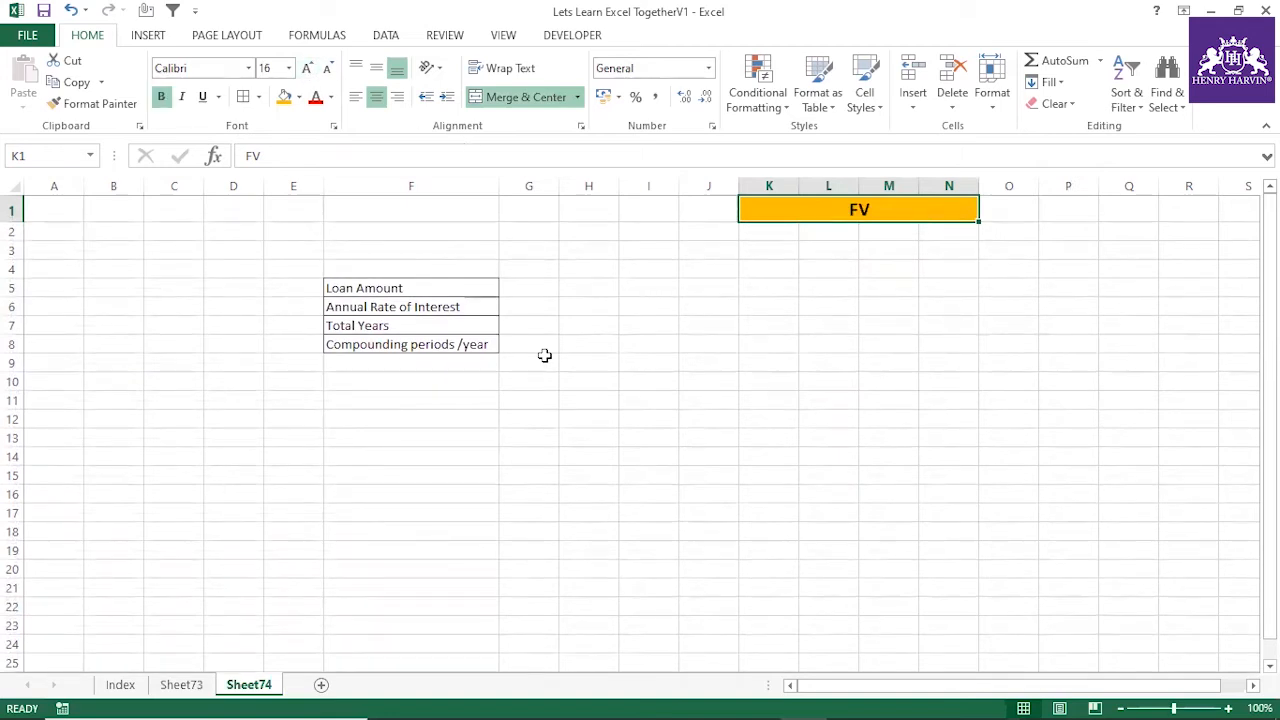
Extend the table borders over F5:G8 and widen column G
click(537, 352)
drag(477, 287, 526, 340)
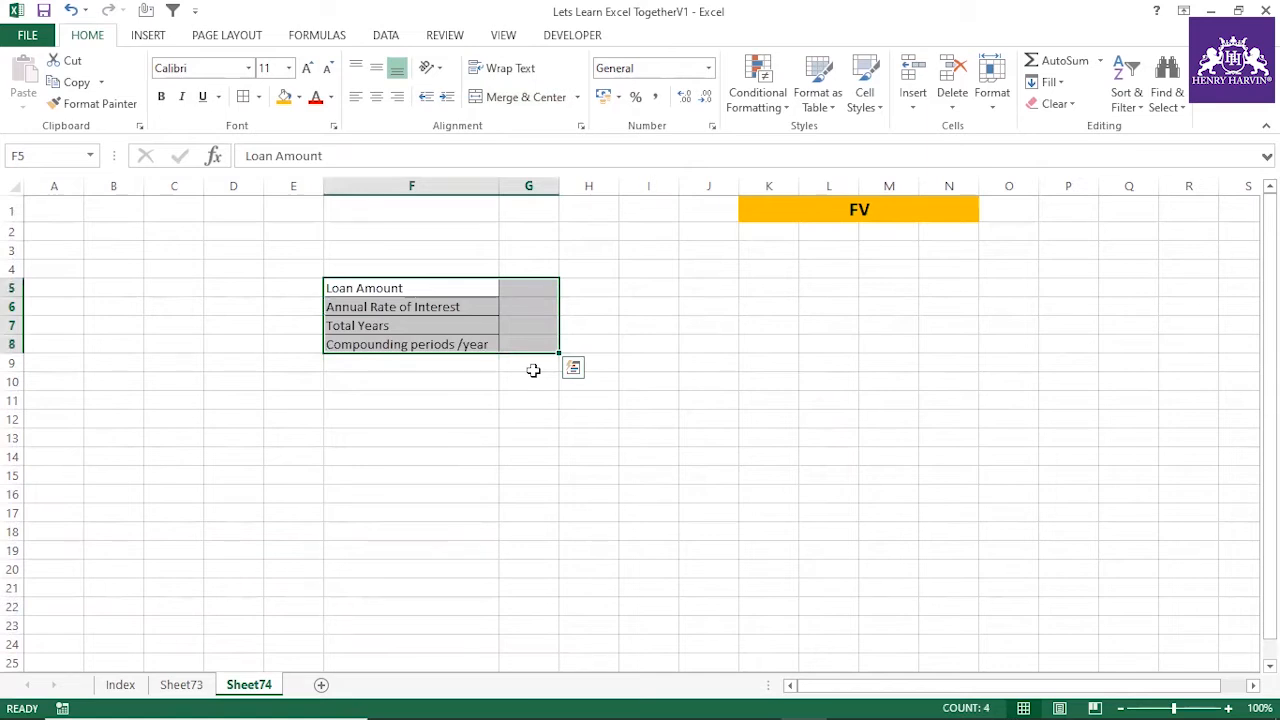
drag(555, 186, 592, 262)
drag(457, 289, 582, 357)
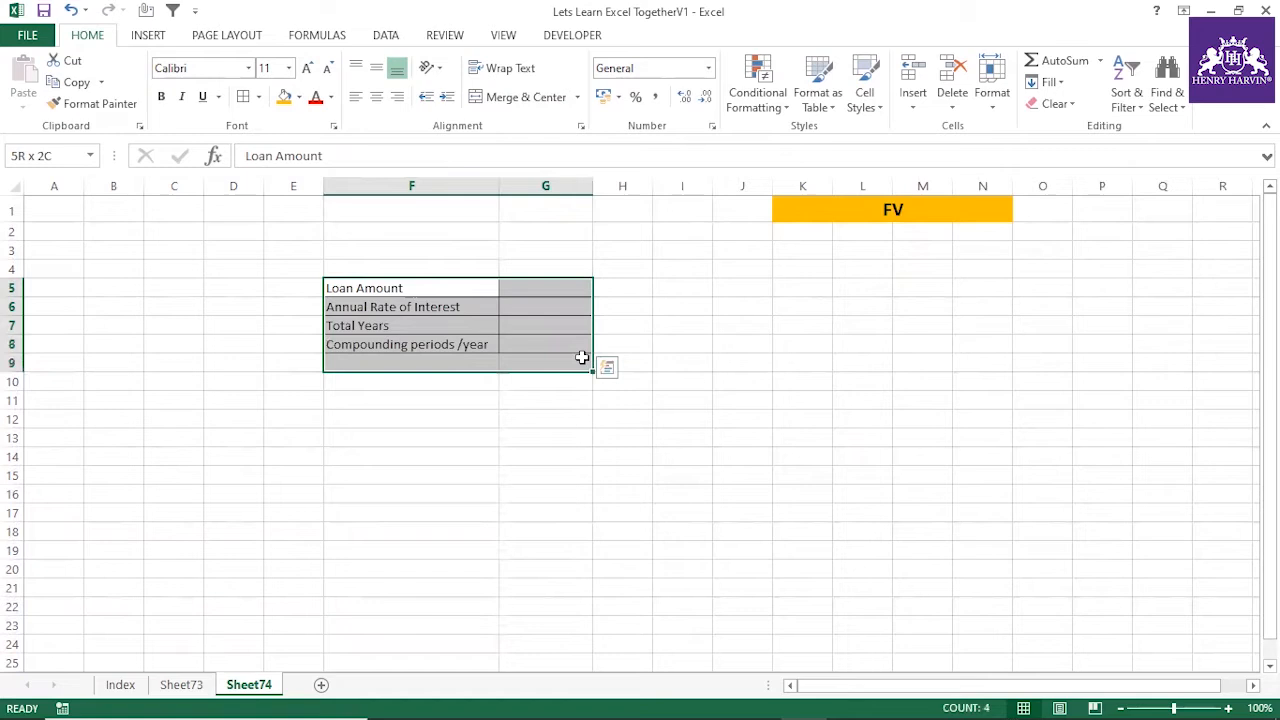
Enter 10000 as the loan amount in G5 and 6% as the annual interest rate in G6
click(535, 290)
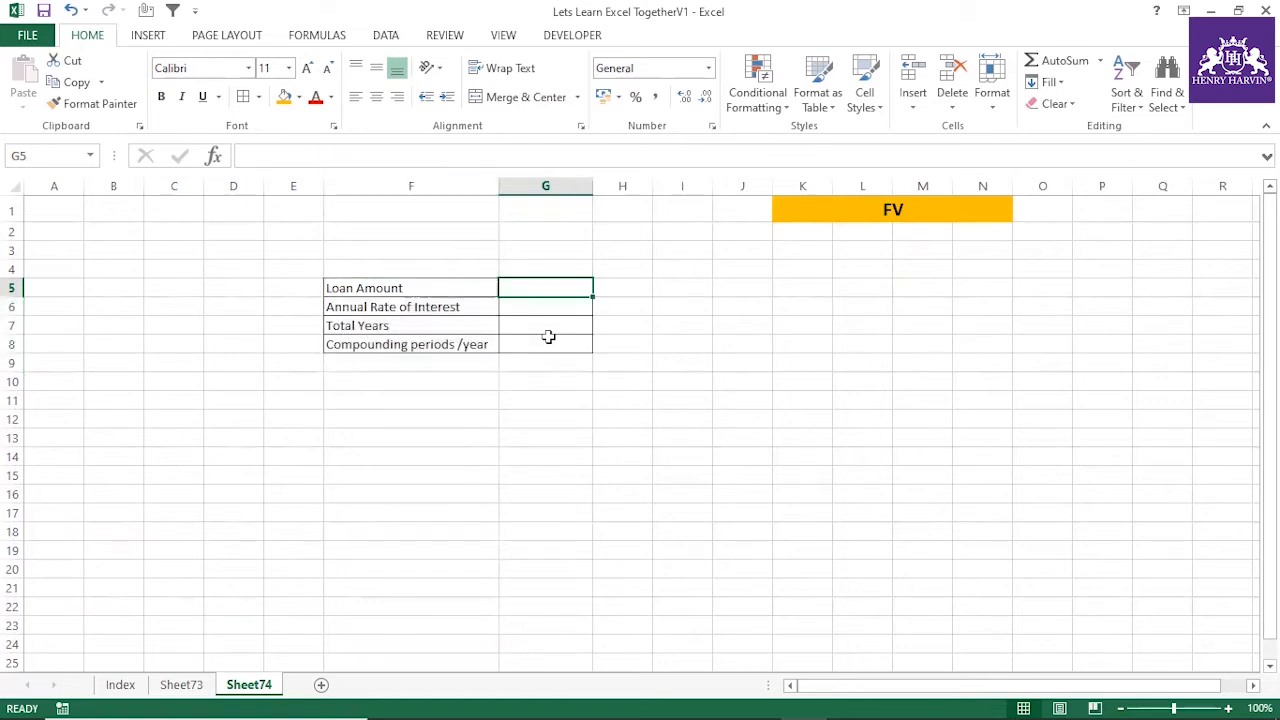
text(10000)
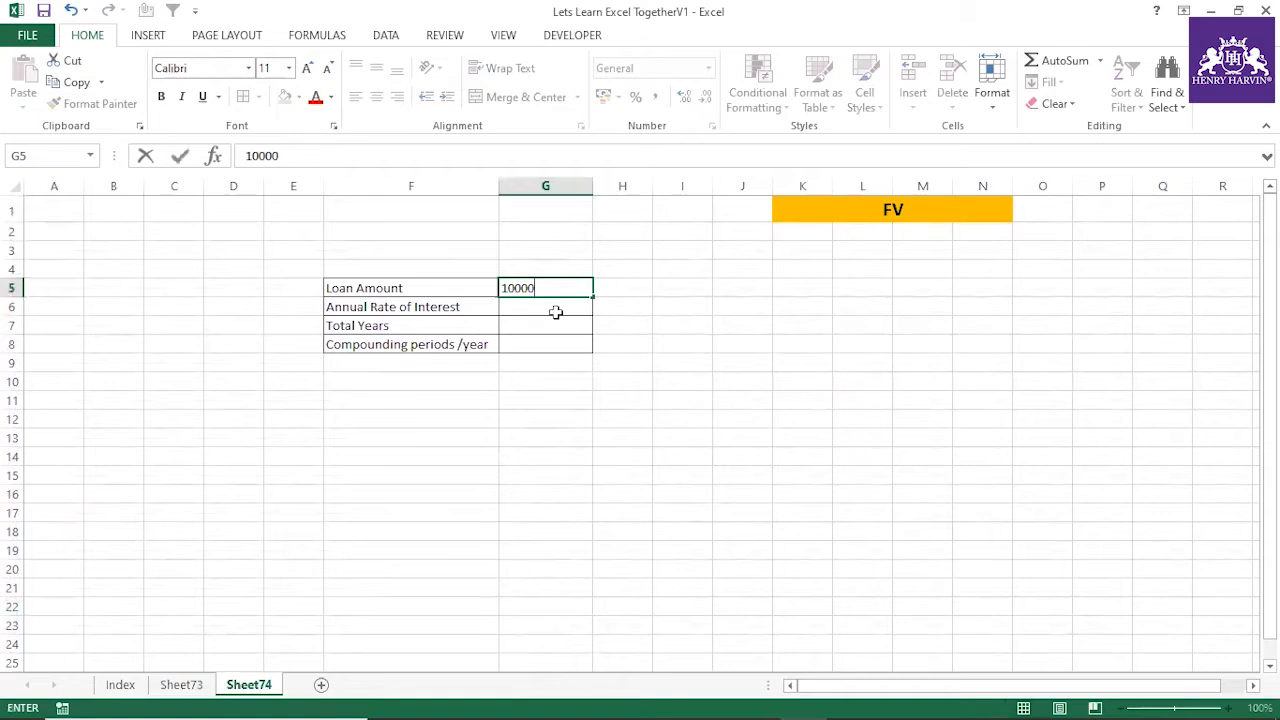
key(Return)
text(6%)
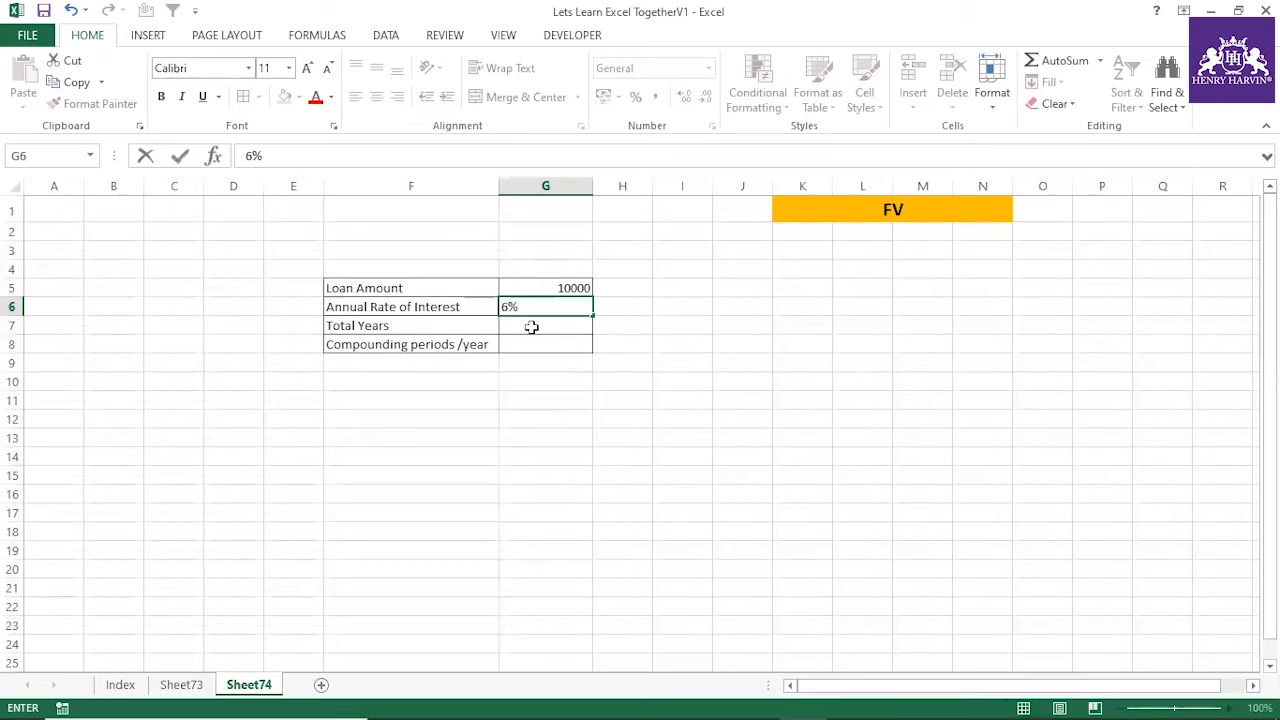
key(Return)
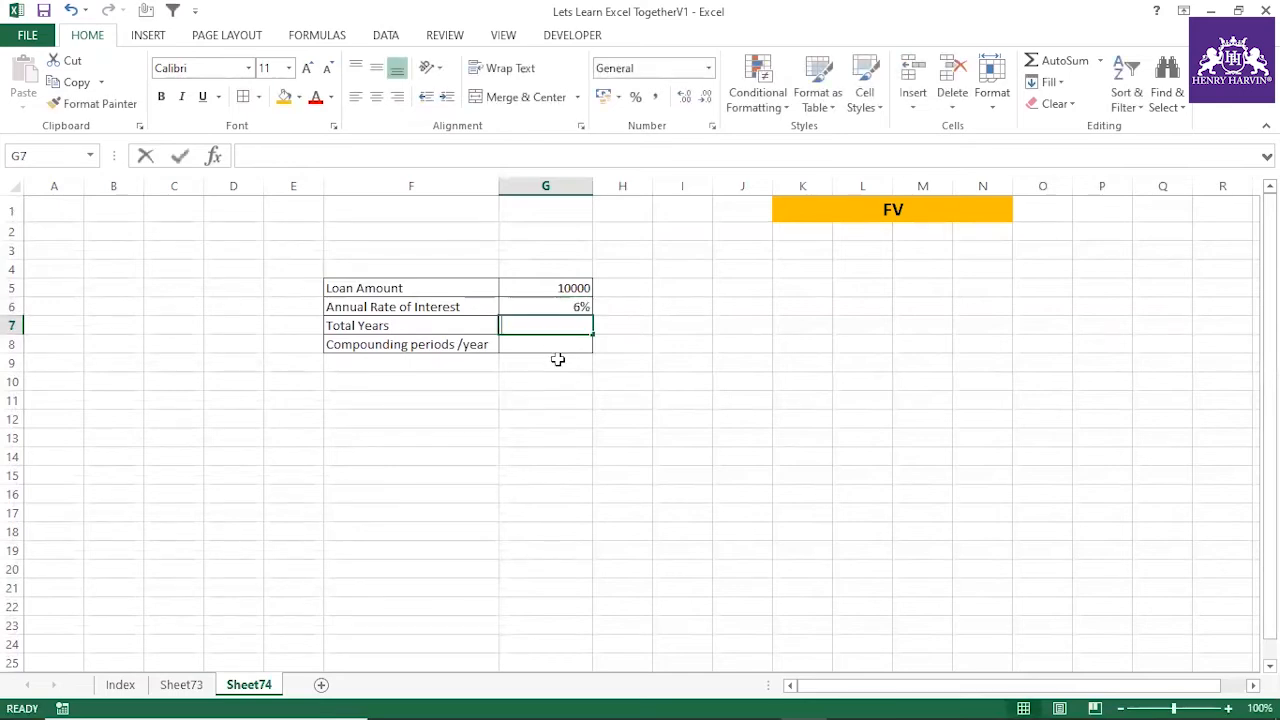
Enter 5 as the total years in G7 and 12 as the compounding periods per year in G8
text(5)
key(Return)
text(12)
key(Return)
key(Return)
key(Return)
key(Return)
Check the compounding periods per year entry in row 8 against the FV problem on the slide
click(552, 345)
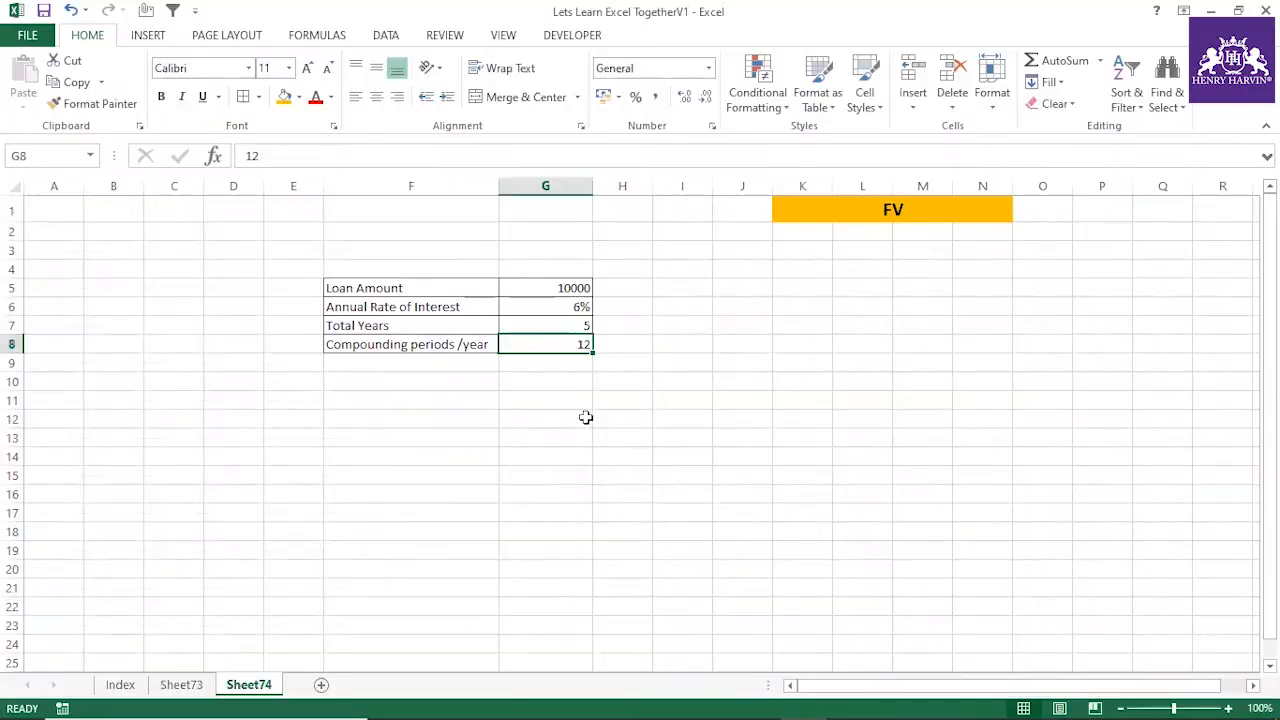
click(558, 406)
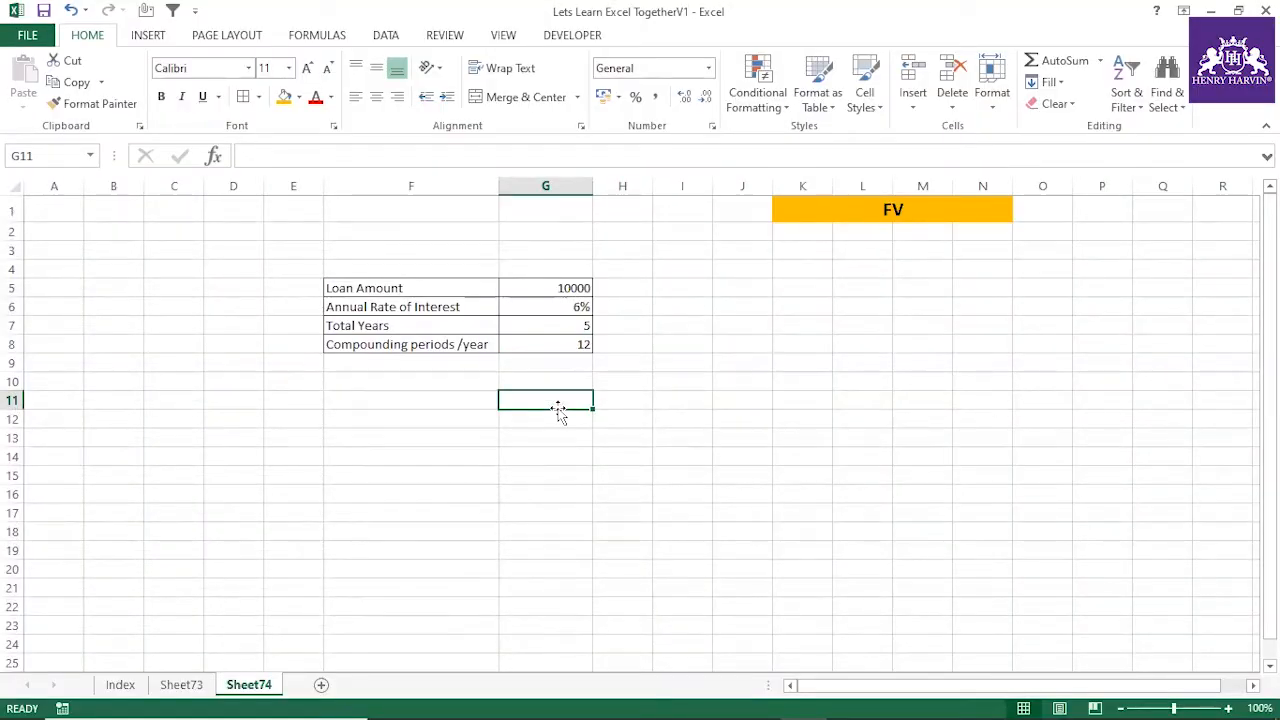
click(583, 345)
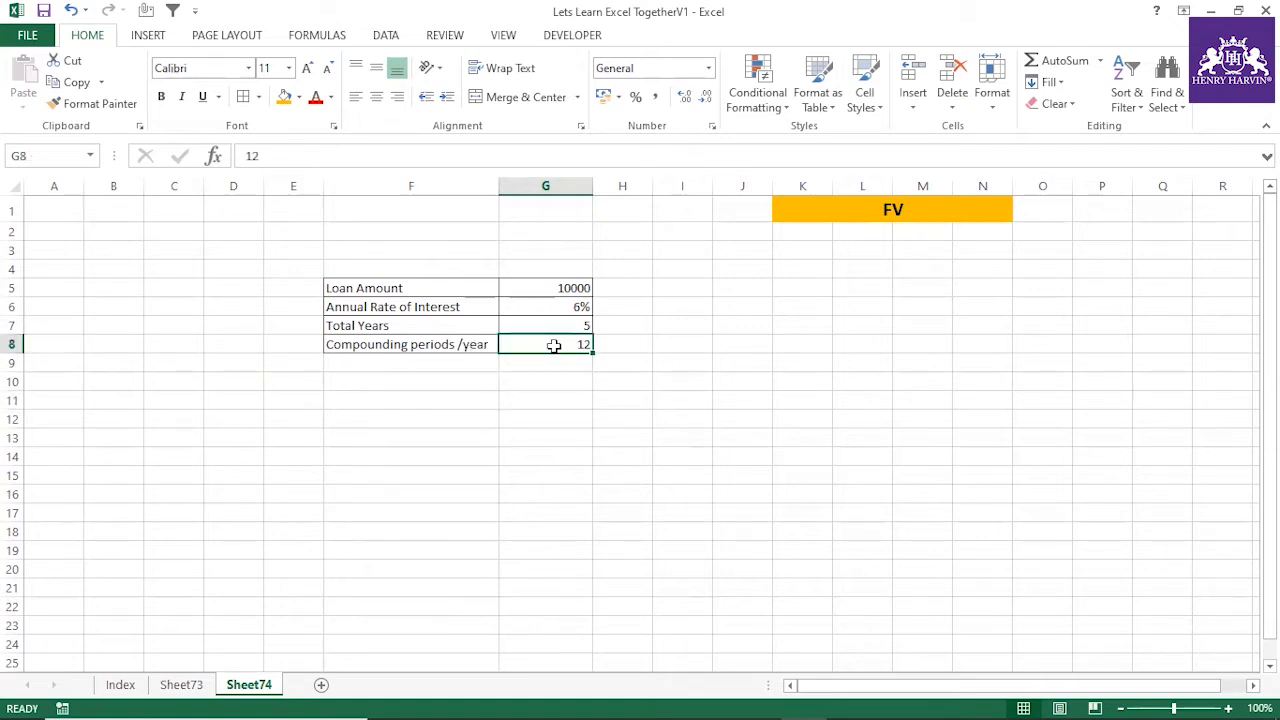
drag(266, 157, 245, 157)
click(540, 474)
click(561, 331)
click(562, 343)
click(483, 361)
click(484, 346)
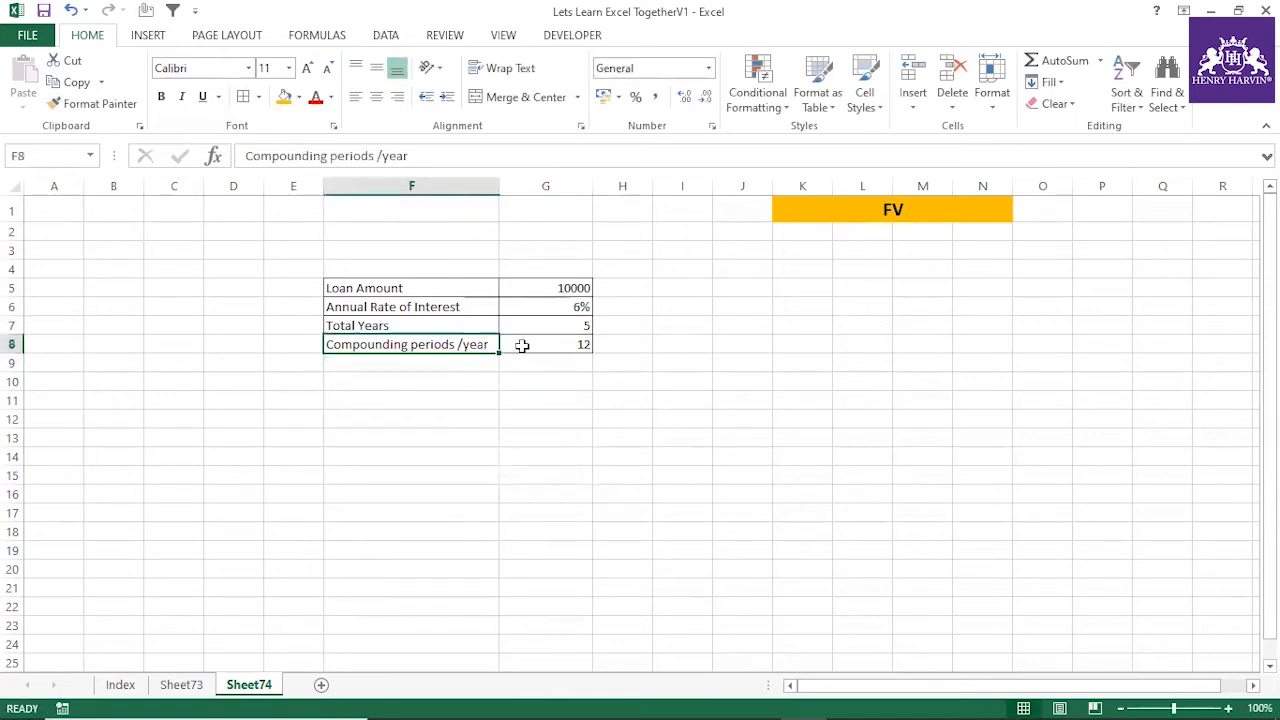
click(544, 344)
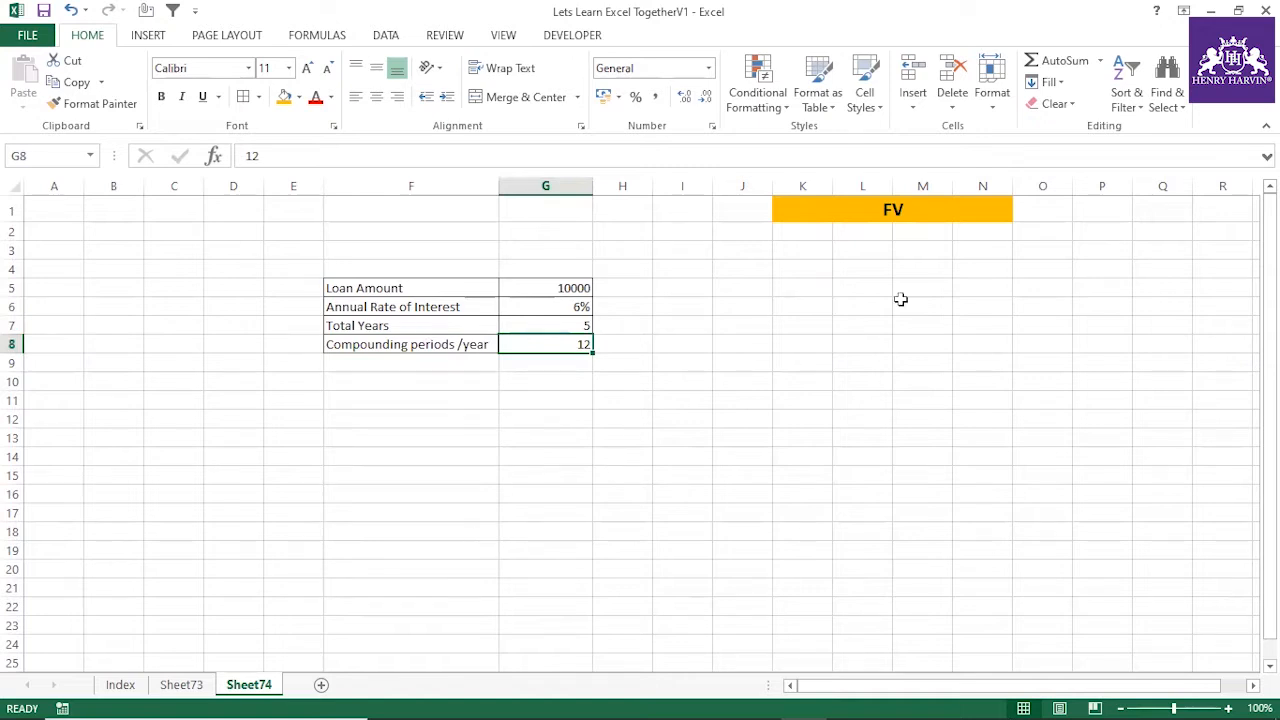
click(900, 212)
click(833, 264)
click(836, 214)
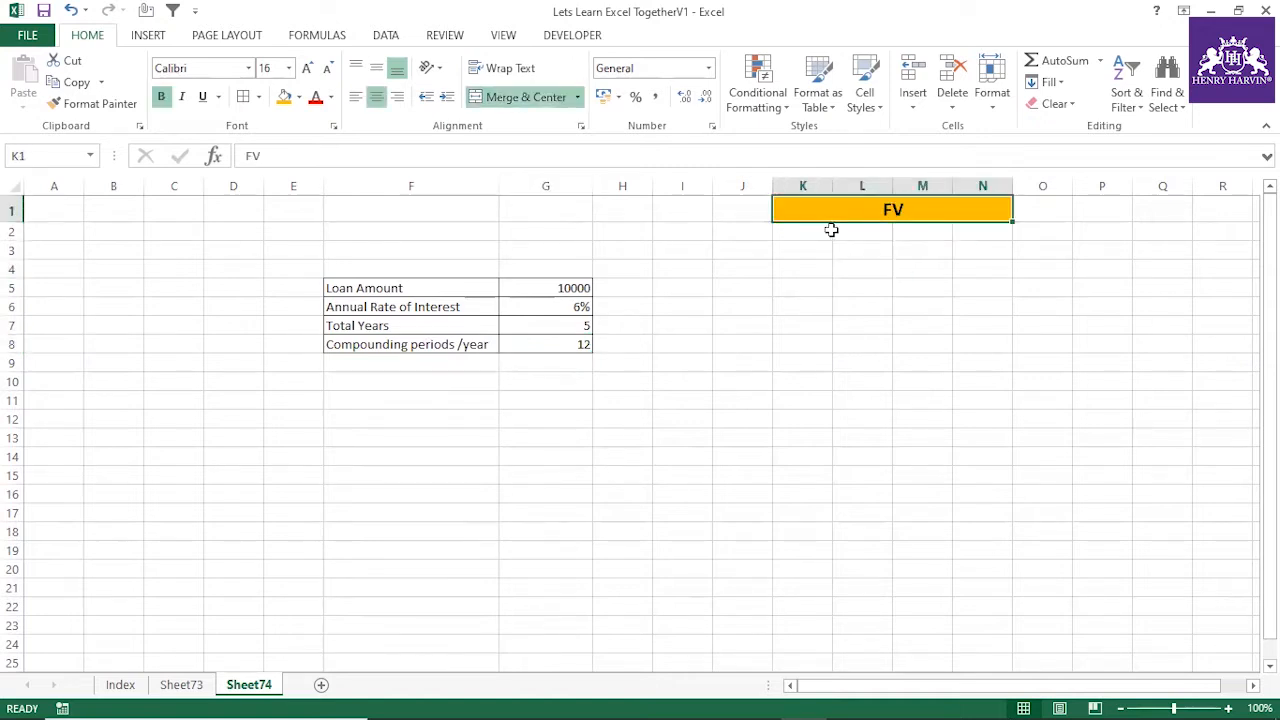
click(462, 382)
Change the label in F5 to "Deposit Amount"
click(408, 288)
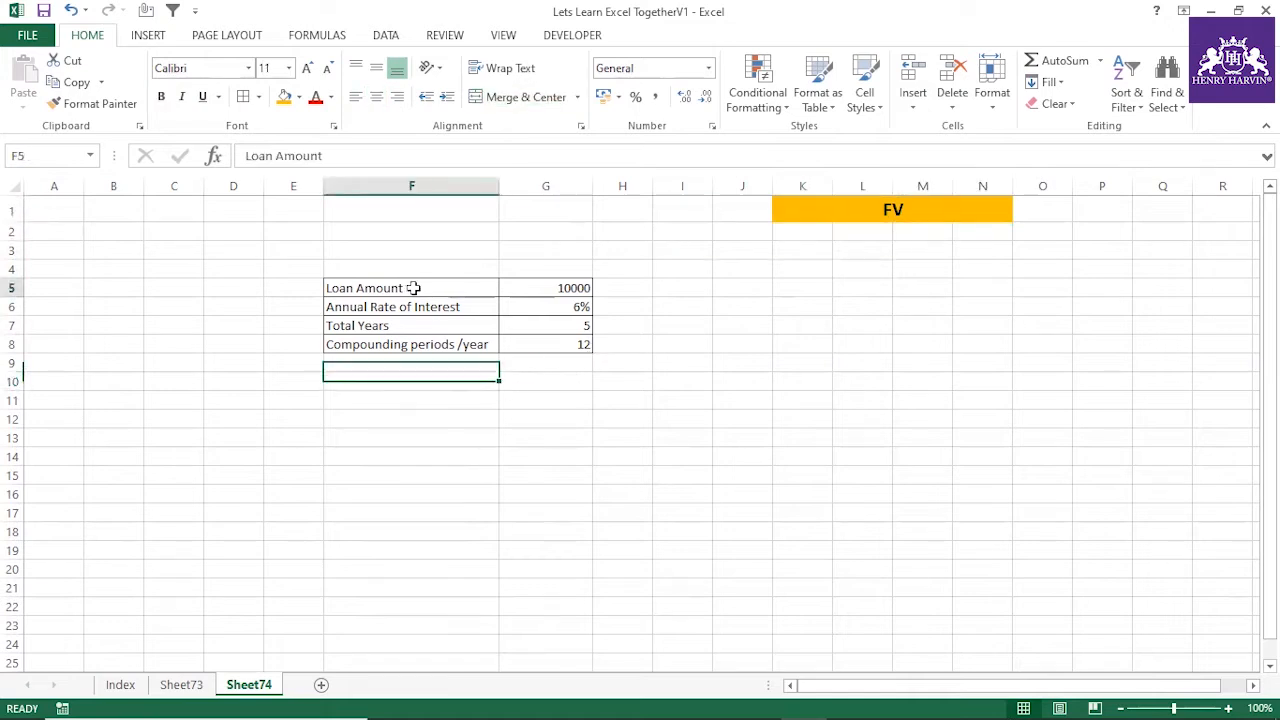
double_click(408, 288)
drag(408, 288, 277, 288)
text(De)
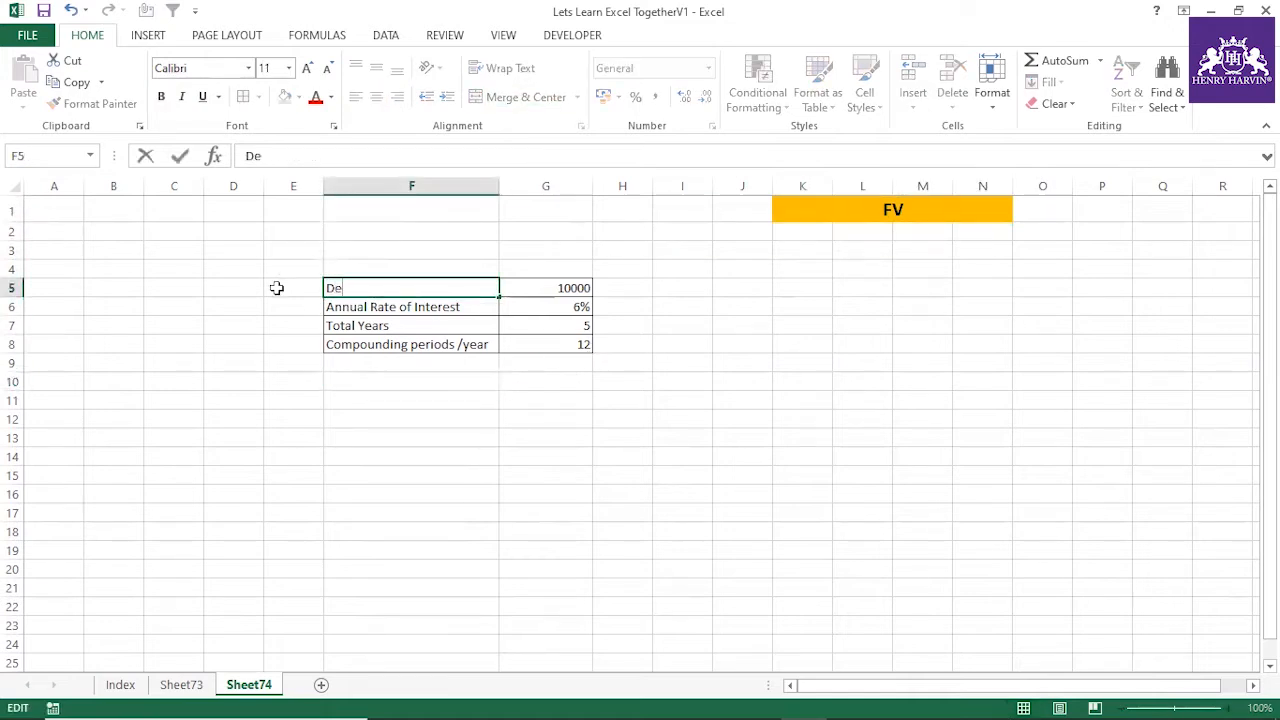
text(posit Amount)
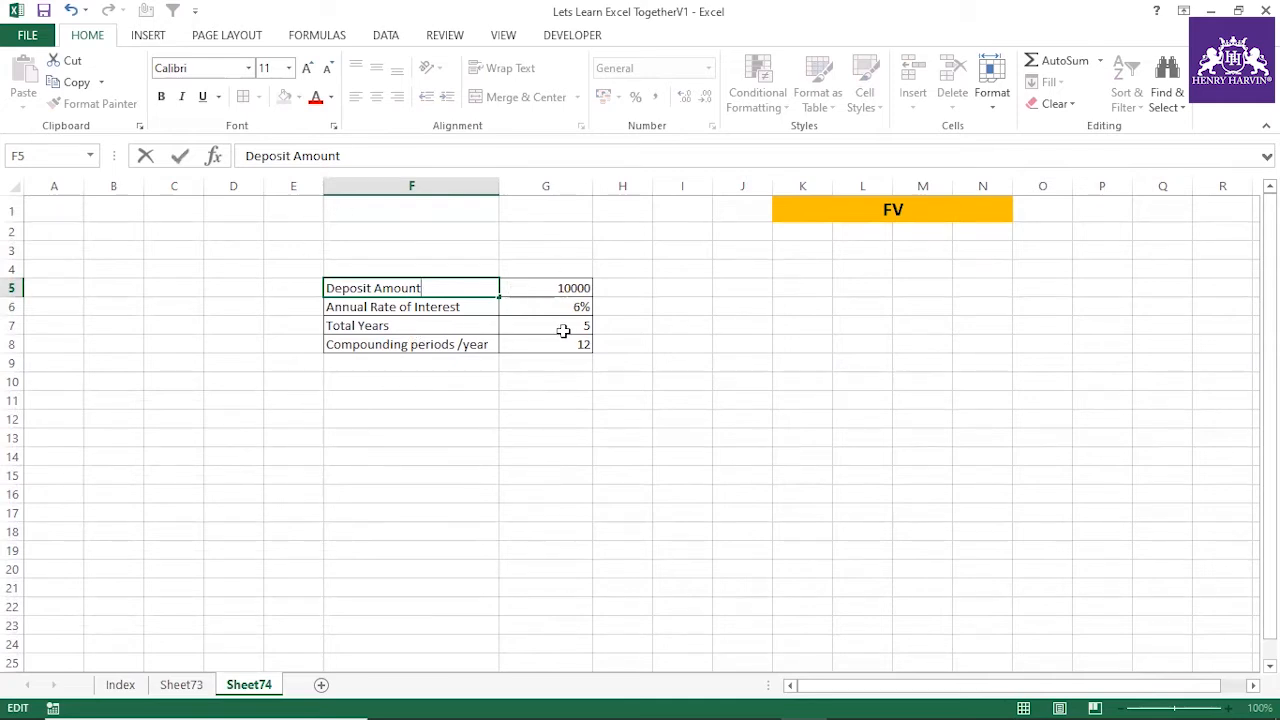
Enter the future value formula =FV(G6/12,G7*G8,0,G5) in F12
click(487, 419)
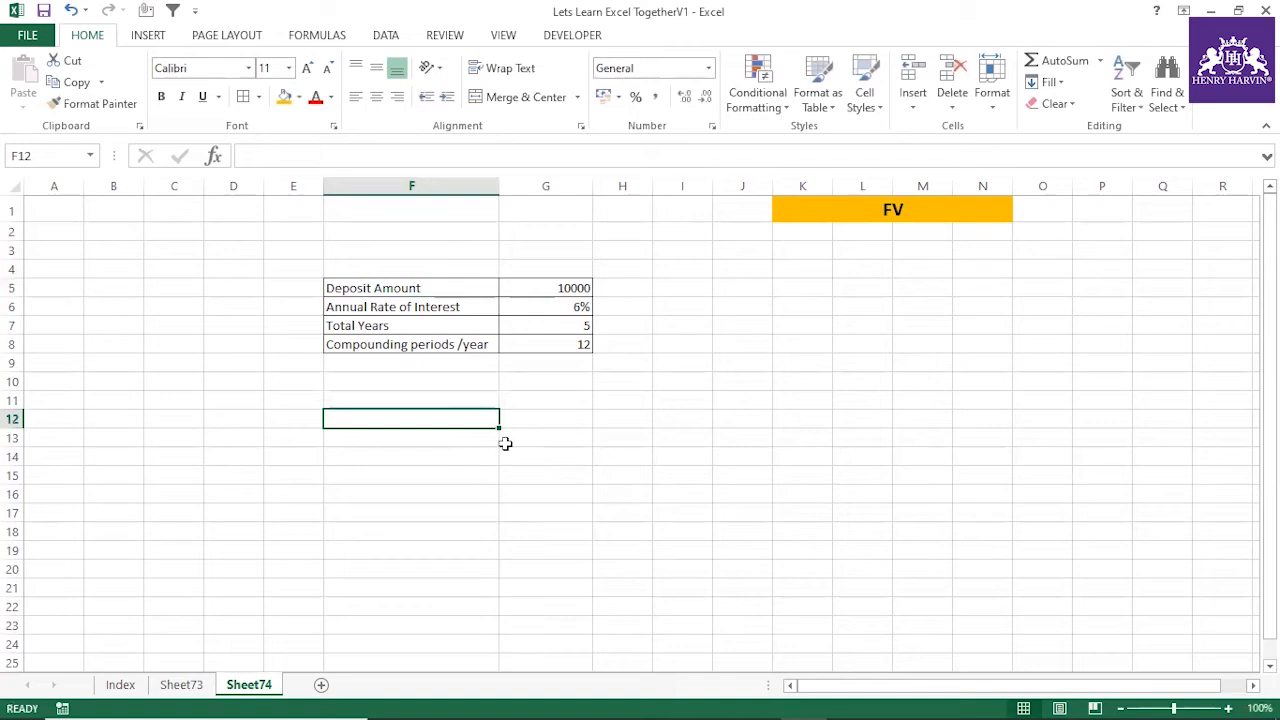
text(=F)
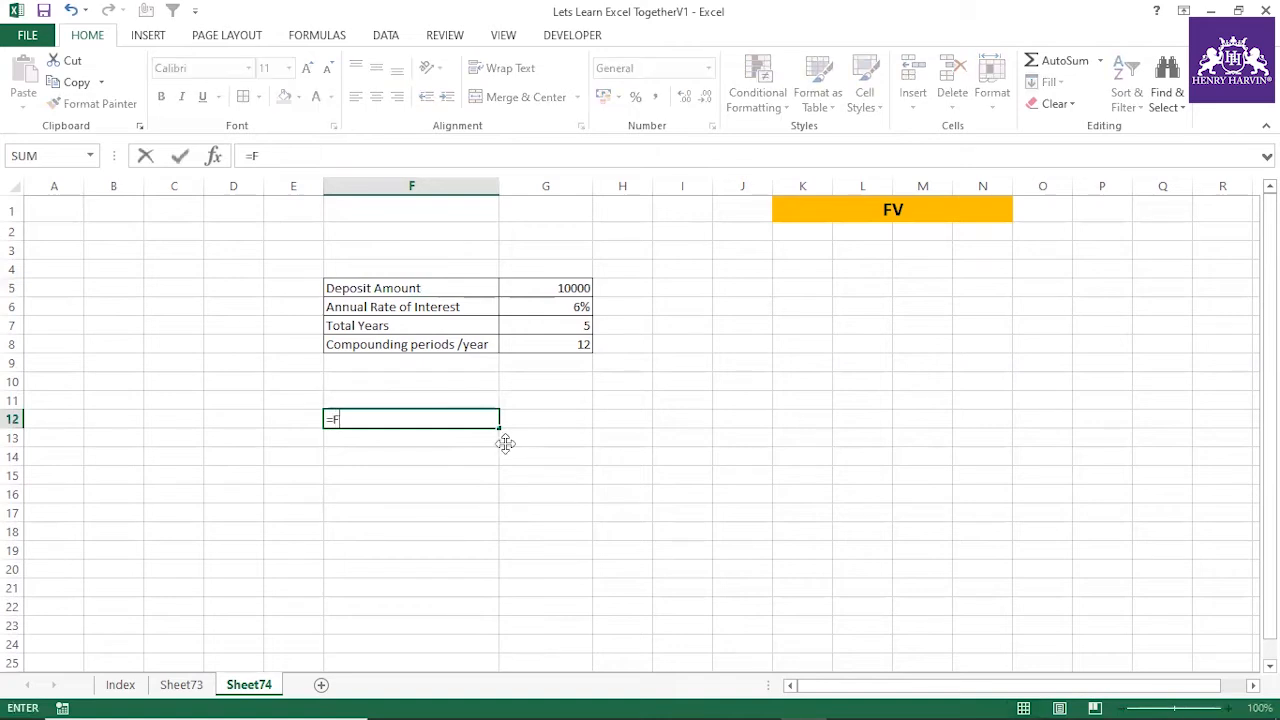
text(V()
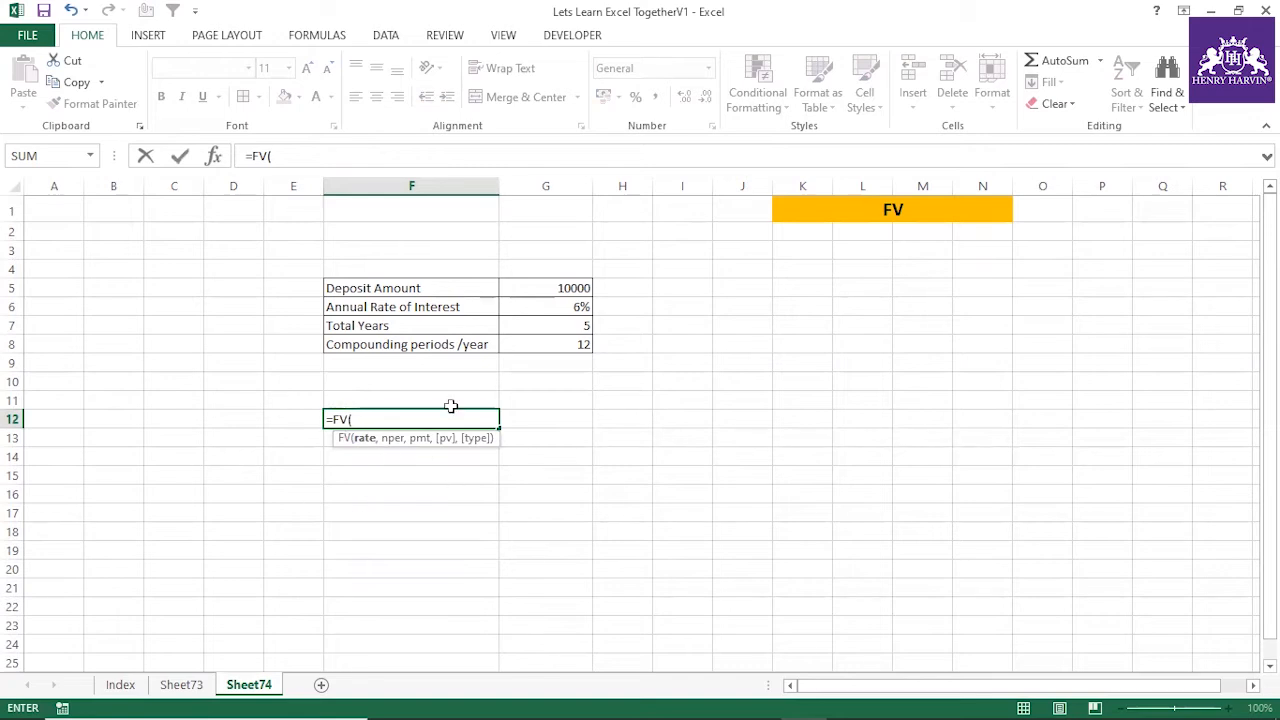
click(580, 306)
text(/12,)
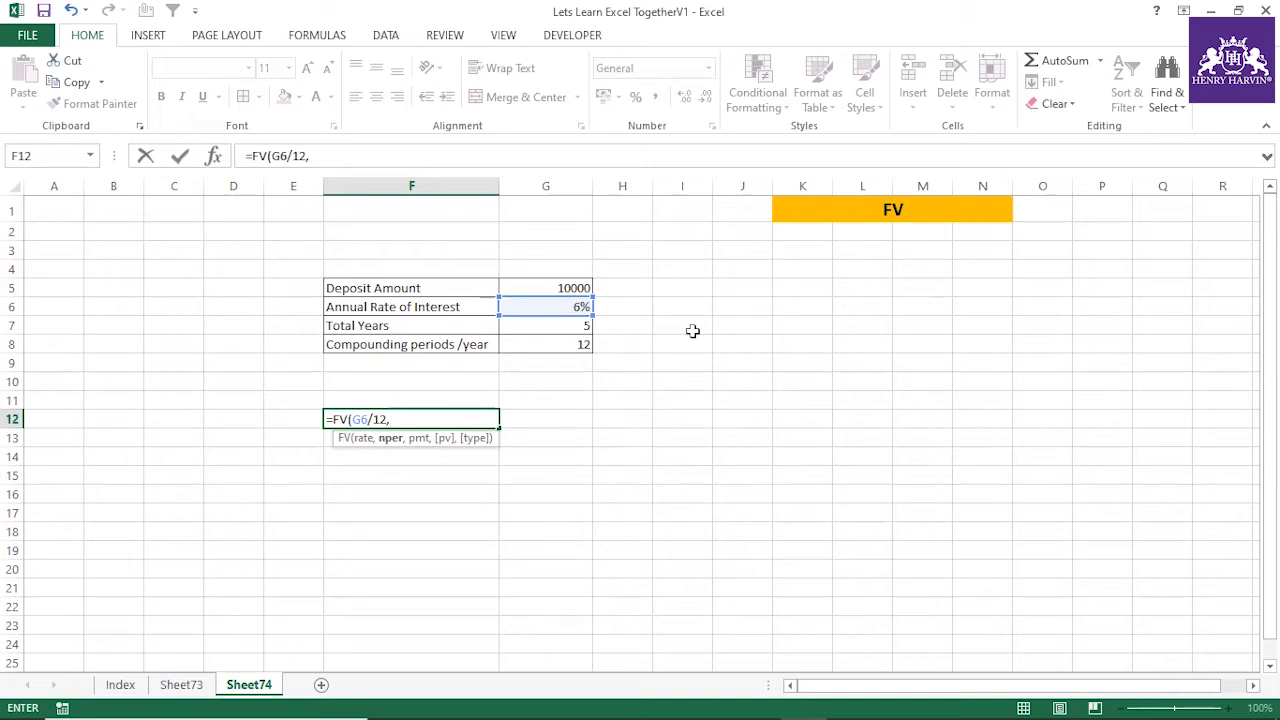
click(588, 326)
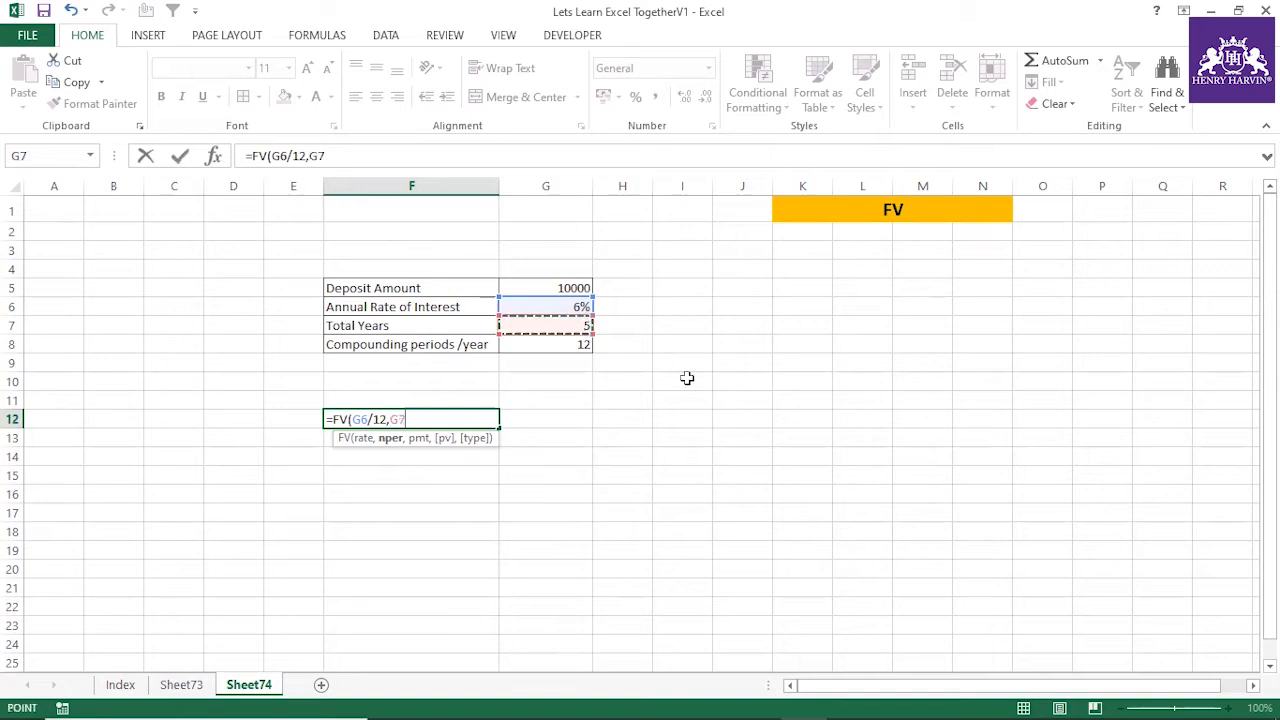
text(*)
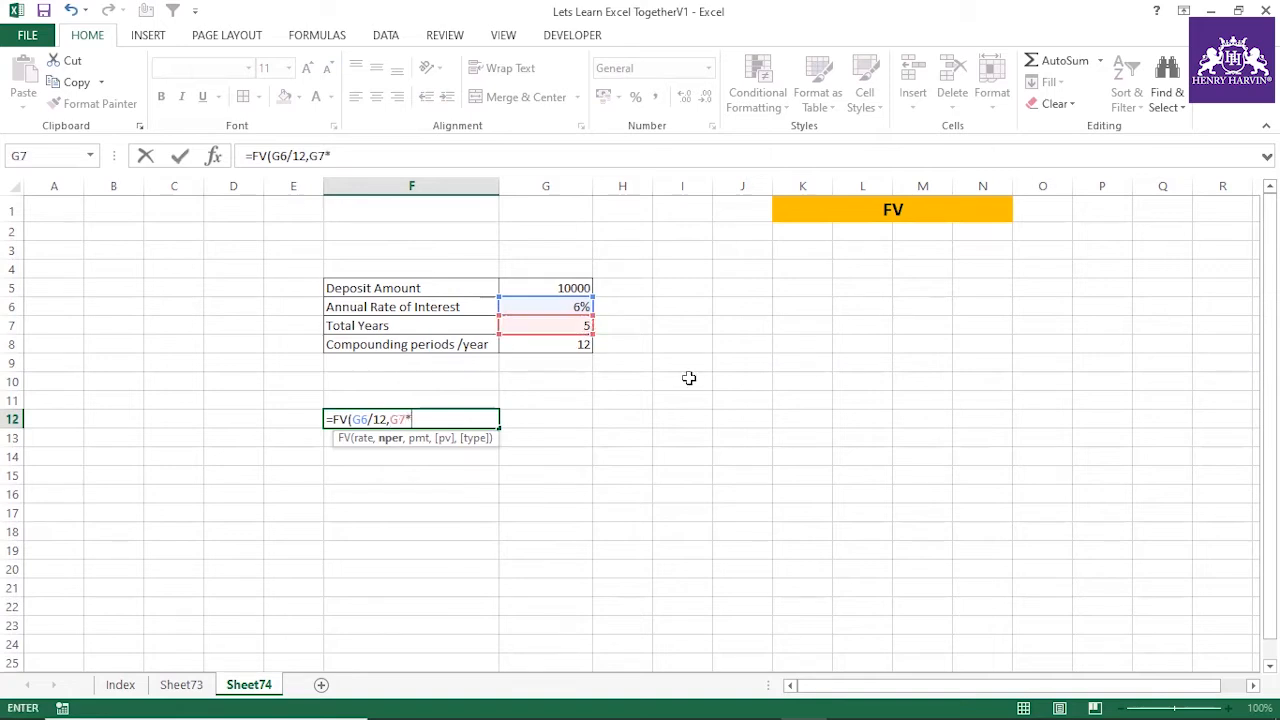
click(587, 344)
text(,)
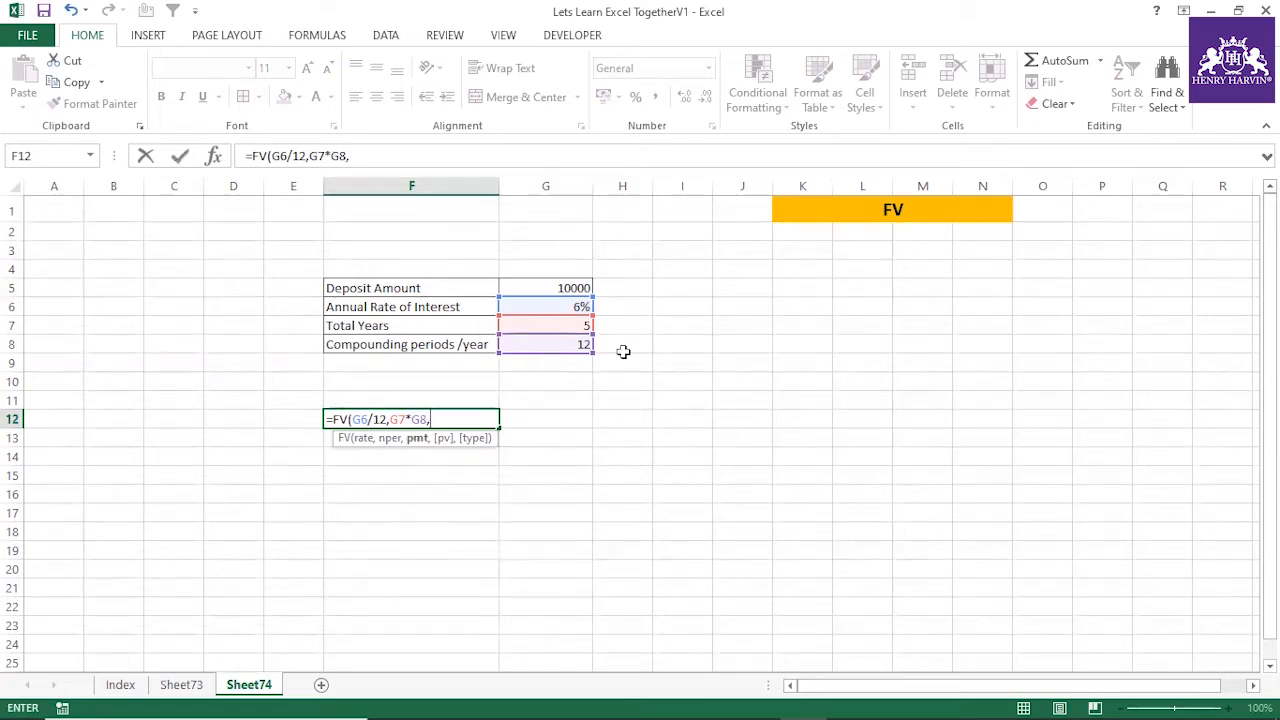
text(0,)
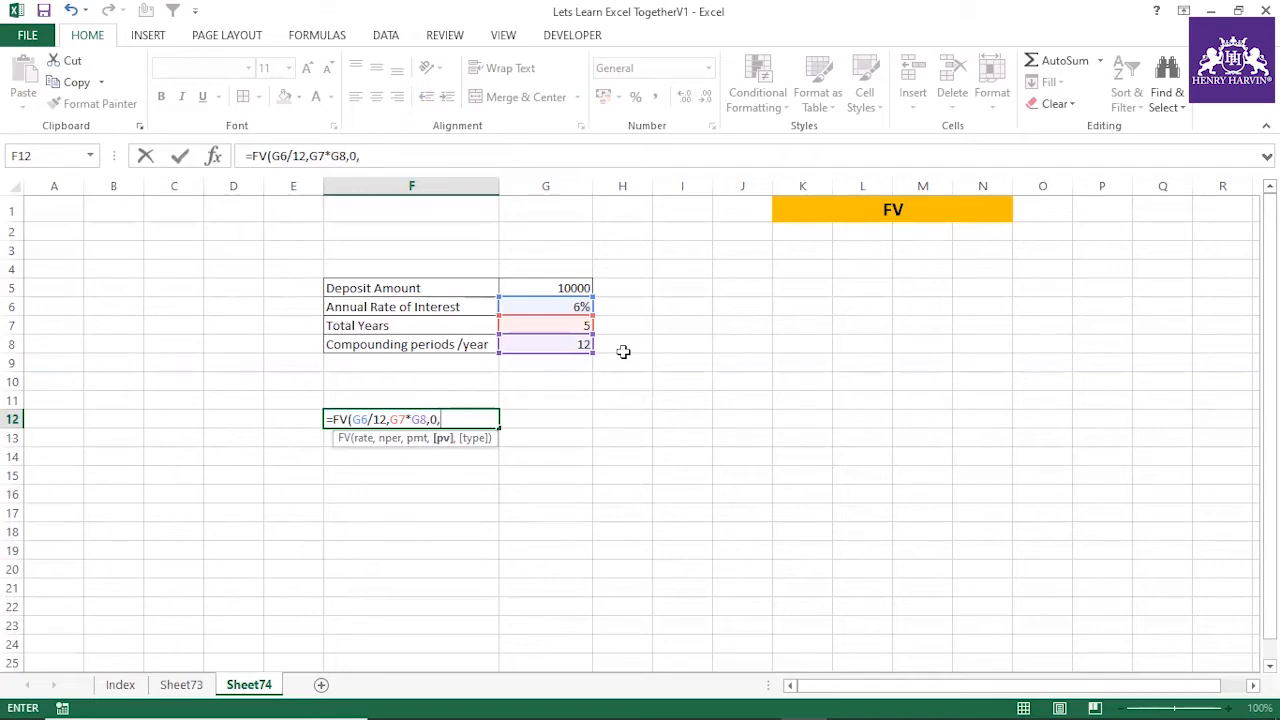
click(558, 286)
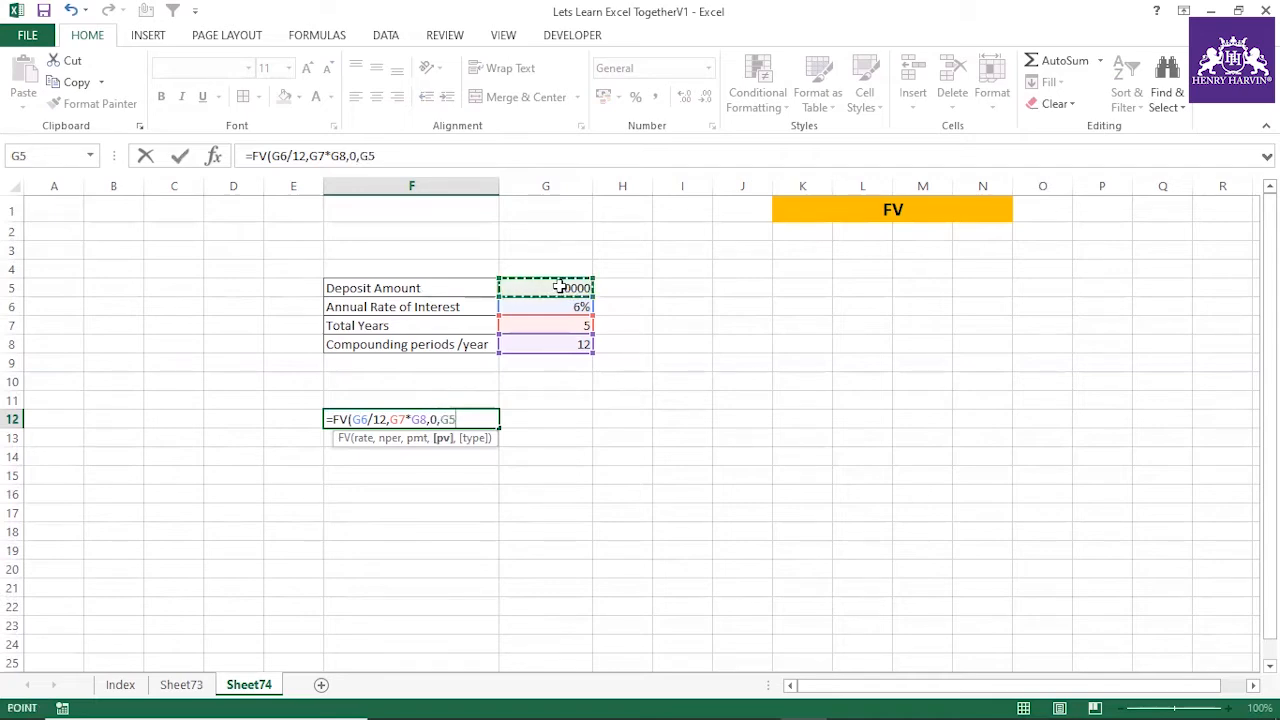
key(Return)
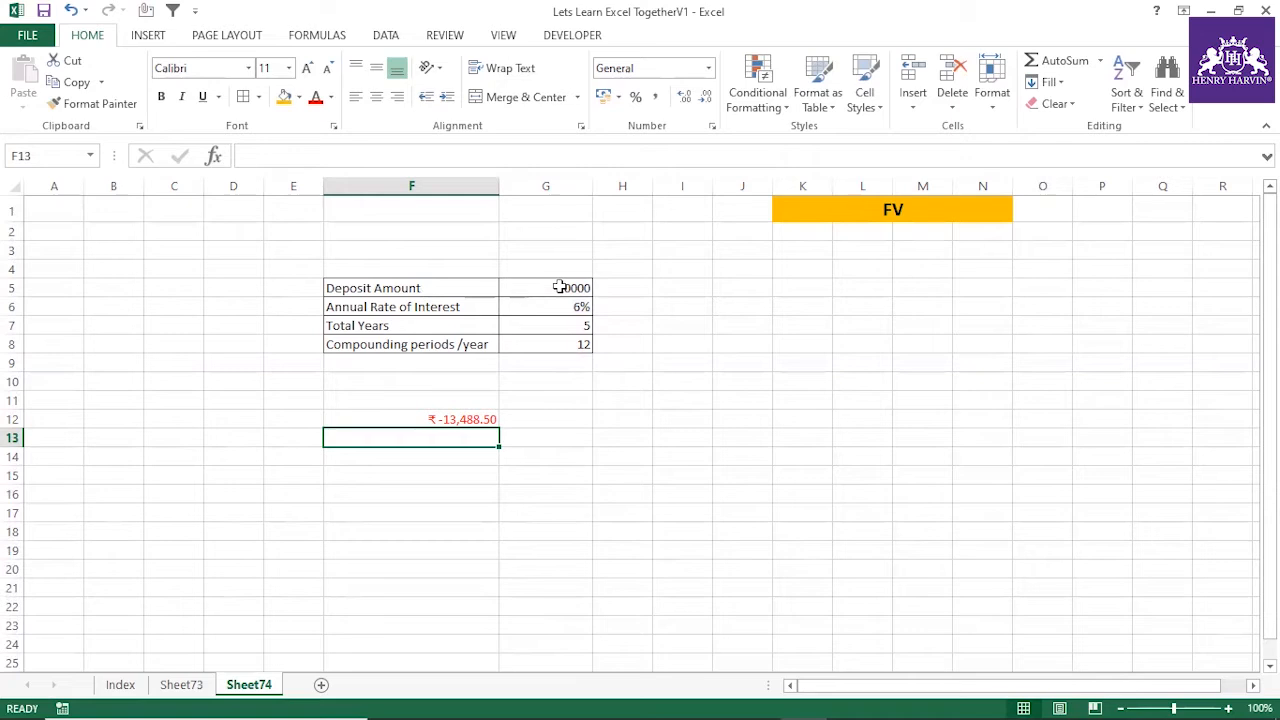
Make the present value argument negative in F12's formula so it reads =FV(G6/12,G7*G8,0,-G5)
click(483, 418)
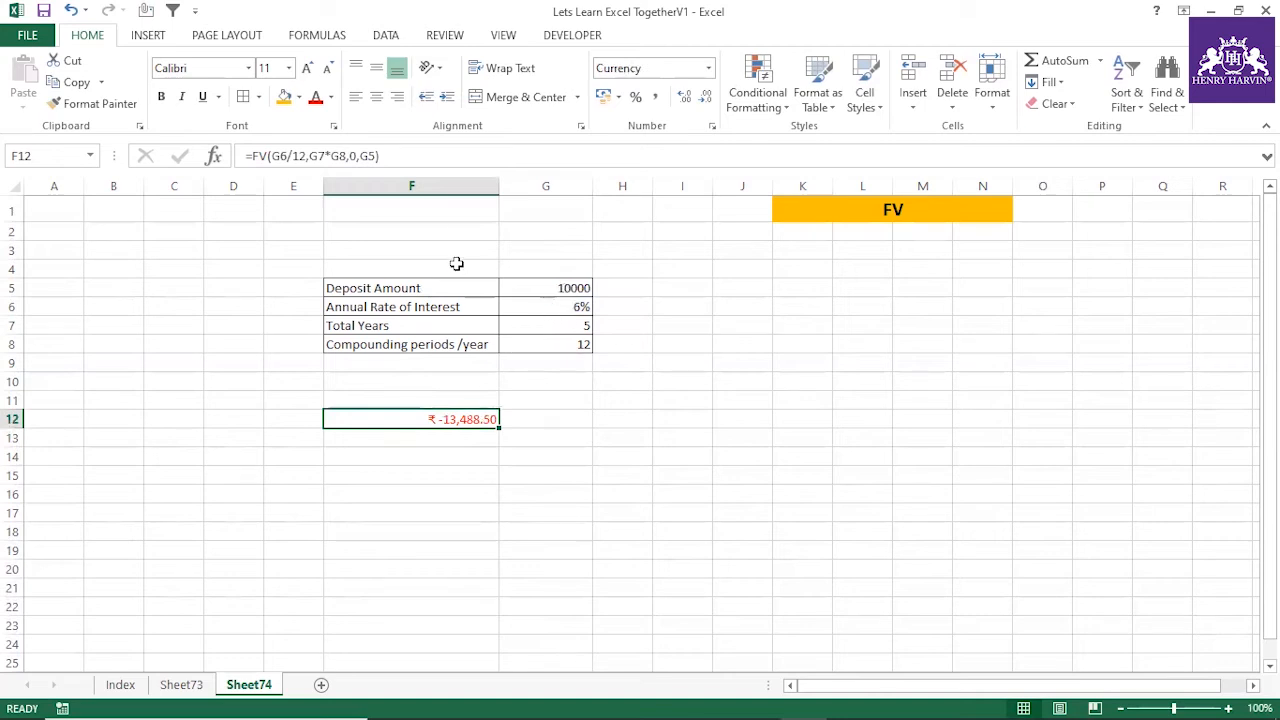
click(362, 155)
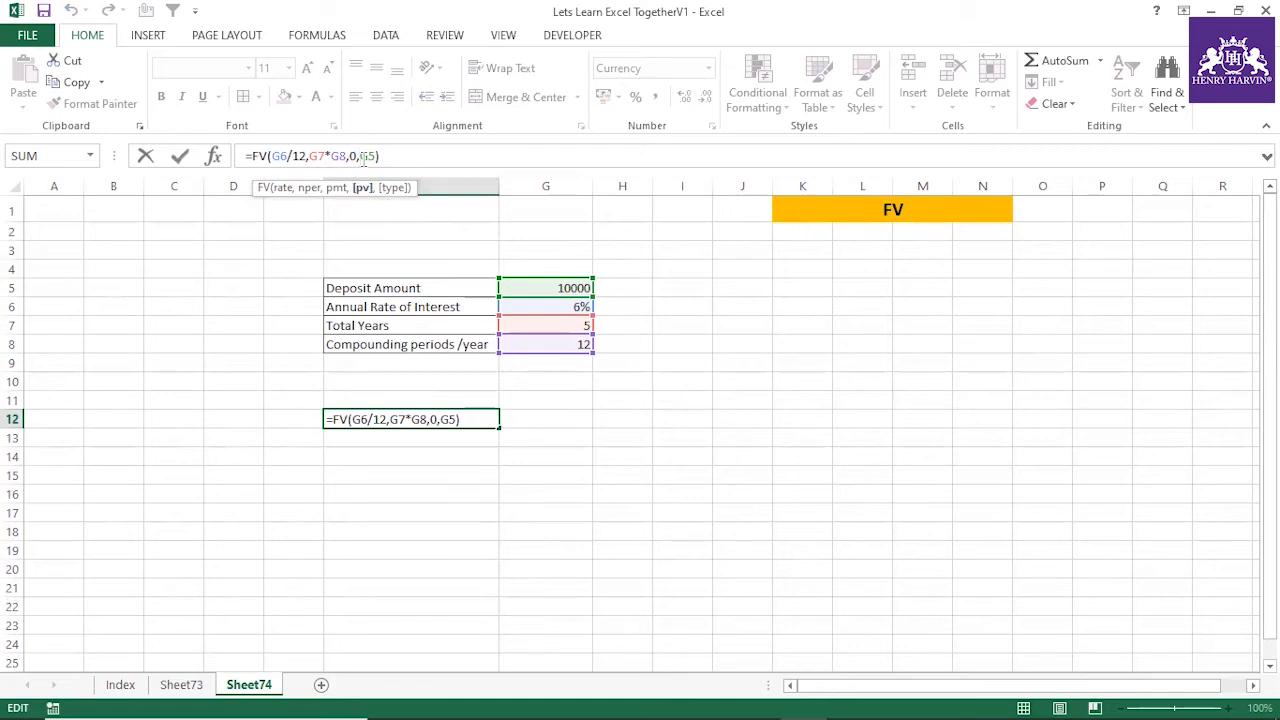
key(Return)
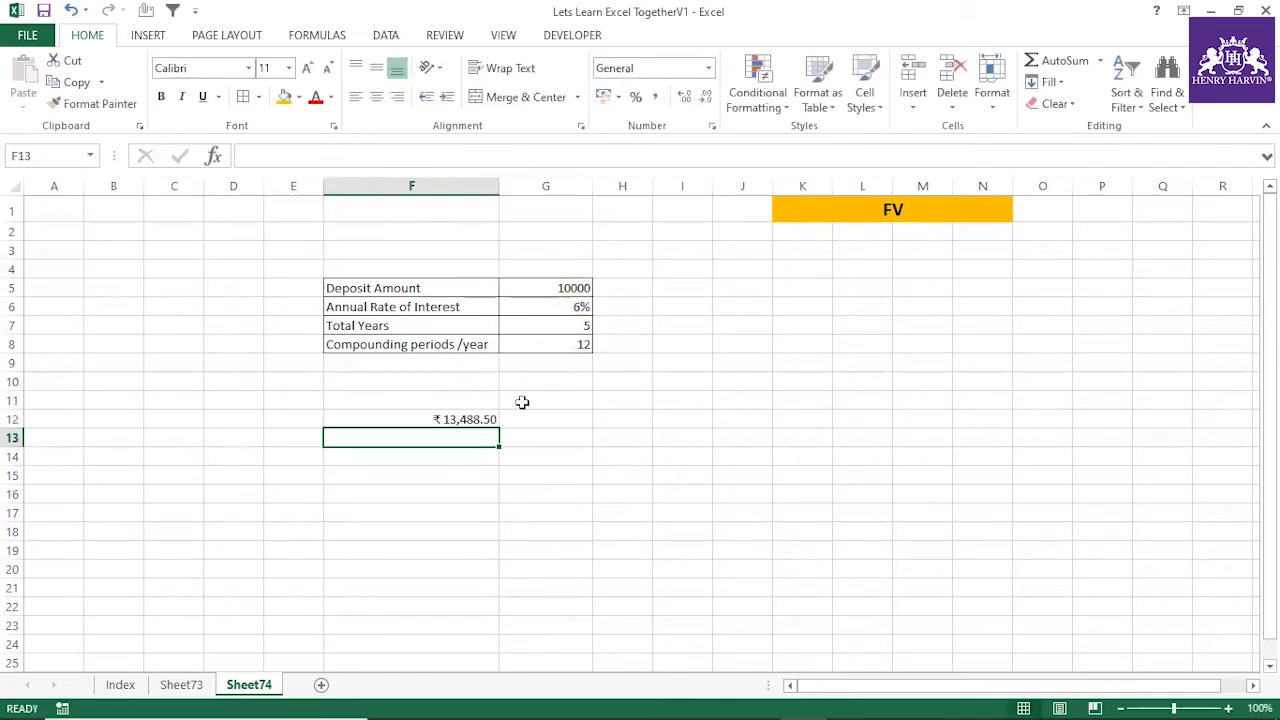
click(472, 415)
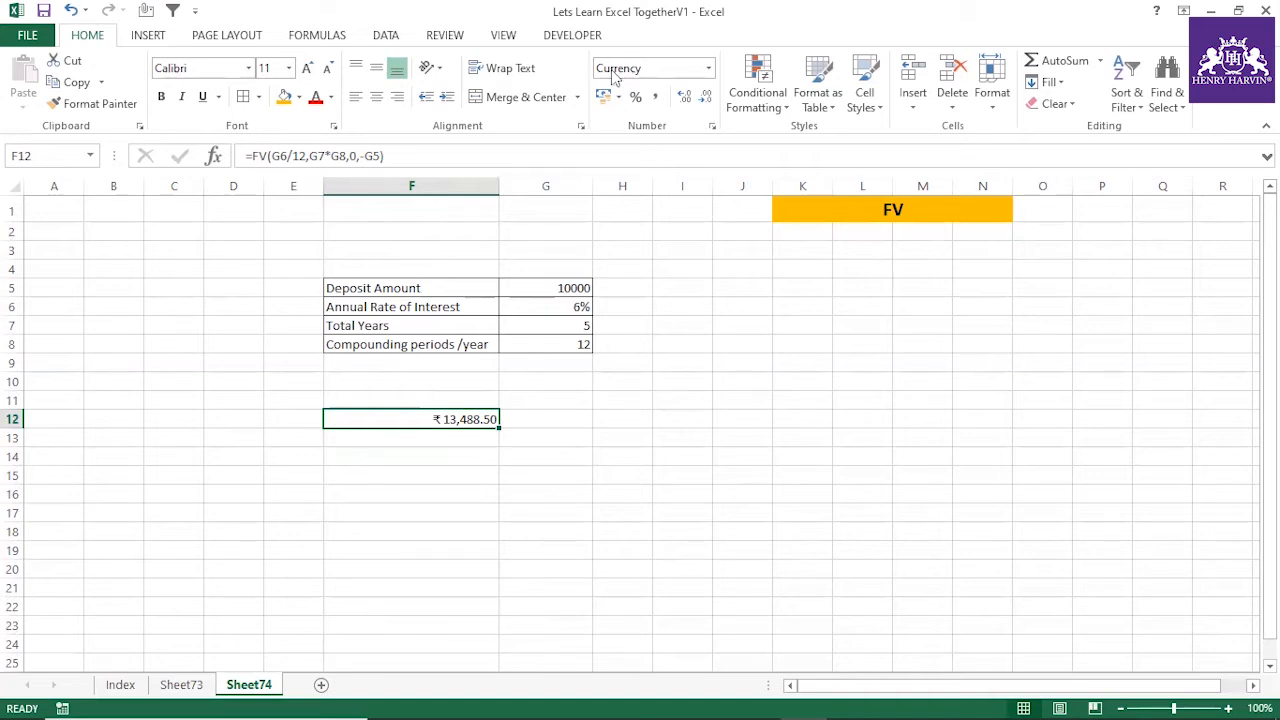
Fill the PMT and FV entries in the Index sheet's function list with orange
click(120, 684)
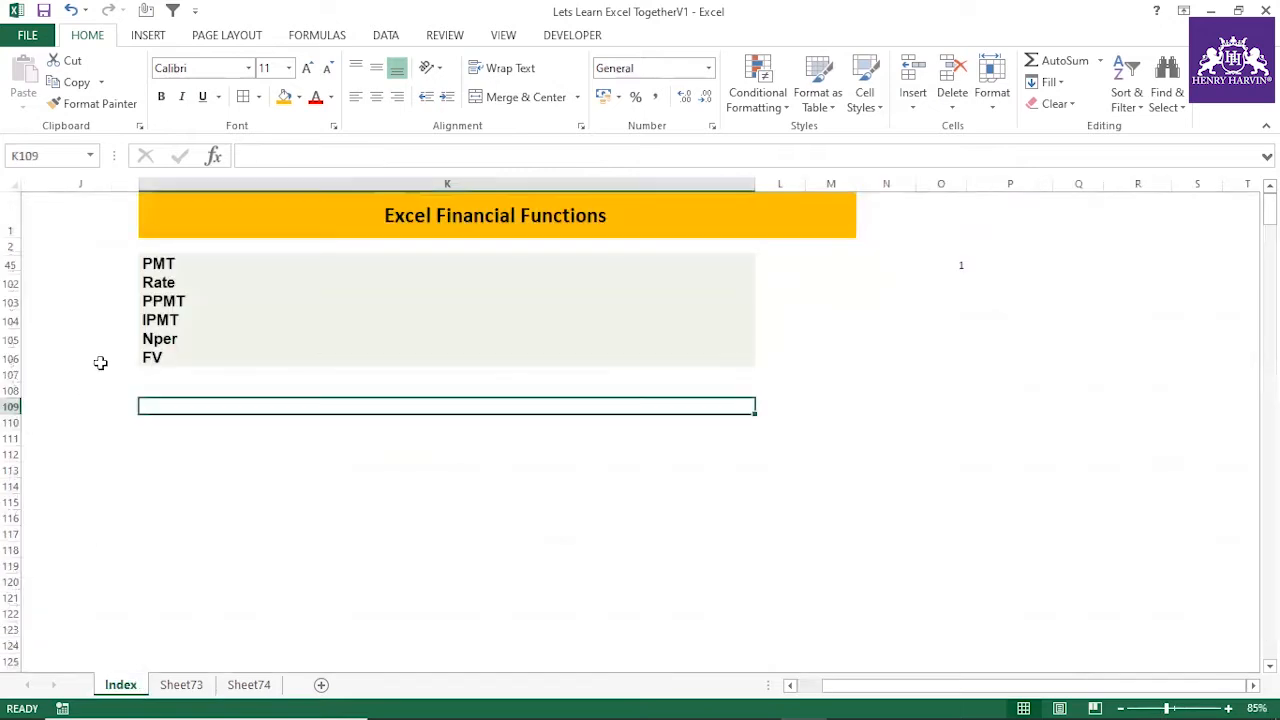
click(155, 263)
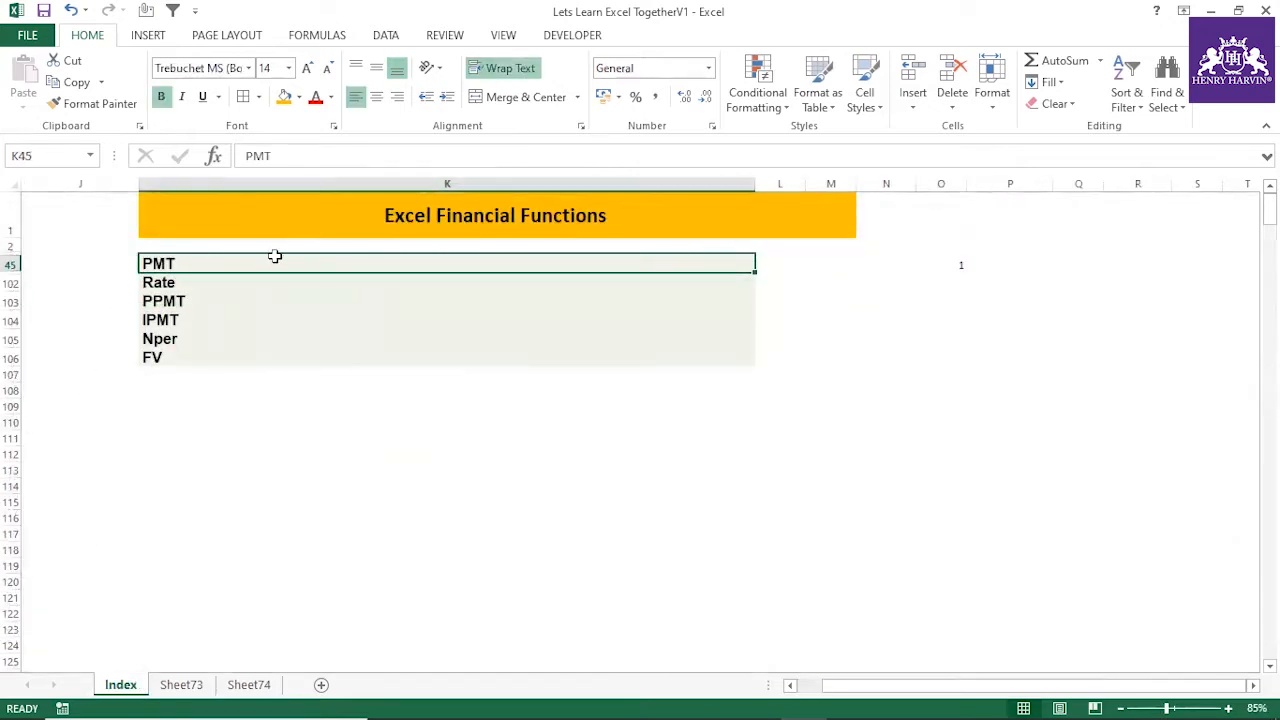
click(189, 283)
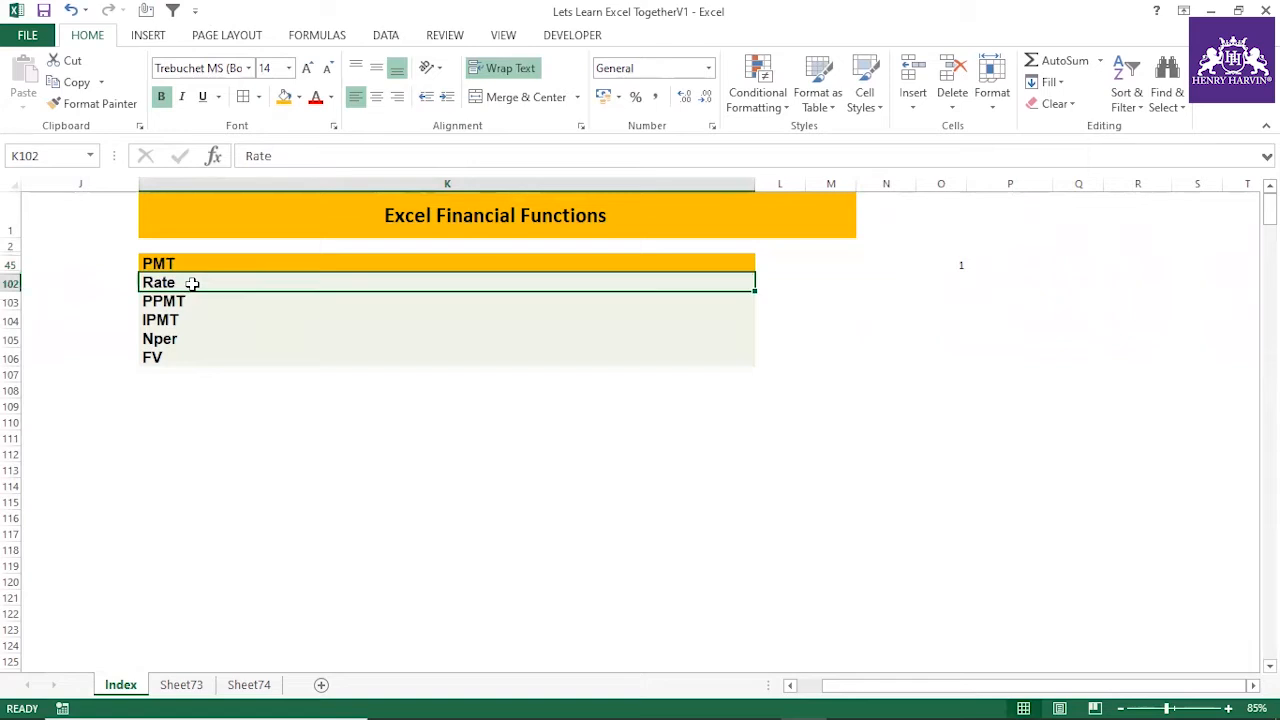
click(163, 357)
click(281, 100)
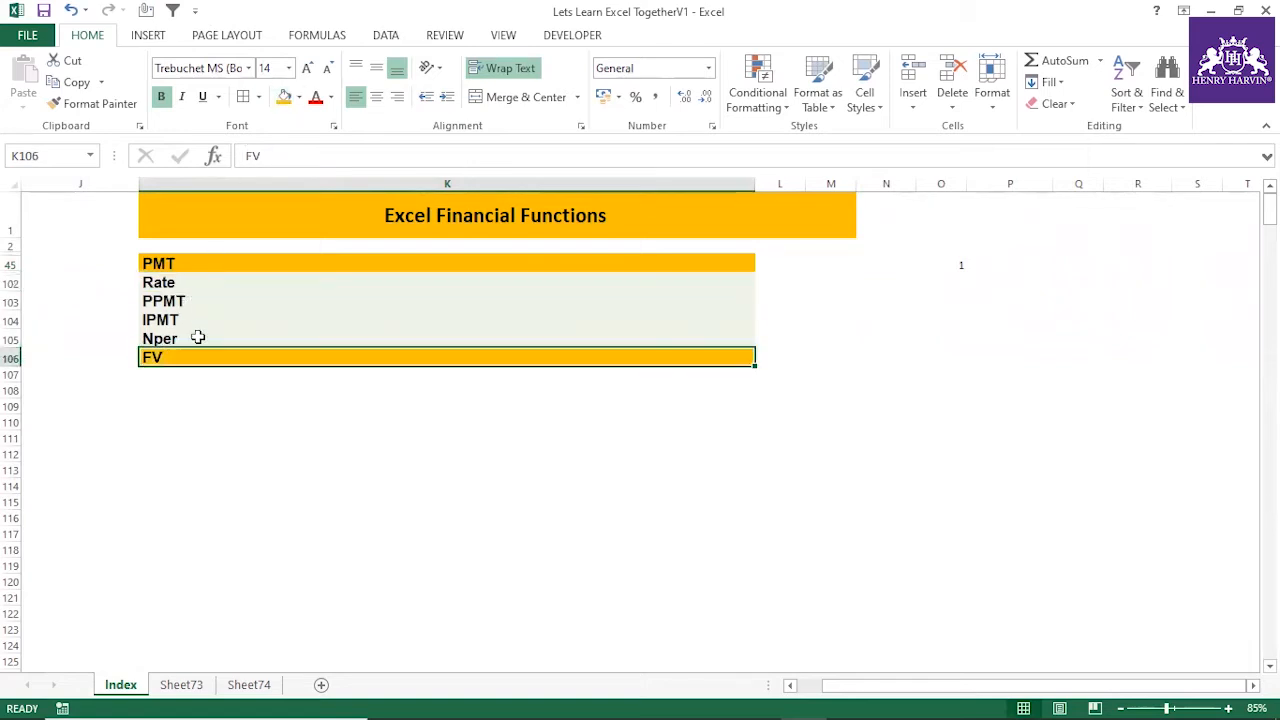
drag(171, 285, 176, 333)
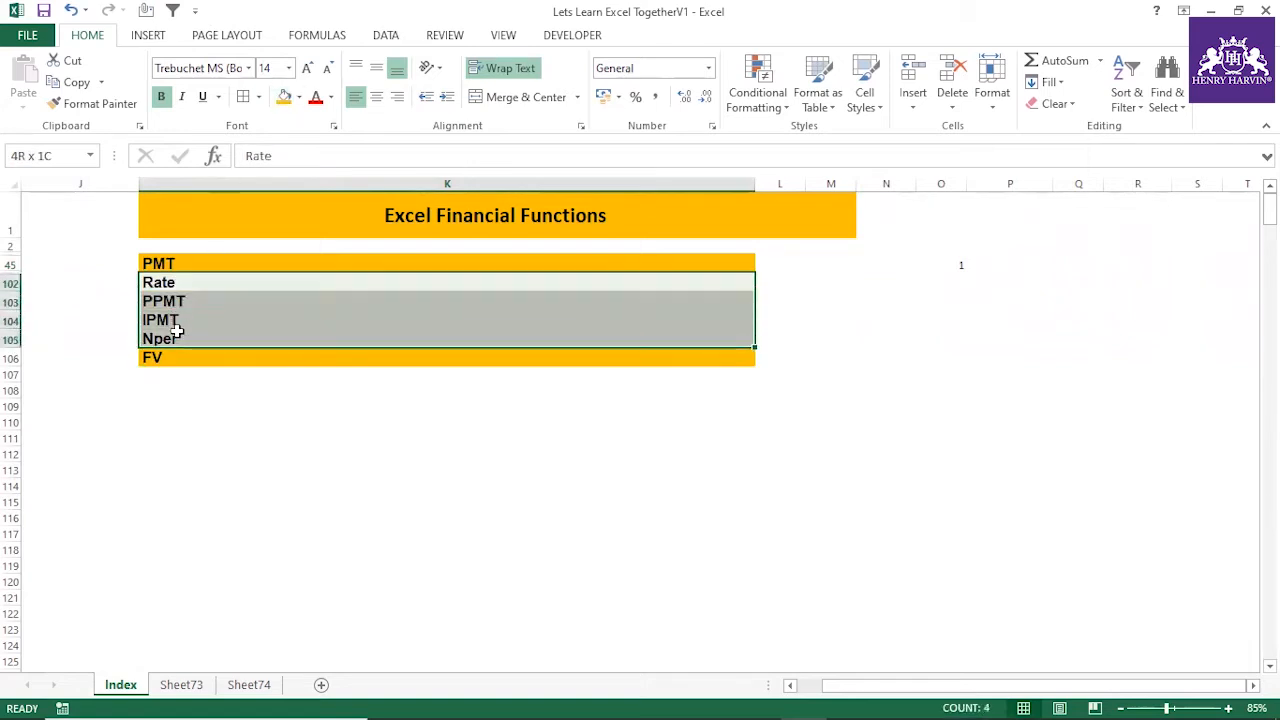
click(180, 421)
click(163, 283)
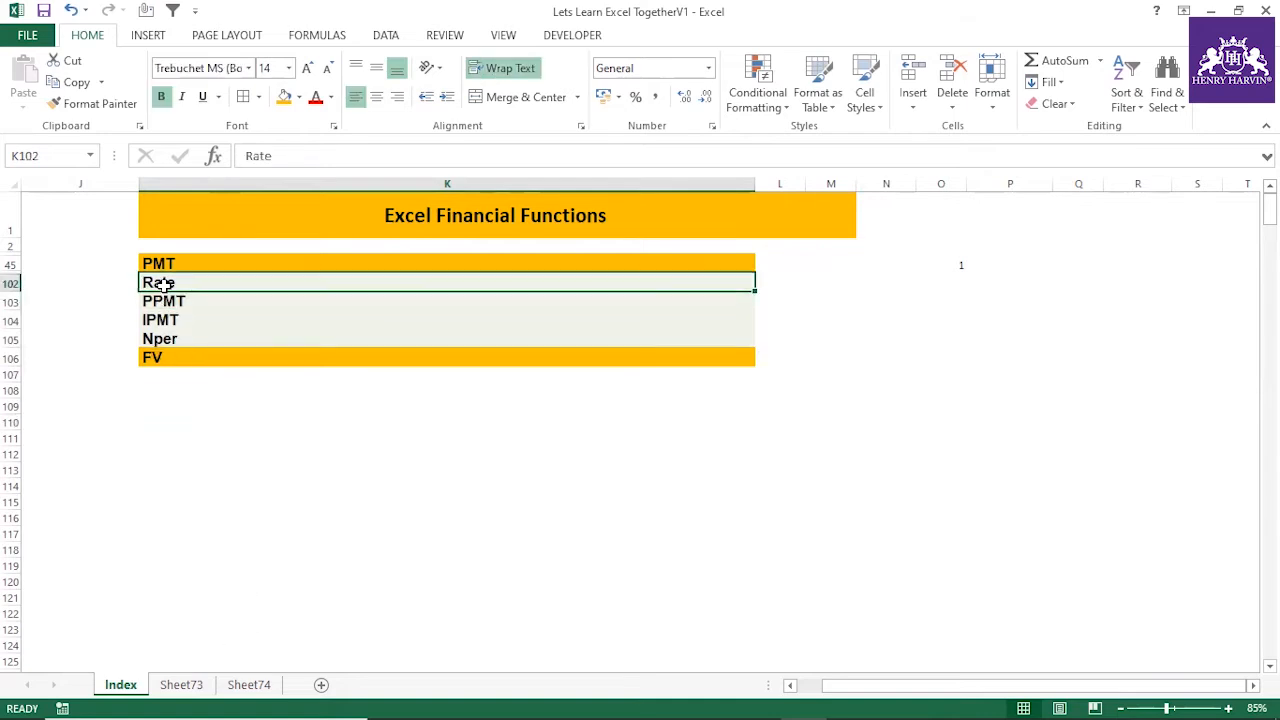
Copy the merged PMT heading on Sheet73 to I4
click(248, 684)
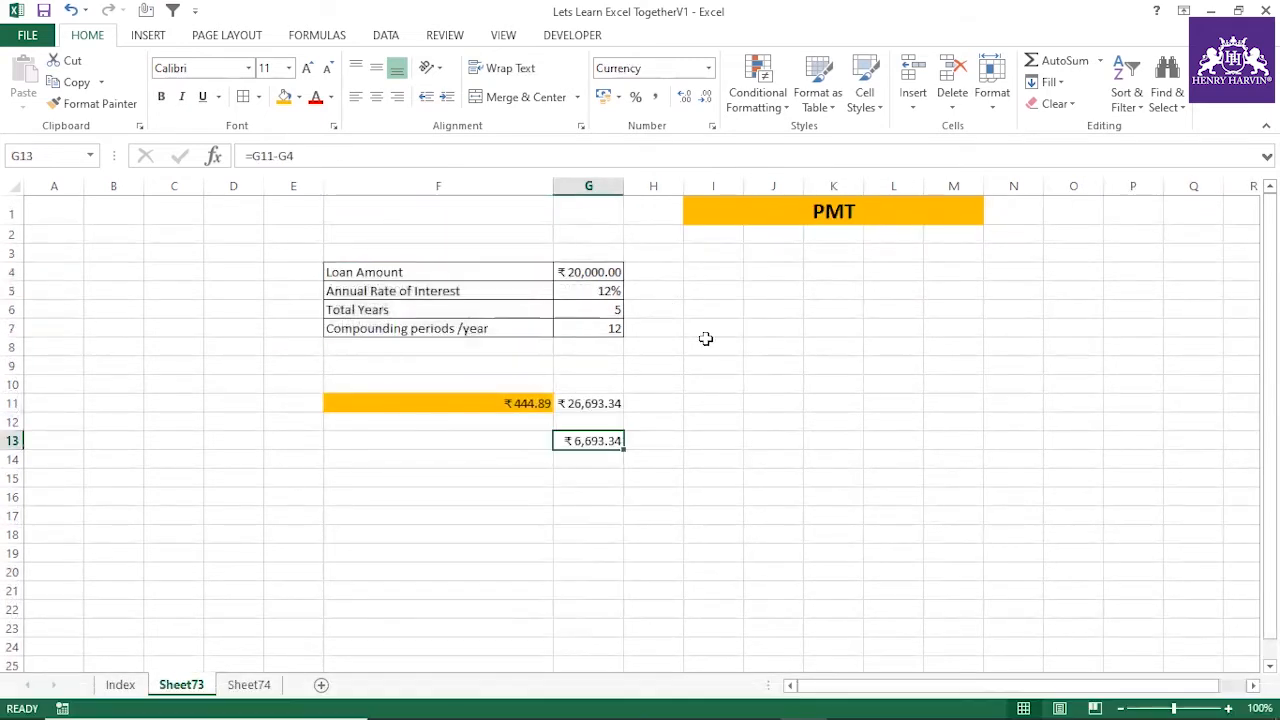
click(711, 255)
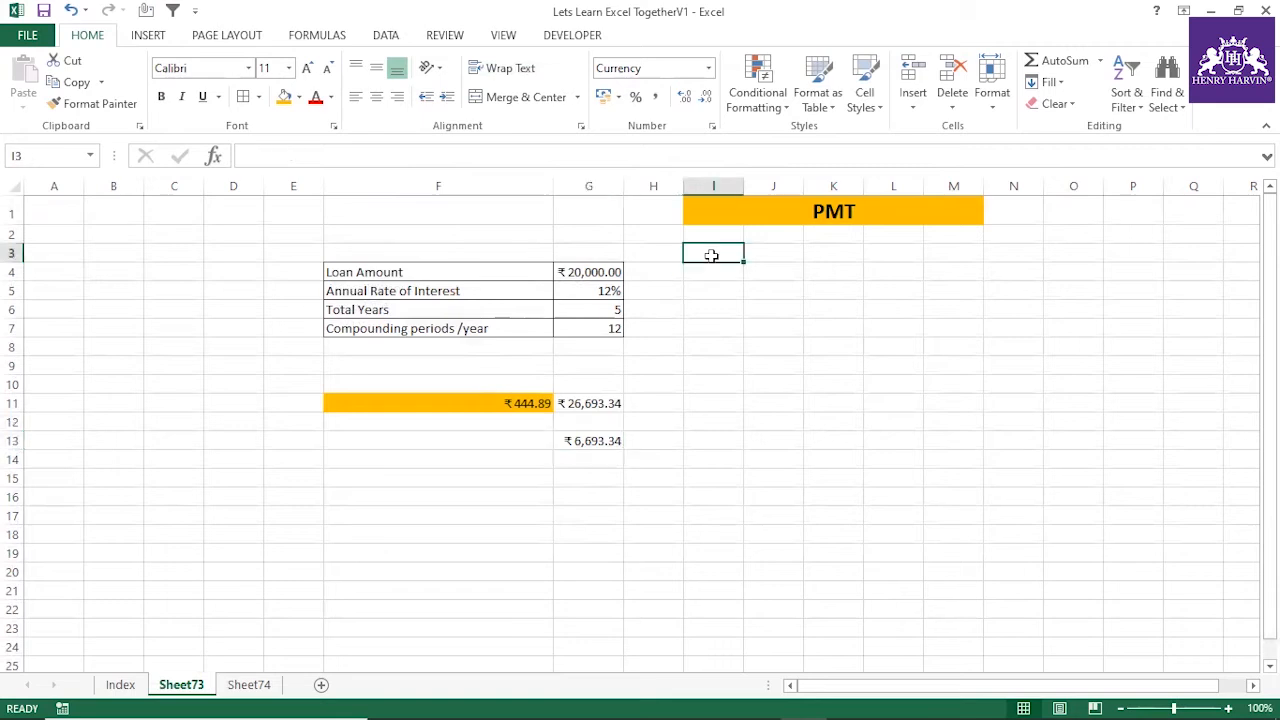
click(734, 216)
key(ctrl+c)
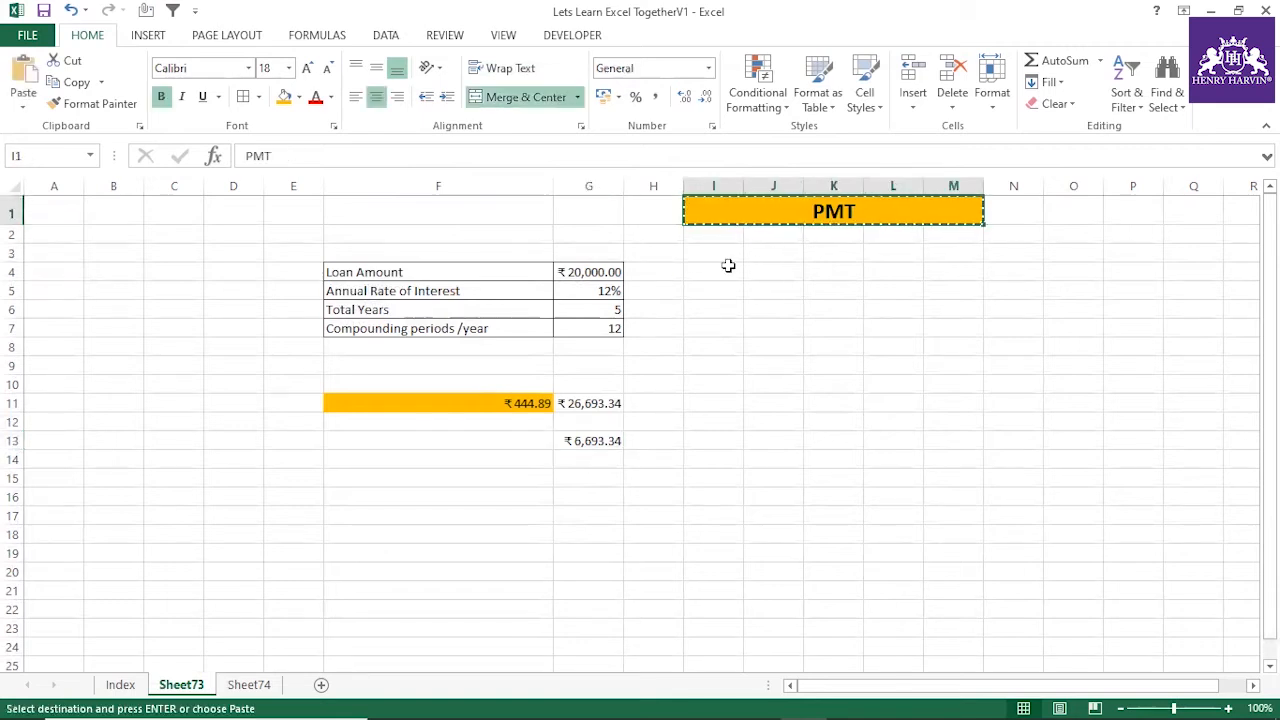
click(731, 271)
key(ctrl+v)
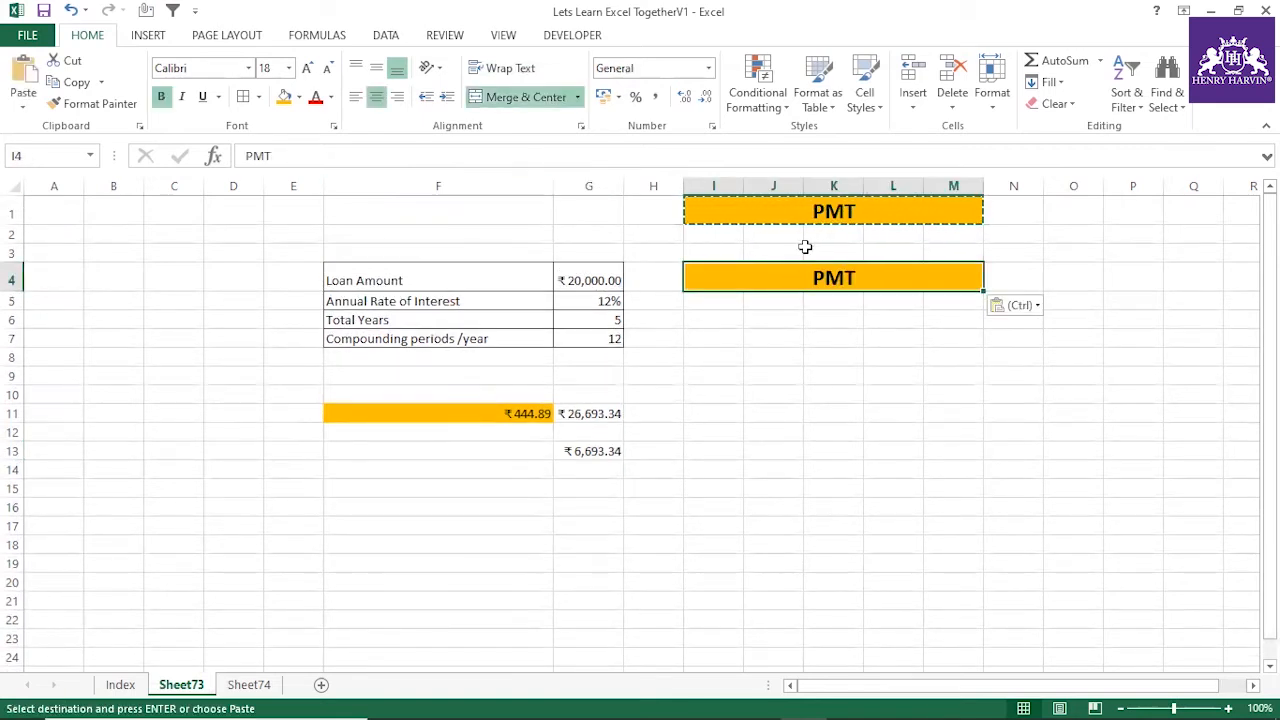
Change the text of the copied heading in I4 to RATE
drag(280, 156, 178, 160)
text(rAT)
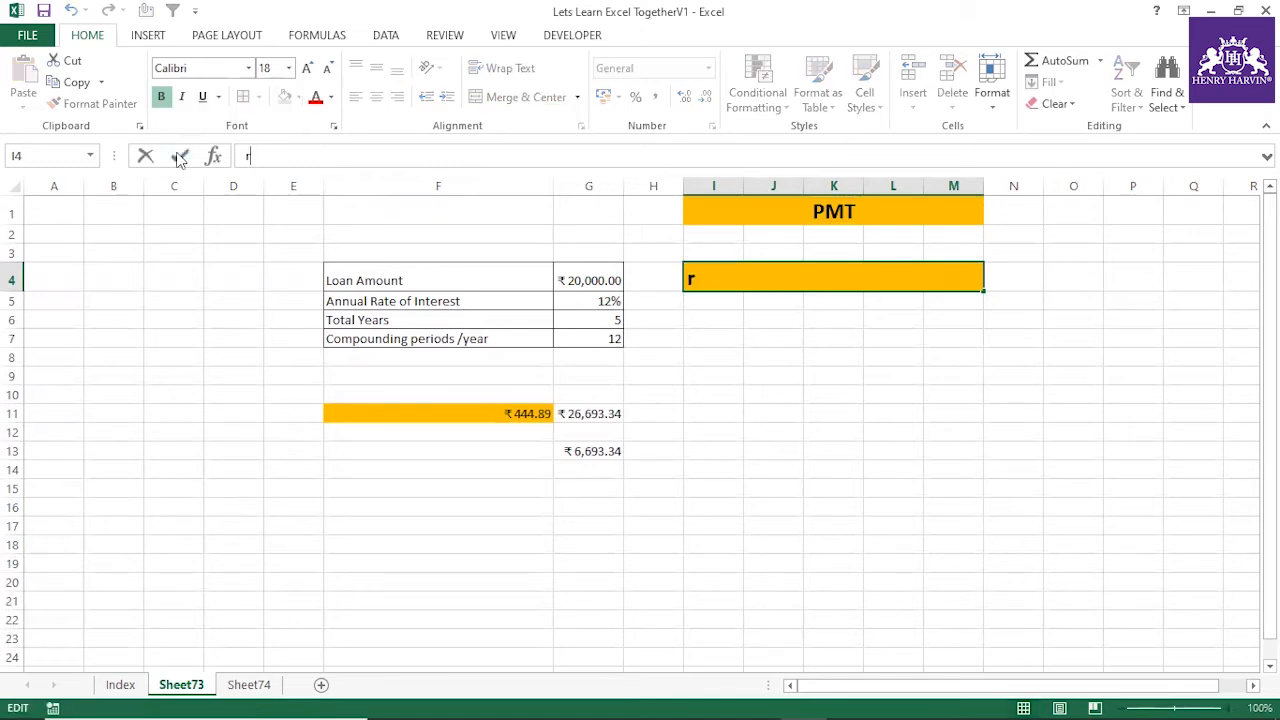
key(BackSpace)
key(BackSpace)
key(BackSpace)
text(r)
key(BackSpace)
text(R)
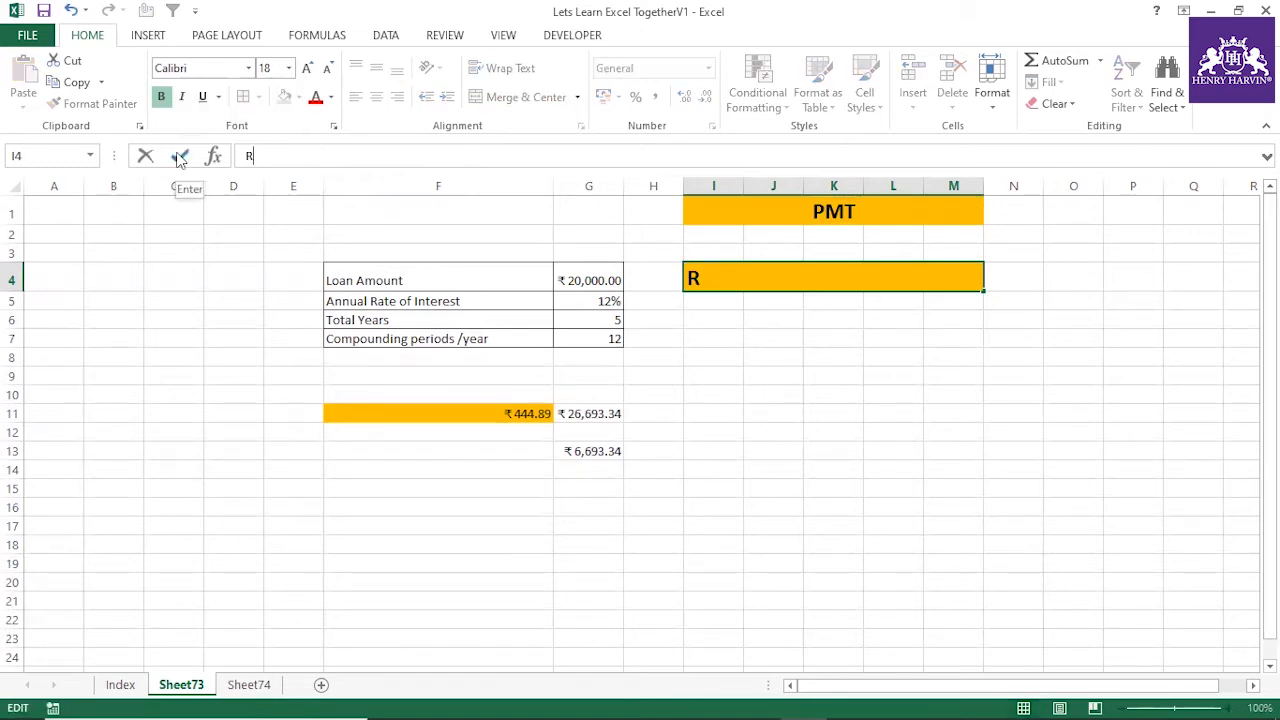
text(ATE)
key(Return)
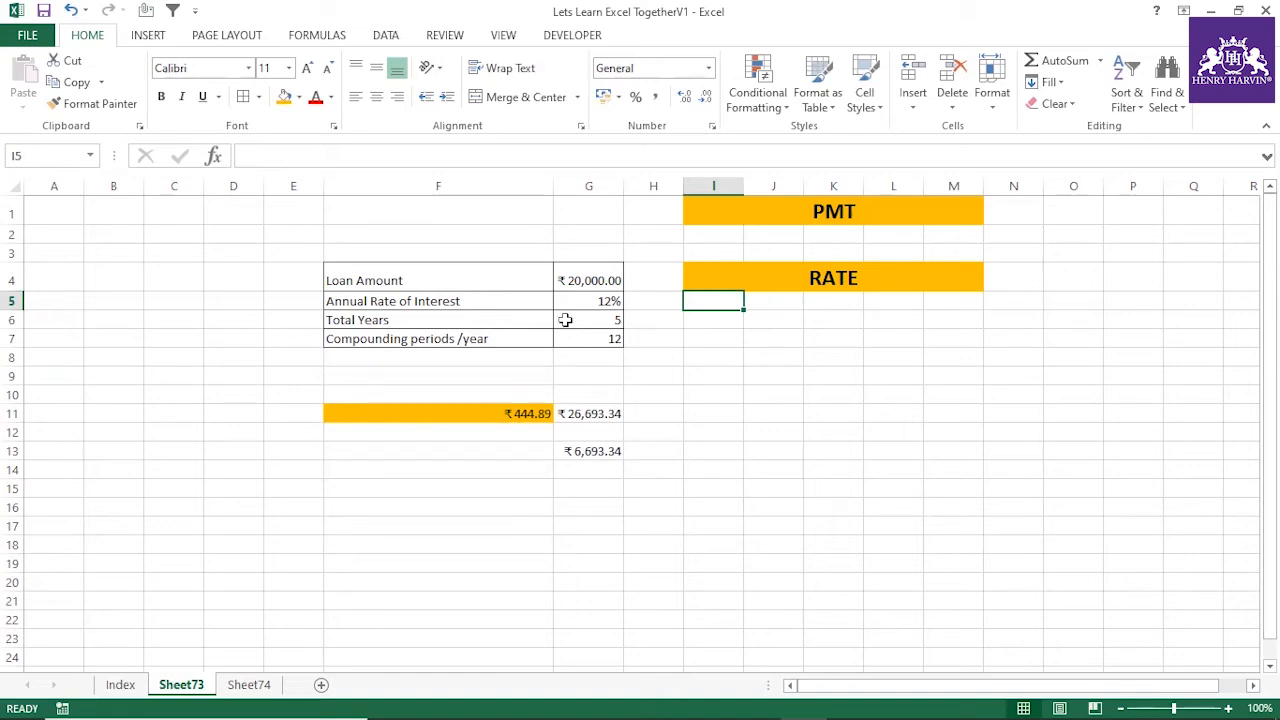
Enter =RATE(G6*G7,F11,G4) in J6 below the RATE heading to calculate the loan's interest rate
click(711, 378)
click(805, 279)
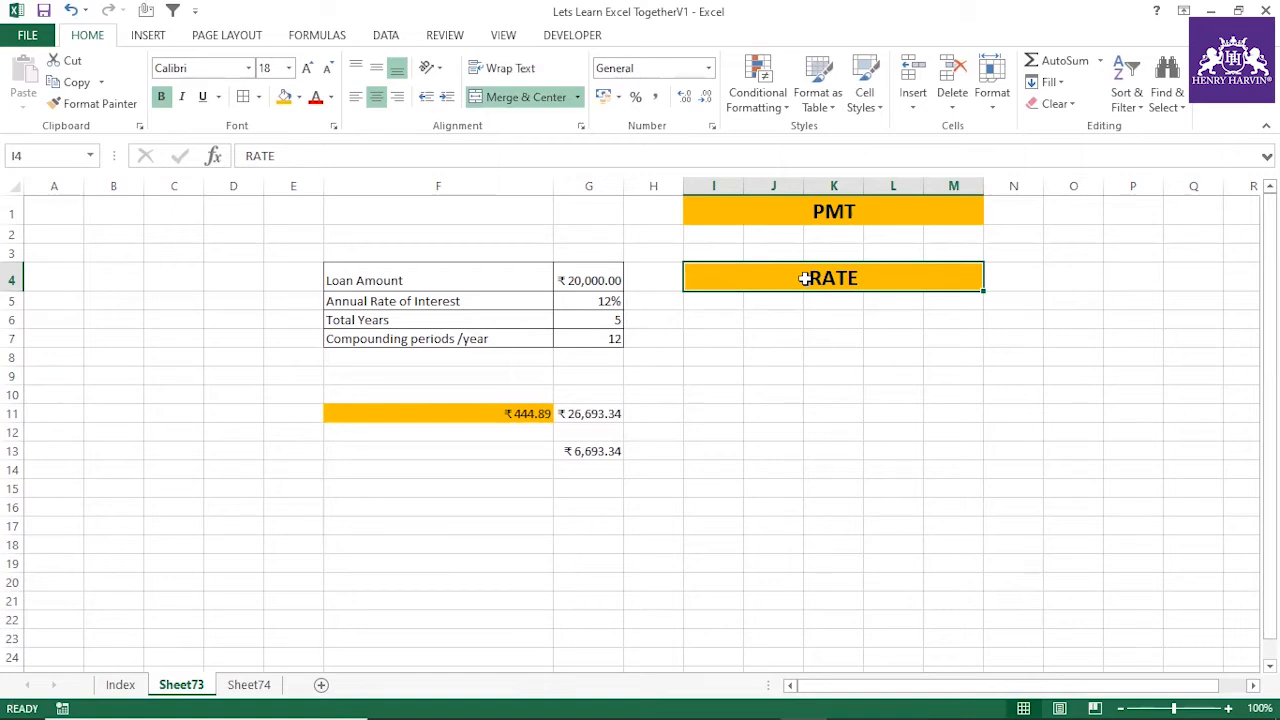
click(774, 318)
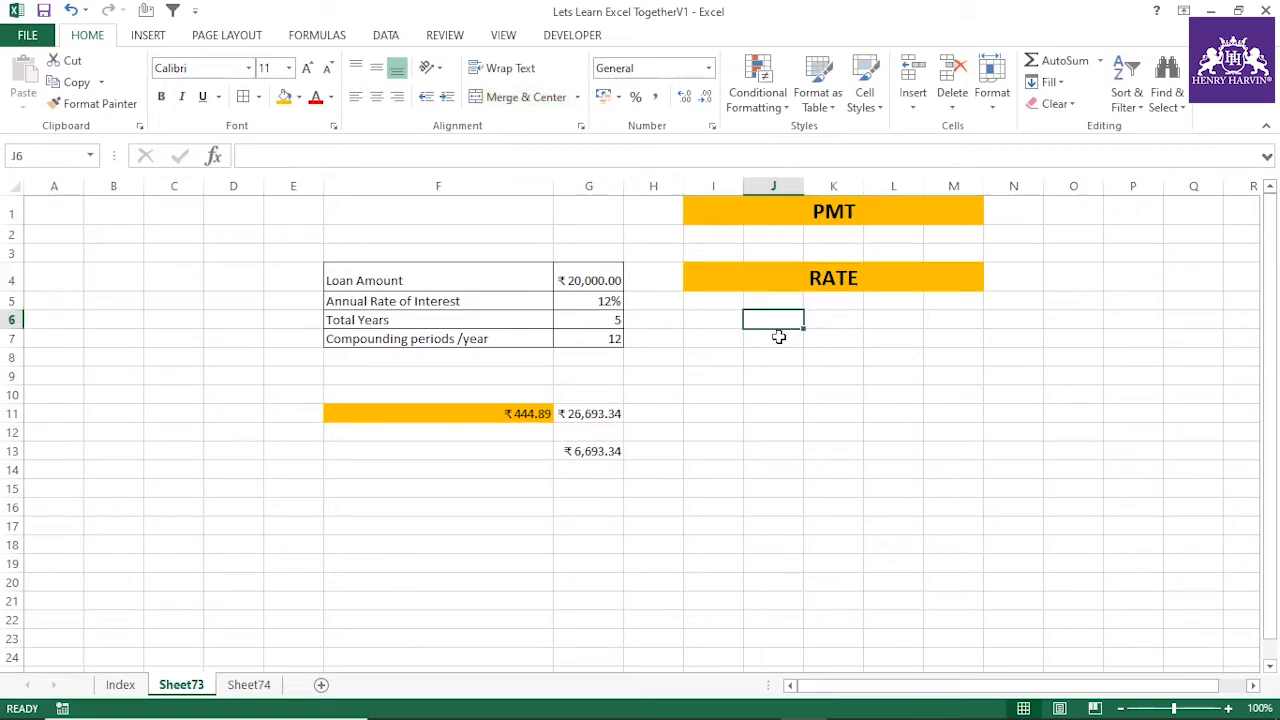
text(=Rate()
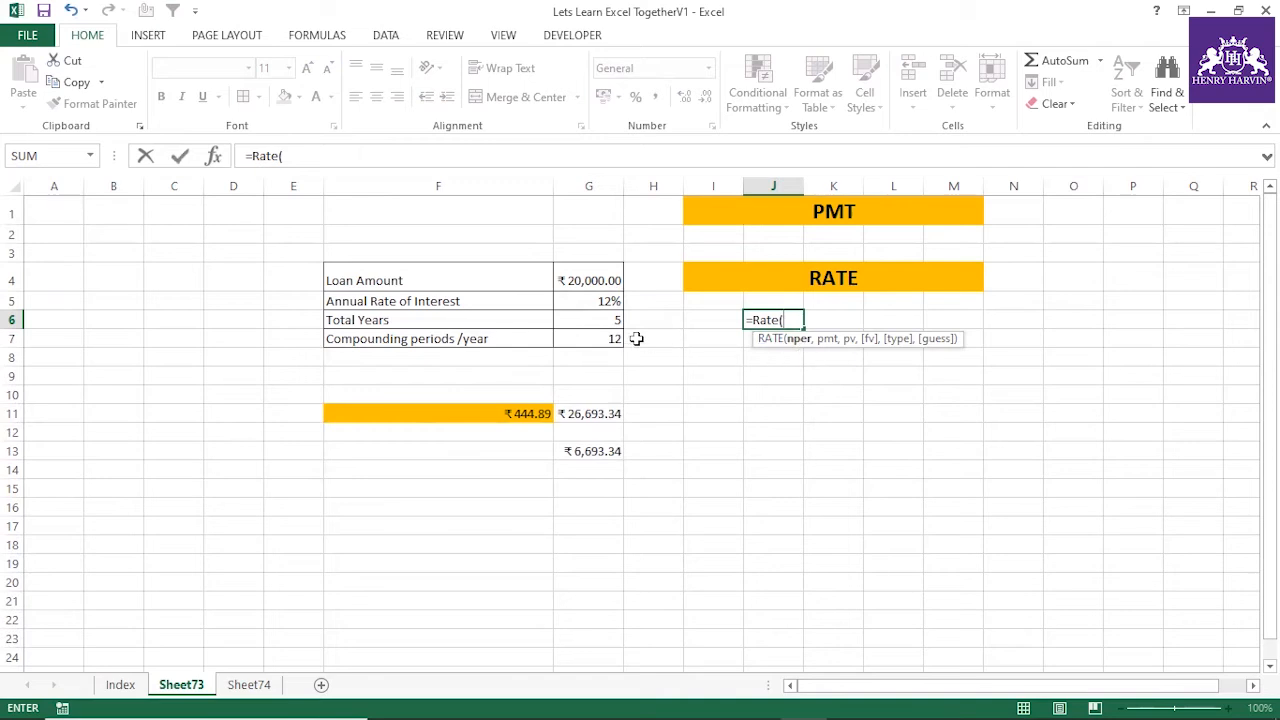
click(603, 321)
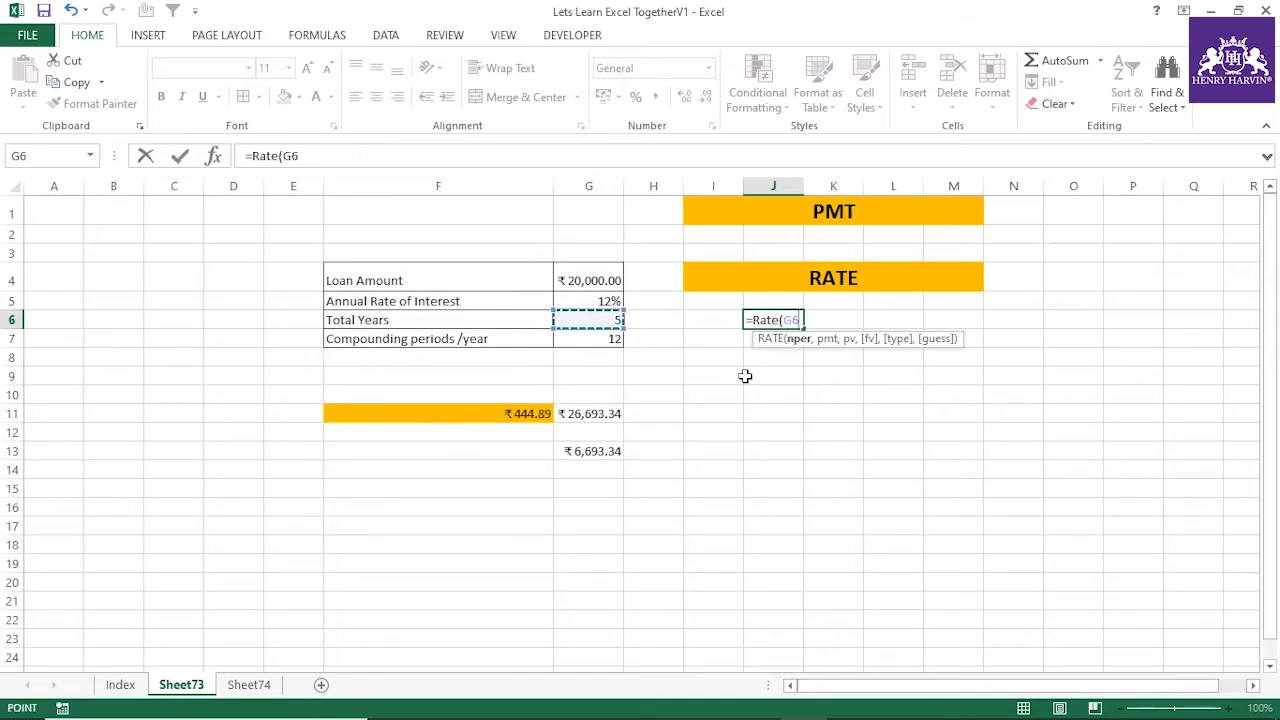
text(*)
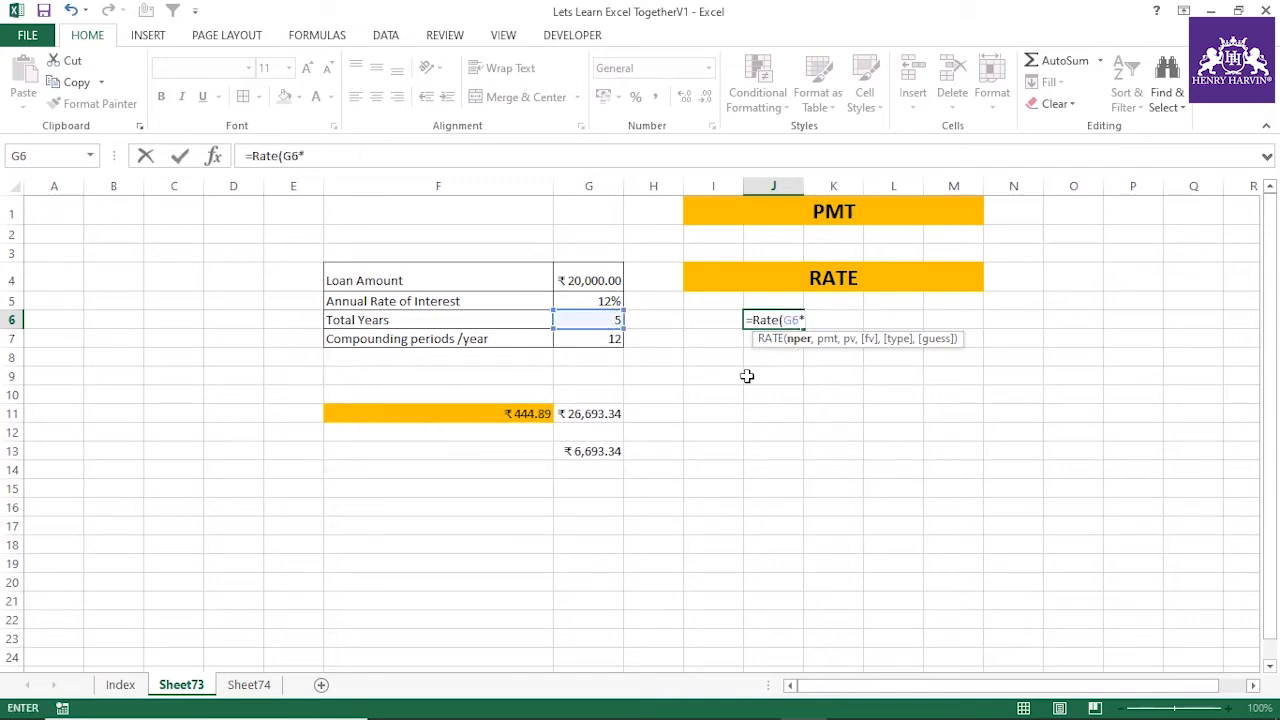
click(604, 338)
text(,)
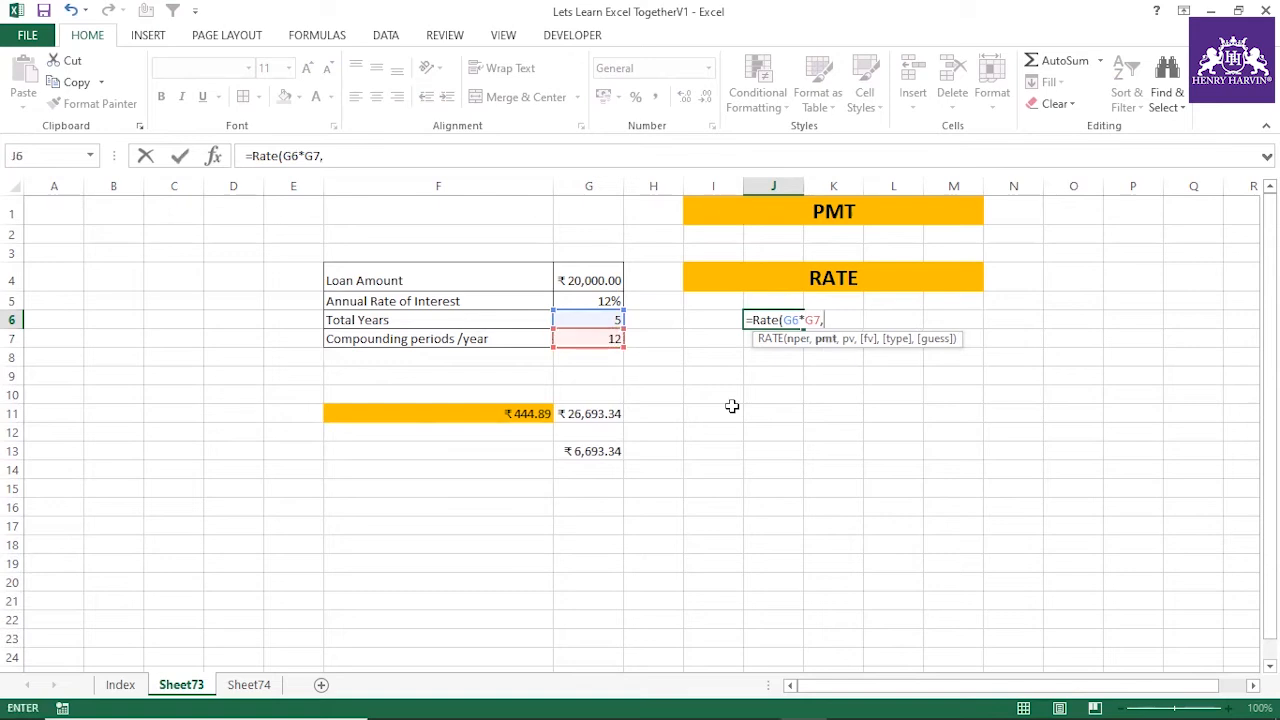
click(535, 413)
text(,)
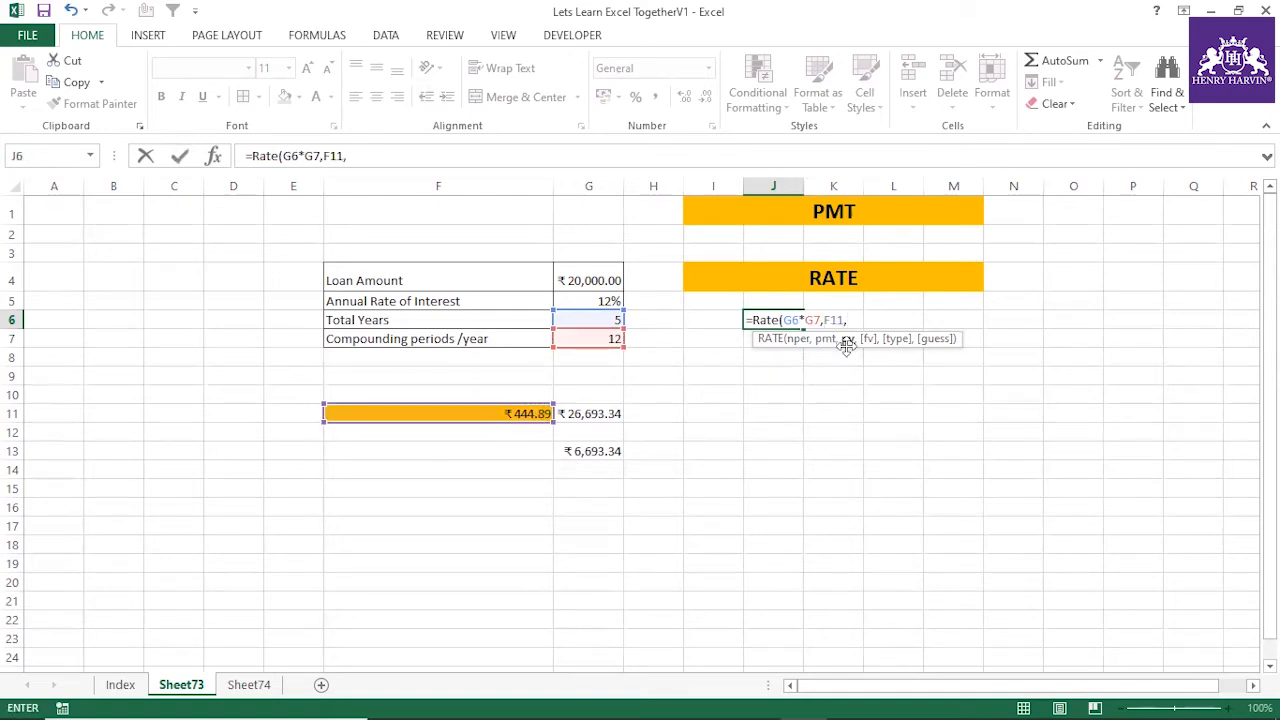
click(609, 280)
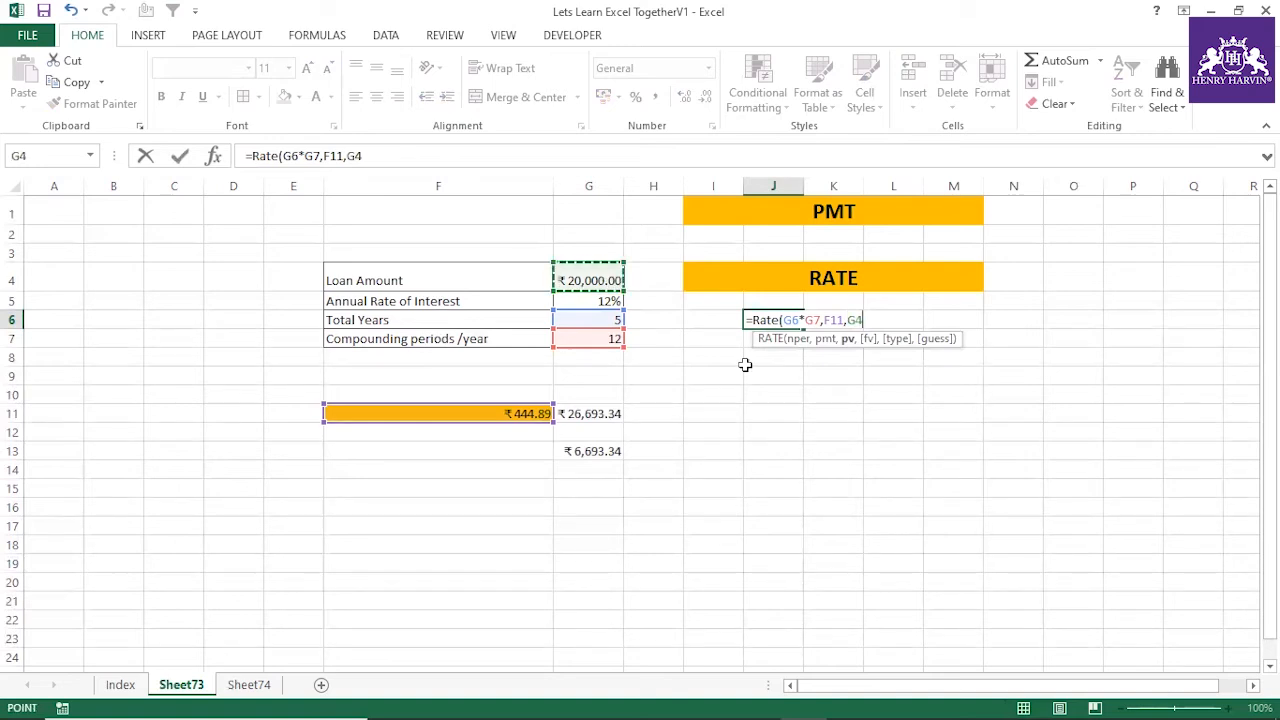
text())
key(Return)
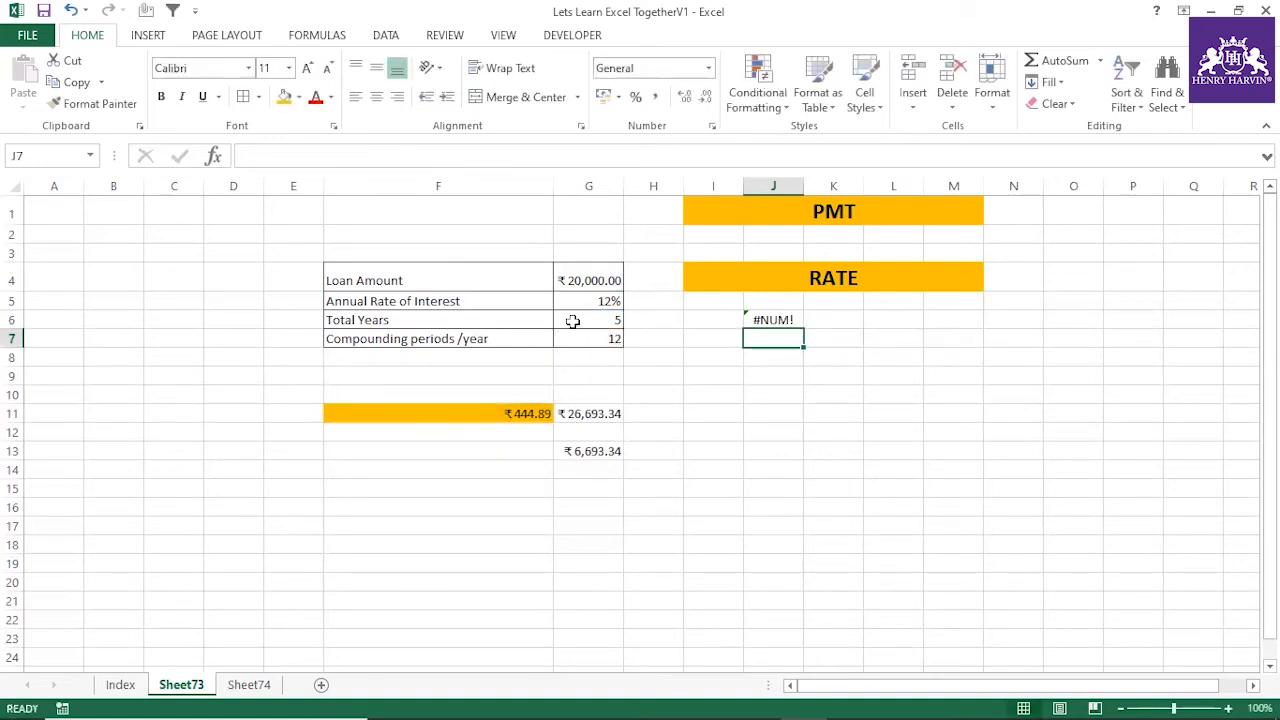
Add an empty future value argument after G4 in J6's RATE formula
click(781, 320)
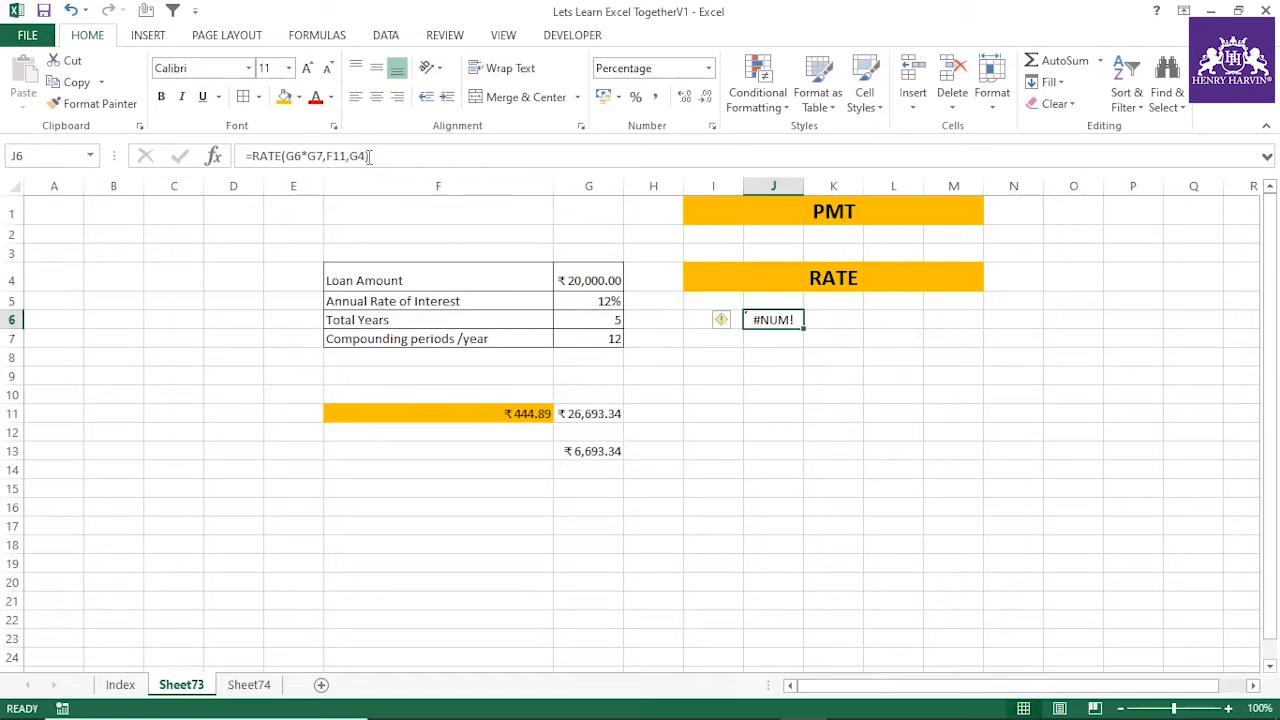
click(367, 156)
text(,)
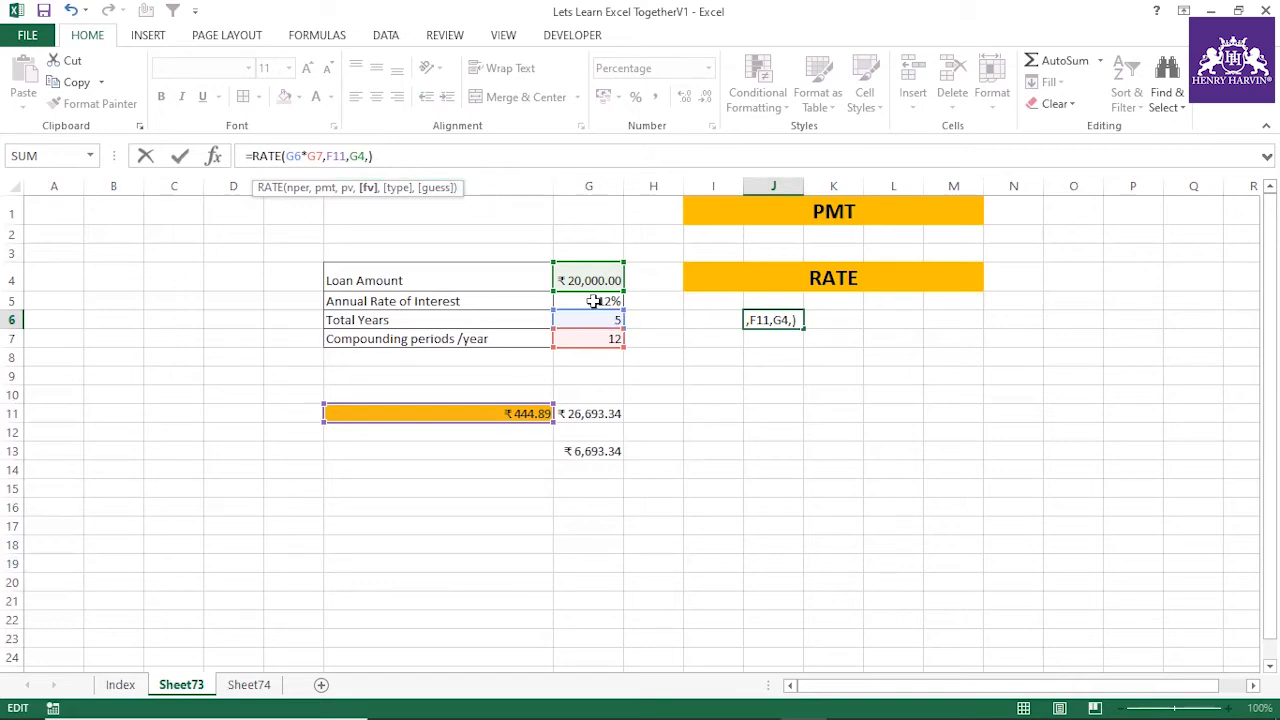
key(Return)
Clear J6 and start a new RATE formula there with G7*G6 as the number of periods
click(865, 374)
click(789, 324)
key(Delete)
text(=Rate)
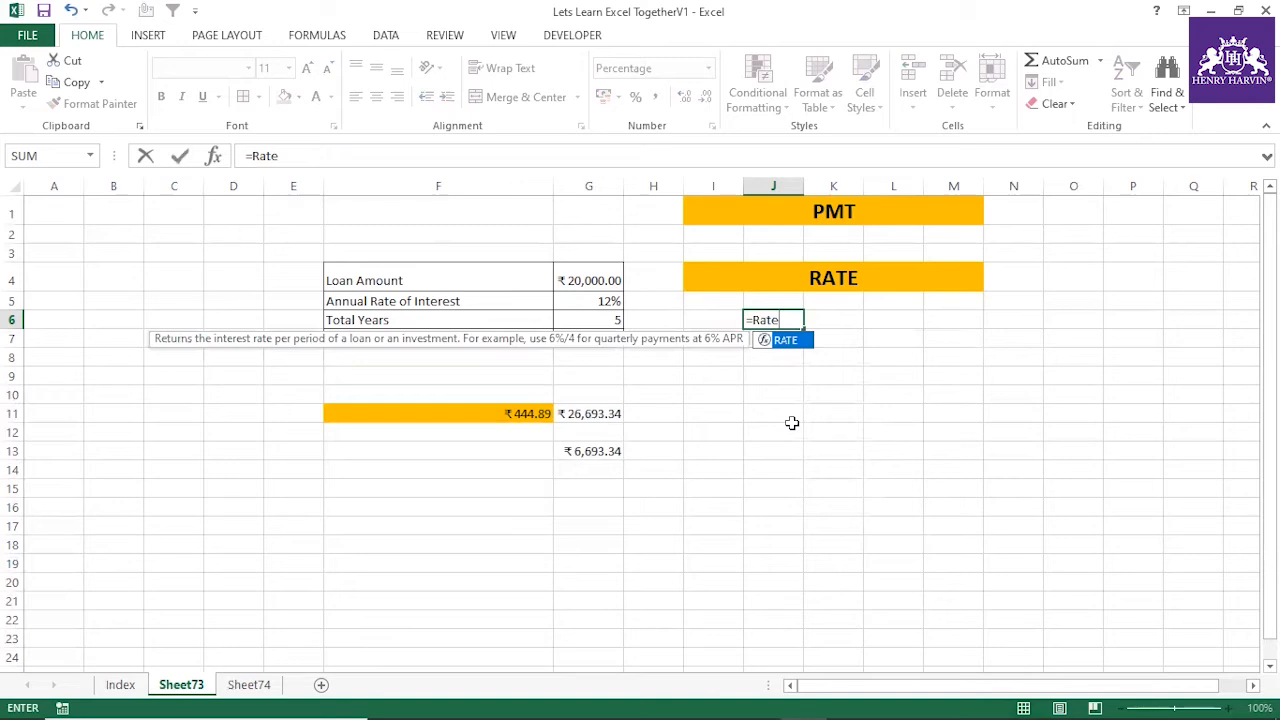
text(()
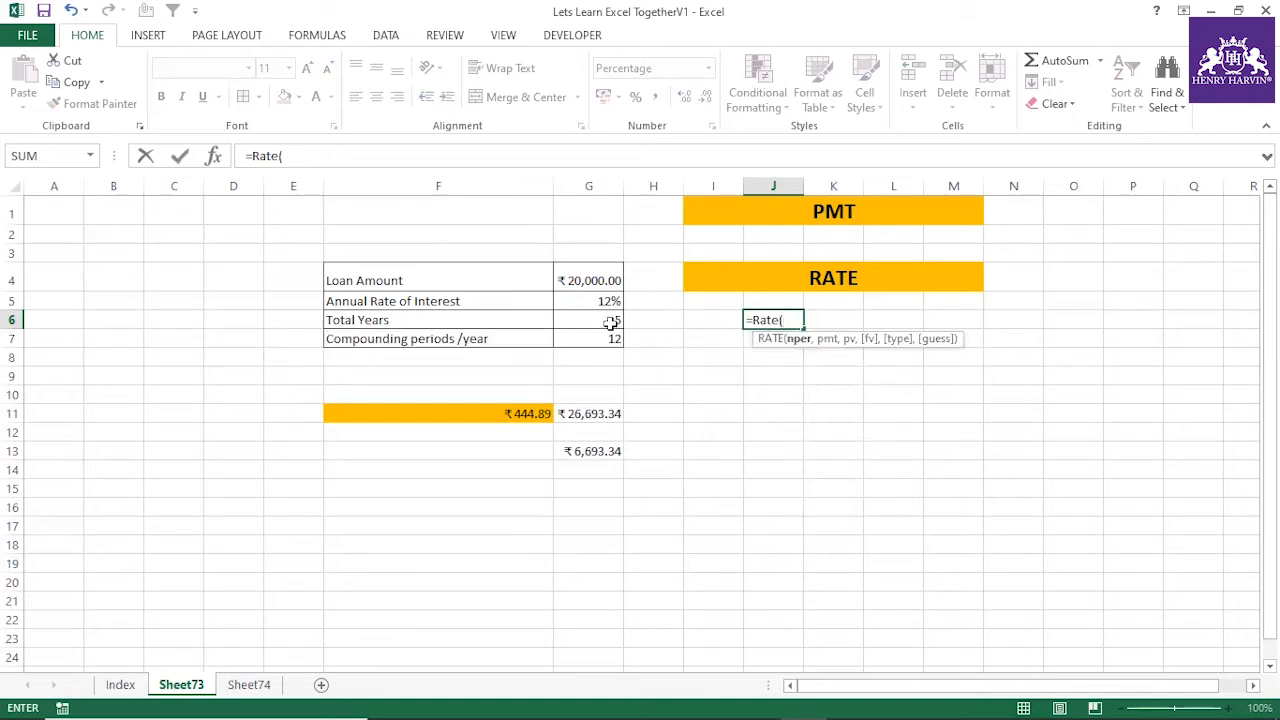
key(Left)
key(Left)
key(Left)
key(Down)
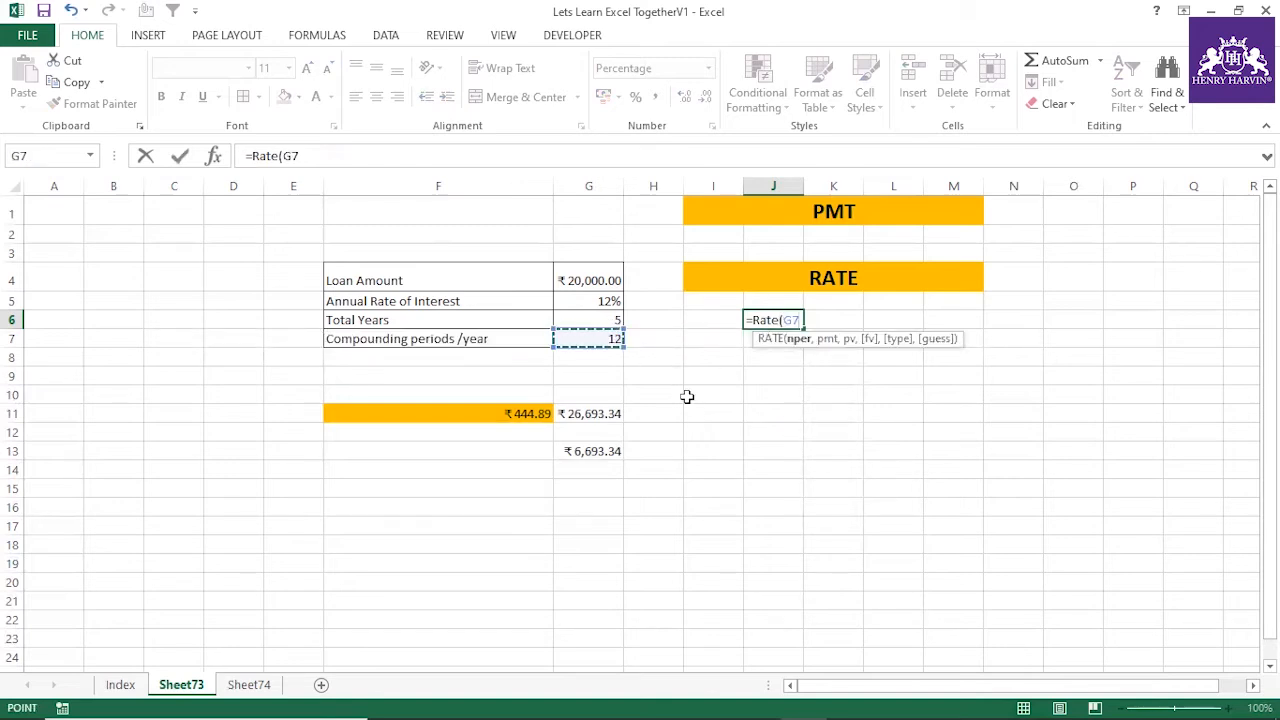
text(*)
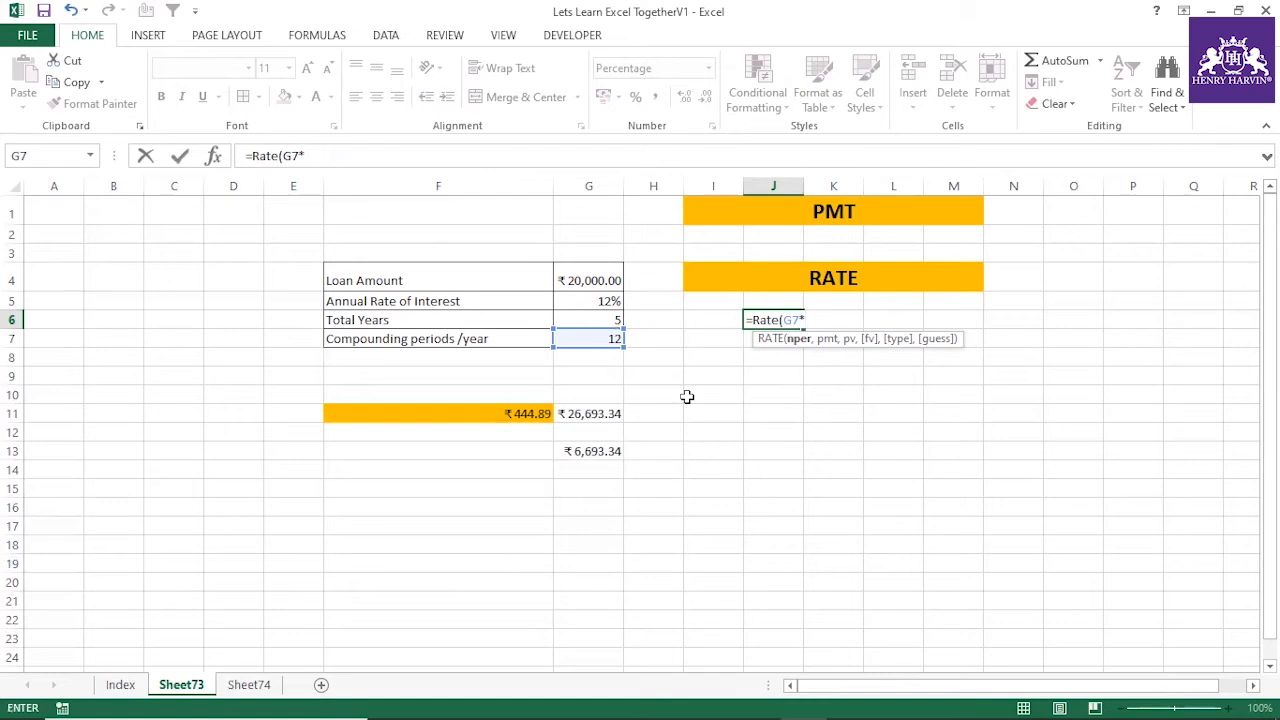
click(612, 322)
text(,)
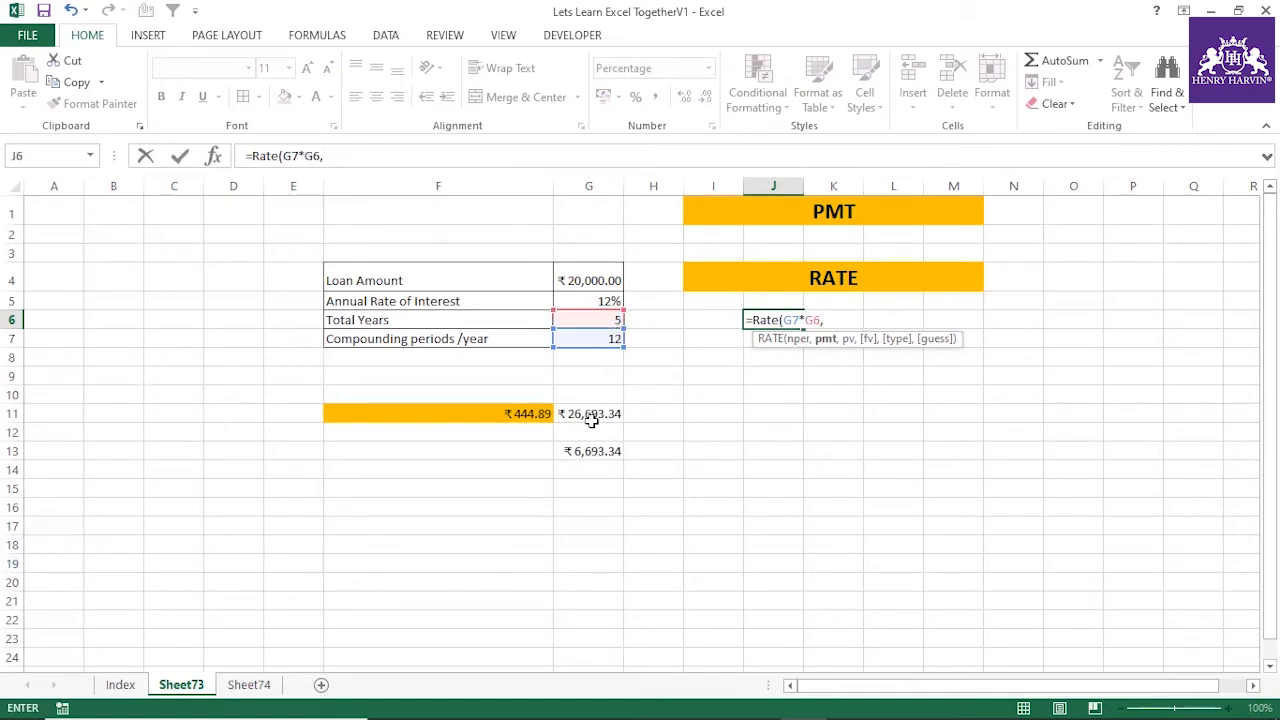
Complete J6's RATE formula with F11 as the payment, G4 as the present value and 0 as the future value
click(530, 413)
text(,)
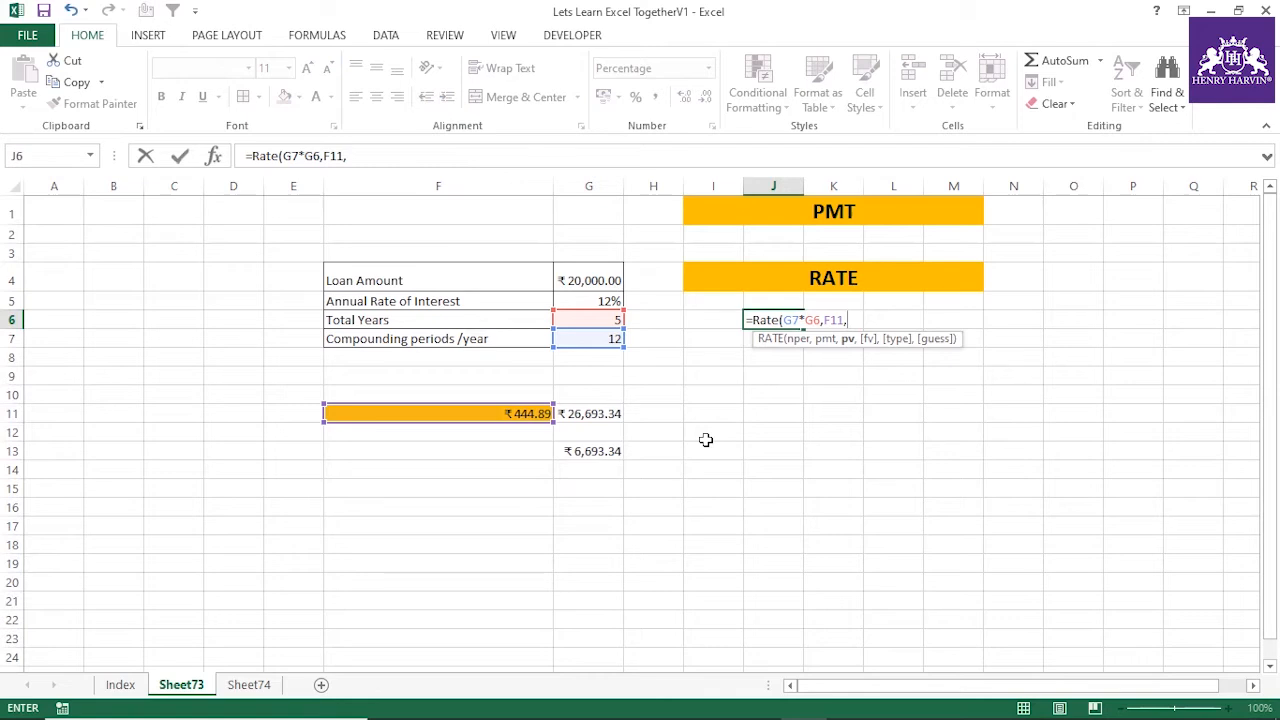
click(583, 279)
key(F8)
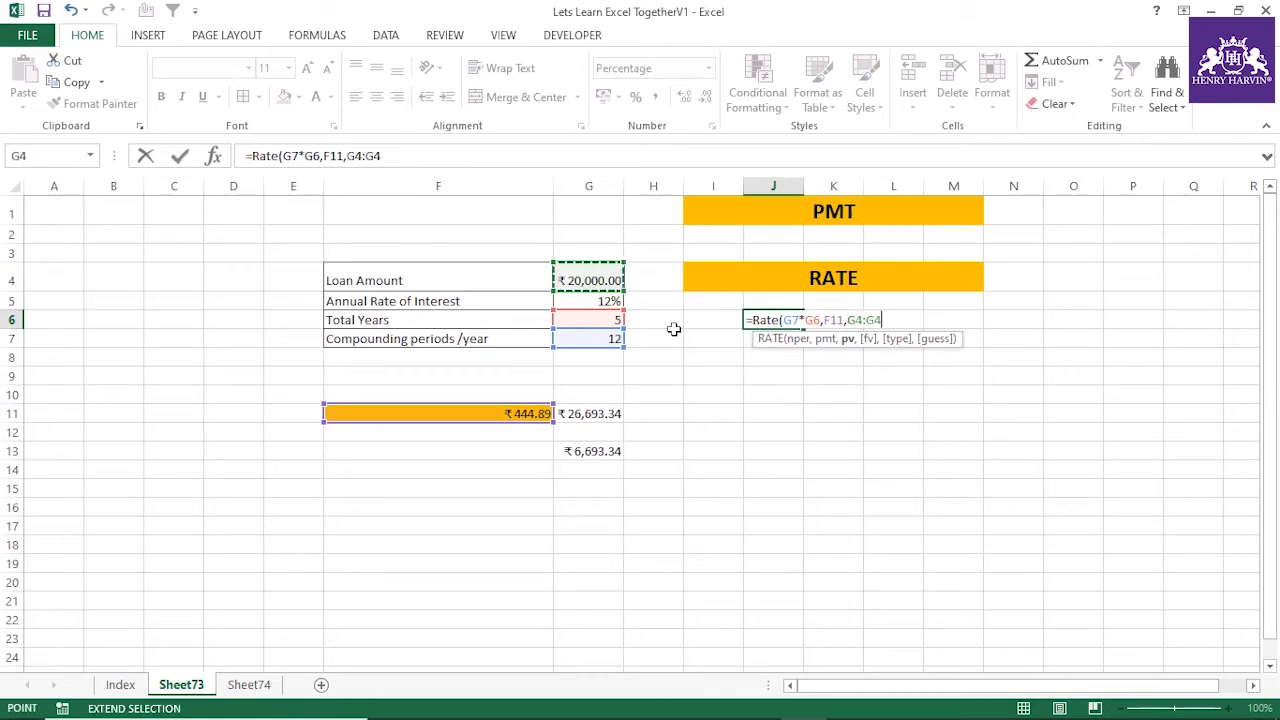
key(BackSpace)
key(BackSpace)
key(BackSpace)
text(,)
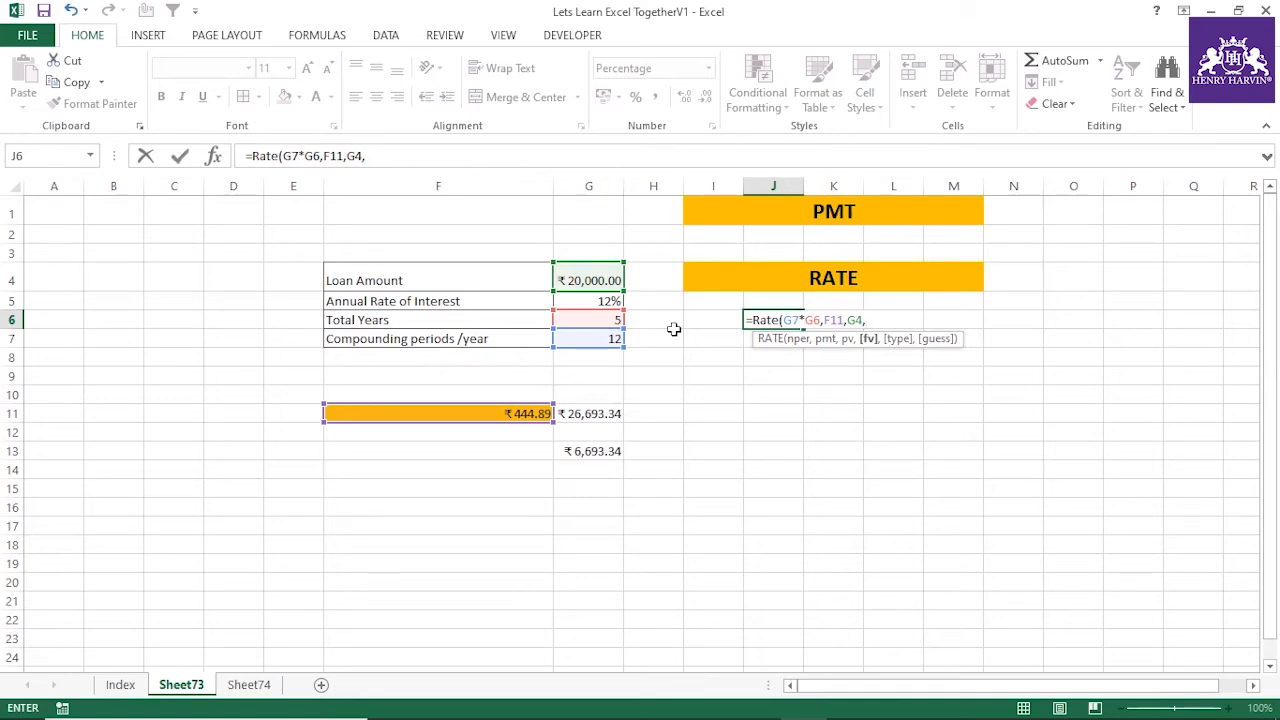
text(0))
key(Return)
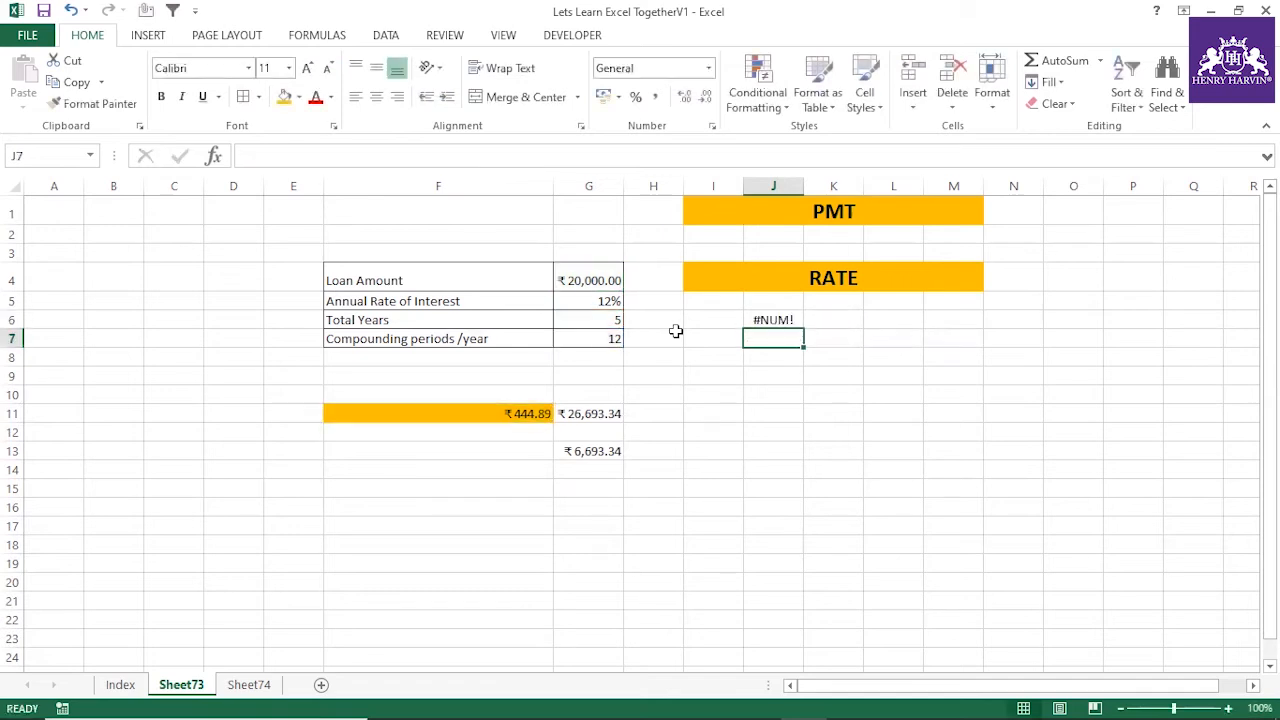
Evaluate the whole RATE expression inside J6's formula without keeping the evaluated value
click(796, 322)
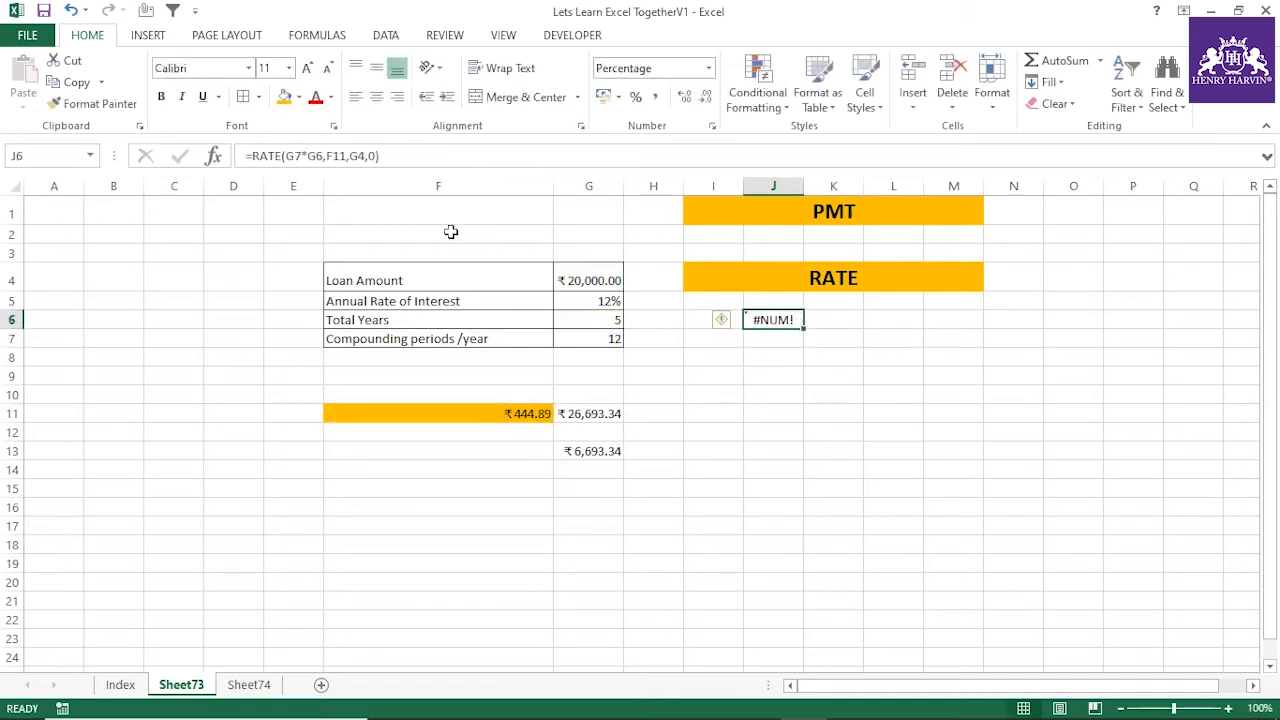
drag(250, 156, 427, 160)
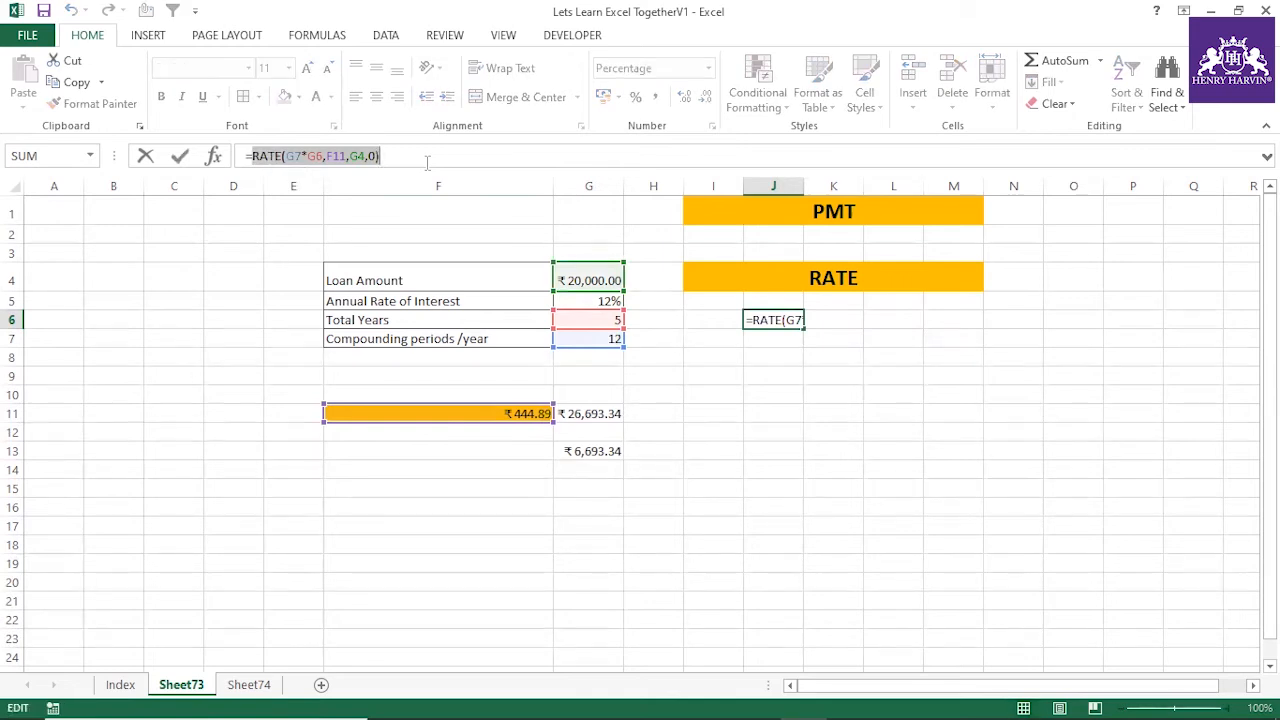
key(F9)
key(Escape)
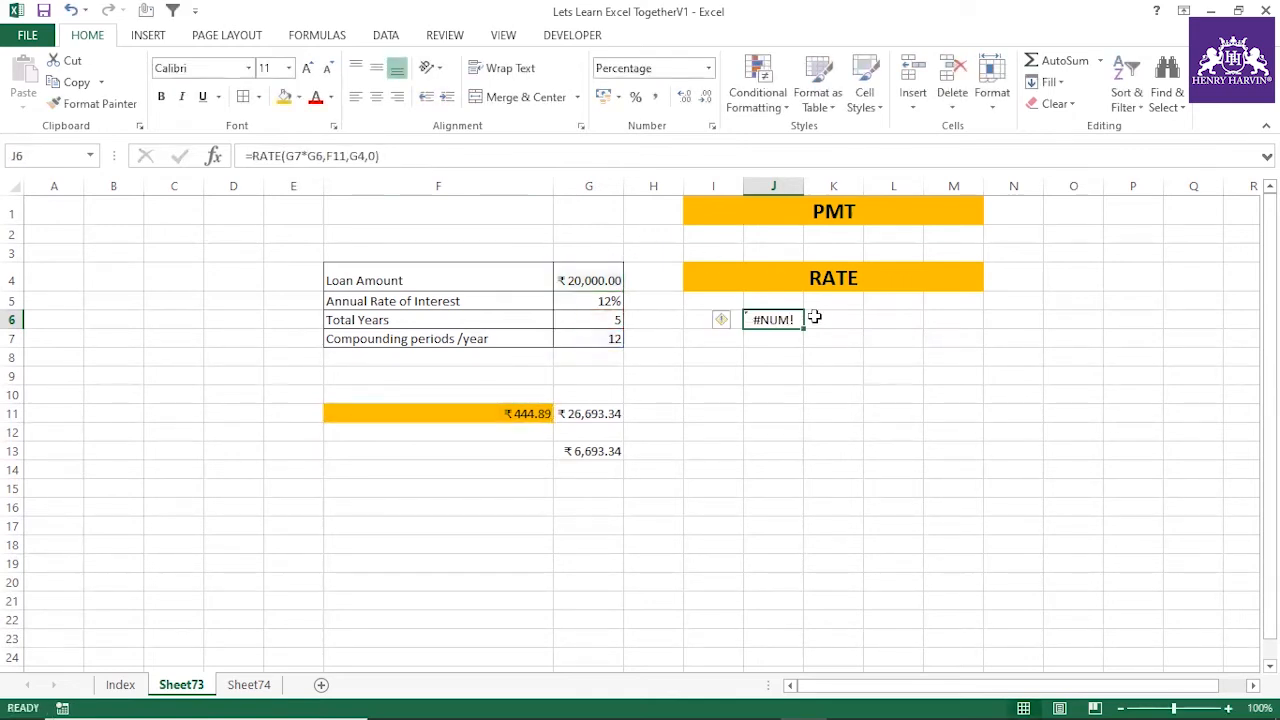
Evaluate only the G7*G6 periods argument inside J6's formula to check the number of periods
click(776, 358)
click(769, 322)
click(320, 157)
drag(320, 157, 285, 157)
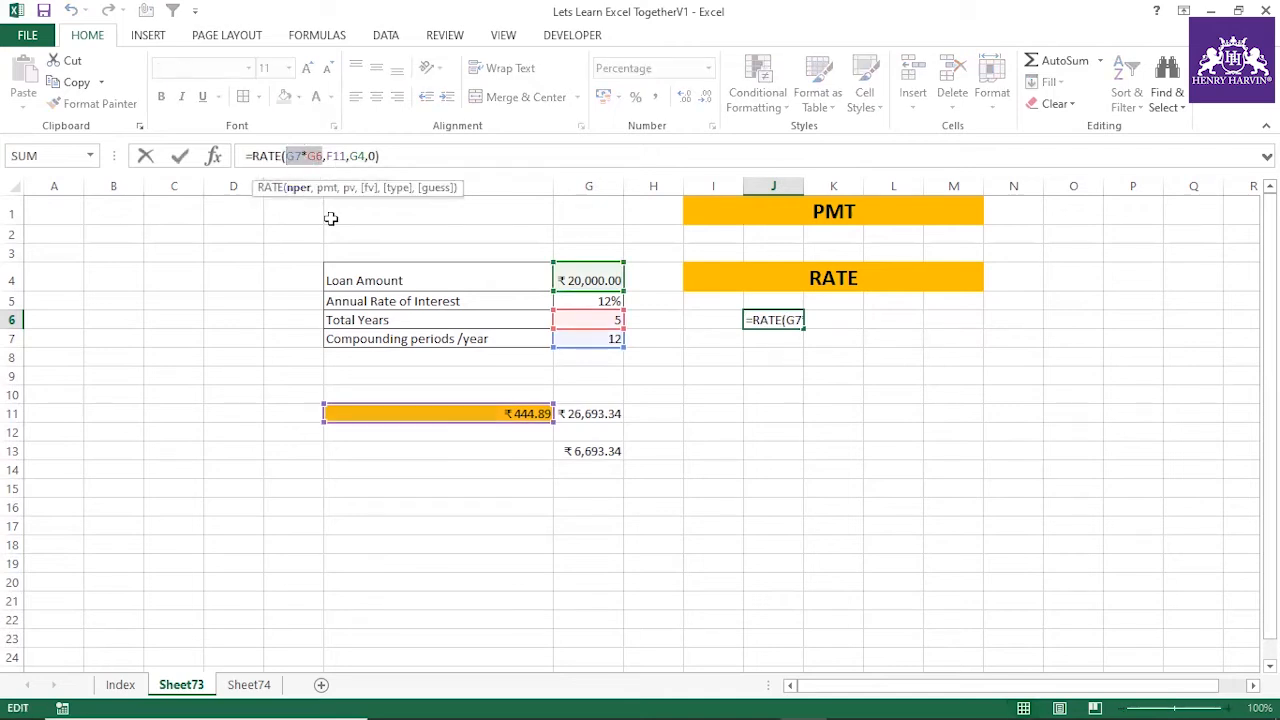
key(F9)
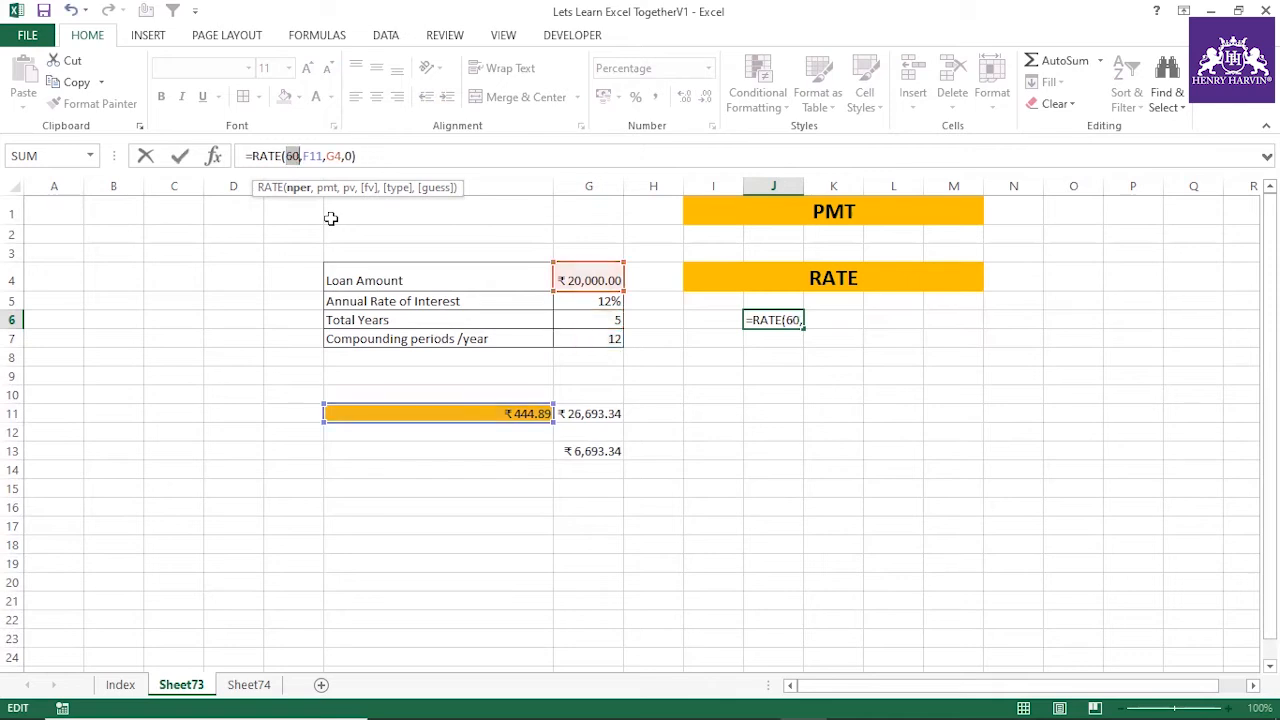
click(323, 157)
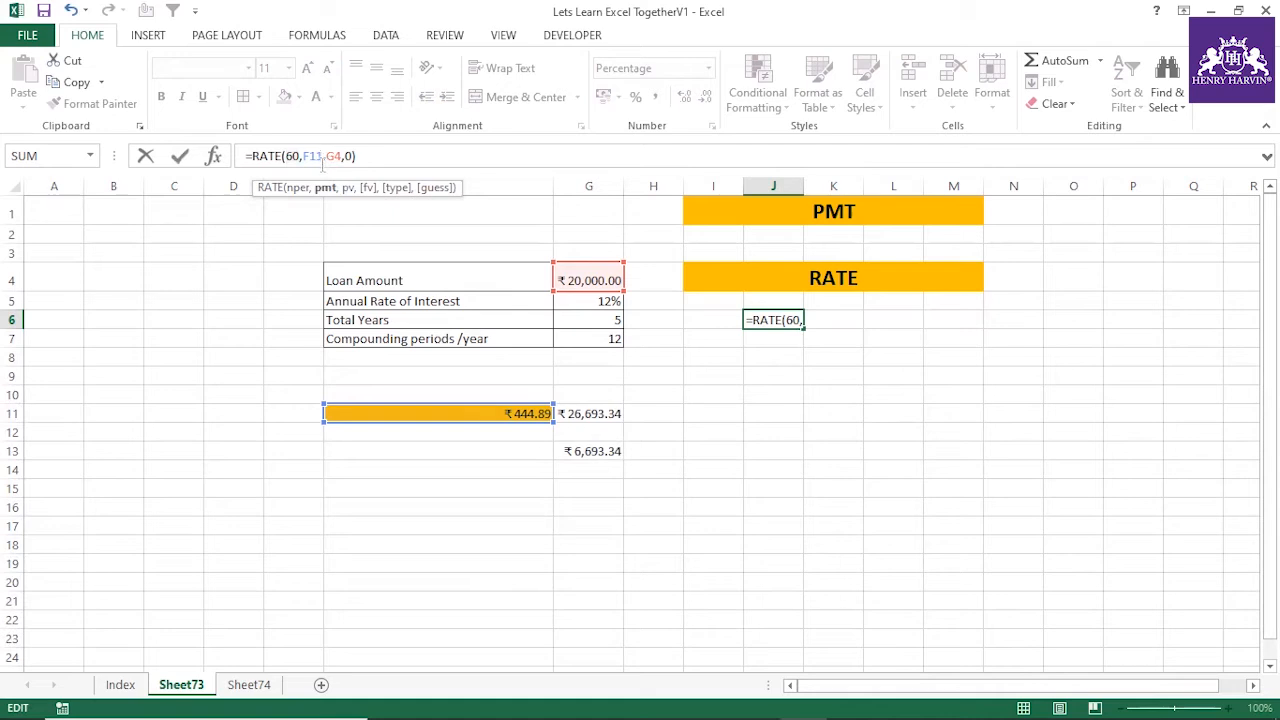
key(ctrl+Return)
Remove the minus sign and outer parentheses from F11's payment formula so it reads =PMT(G5/12,G6*G7,G4,0)
click(520, 505)
click(514, 412)
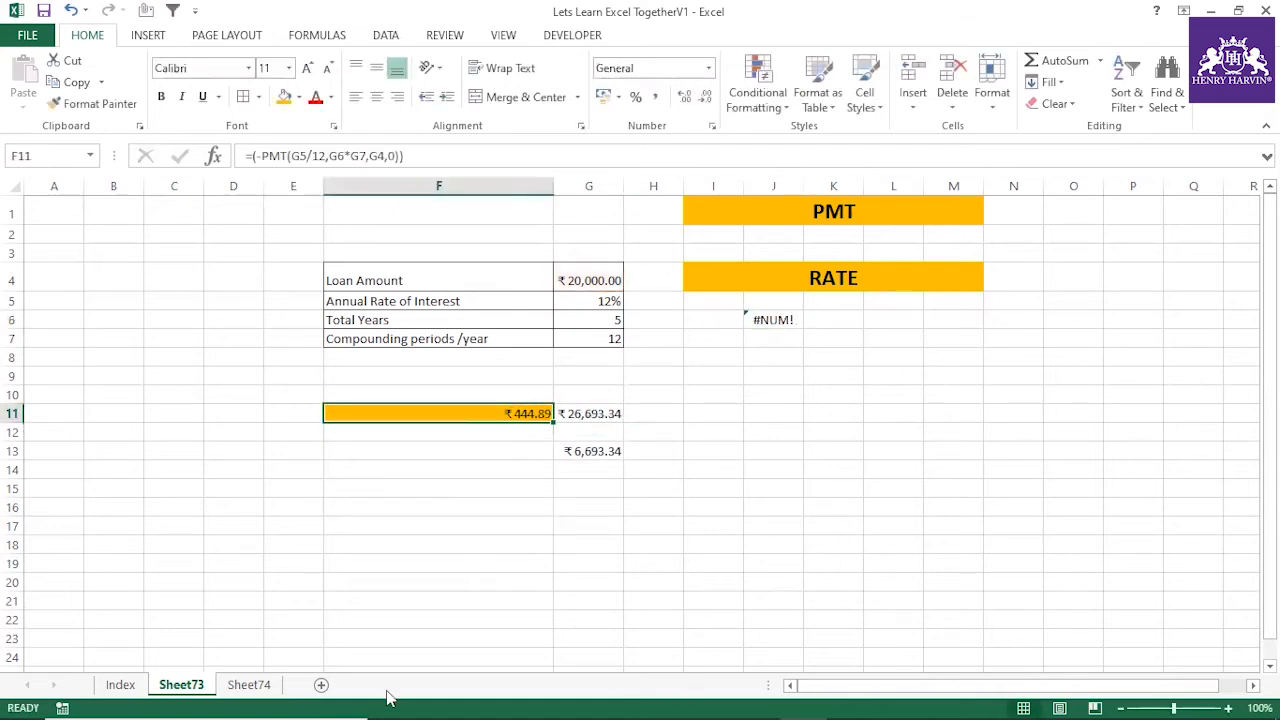
click(262, 156)
key(BackSpace)
key(BackSpace)
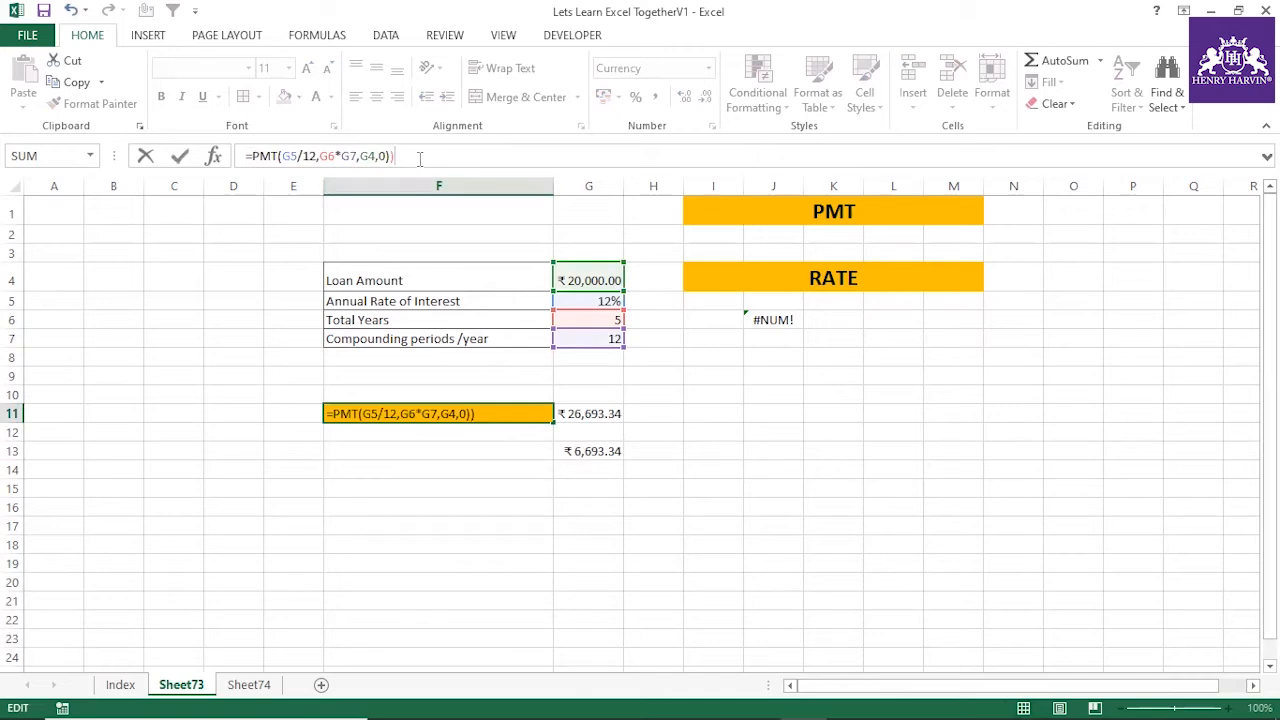
key(Return)
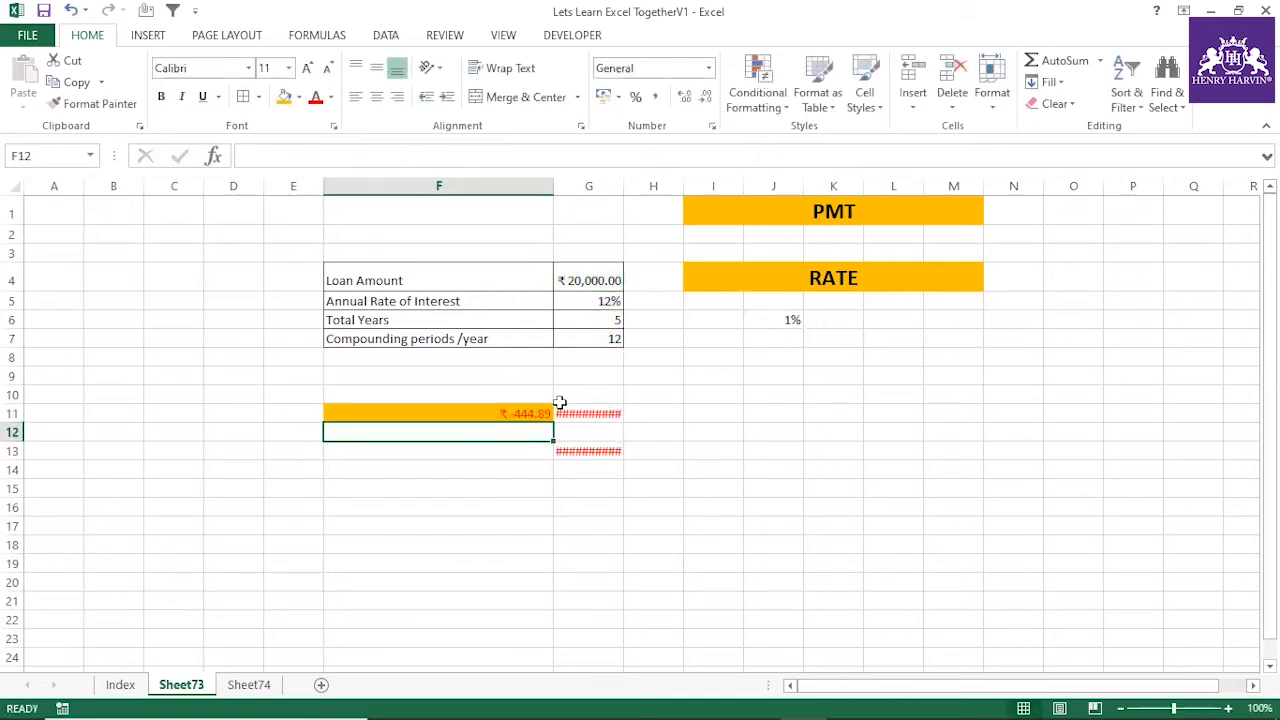
Convert J6's rate to an annual rate by extending the formula to =RATE(G7*G6,F11,G4,0)*12
click(522, 412)
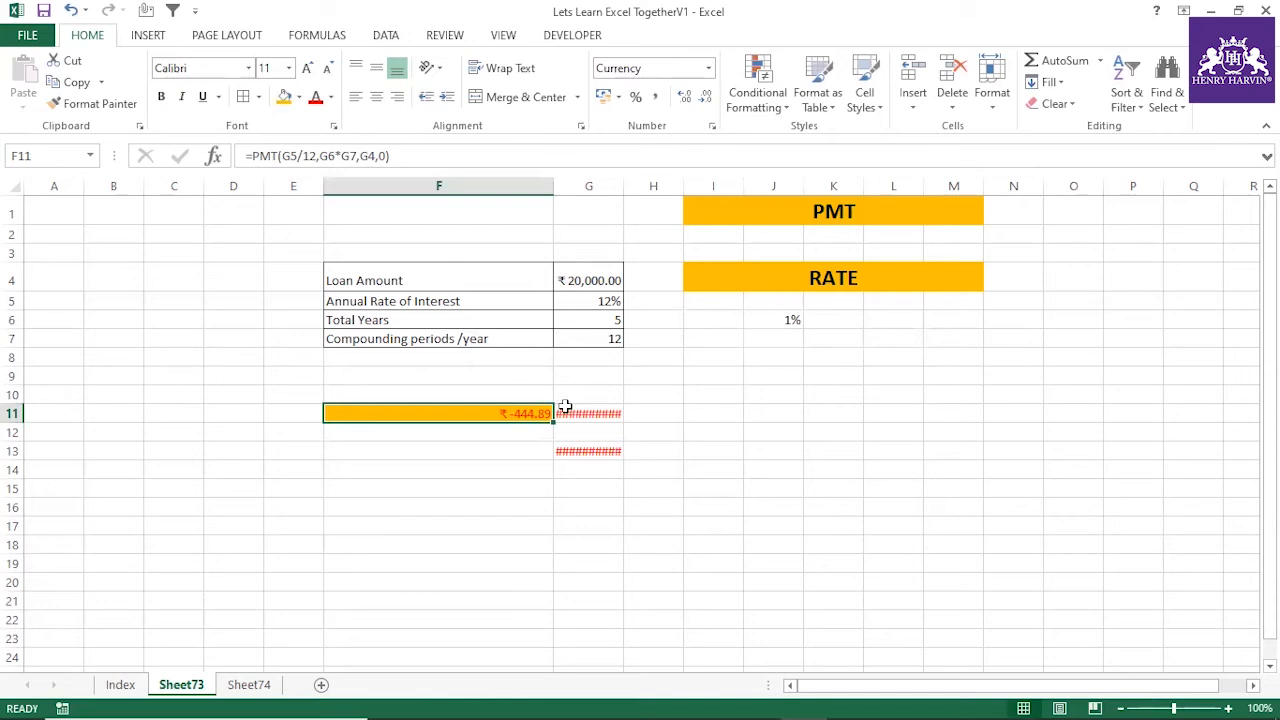
click(785, 314)
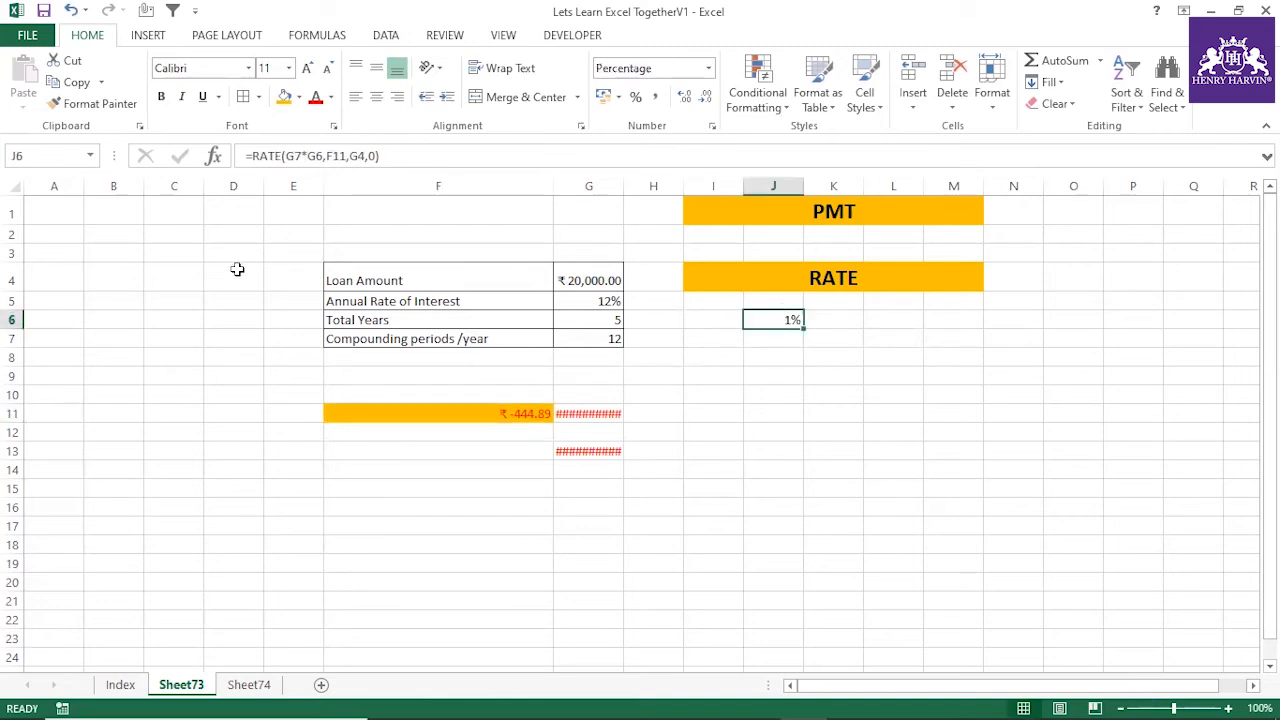
click(530, 412)
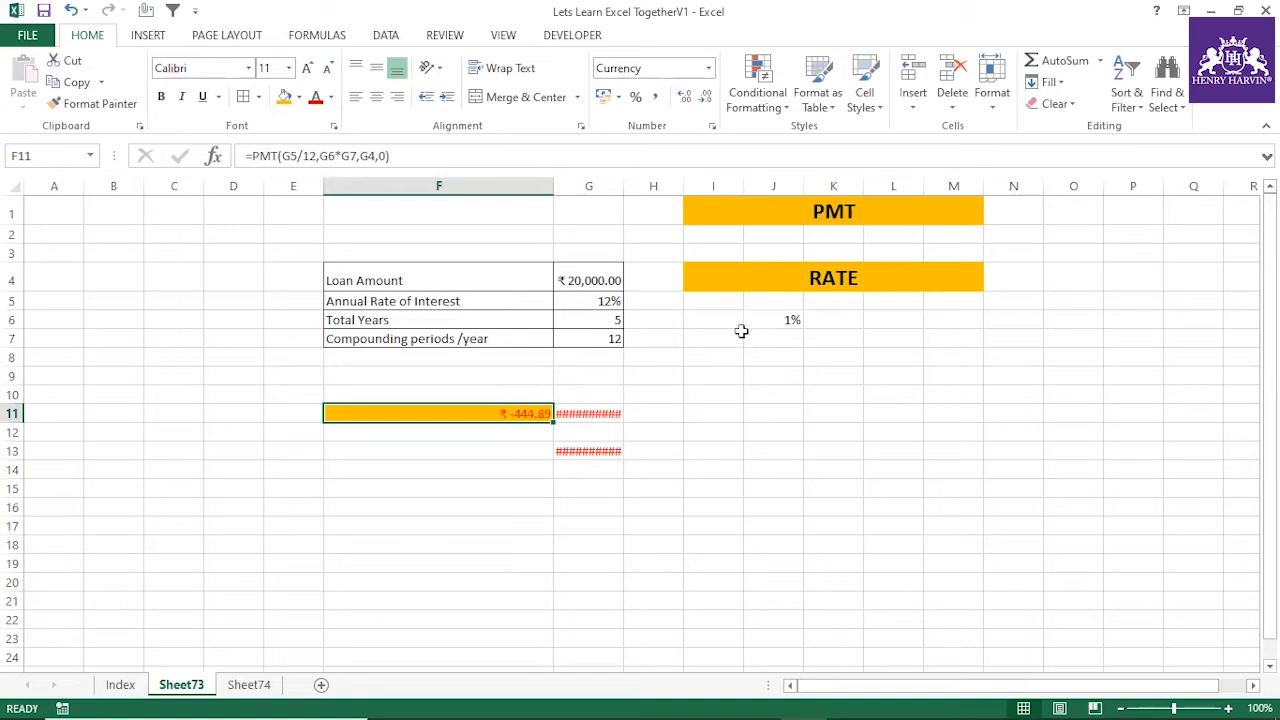
click(784, 317)
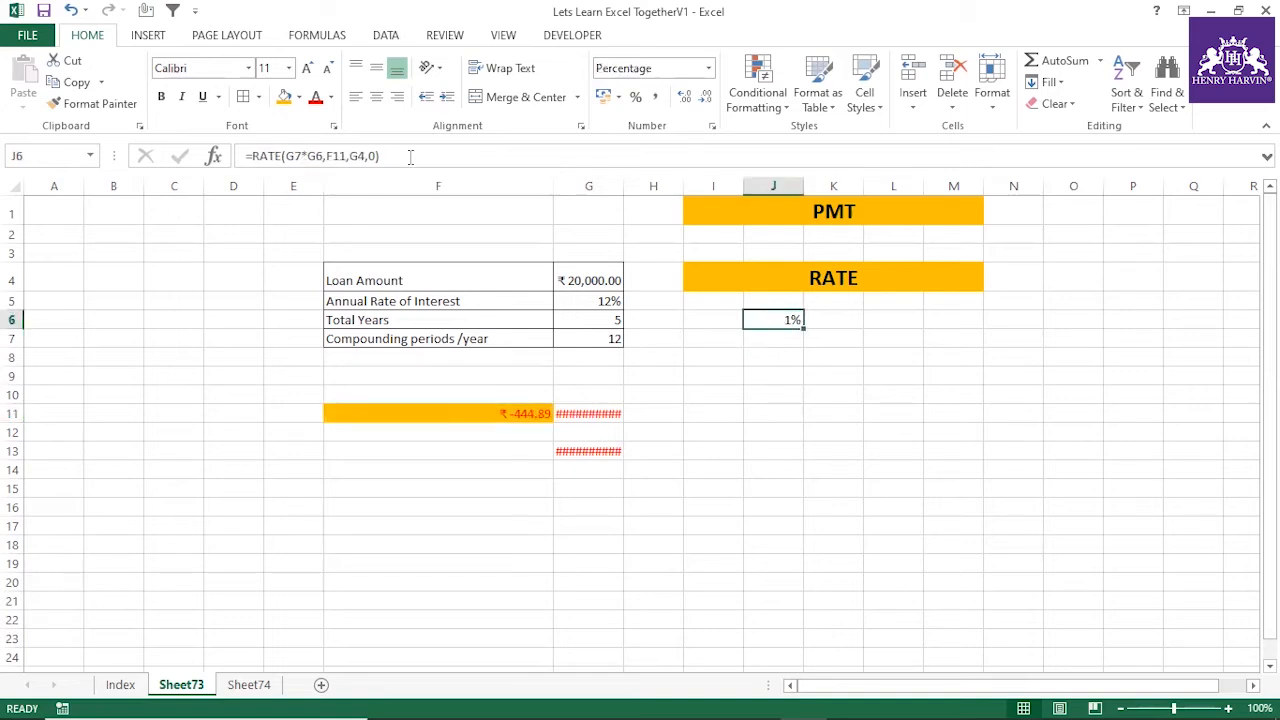
click(457, 160)
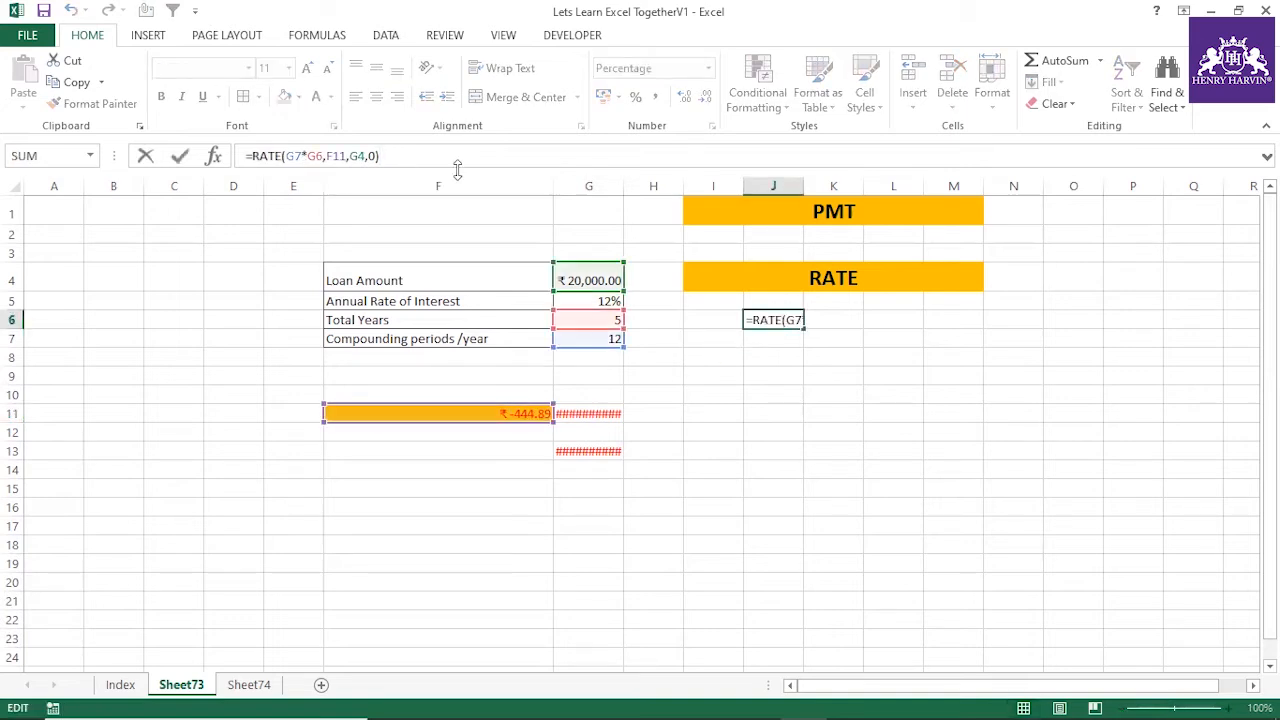
text(*12)
key(Return)
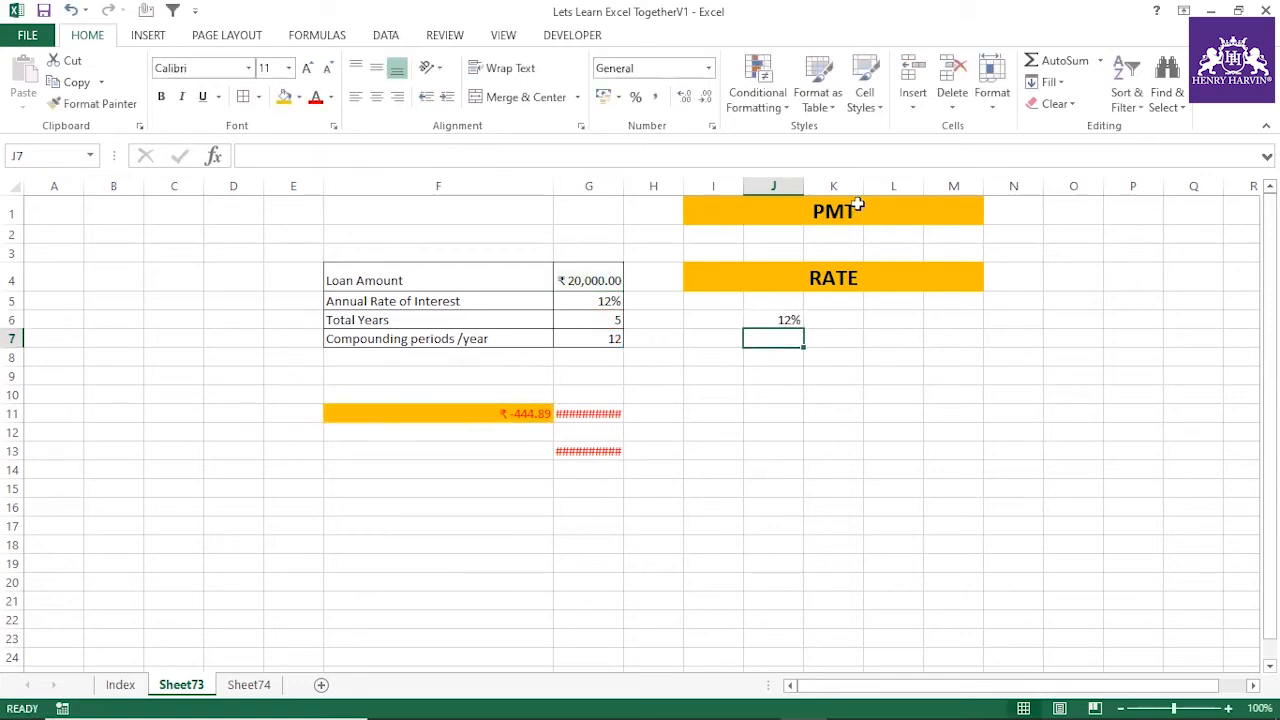
Highlight the loan amount, total years and compounding periods values in G4, G6 and G7 with orange fill
click(781, 321)
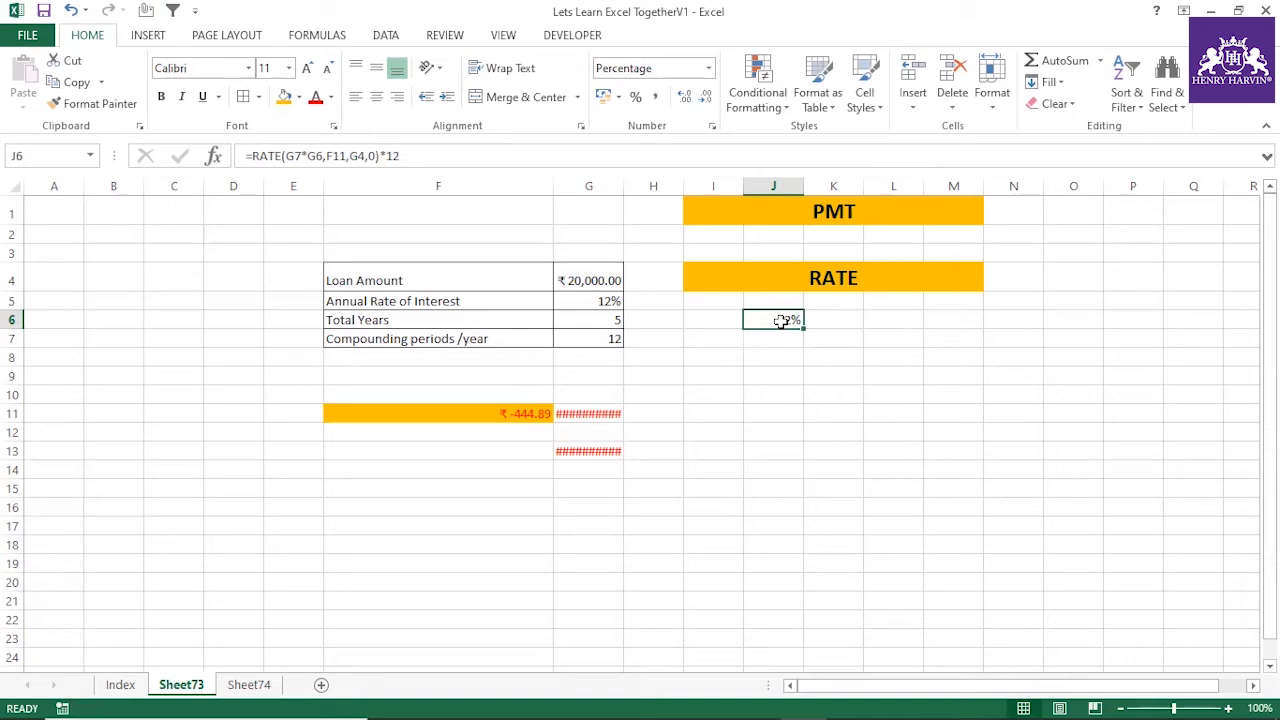
click(593, 278)
click(284, 96)
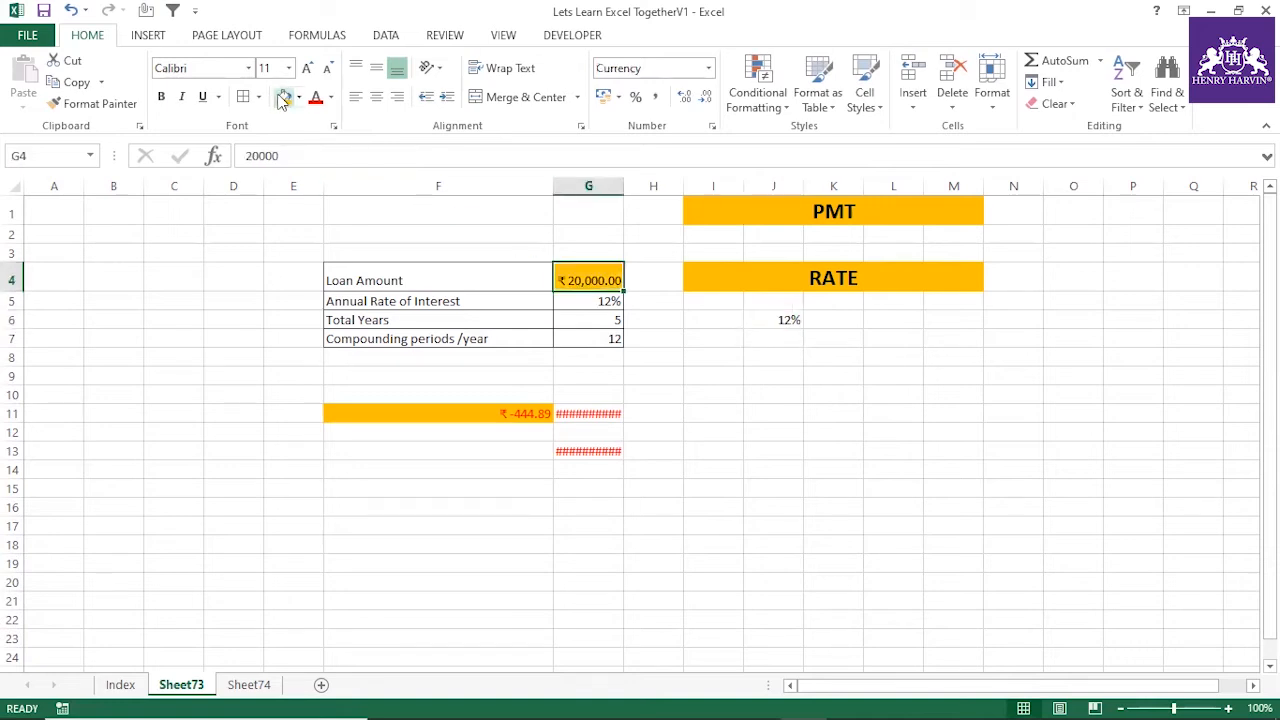
click(588, 318)
click(284, 96)
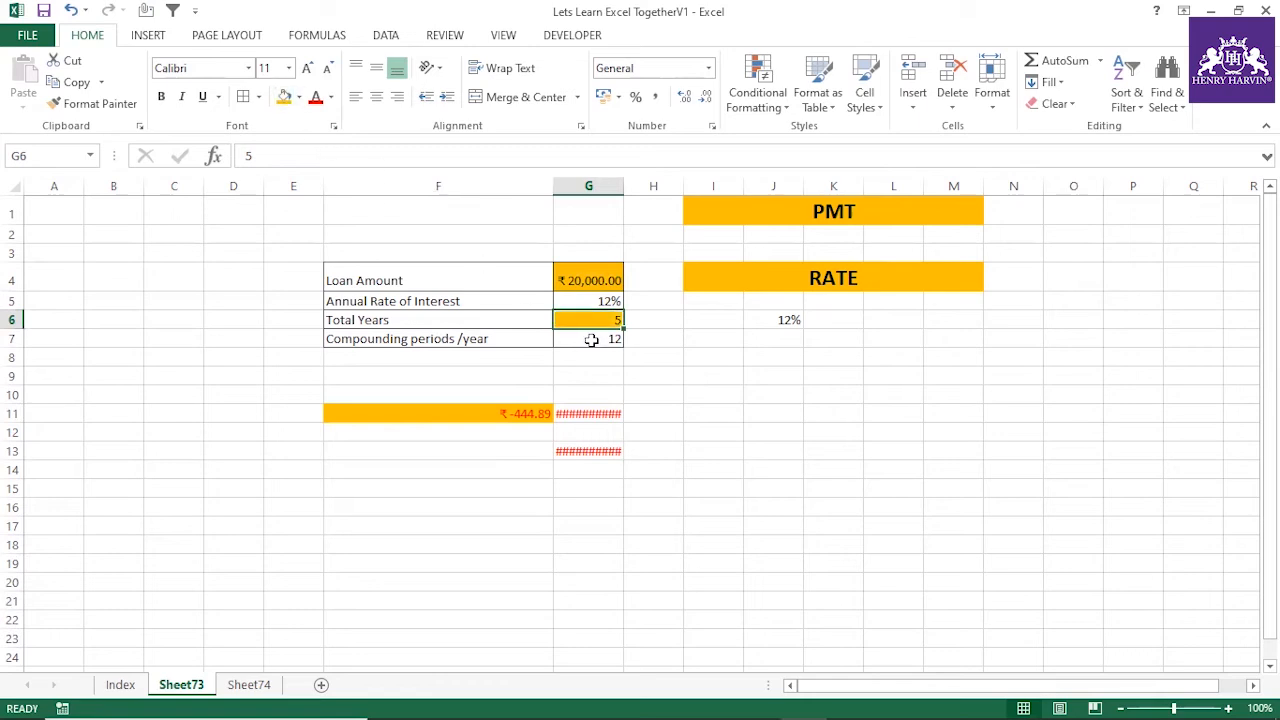
click(590, 340)
click(284, 96)
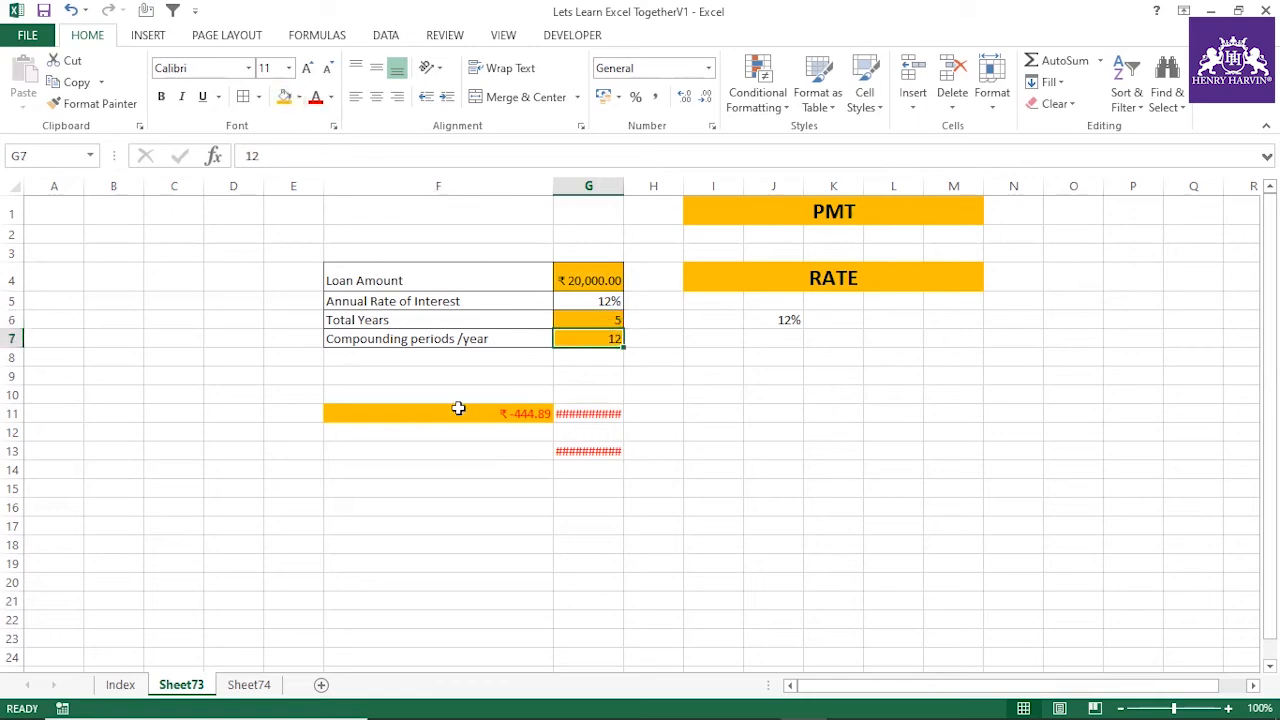
Review the loan inputs in G4:G7, the payment in F11 and the G7*G6 periods argument of J6's RATE formula
click(473, 412)
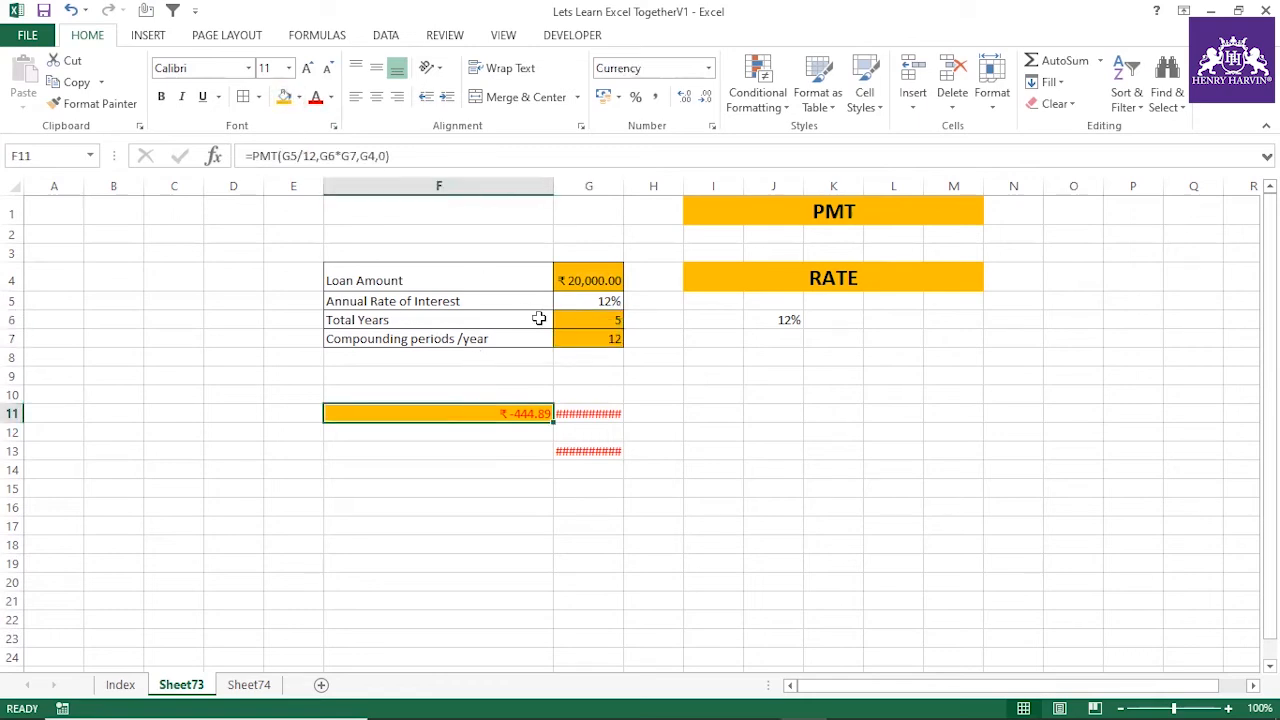
click(591, 282)
click(597, 302)
click(593, 320)
click(591, 336)
click(517, 414)
click(773, 321)
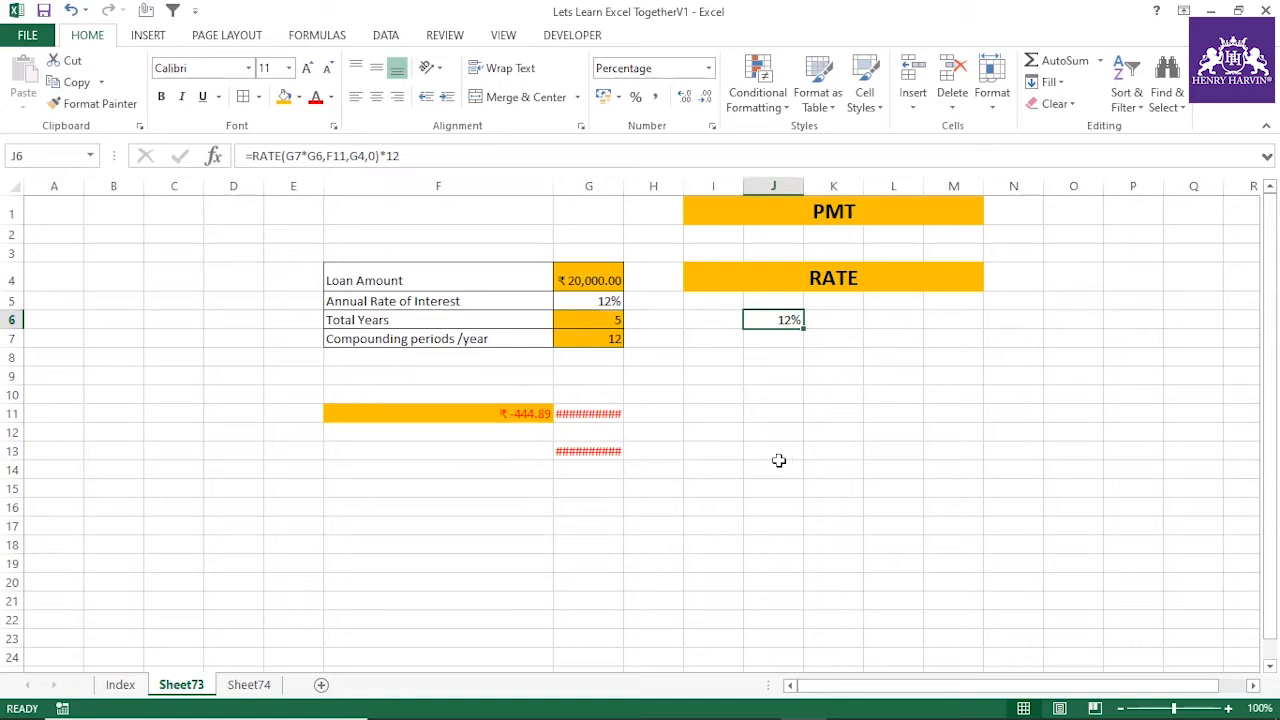
drag(380, 155, 285, 155)
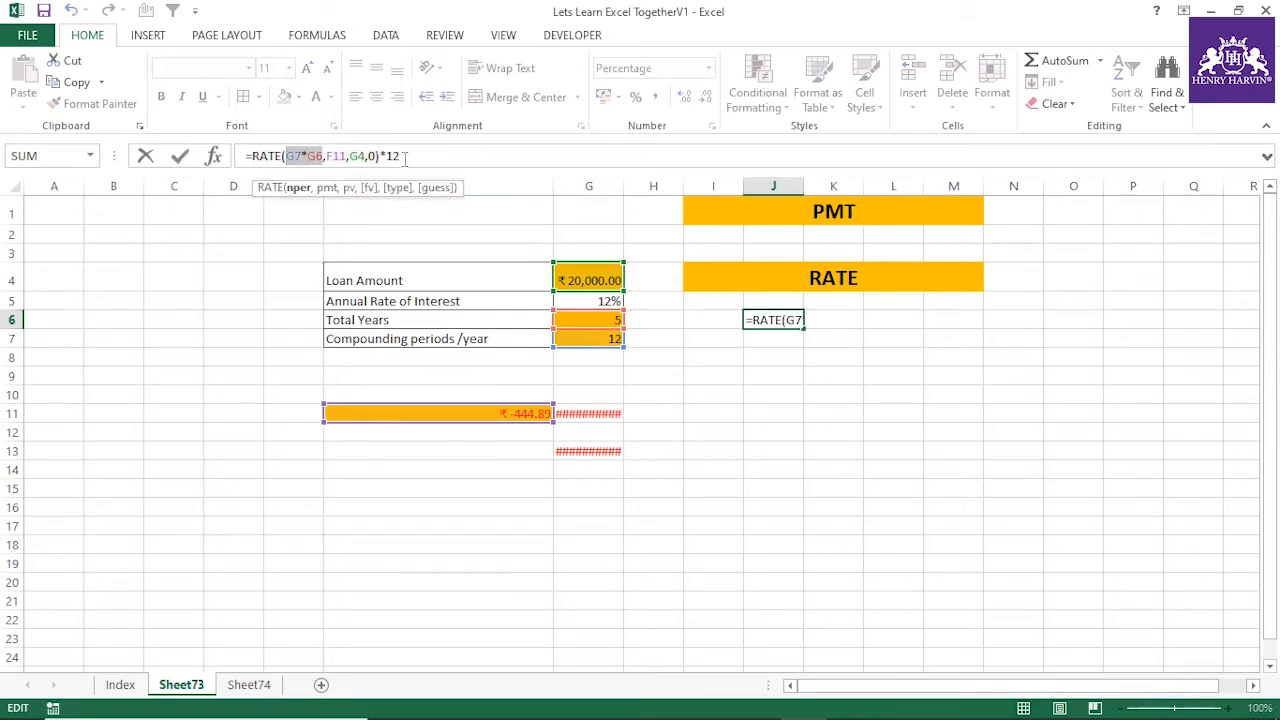
key(Return)
Remove the *12 multiplier from J6's formula so it reads =RATE(G7*G6,F11,G4,0)
click(774, 320)
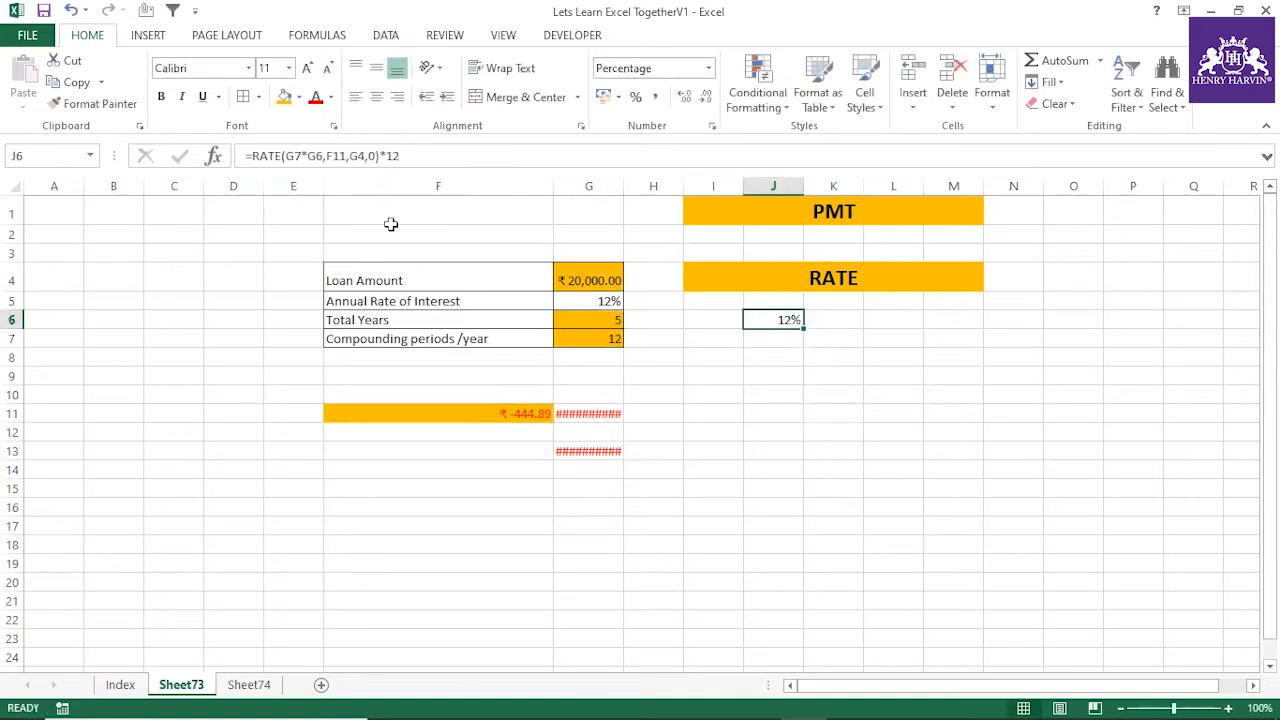
drag(382, 157, 461, 162)
key(BackSpace)
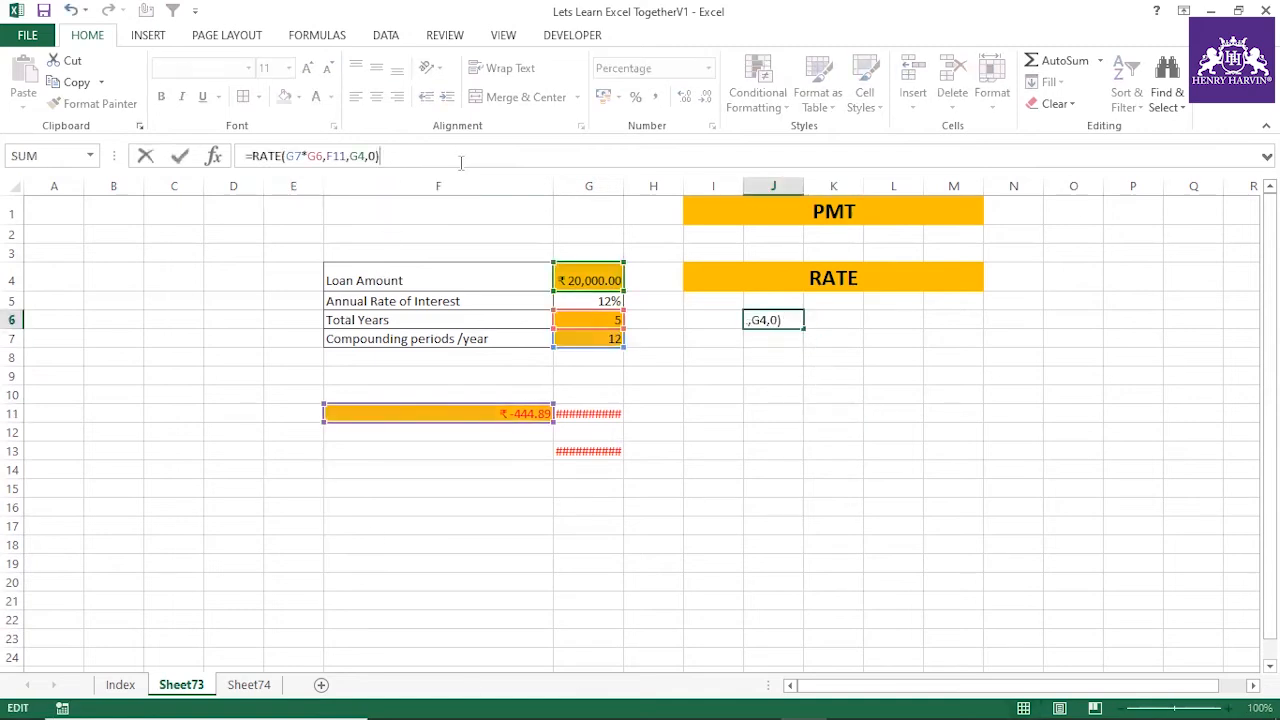
key(Return)
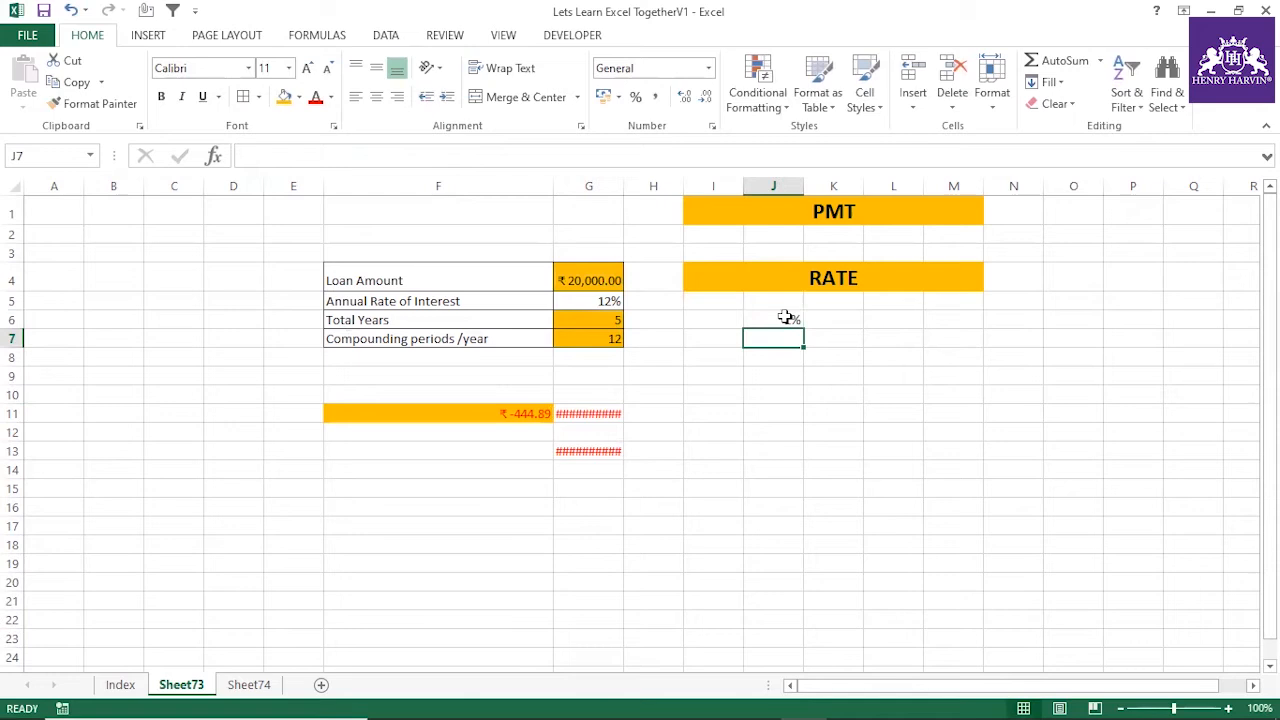
Restore the annual conversion in J6 by multiplying the RATE result by 12 again
click(788, 316)
click(413, 157)
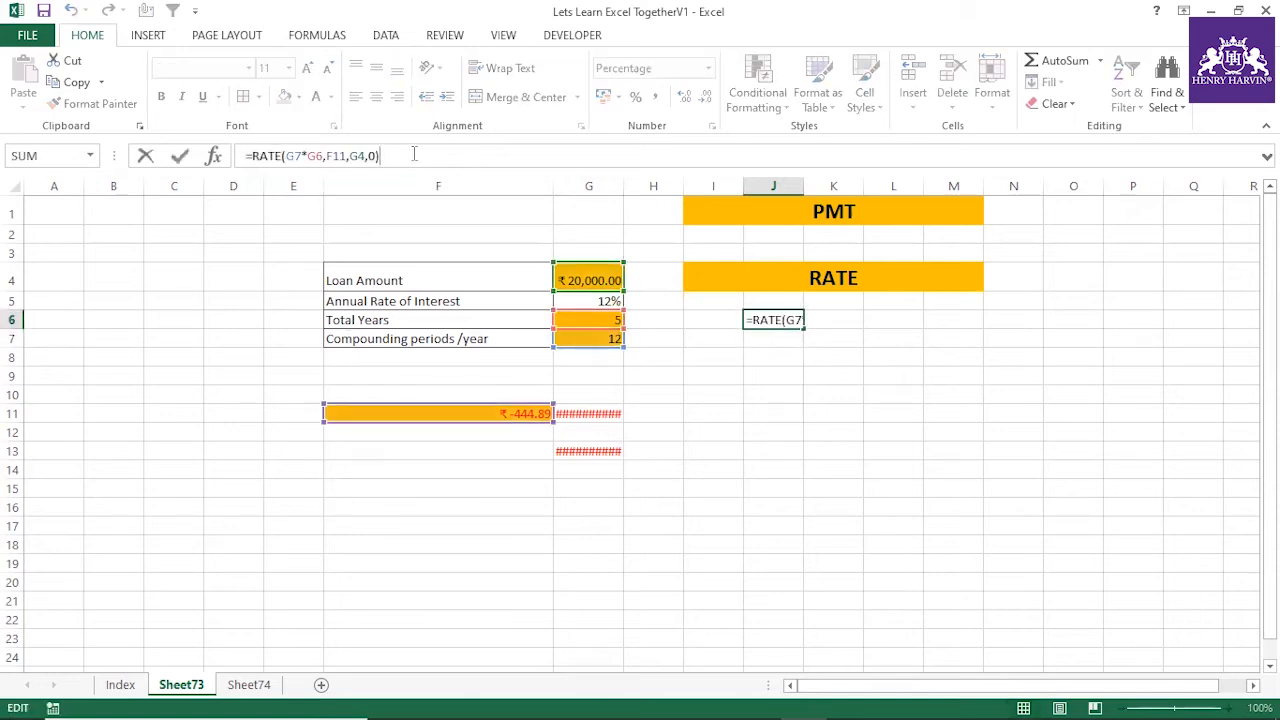
text(*12)
key(Return)
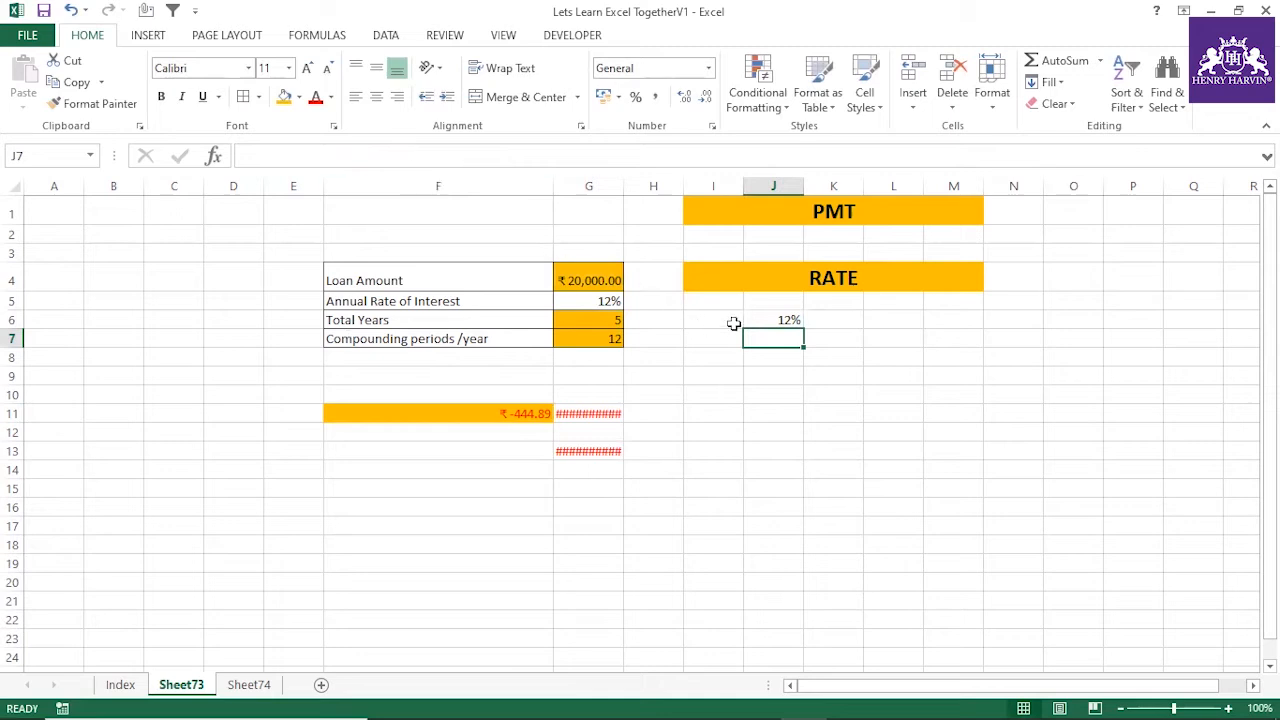
click(765, 321)
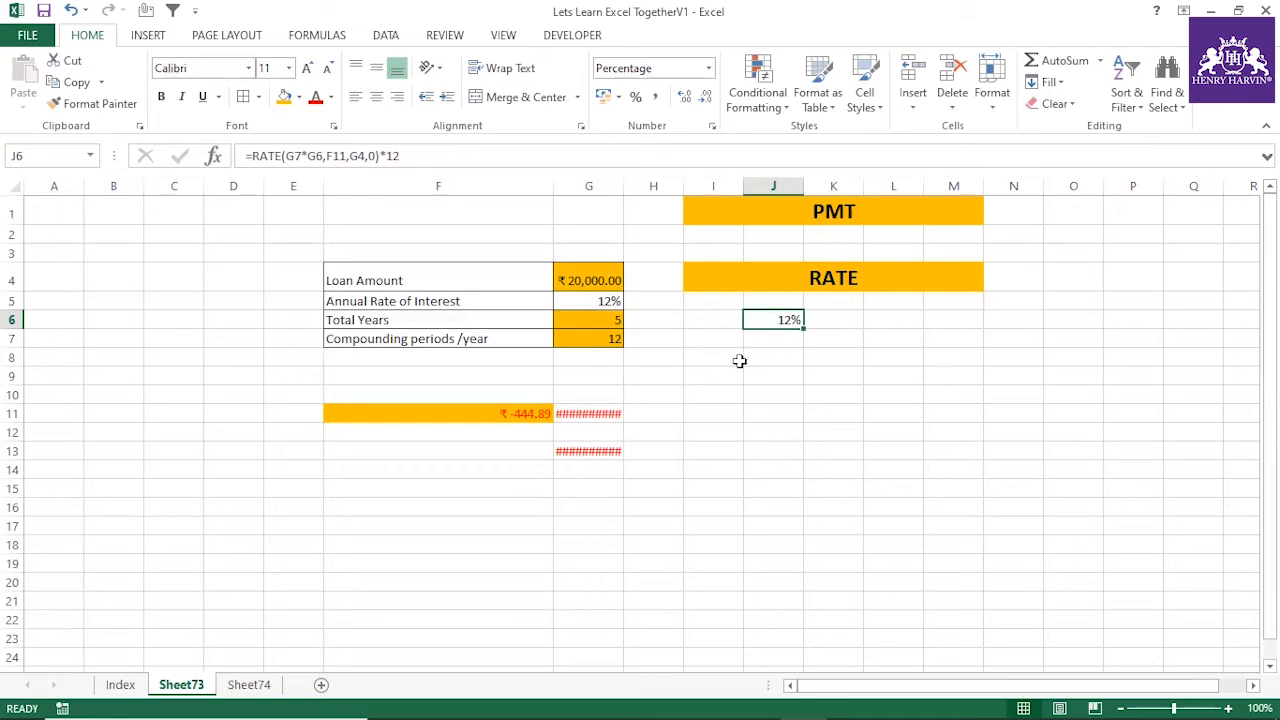
Clear the fill colour from the loan values in G4:G7
click(567, 277)
drag(567, 277, 580, 334)
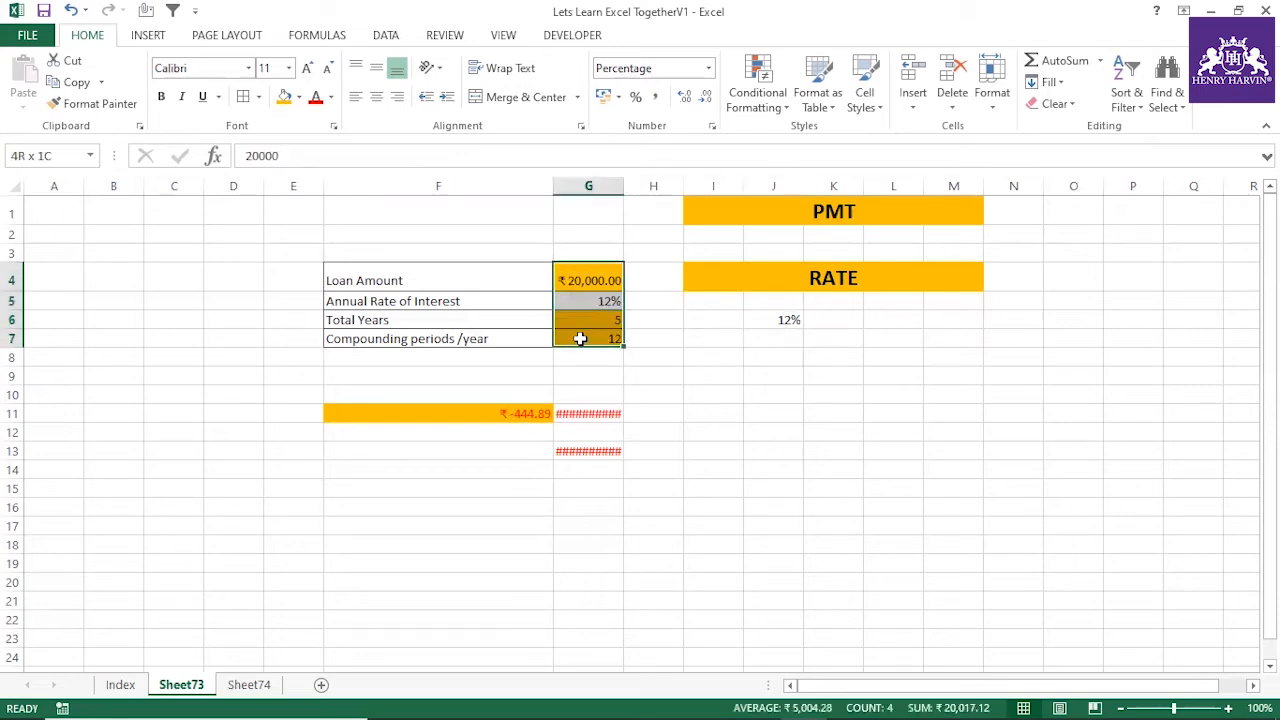
click(299, 97)
click(309, 260)
click(830, 430)
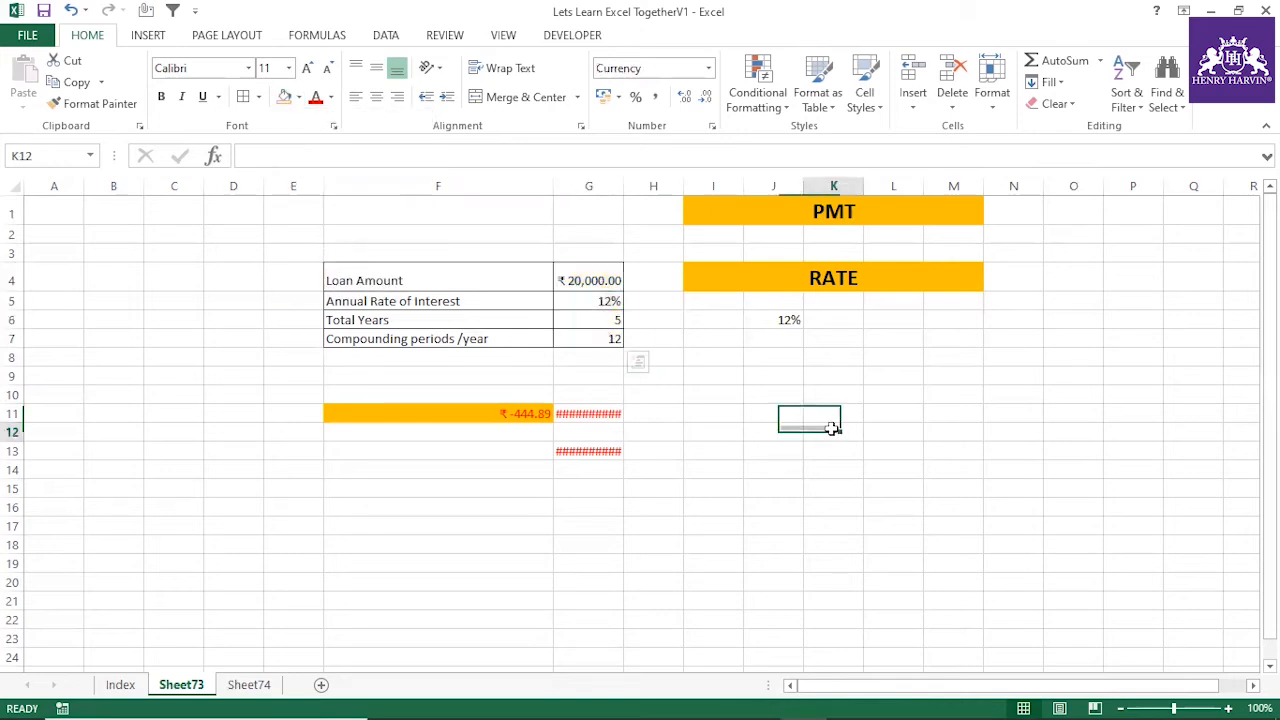
Copy the RATE heading from I4 to I9 and change the copied heading's text to NPER
click(713, 277)
key(ctrl+c)
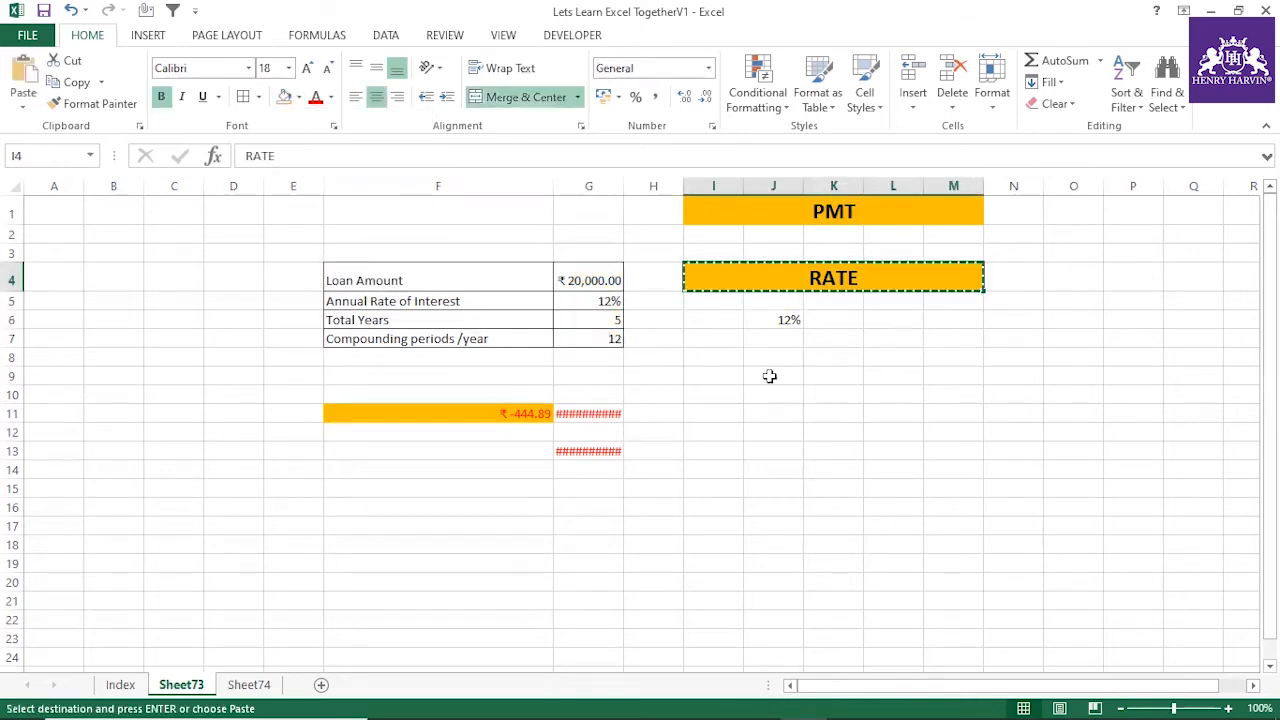
click(730, 374)
key(ctrl+v)
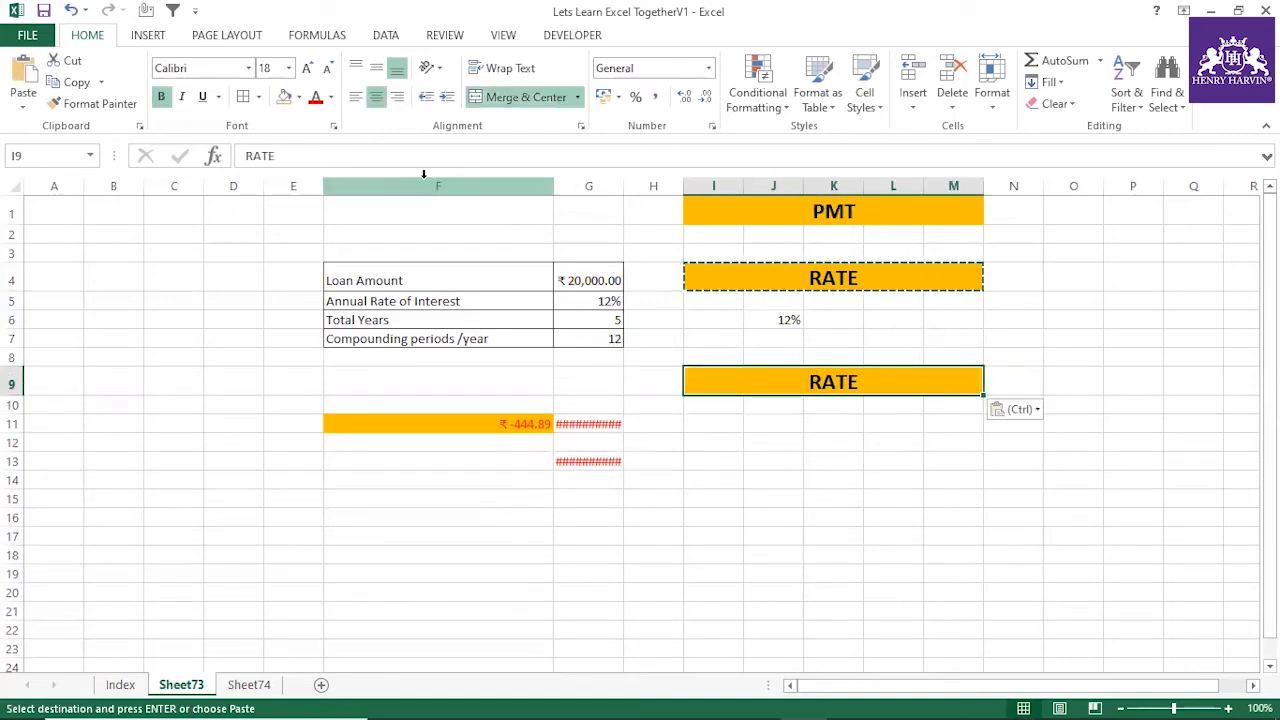
key(Escape)
double_click(259, 155)
key(BackSpace)
text(NPER)
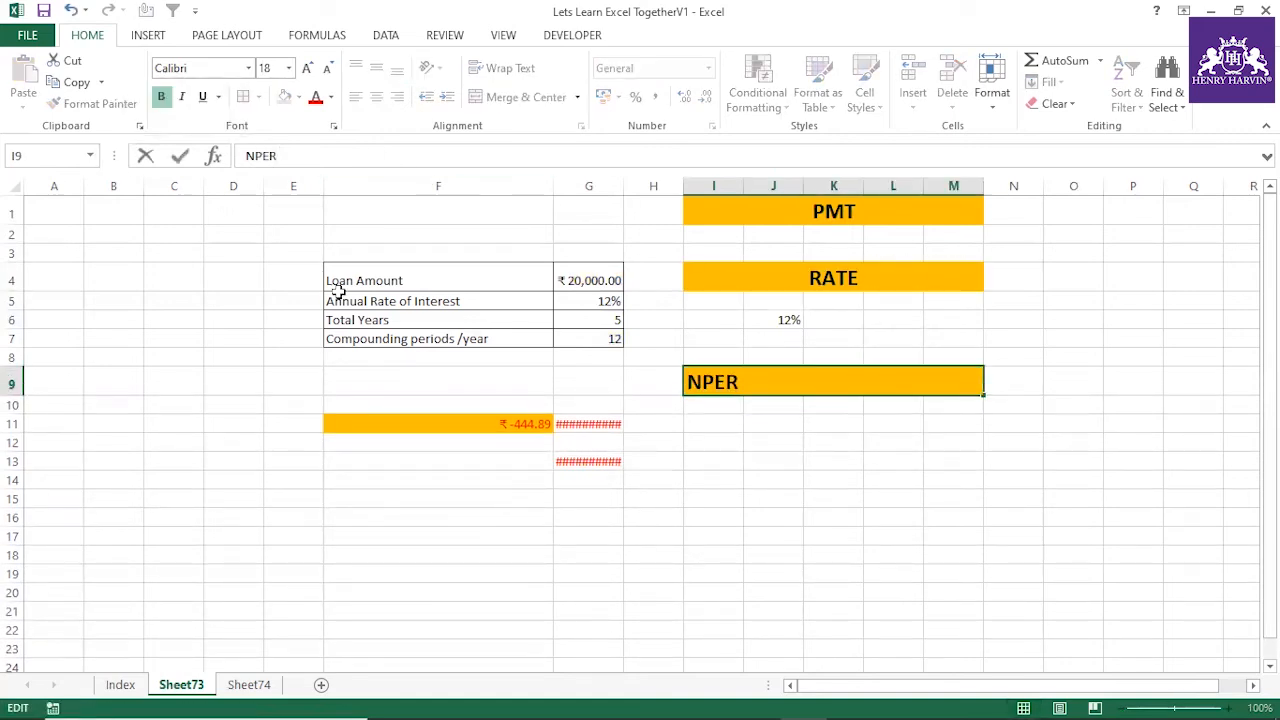
click(722, 459)
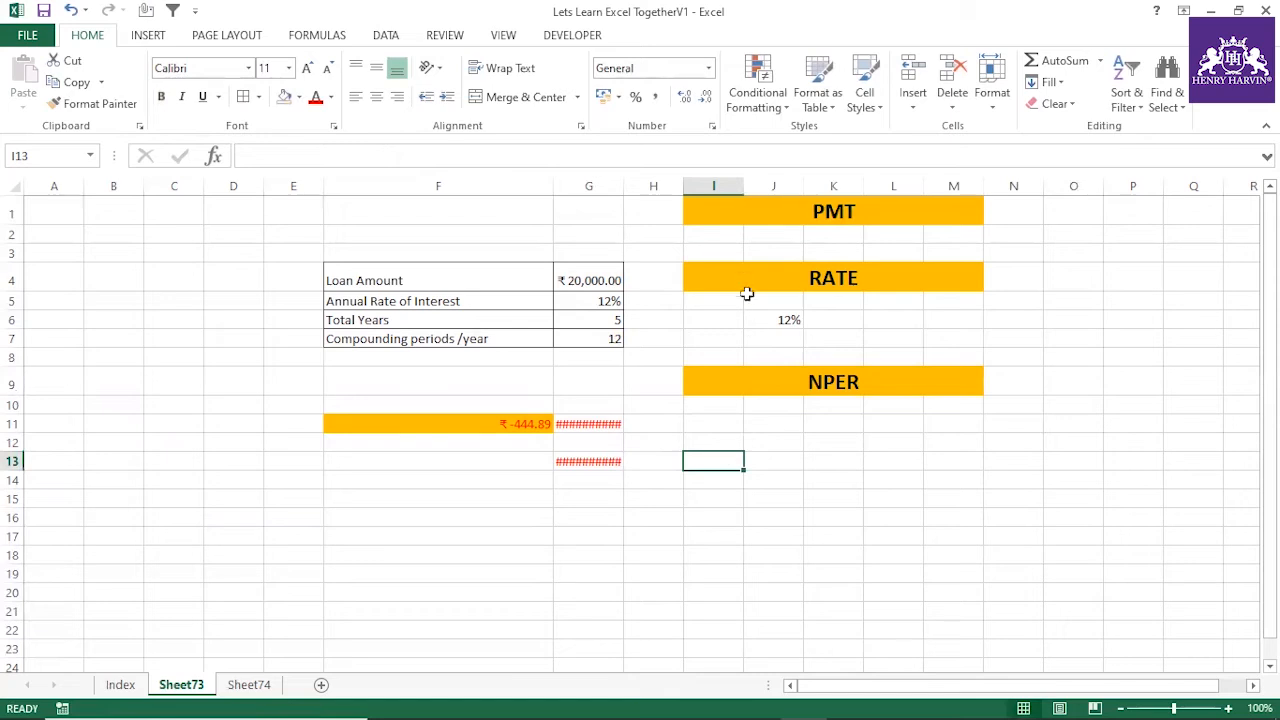
Autofit the width of column G so its currency values are fully readable
click(752, 212)
click(780, 272)
click(789, 370)
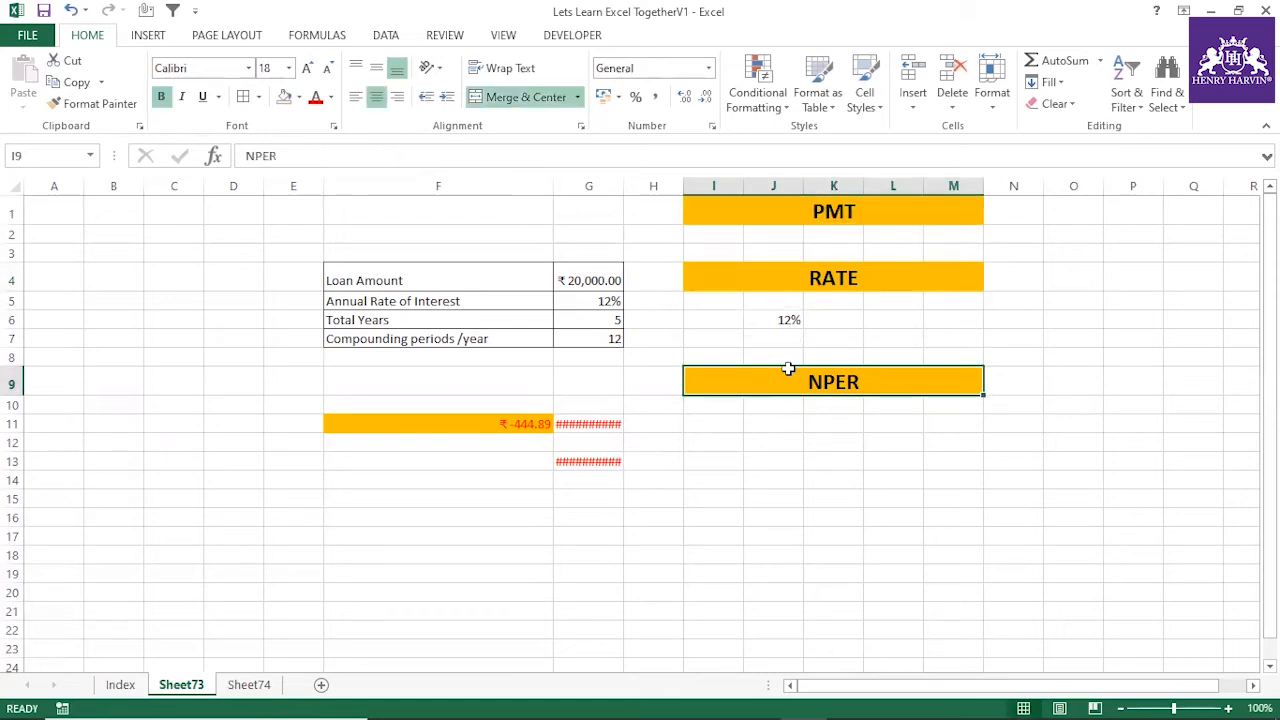
double_click(622, 181)
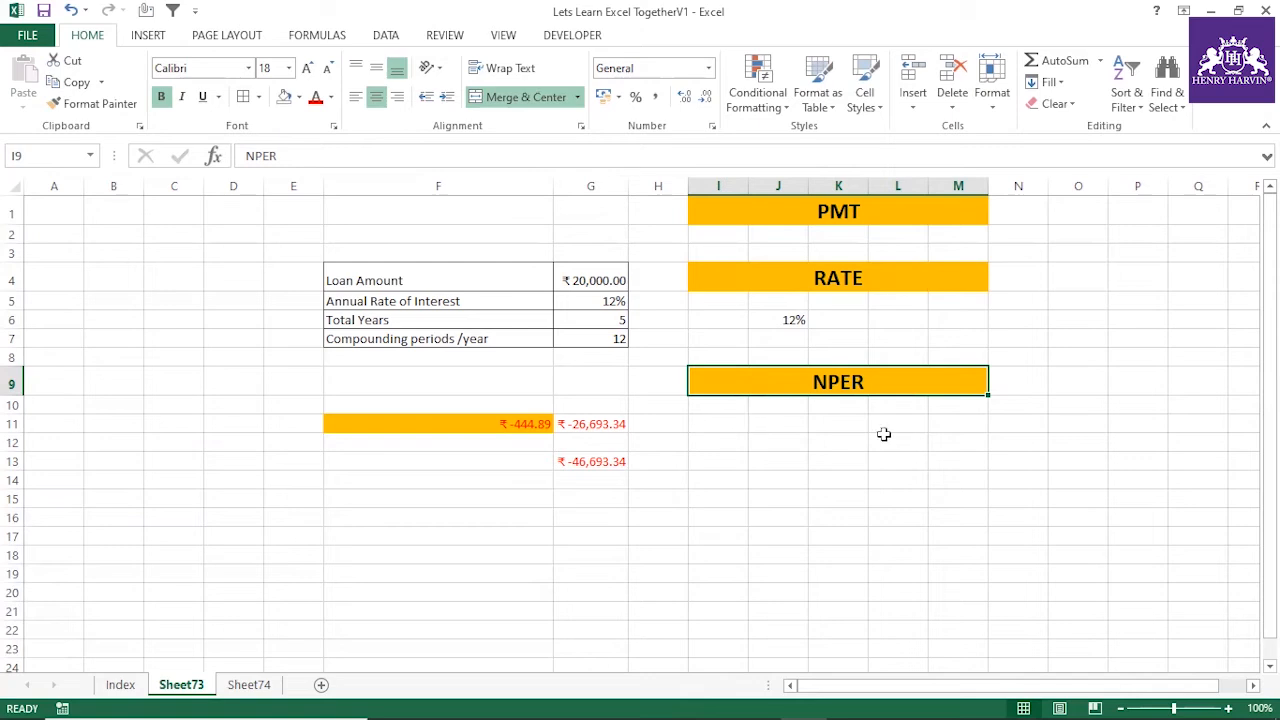
click(737, 430)
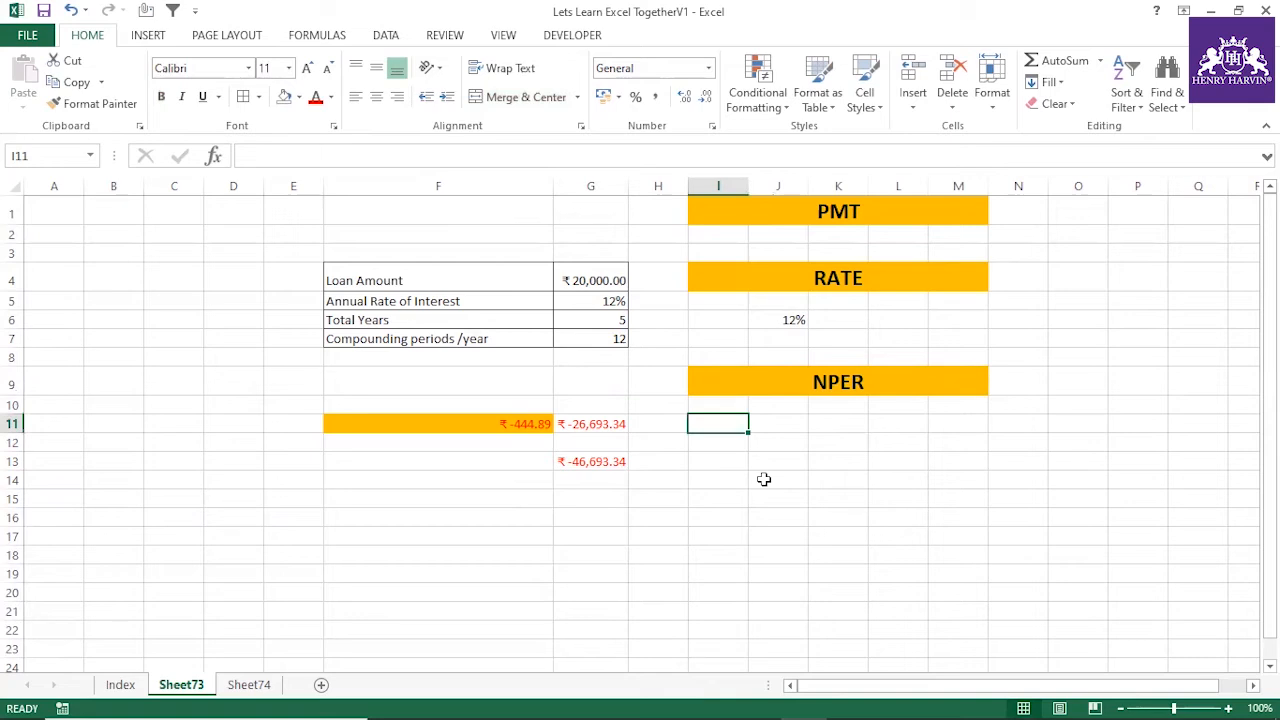
text(=)
key(Escape)
text(=NPER()
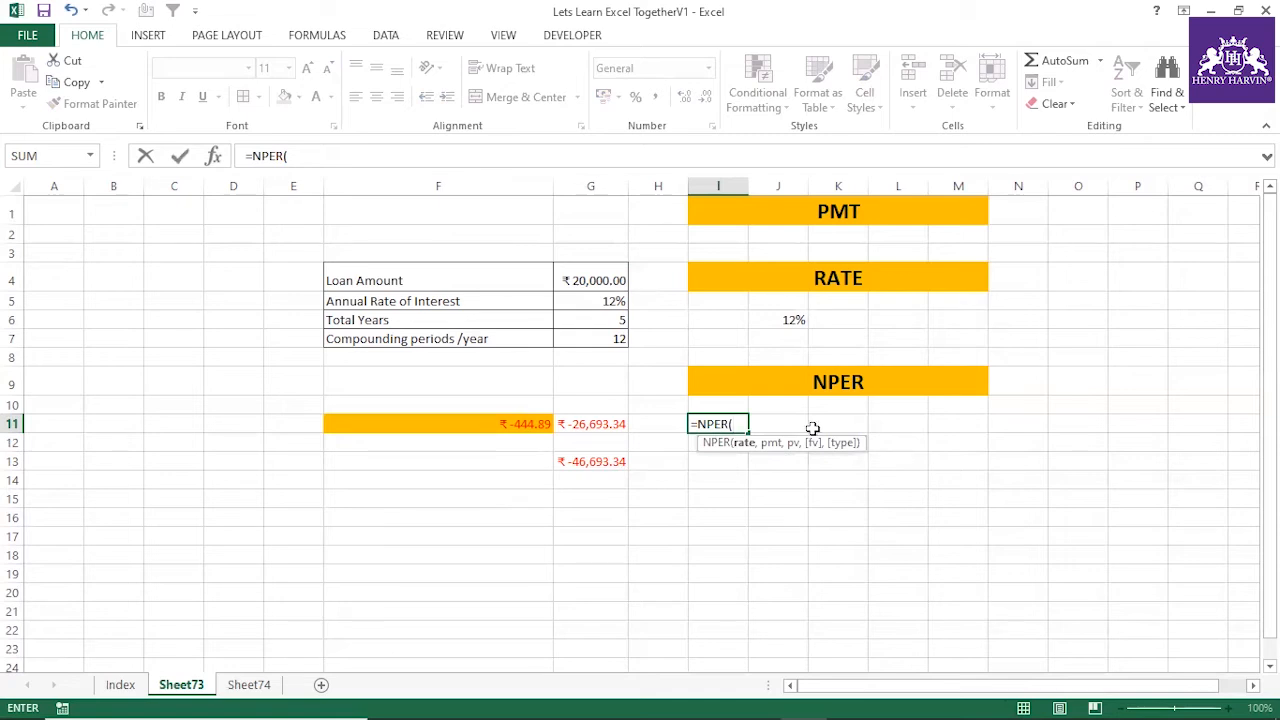
click(597, 301)
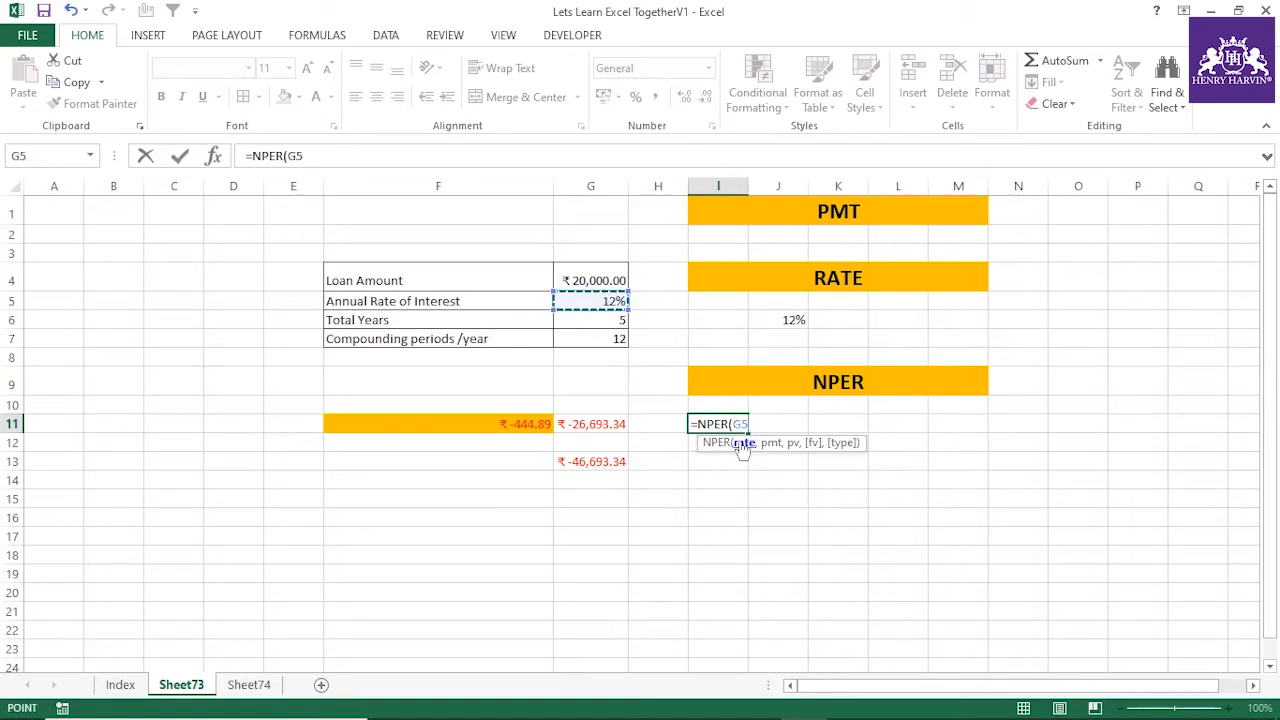
key(BackSpace)
key(BackSpace)
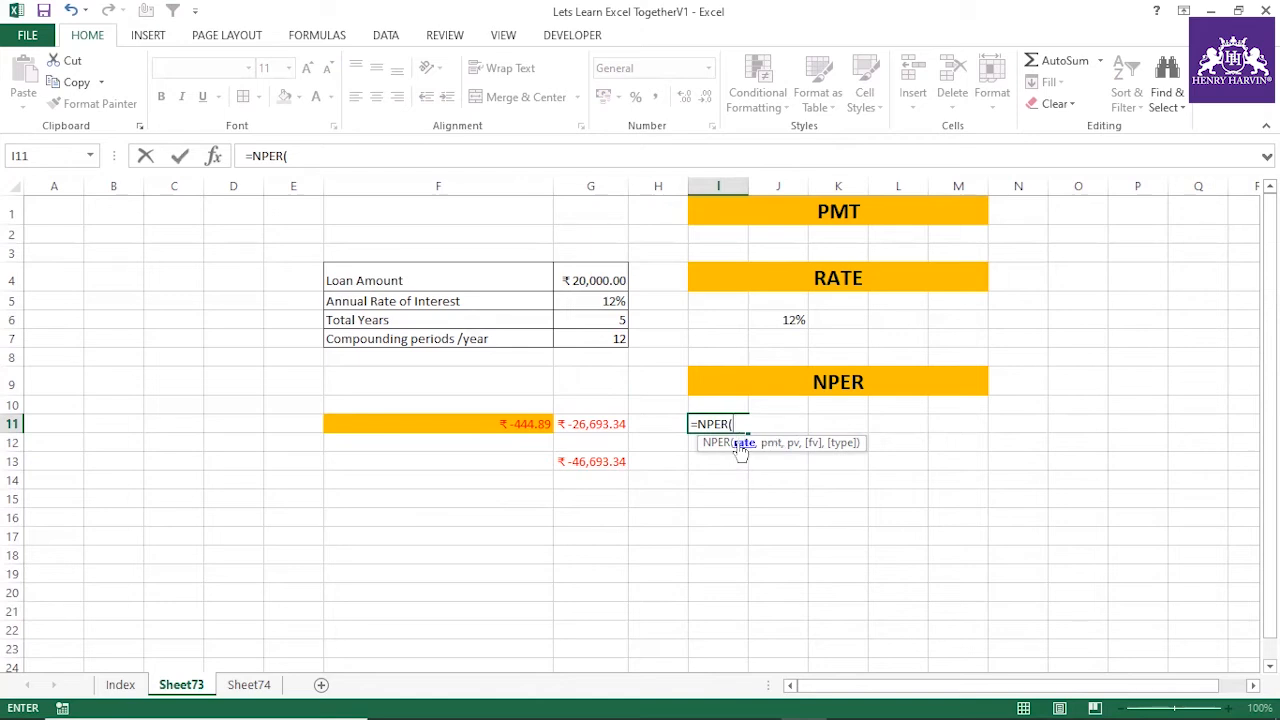
key(Escape)
Highlight the total years and compounding periods values in G6:G7 with yellow fill
drag(616, 322, 610, 338)
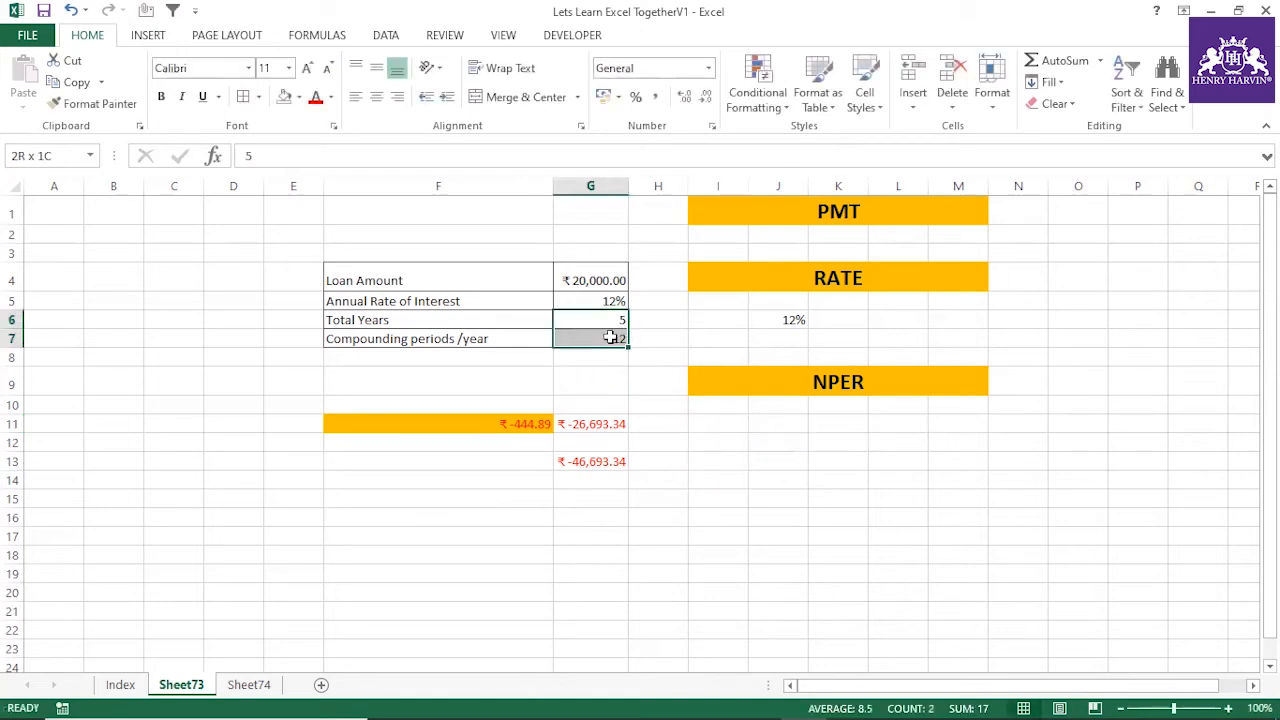
click(300, 100)
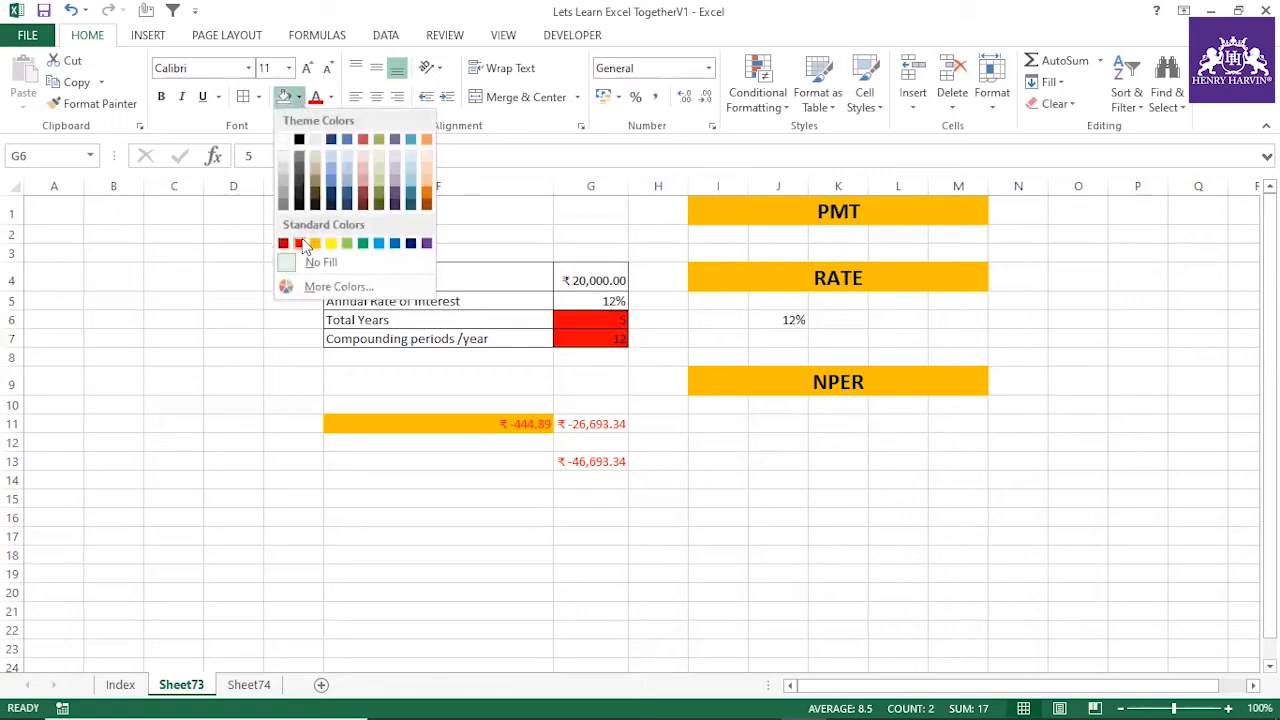
click(336, 244)
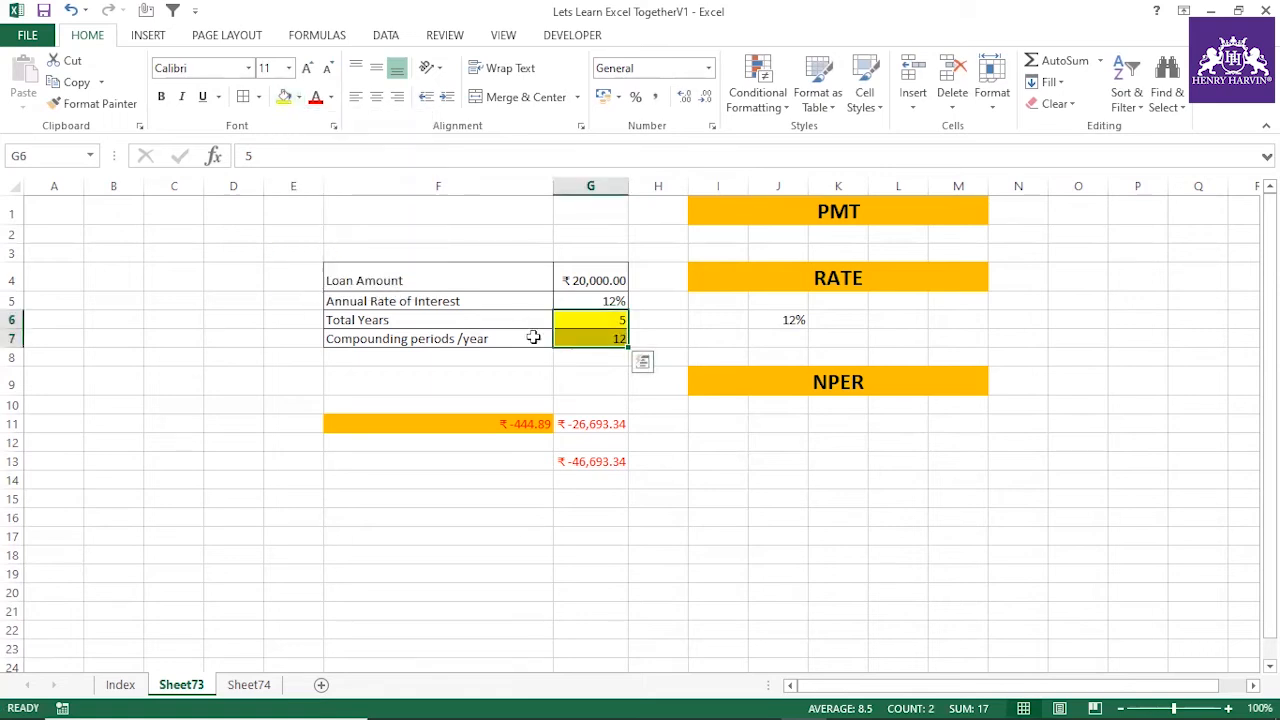
click(590, 285)
click(593, 302)
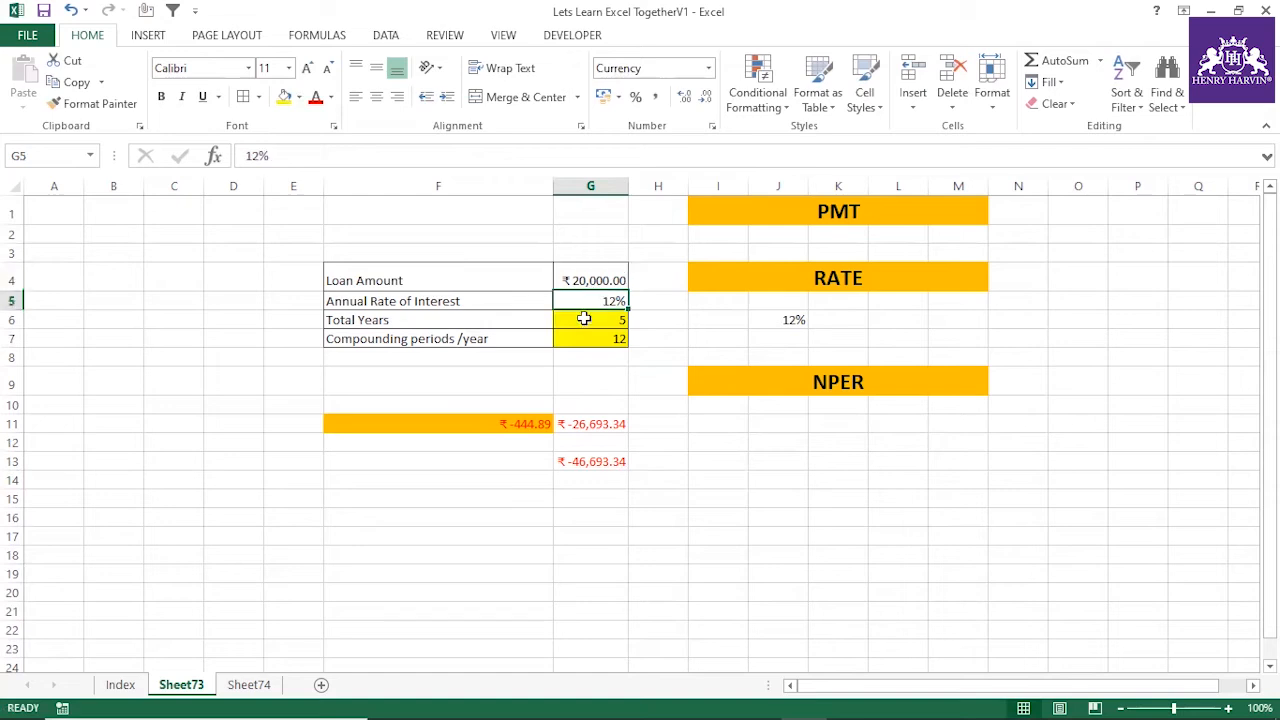
click(533, 422)
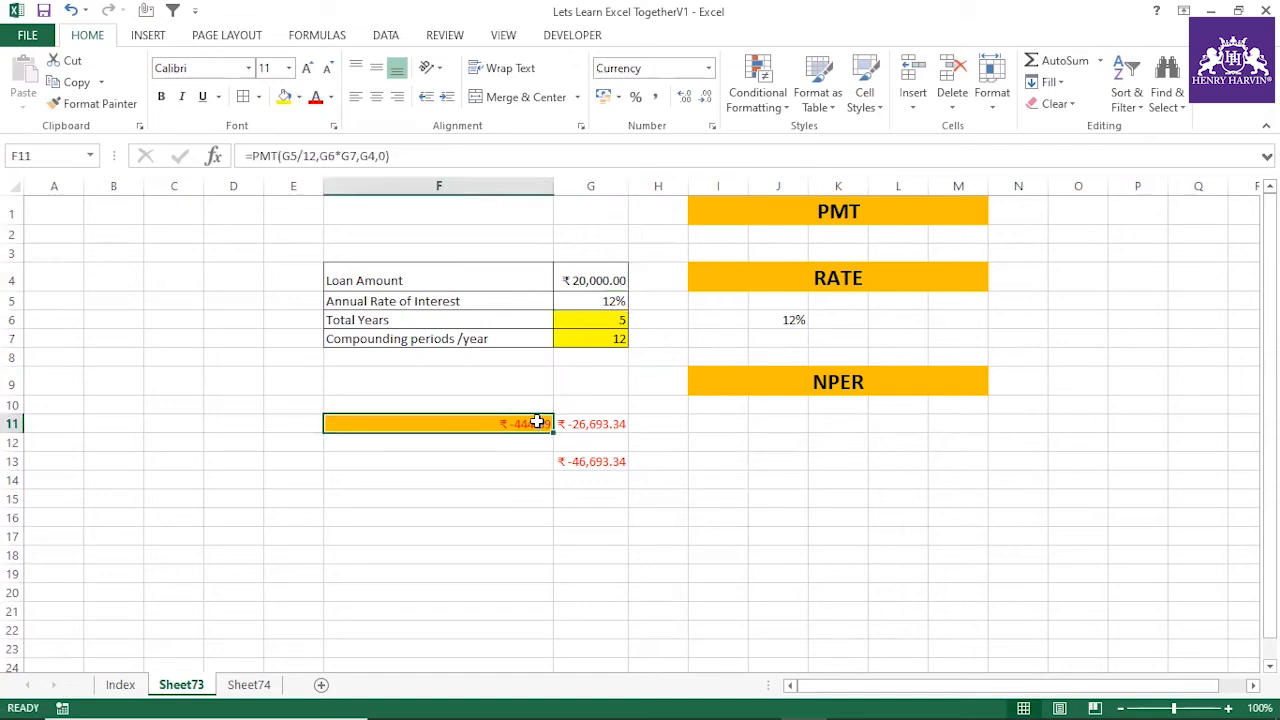
Calculate the loan's number of payment periods in J10 with =NPER(G5/12,F11,G4)
click(755, 405)
text(=nper()
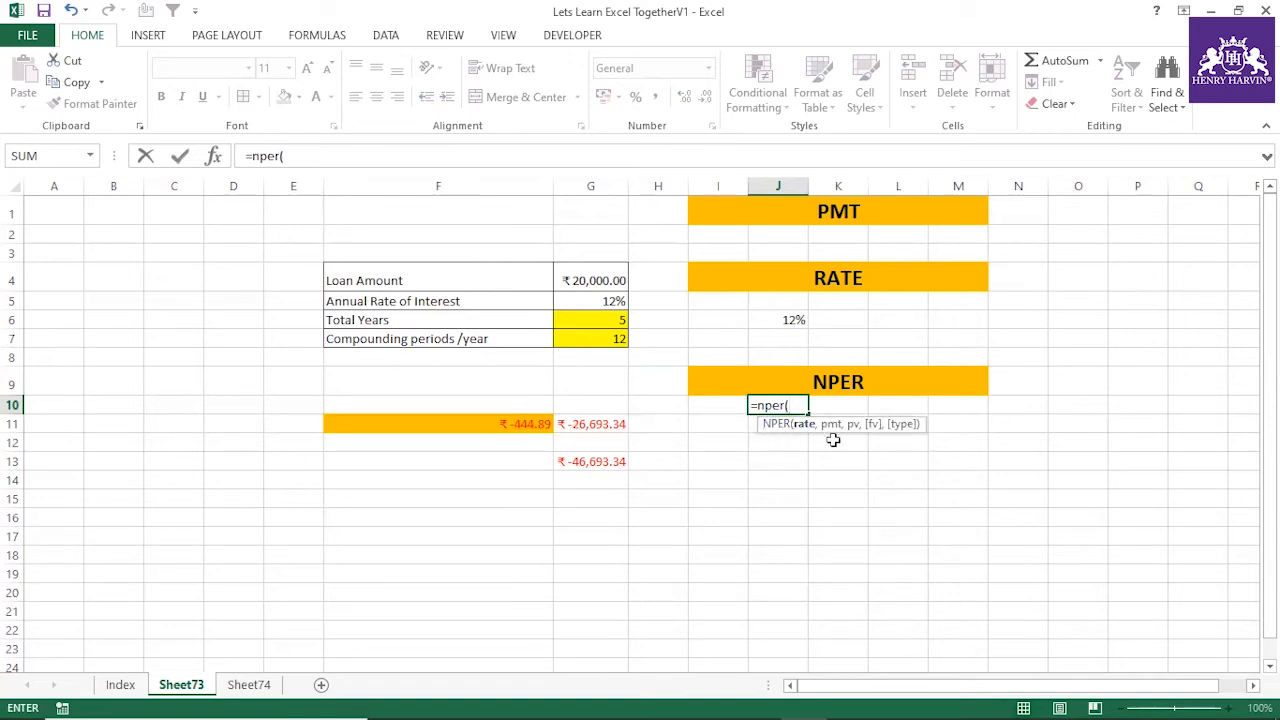
click(598, 302)
text(/12,)
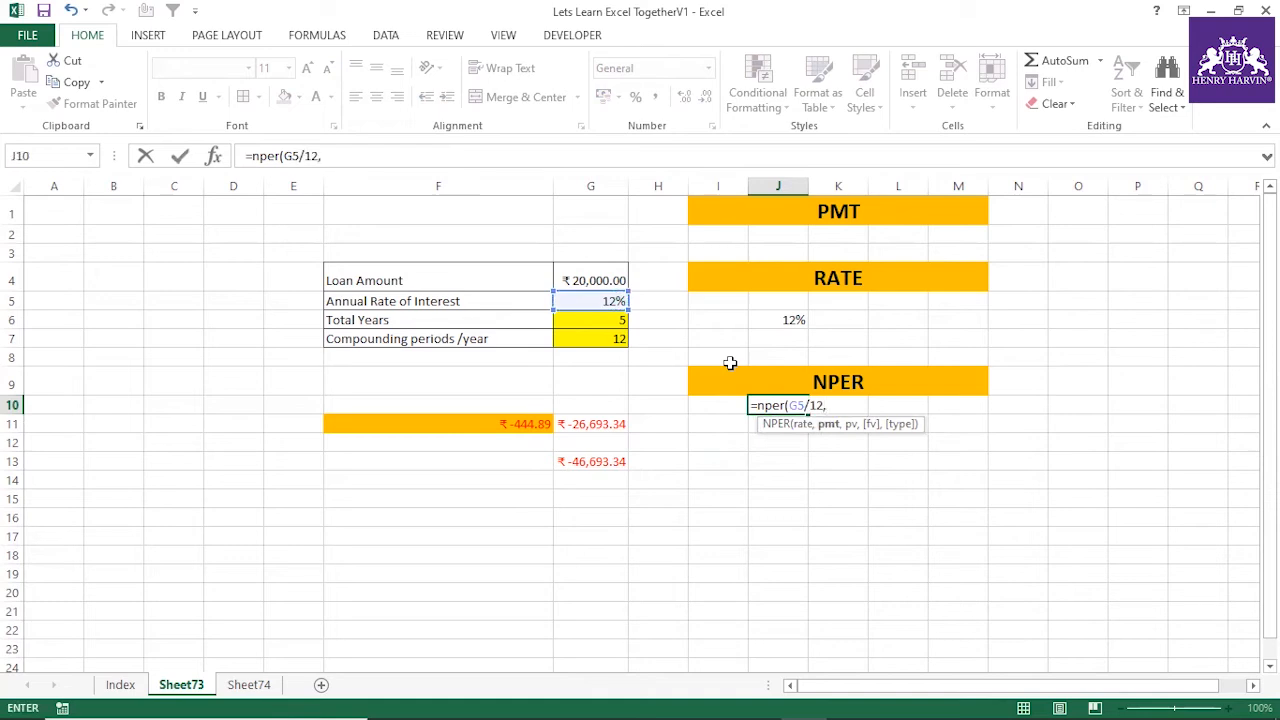
click(523, 422)
text(,)
click(592, 276)
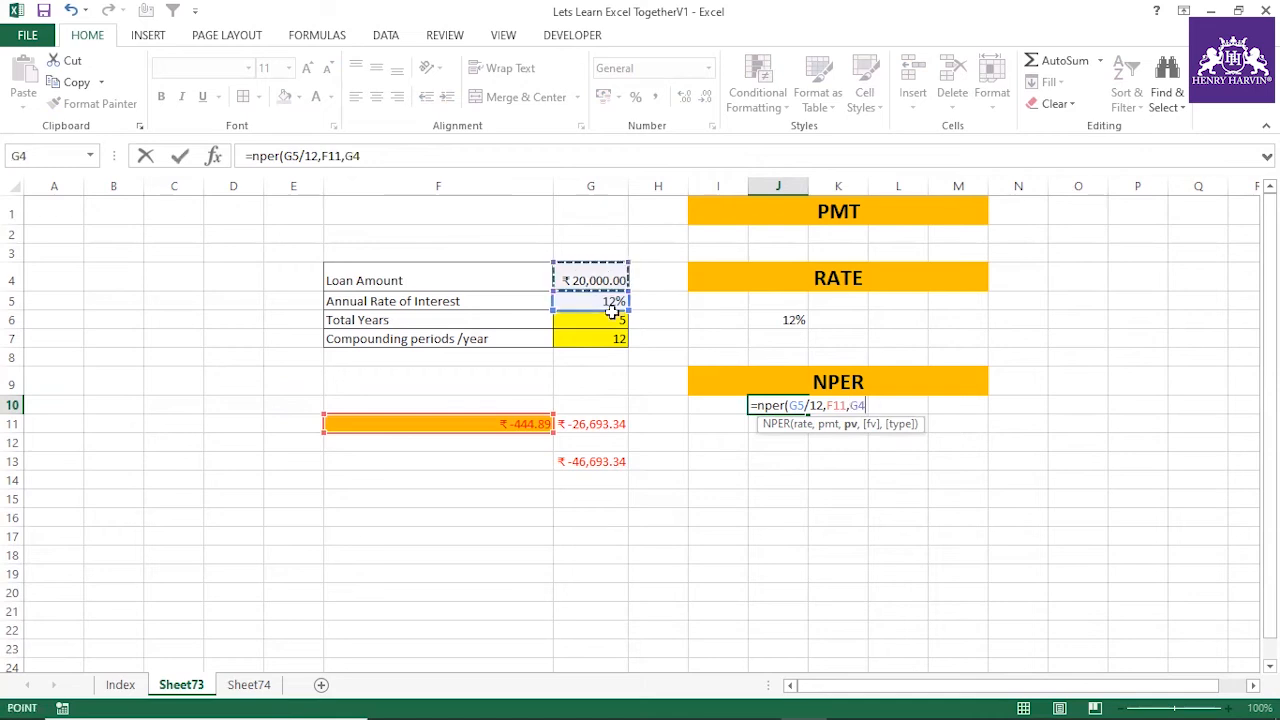
key(Return)
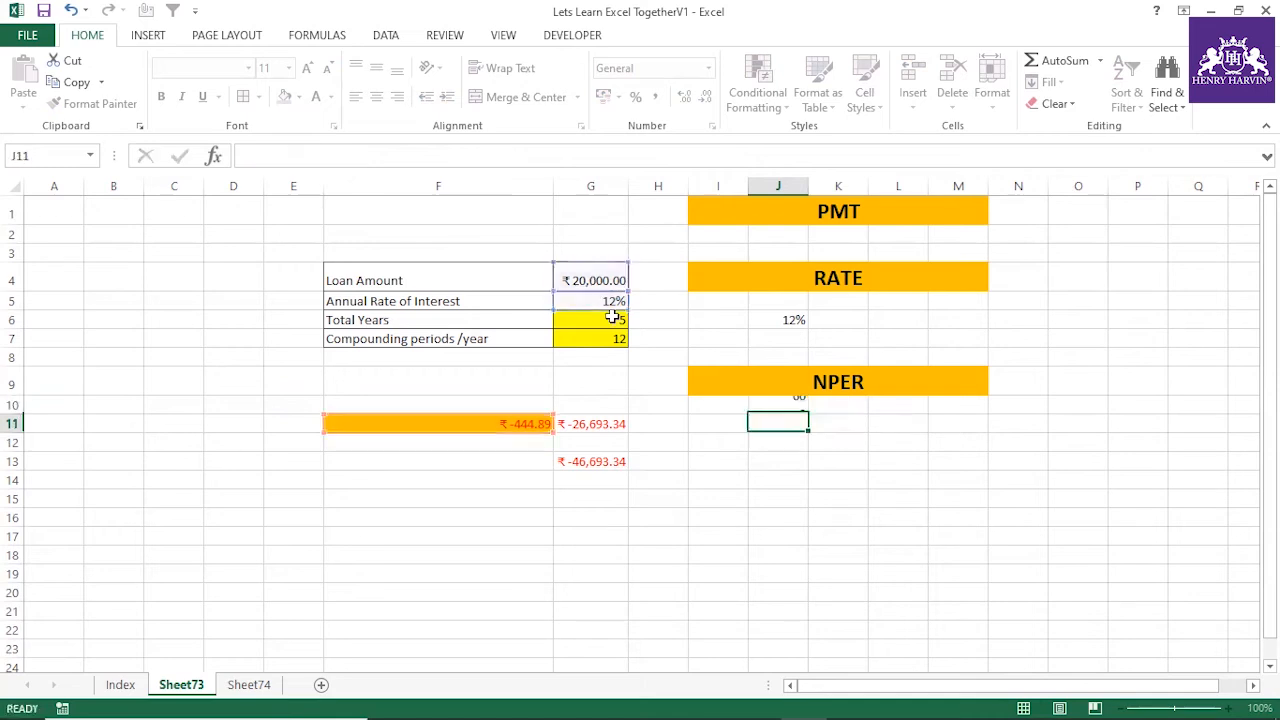
click(779, 403)
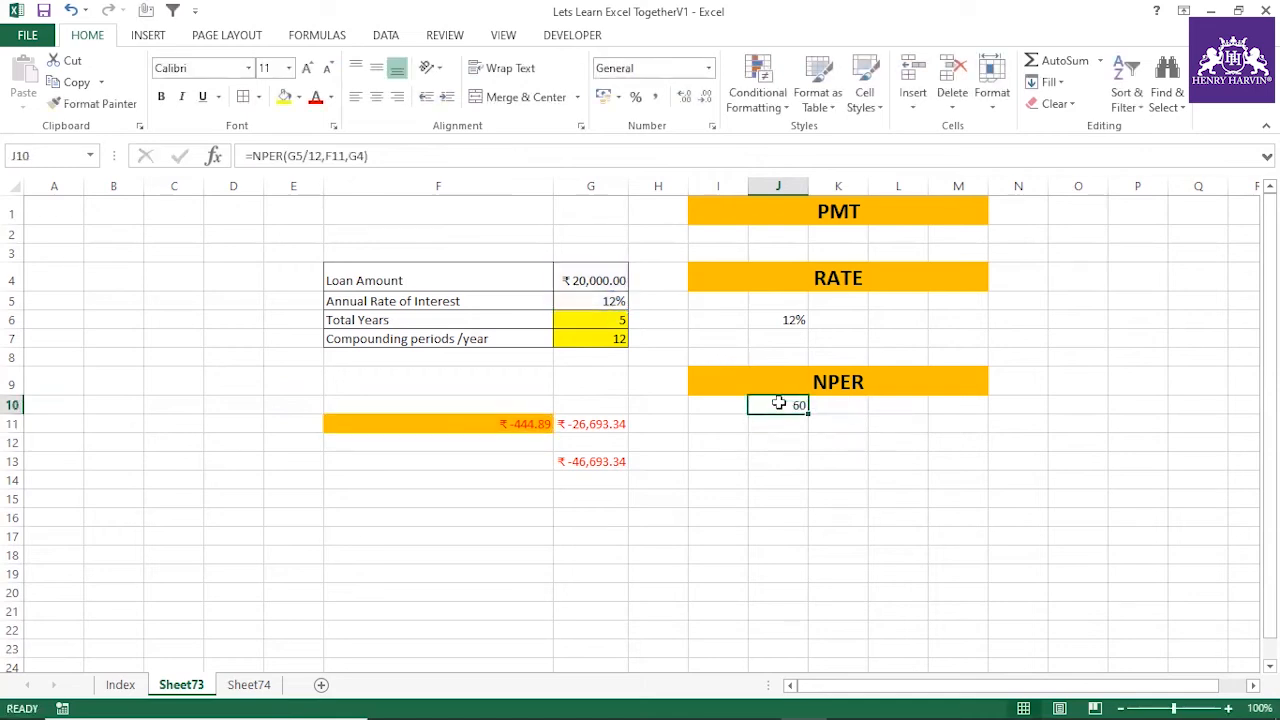
Compare the NPER result in J10 with the total years, compounding periods, loan amount and interest rate in G4:G7
click(614, 324)
click(779, 403)
drag(614, 326, 614, 340)
click(797, 407)
drag(598, 277, 600, 300)
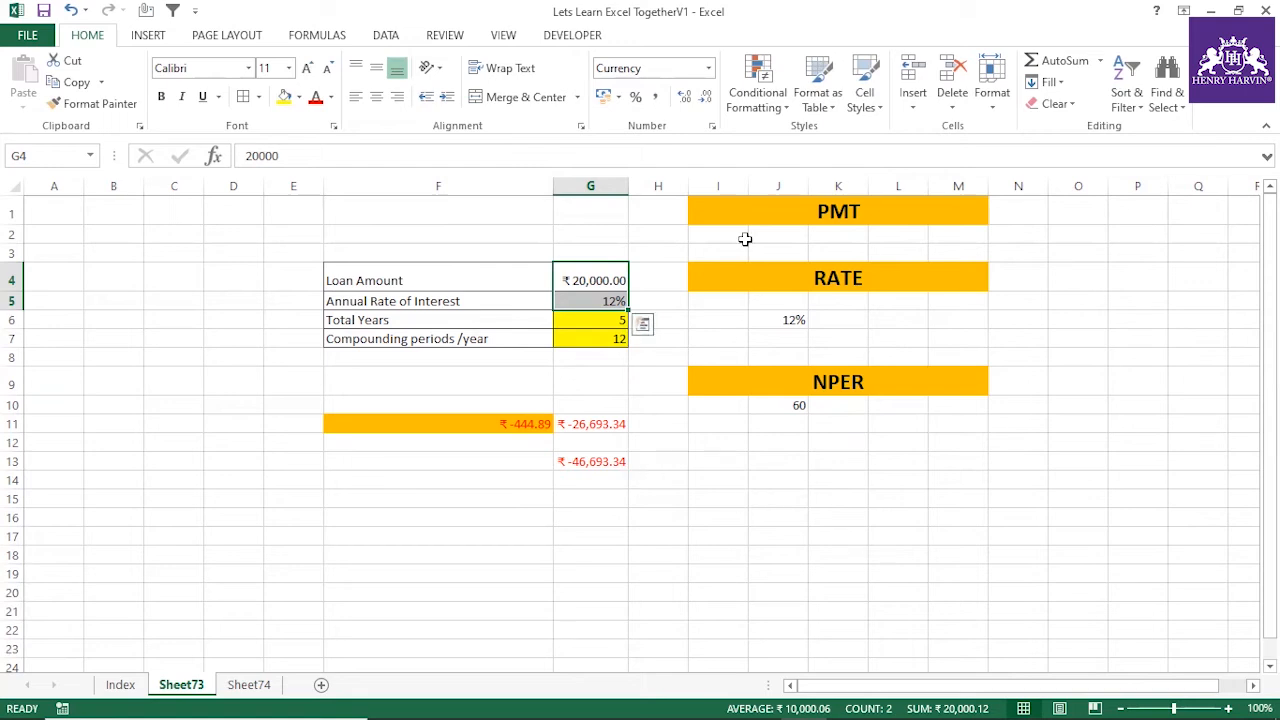
Review the PMT, RATE and NPER headings and examine the RATE formula in J6 and the NPER formula in J10
click(765, 206)
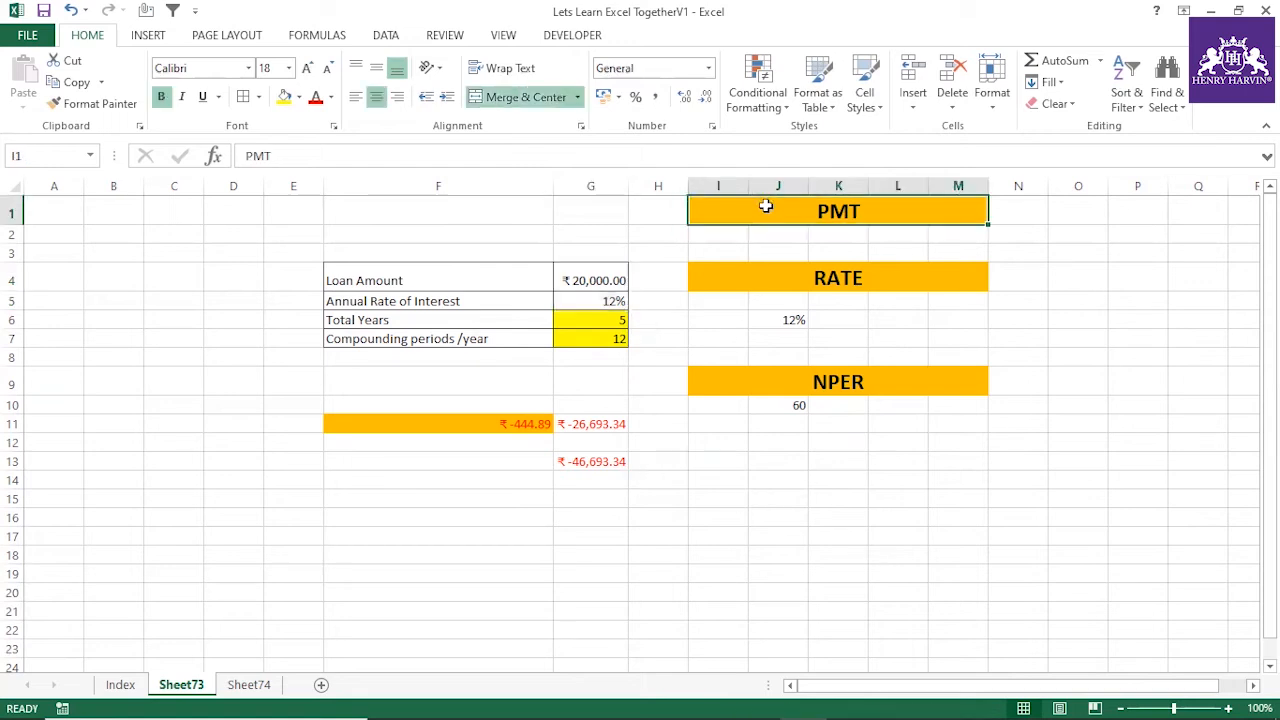
click(791, 272)
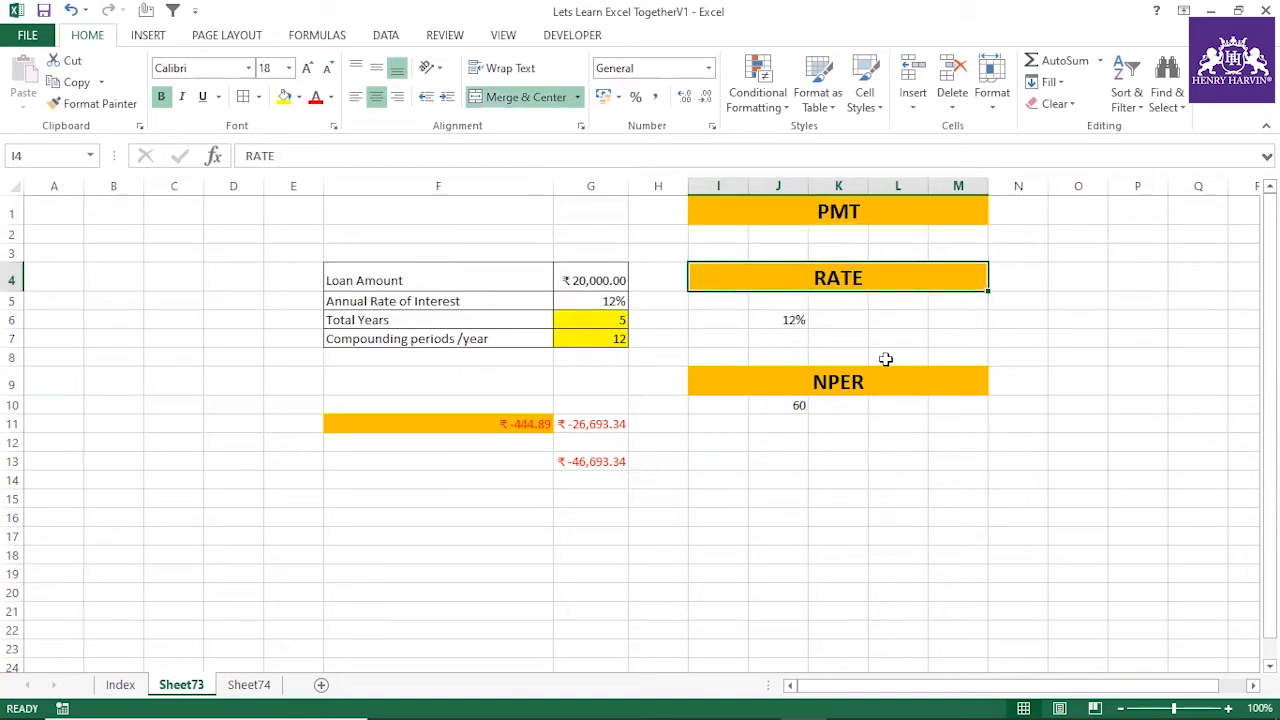
click(851, 381)
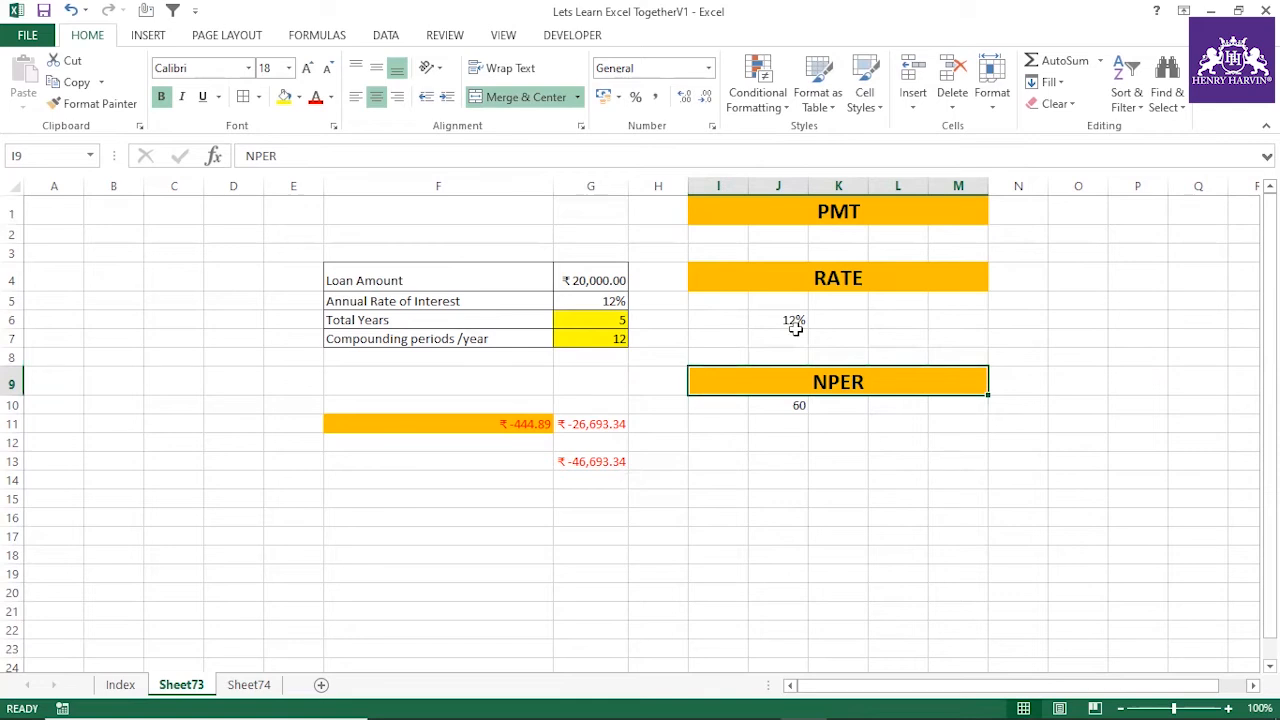
click(773, 407)
click(779, 320)
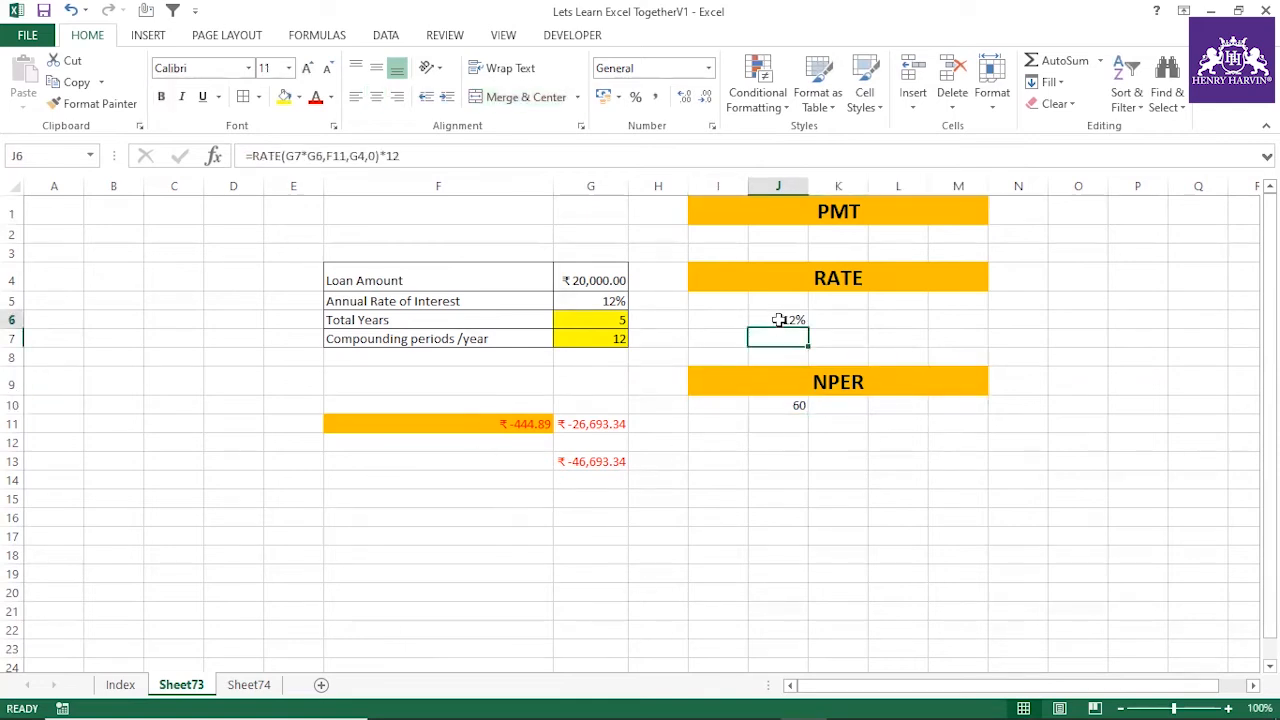
click(797, 405)
click(800, 320)
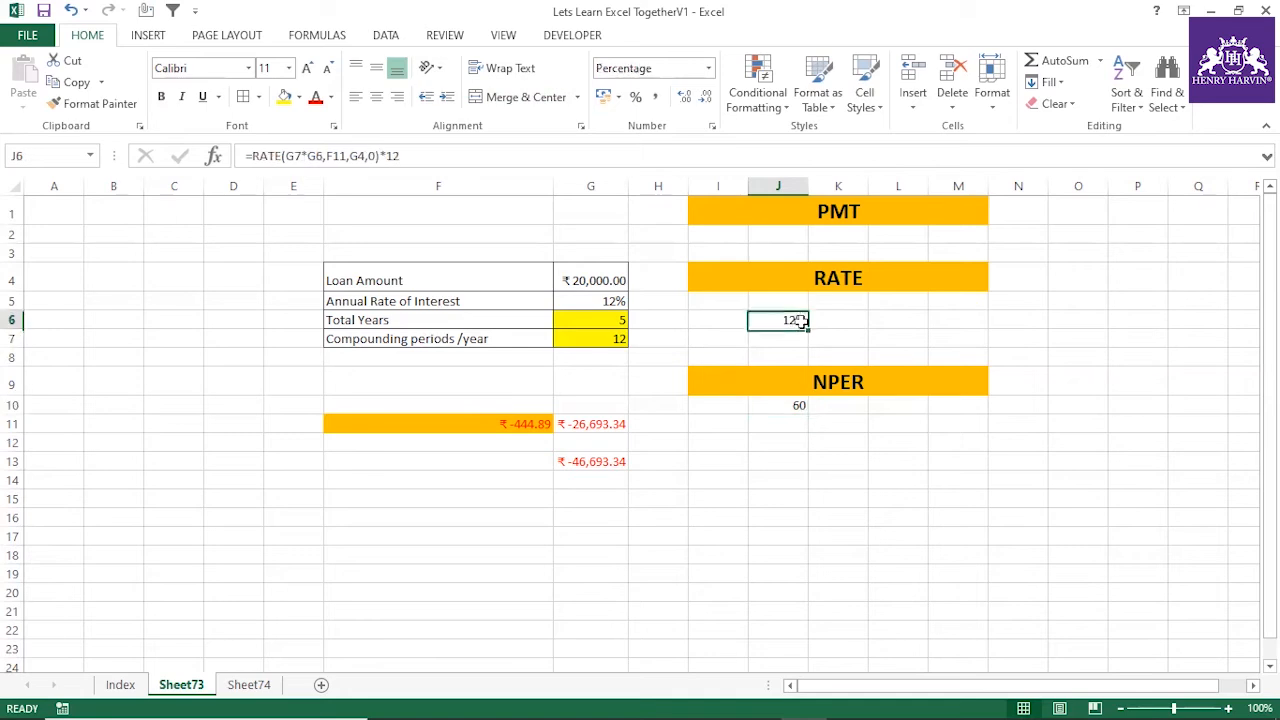
click(800, 404)
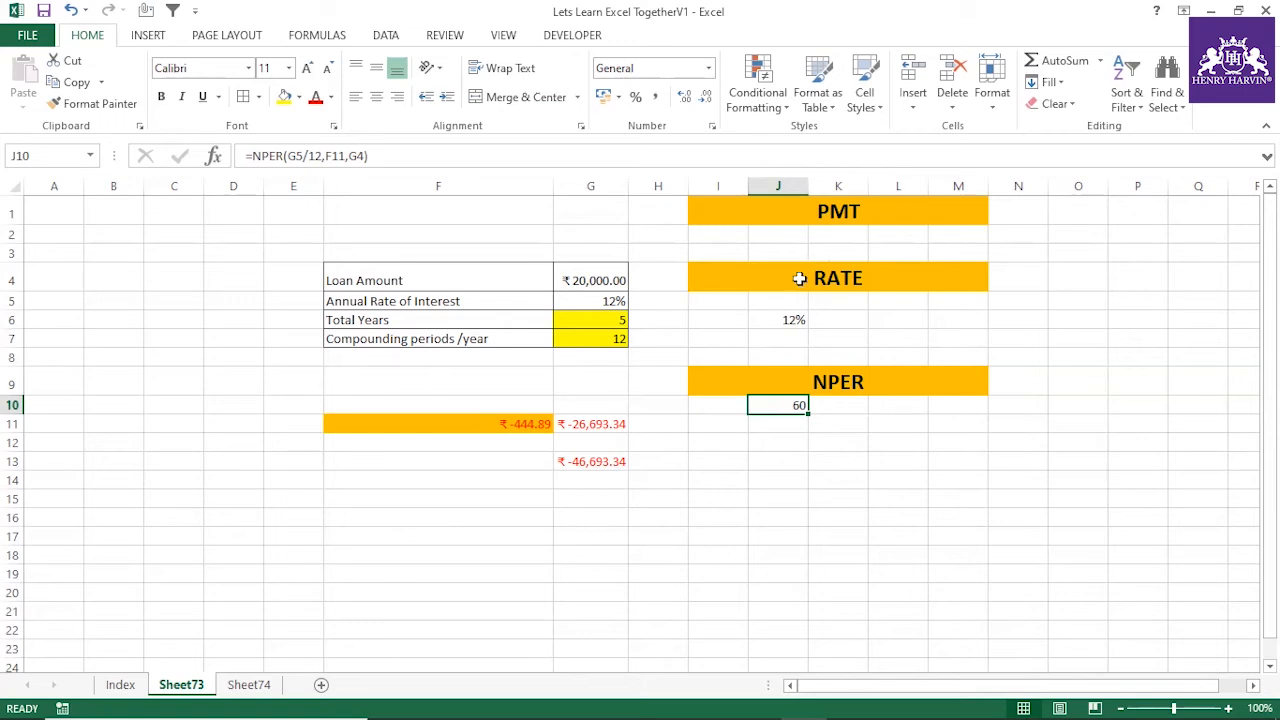
Highlight the Rate and Nper entries on the Index sheet with orange fill
click(120, 685)
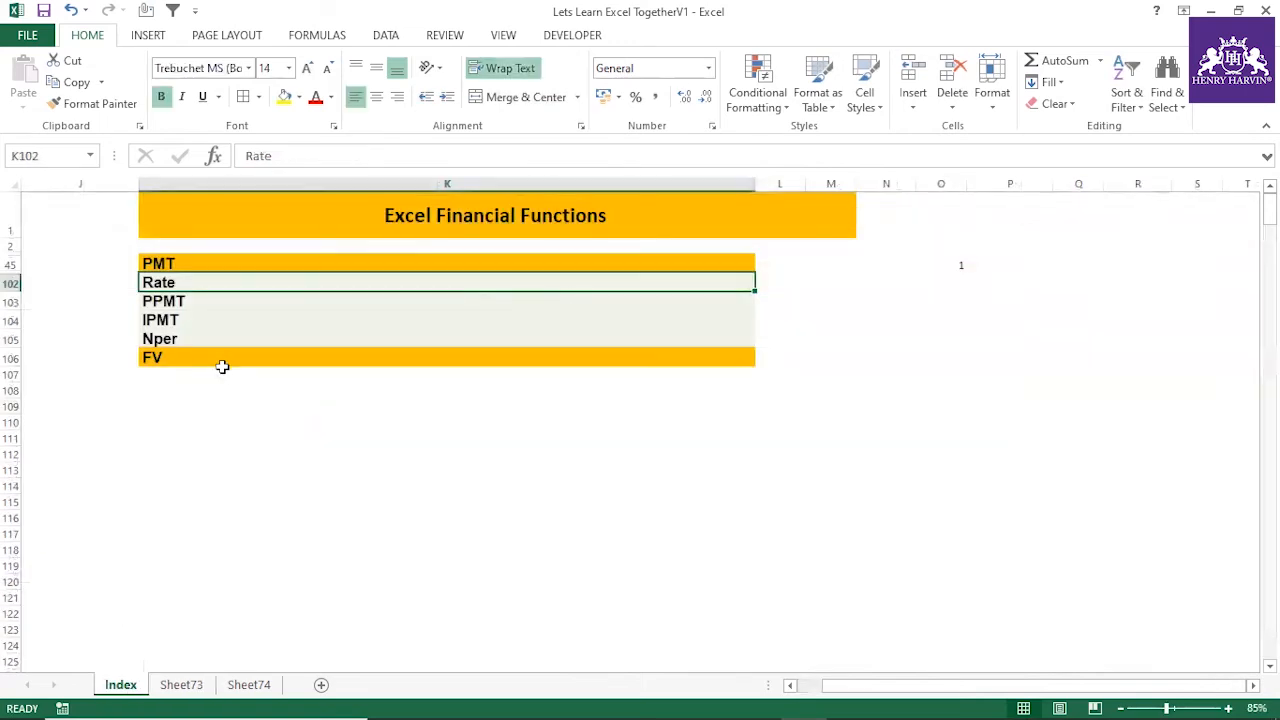
click(206, 402)
click(167, 283)
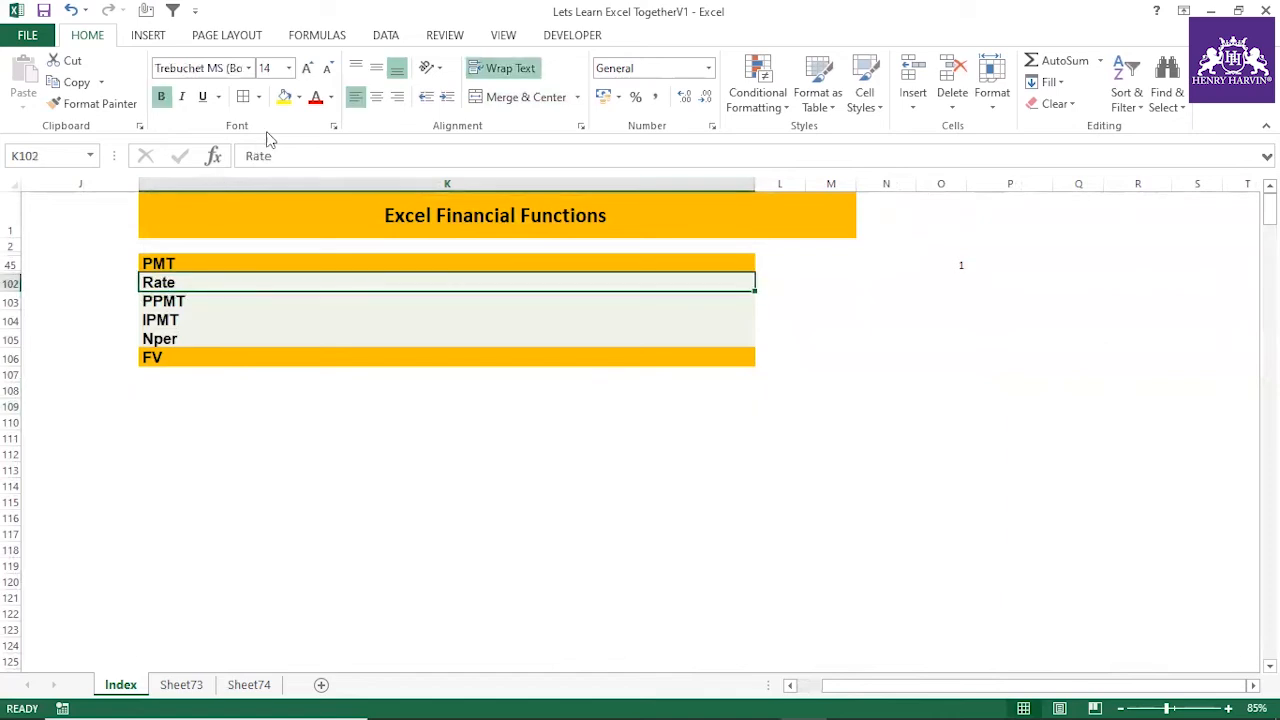
click(284, 97)
click(174, 340)
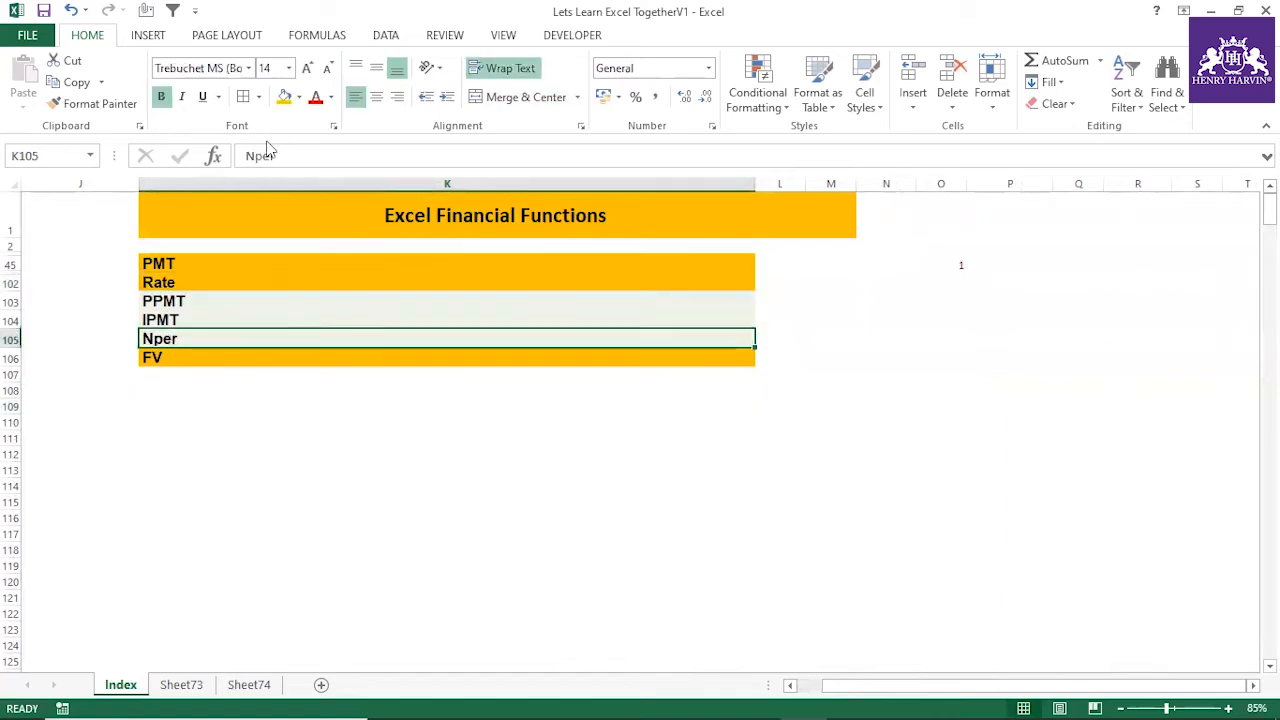
click(284, 97)
click(243, 450)
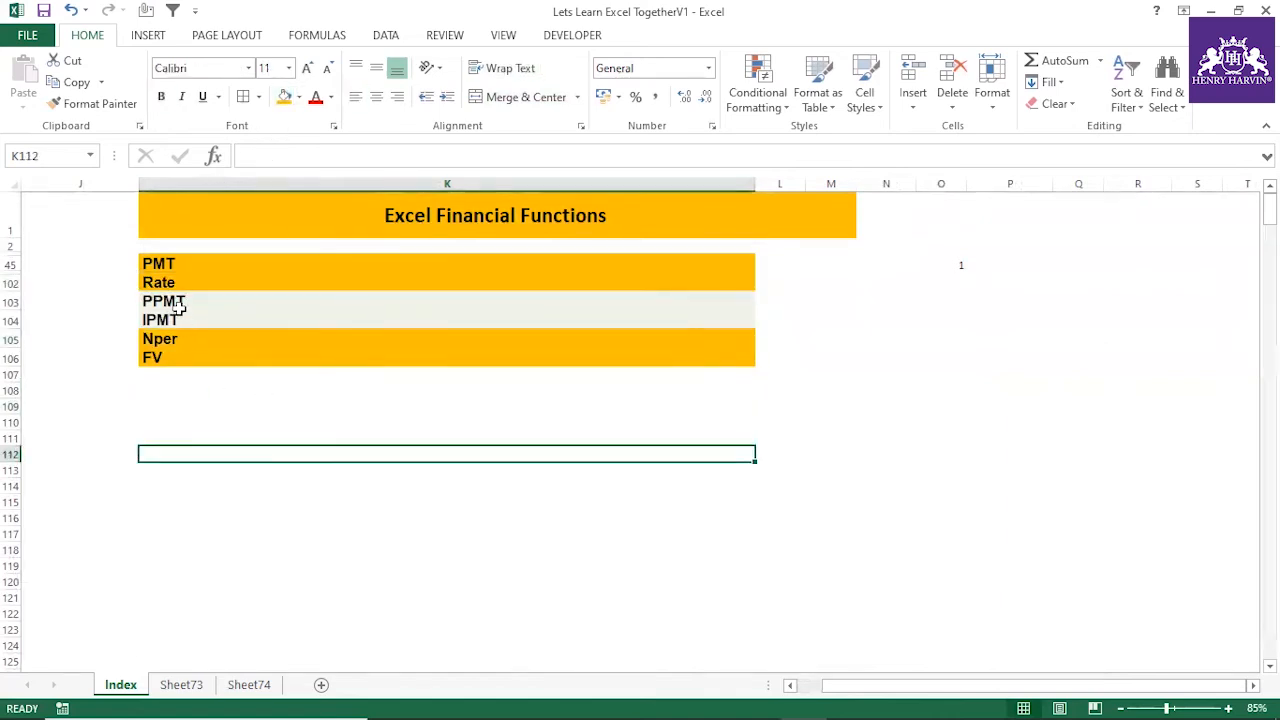
Copy the IPMT entry in K104 of the Index sheet and paste it into G16 of Sheet73
drag(175, 305, 175, 322)
click(213, 427)
click(190, 299)
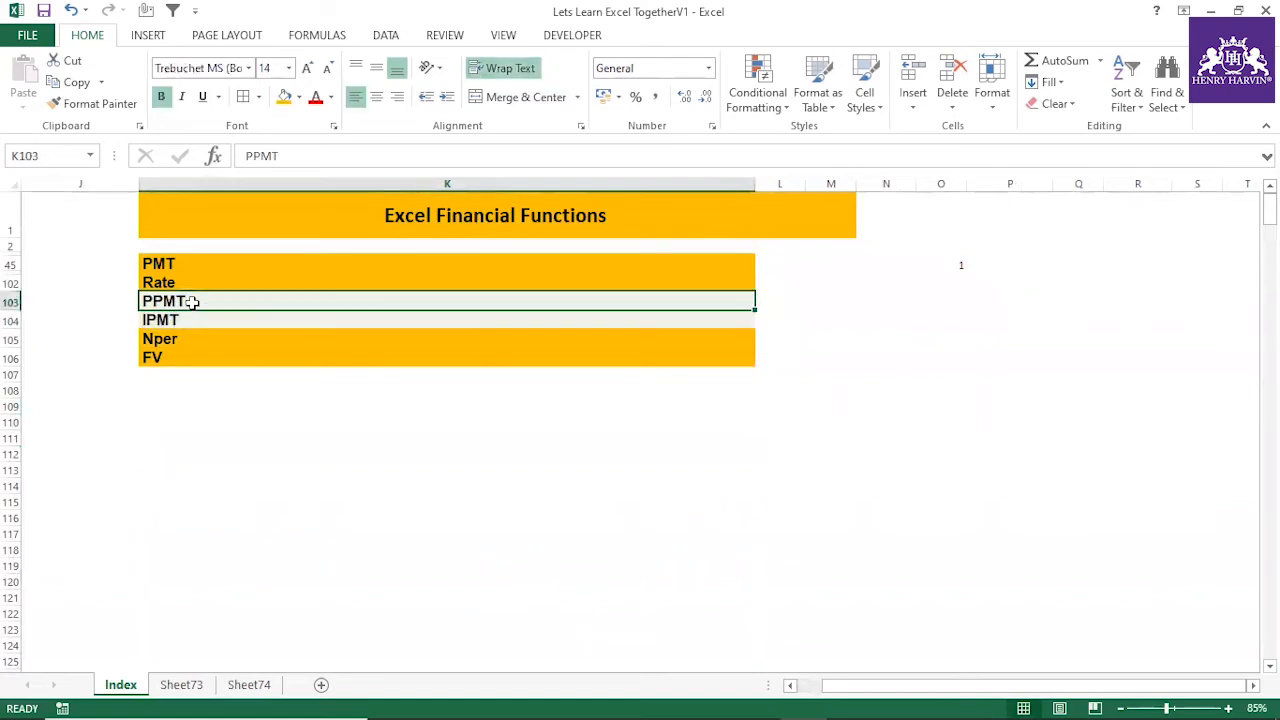
click(197, 320)
key(ctrl+c)
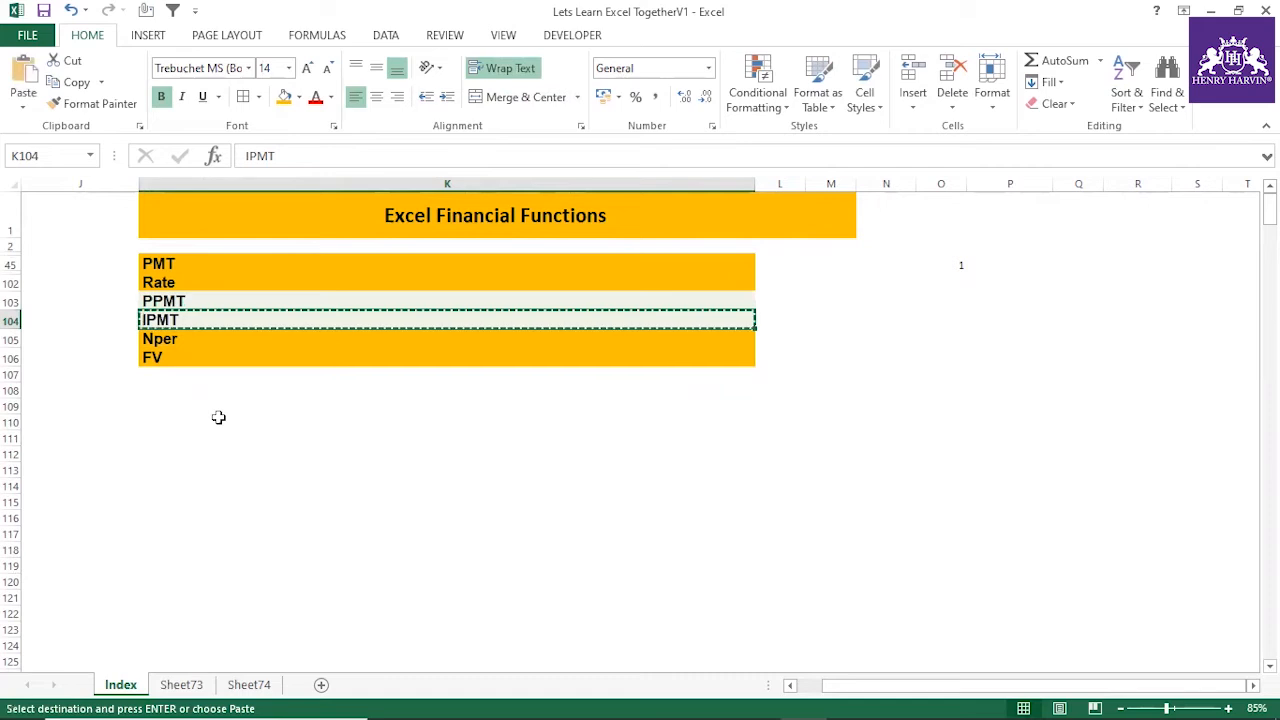
click(181, 685)
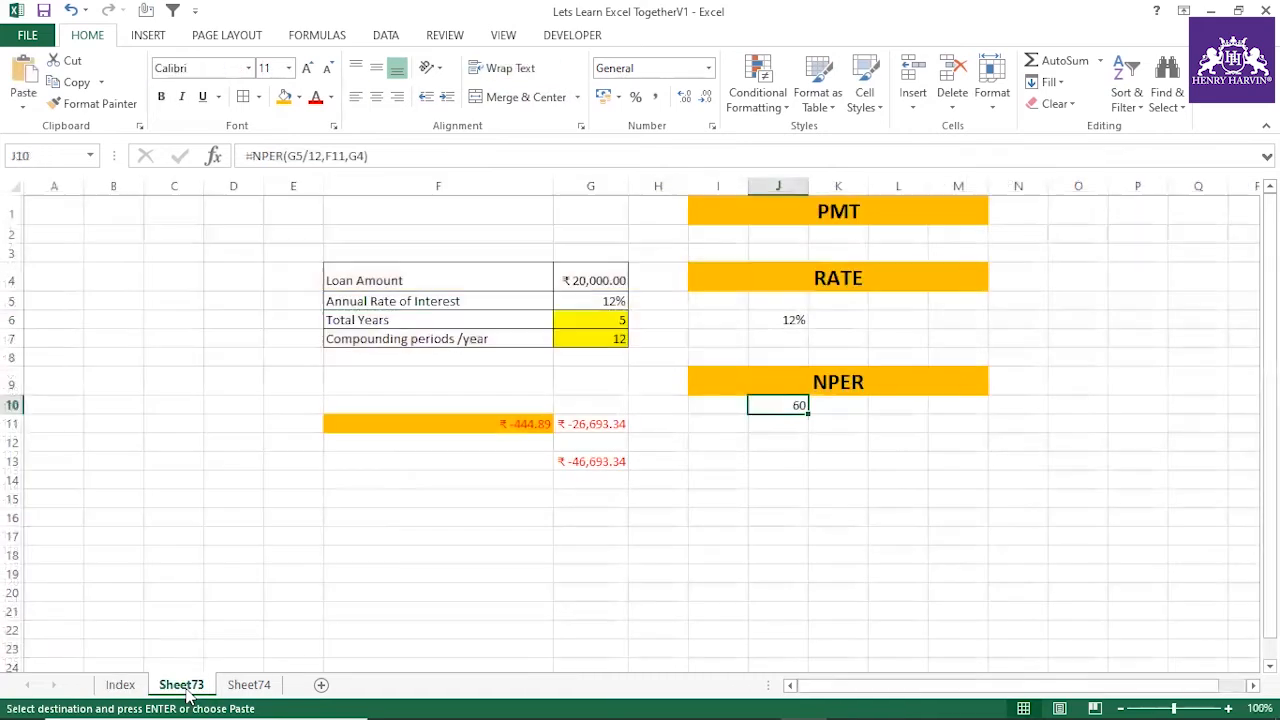
click(603, 515)
key(ctrl+v)
Duplicate the merged NPER heading from I9 into I14
click(734, 378)
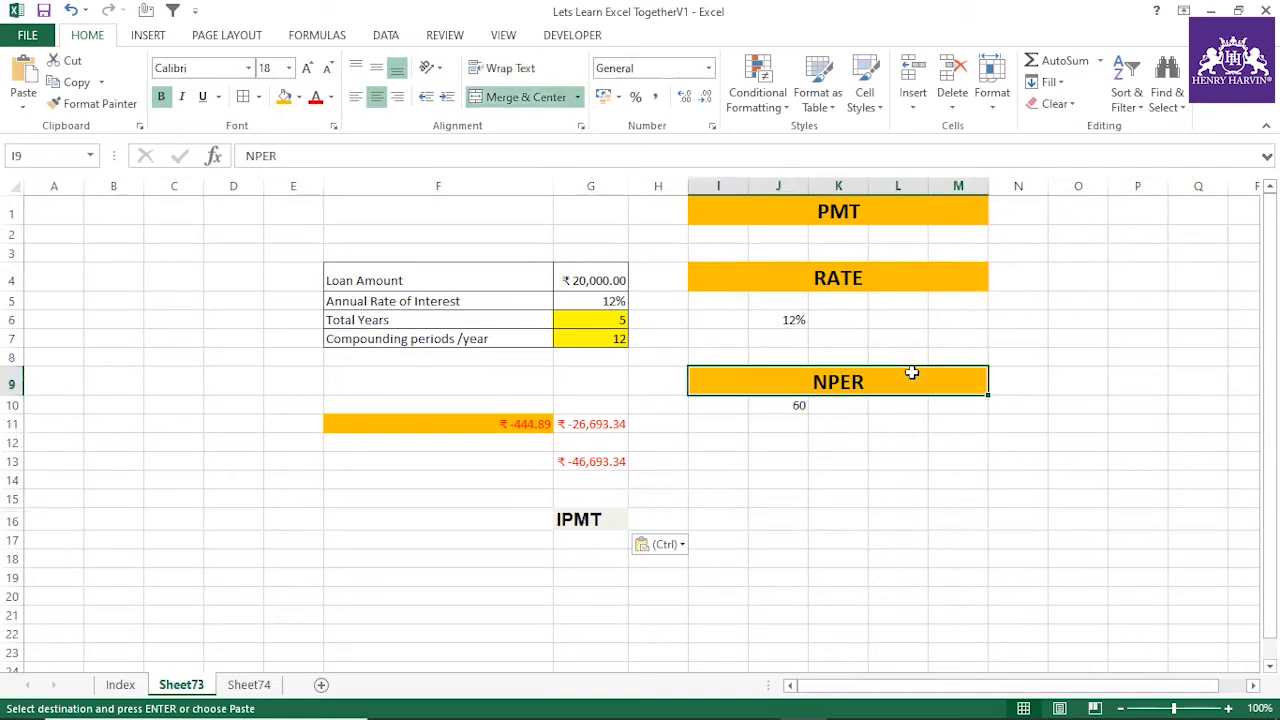
key(ctrl+c)
click(737, 478)
key(ctrl+v)
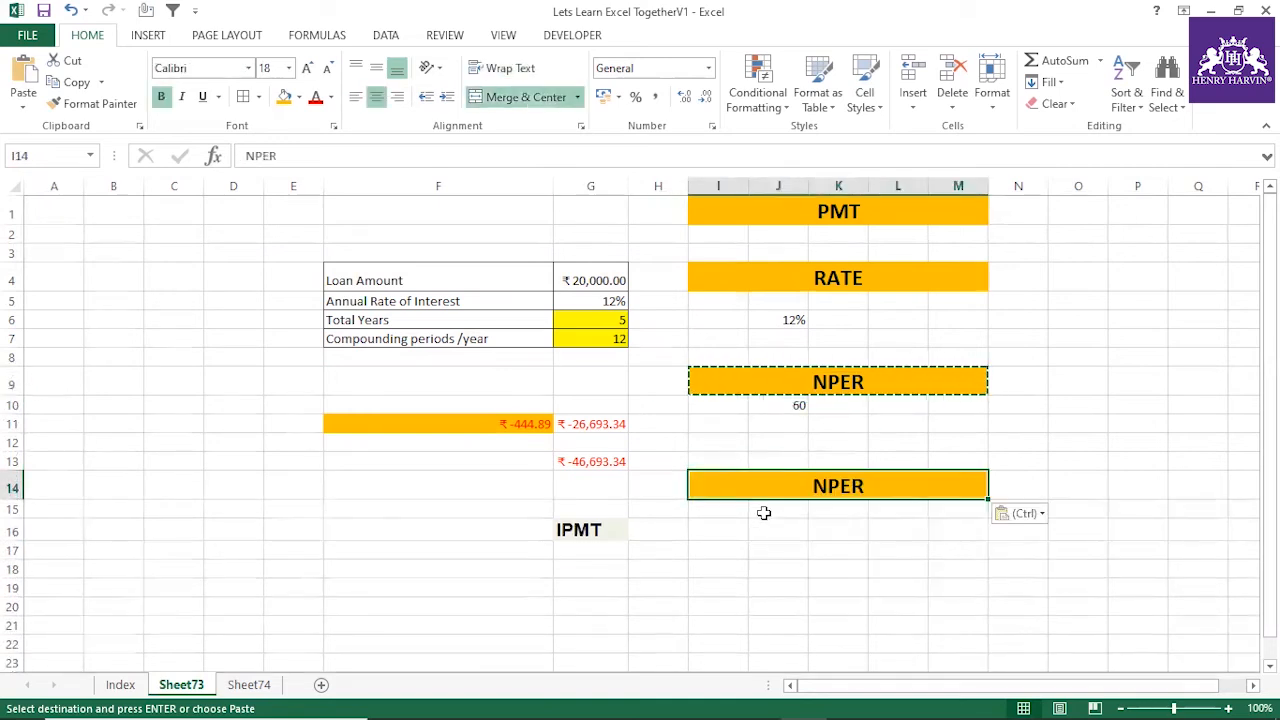
key(Escape)
Replace the text of the heading in I14 with IPMT, copied from G16
click(578, 529)
double_click(245, 155)
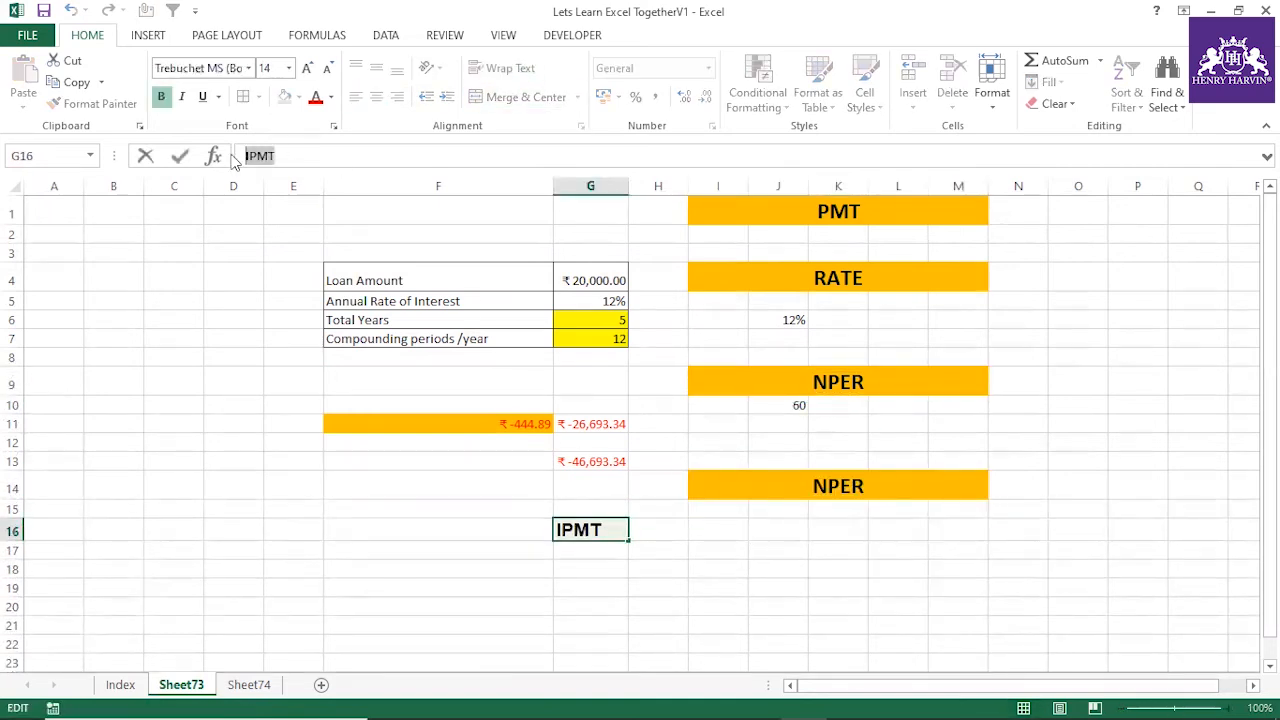
key(Escape)
click(822, 487)
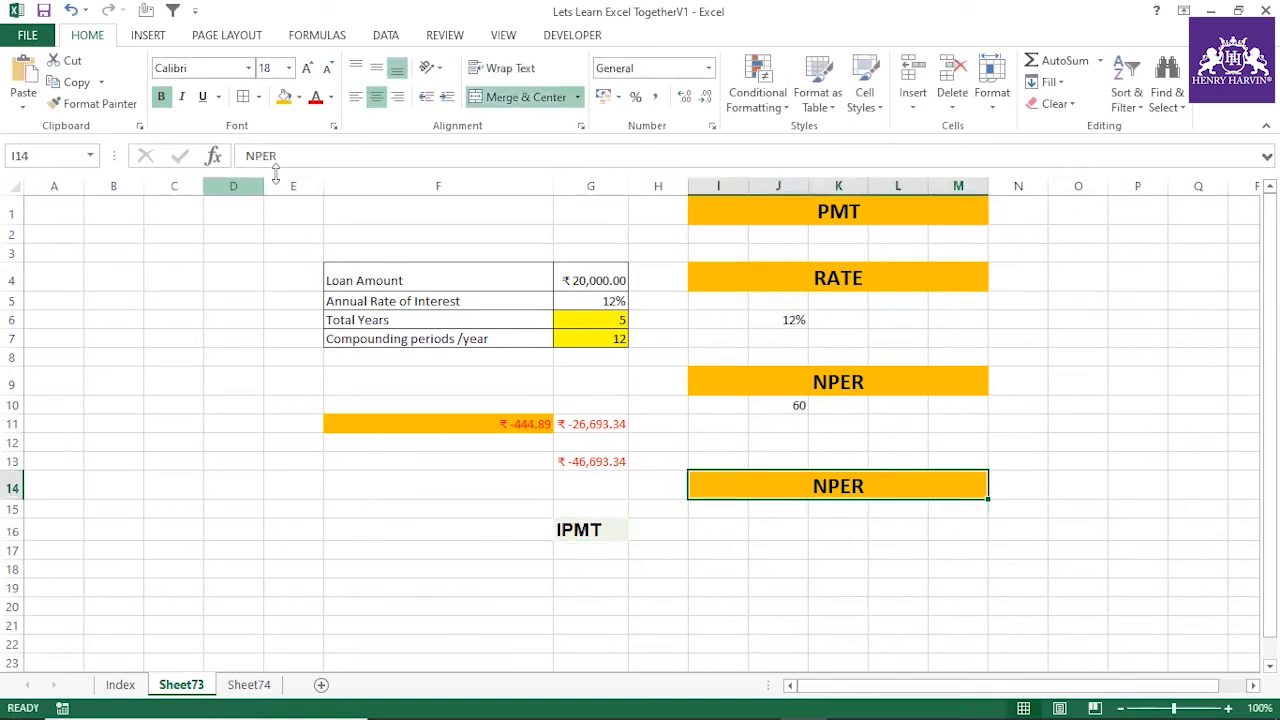
double_click(258, 156)
key(ctrl+v)
click(372, 496)
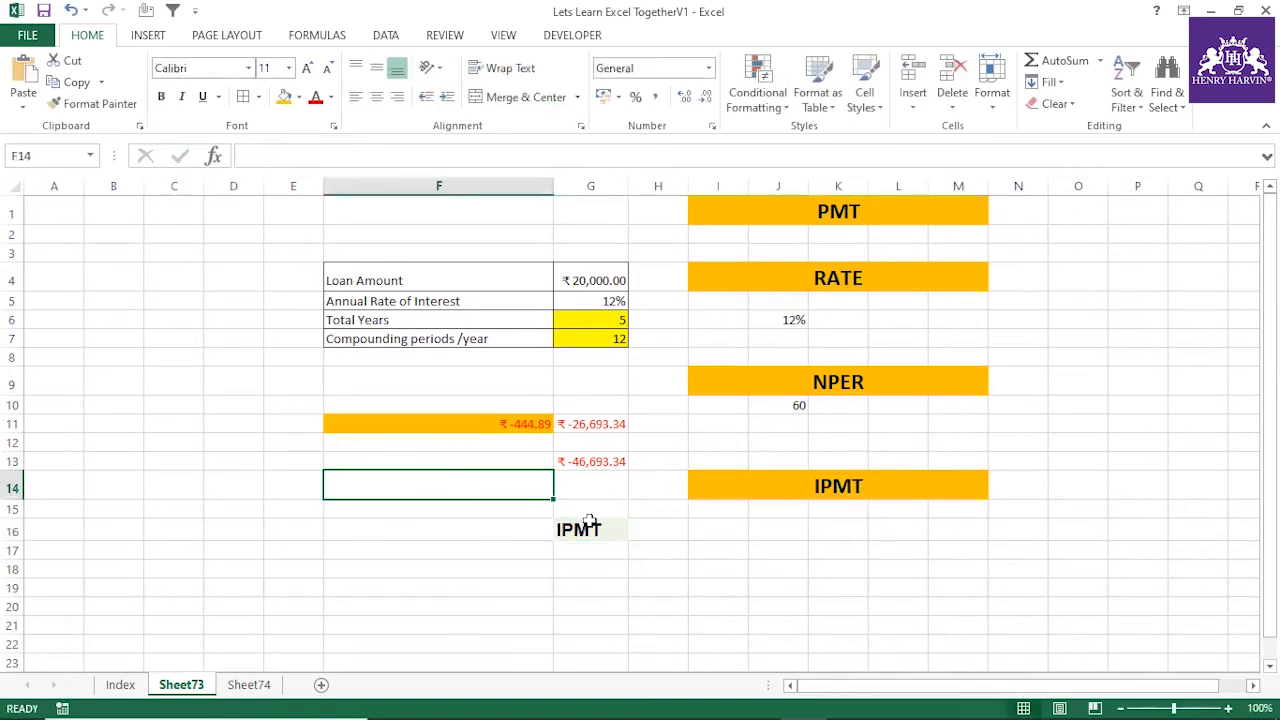
Delete the IPMT text from G16 and clear all of the cell's remaining formatting
click(583, 527)
key(Delete)
click(486, 585)
click(600, 524)
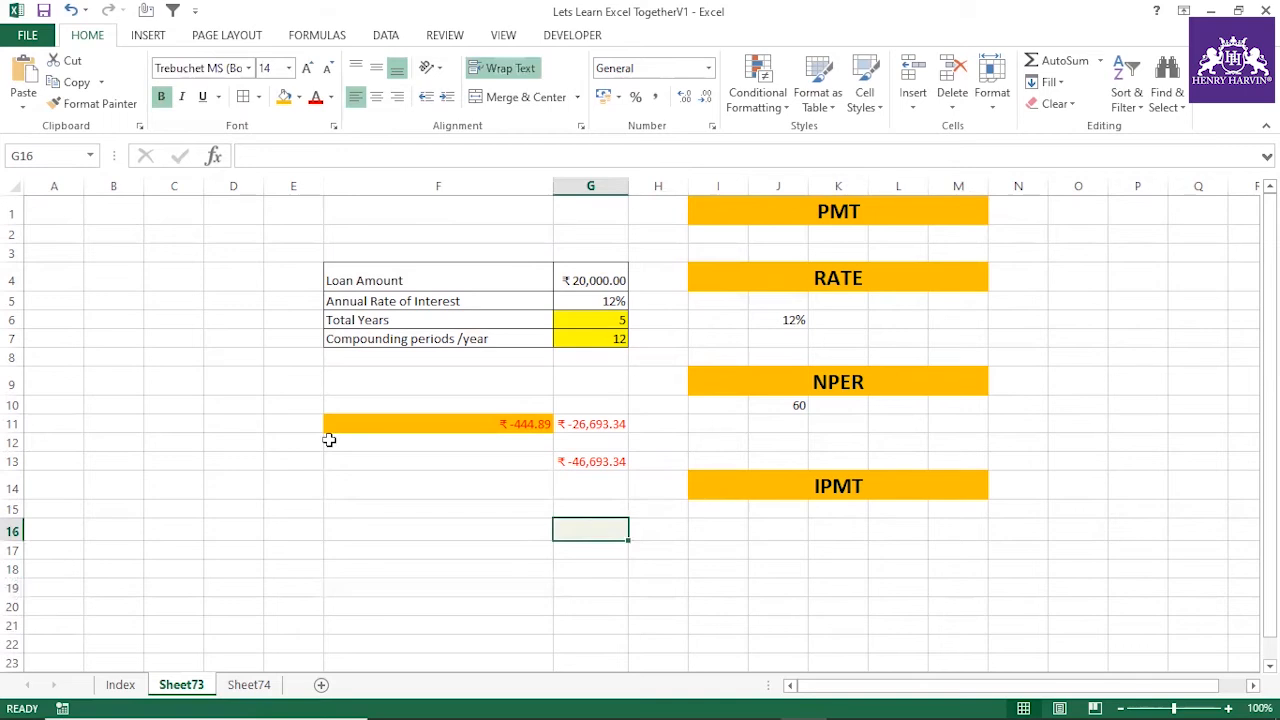
click(385, 442)
click(601, 526)
click(1060, 104)
click(1050, 126)
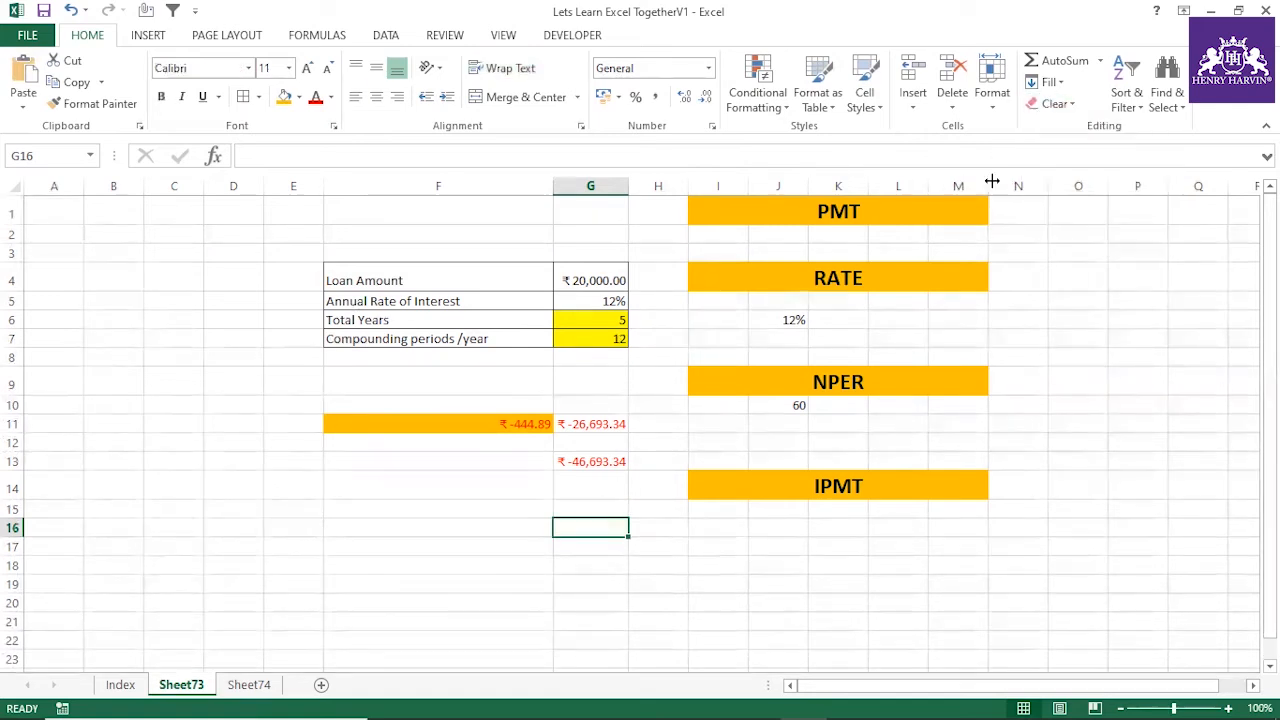
click(500, 507)
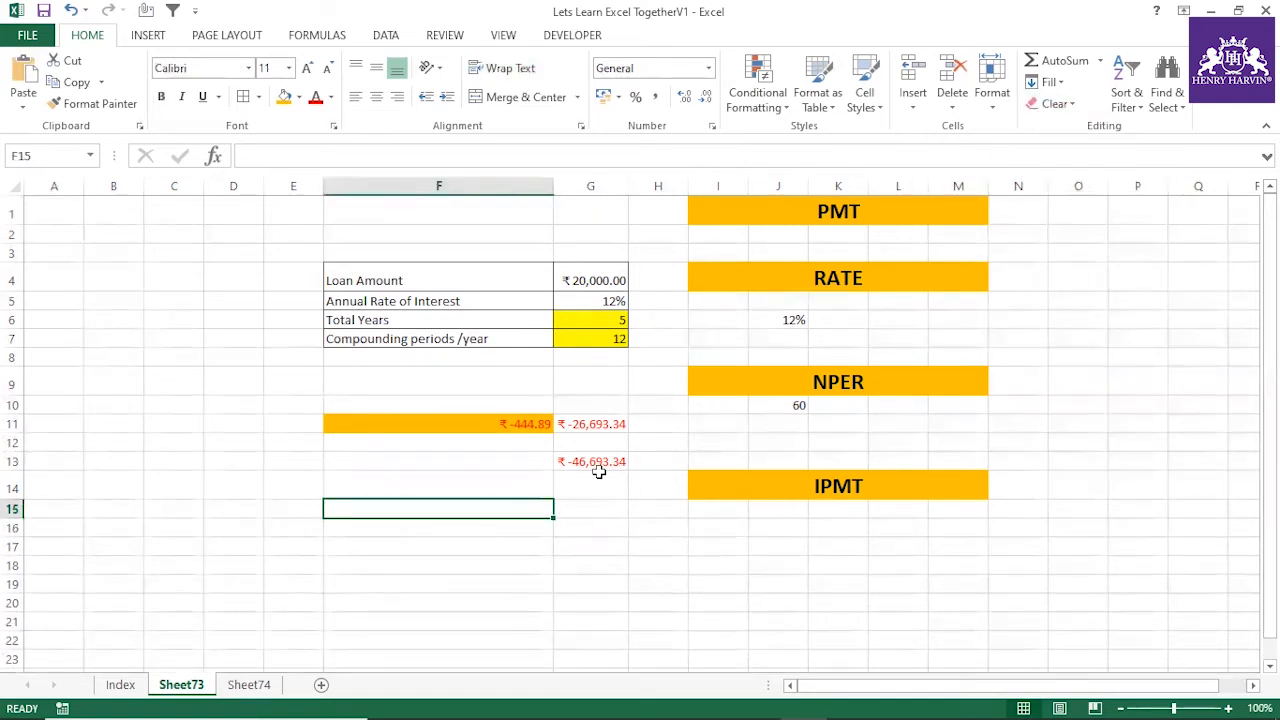
click(612, 530)
click(576, 570)
Clear all contents and formatting from E2:G14, and undo the clearing
drag(298, 238, 627, 496)
click(1057, 104)
click(1072, 128)
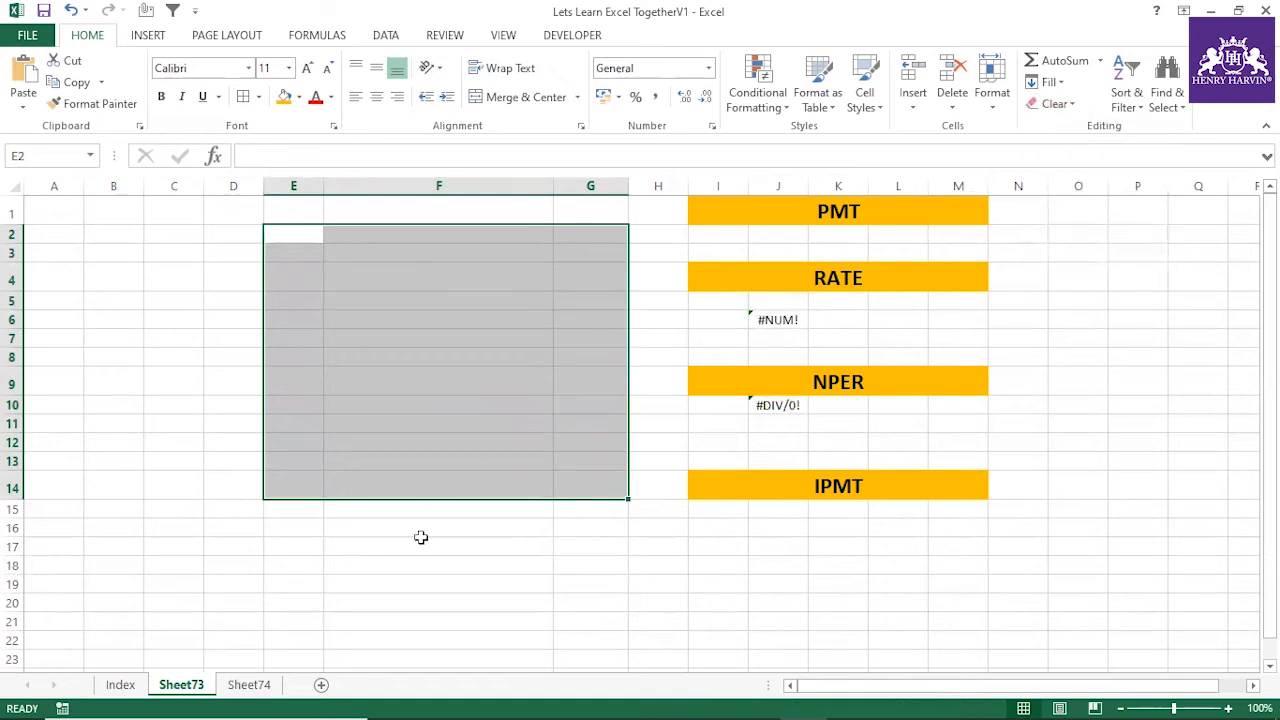
click(421, 542)
key(ctrl+z)
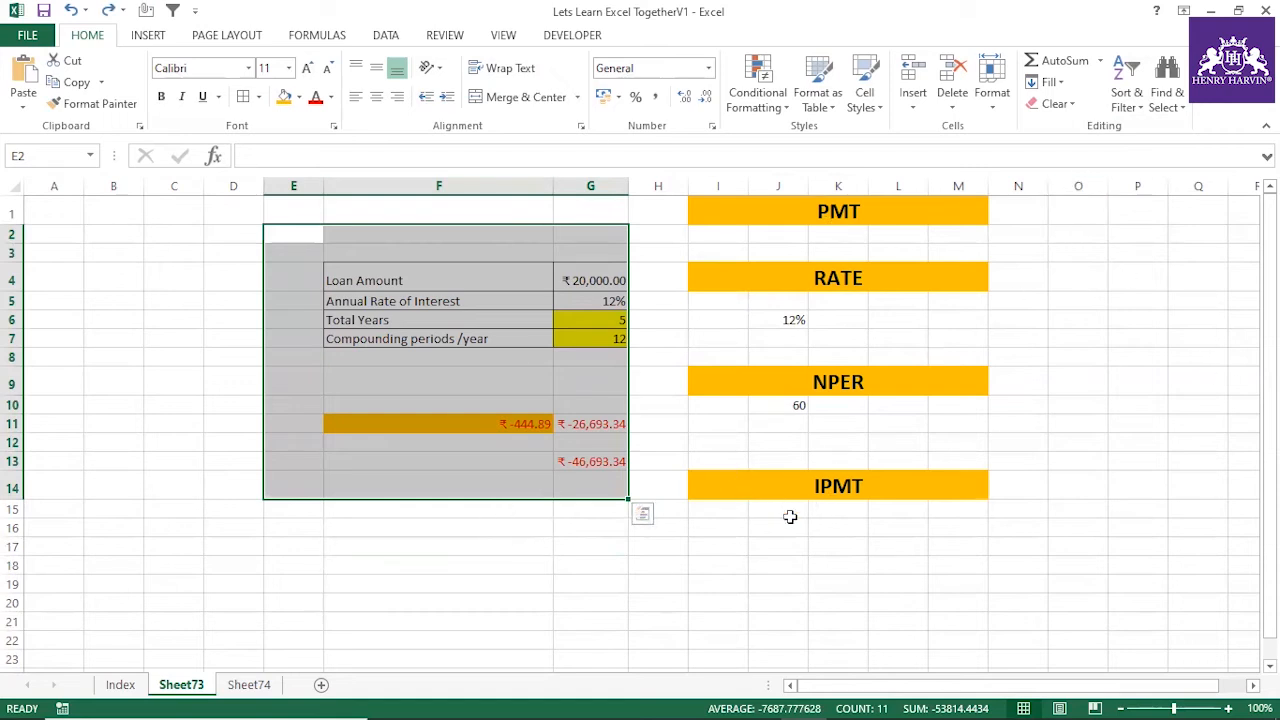
Calculate the interest paid in the loan's first period in J15 with =IPMT(G5/12,1,60,G4)
scroll(786, 517, down, 2)
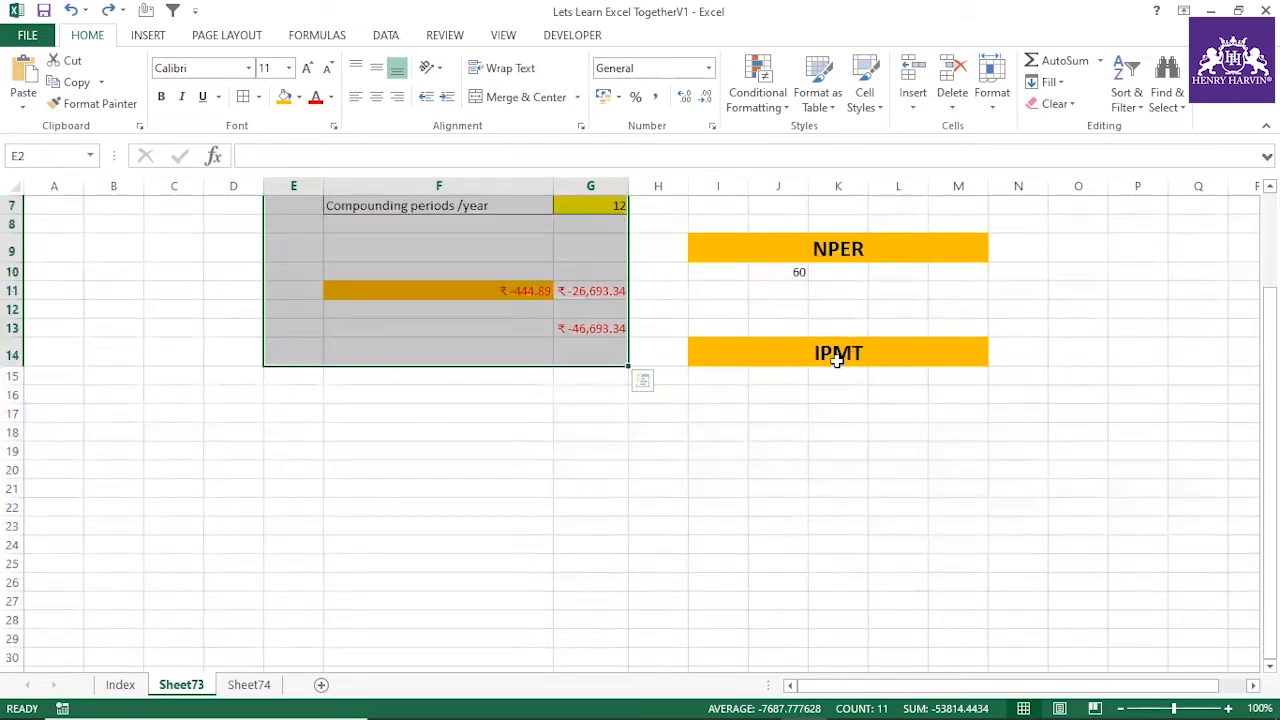
click(750, 360)
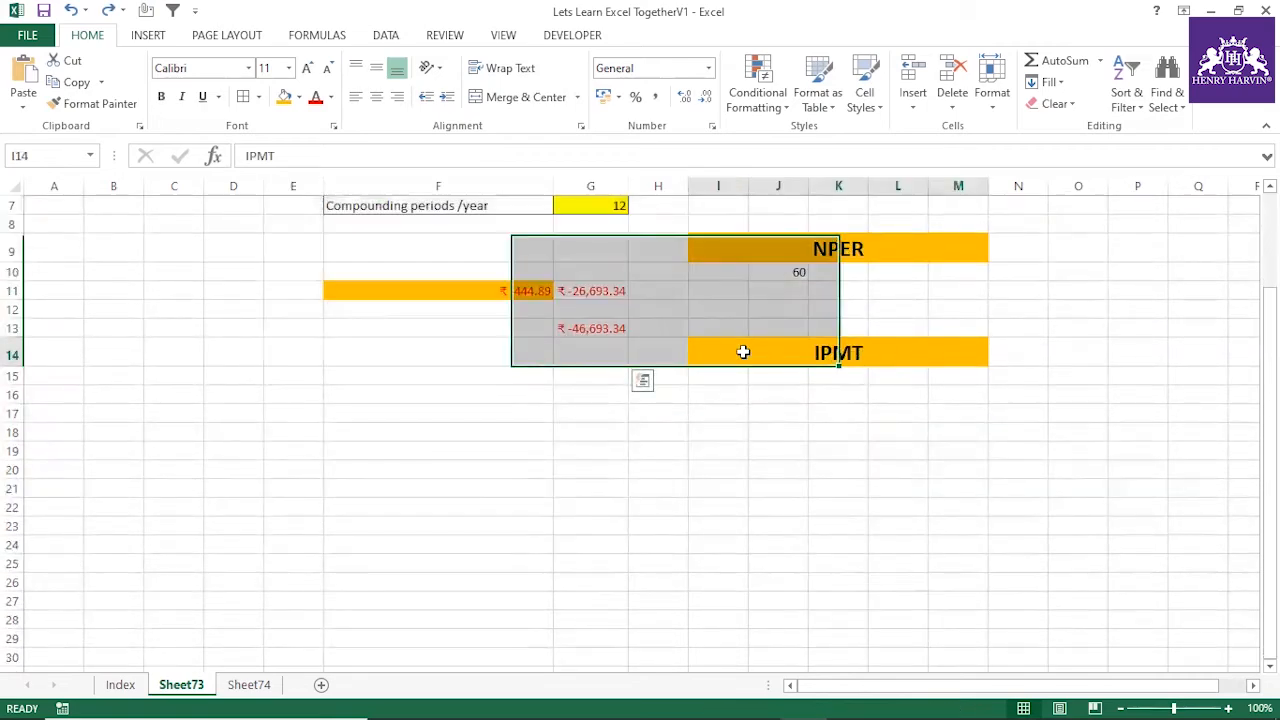
scroll(777, 486, up, 2)
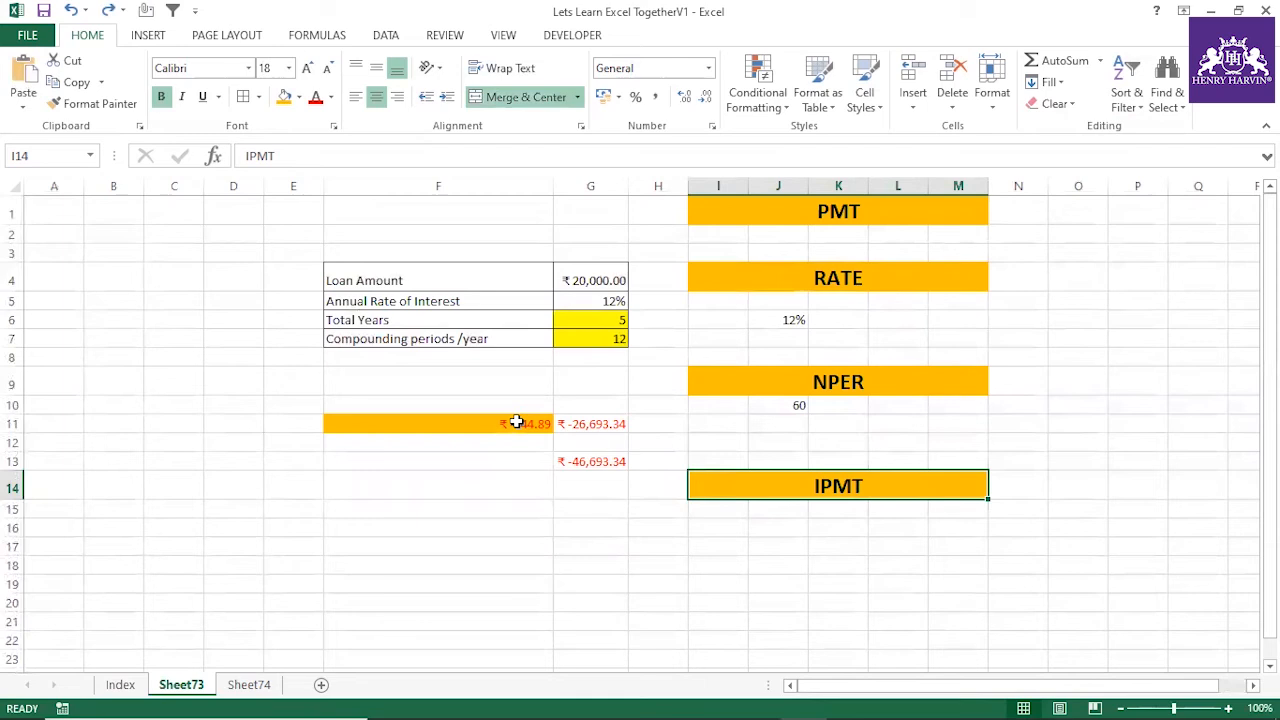
click(516, 423)
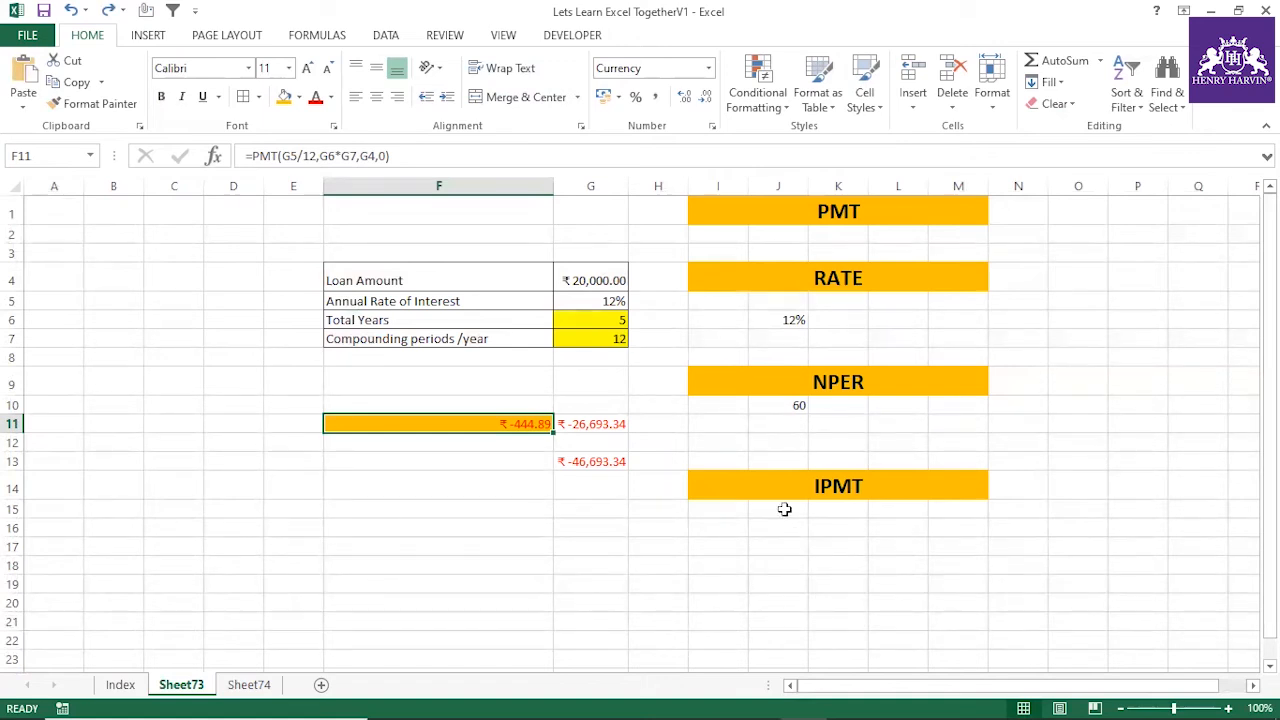
scroll(958, 462, down, 1)
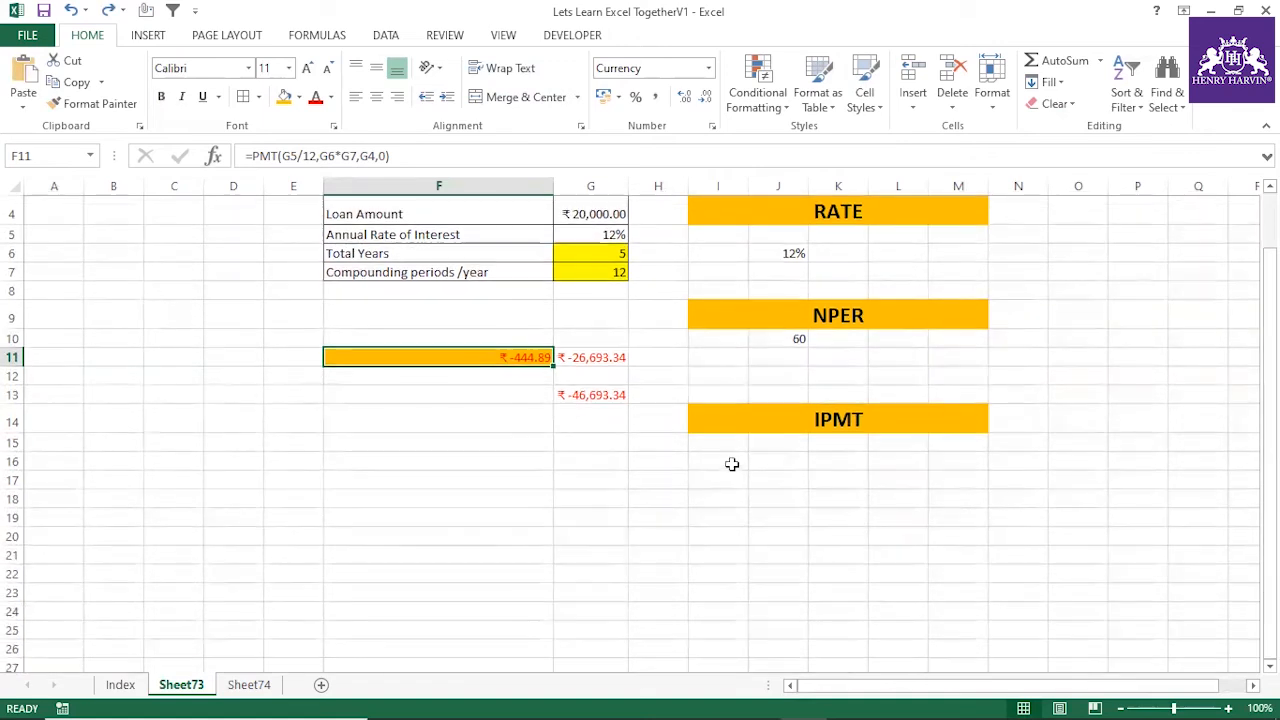
click(766, 447)
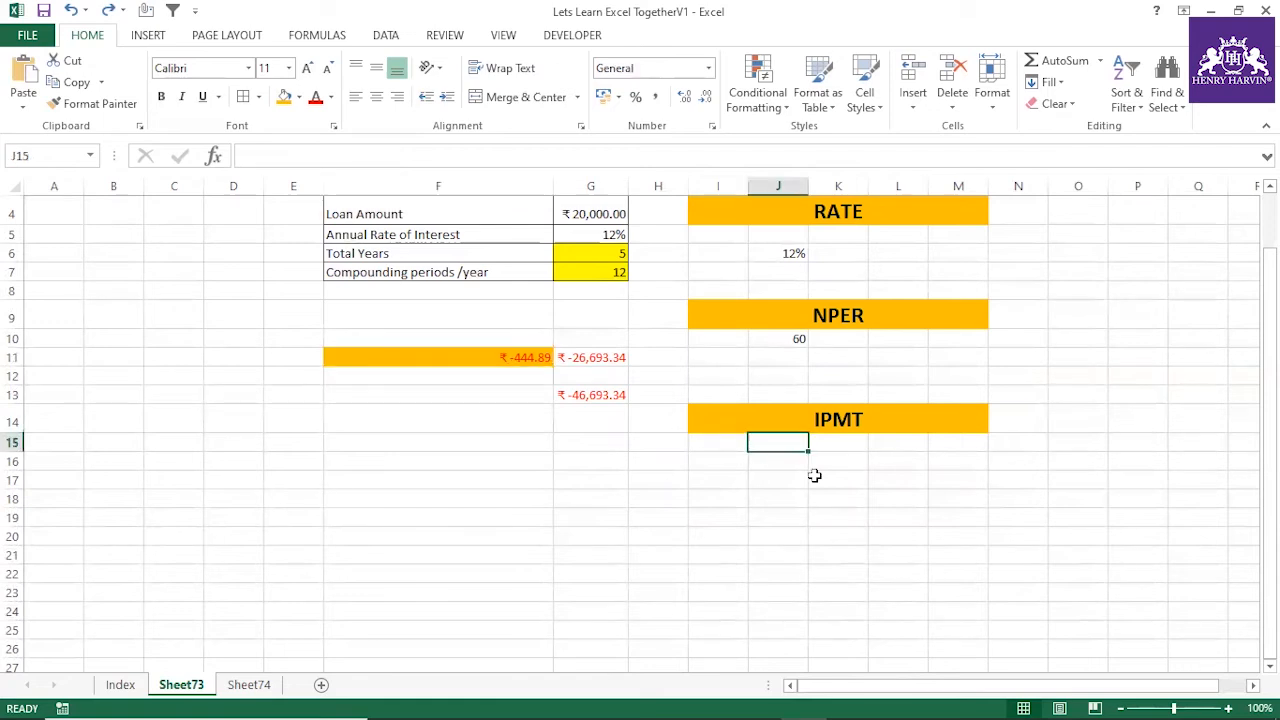
text(=)
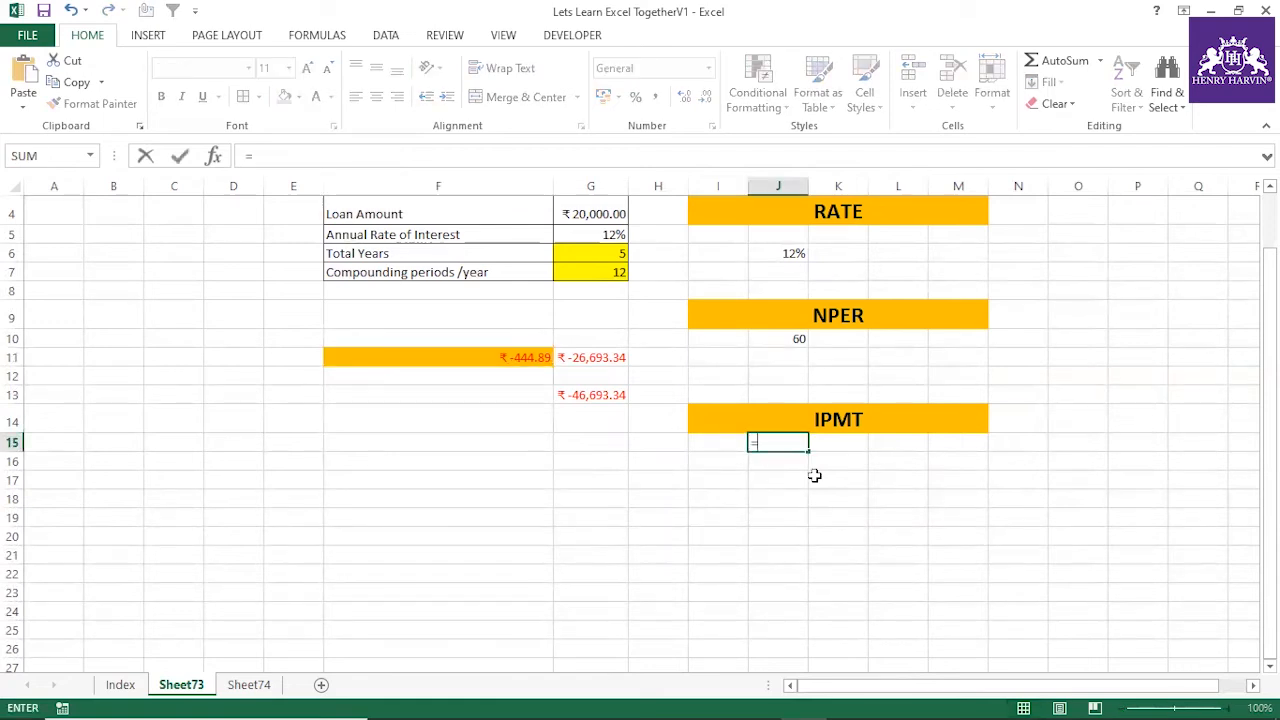
text(IPMT()
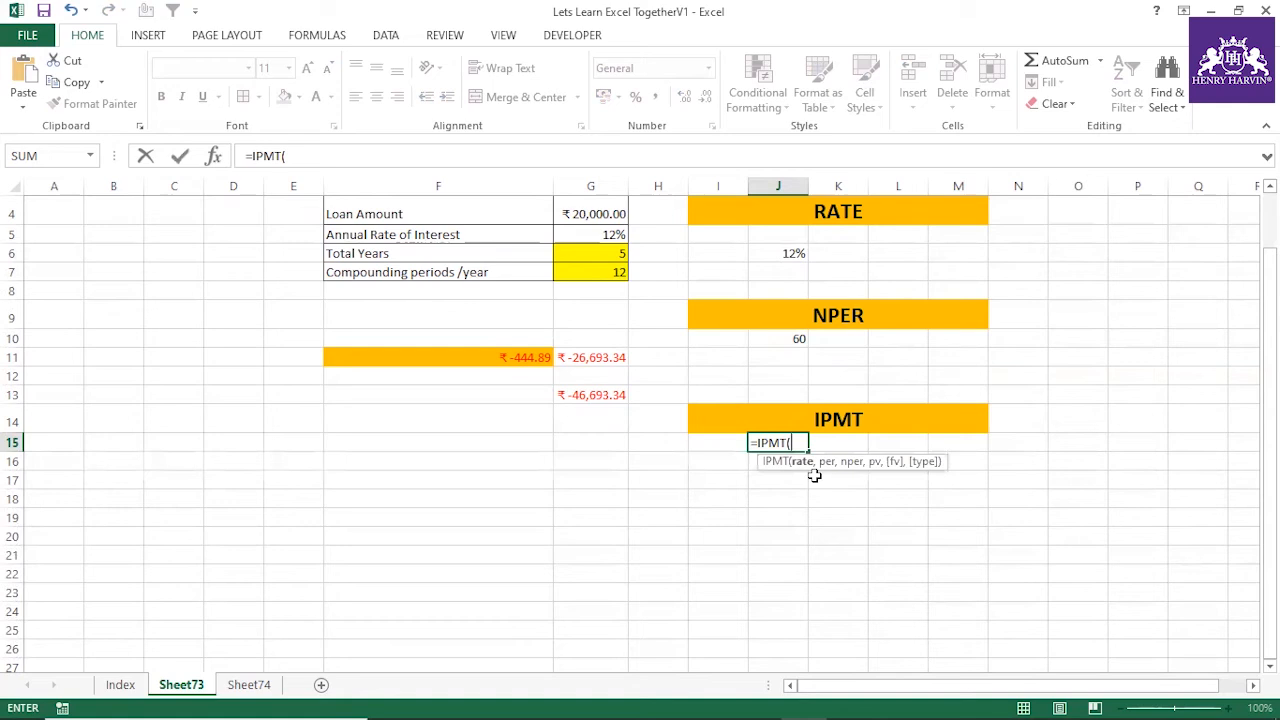
scroll(820, 470, up, 1)
click(612, 301)
text(/12,)
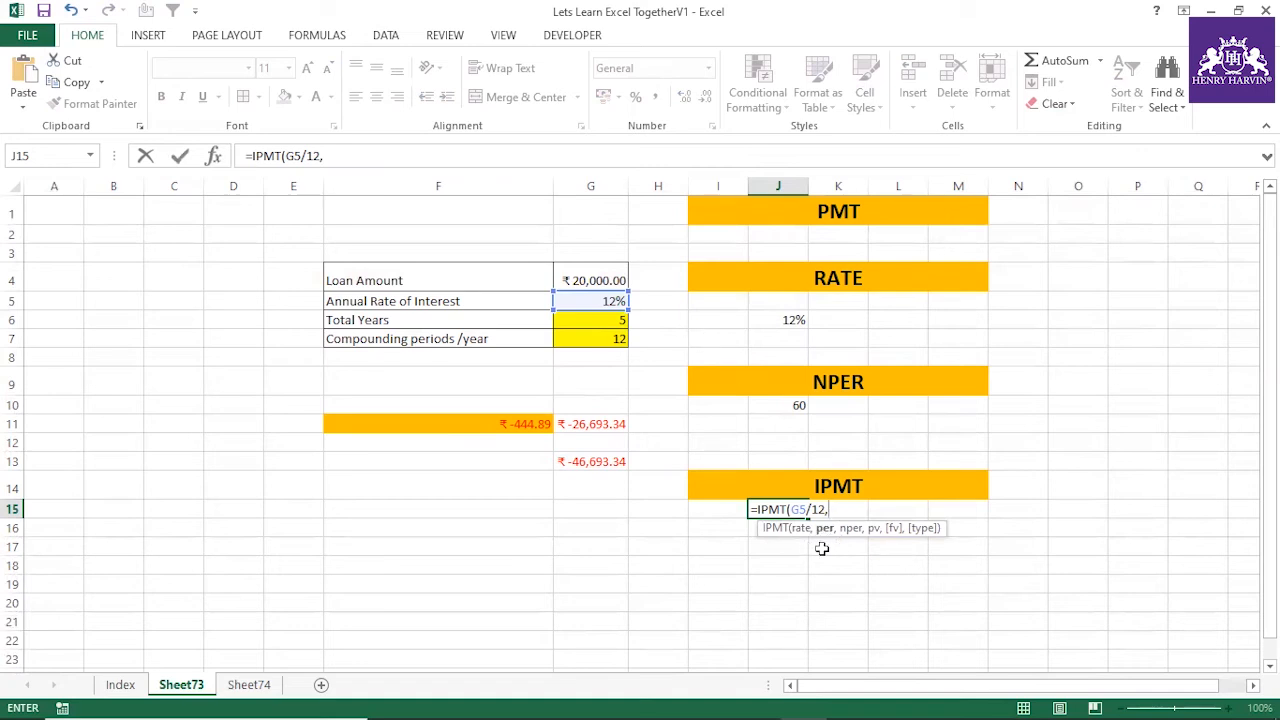
text(1,60,)
click(620, 280)
key(Return)
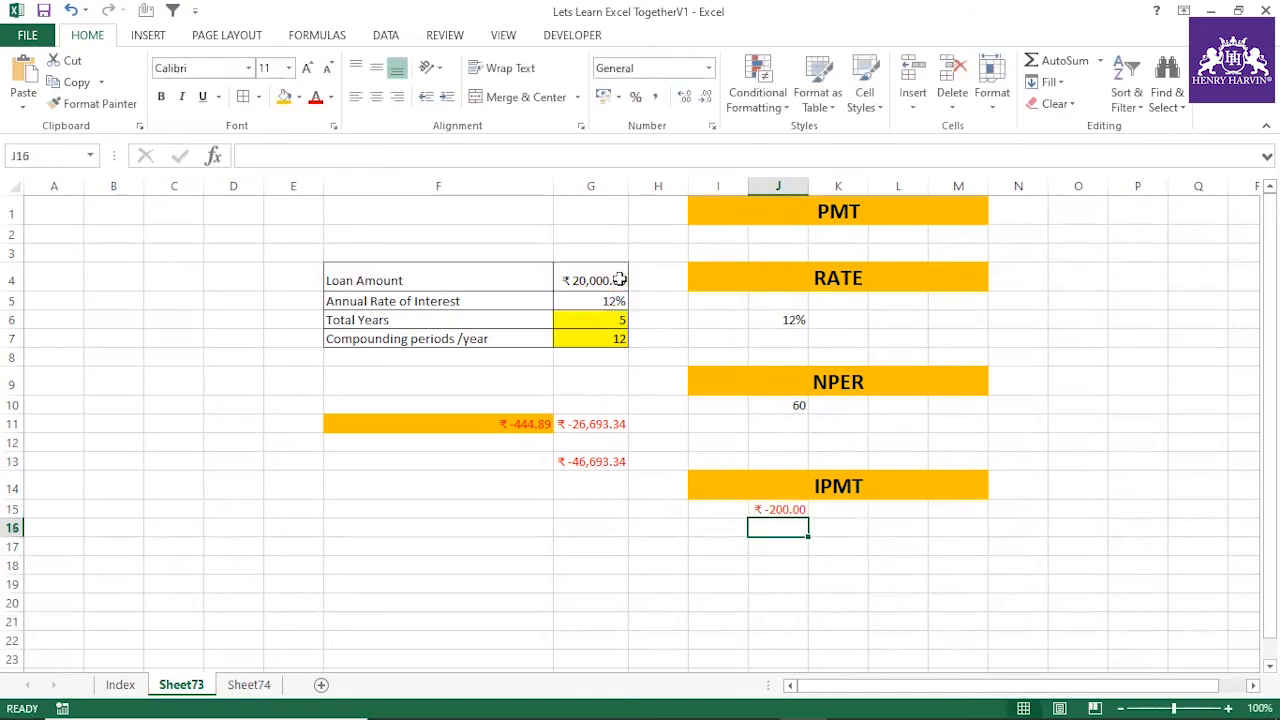
Change the period argument of the IPMT formula in J15 to 2
click(784, 512)
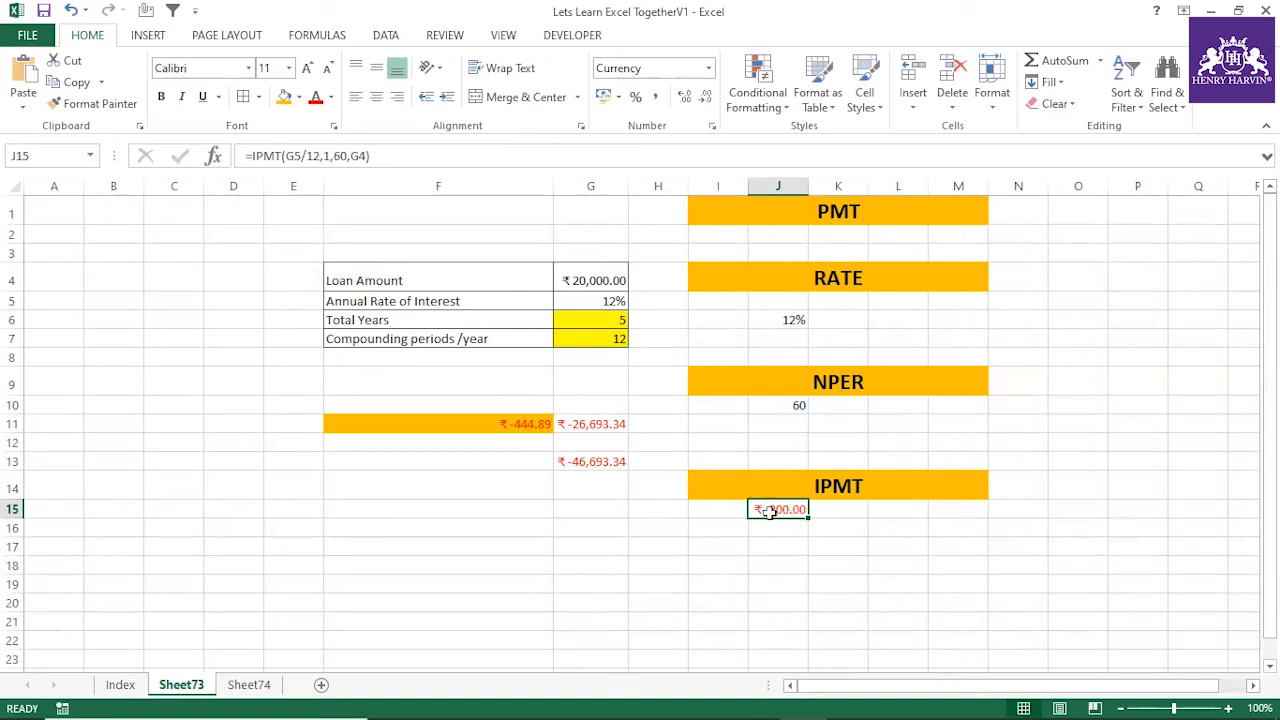
click(331, 155)
key(BackSpace)
text(2)
key(Return)
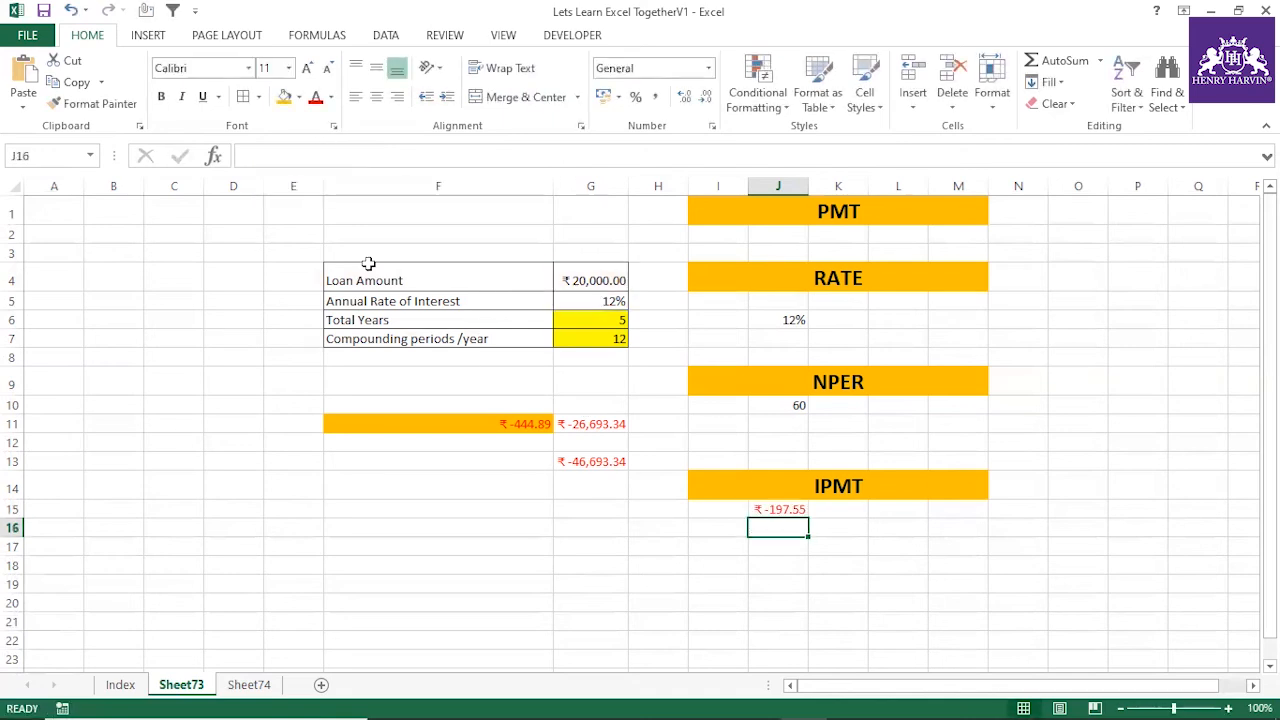
Set the period argument of the IPMT formula in J15 to 3
click(788, 505)
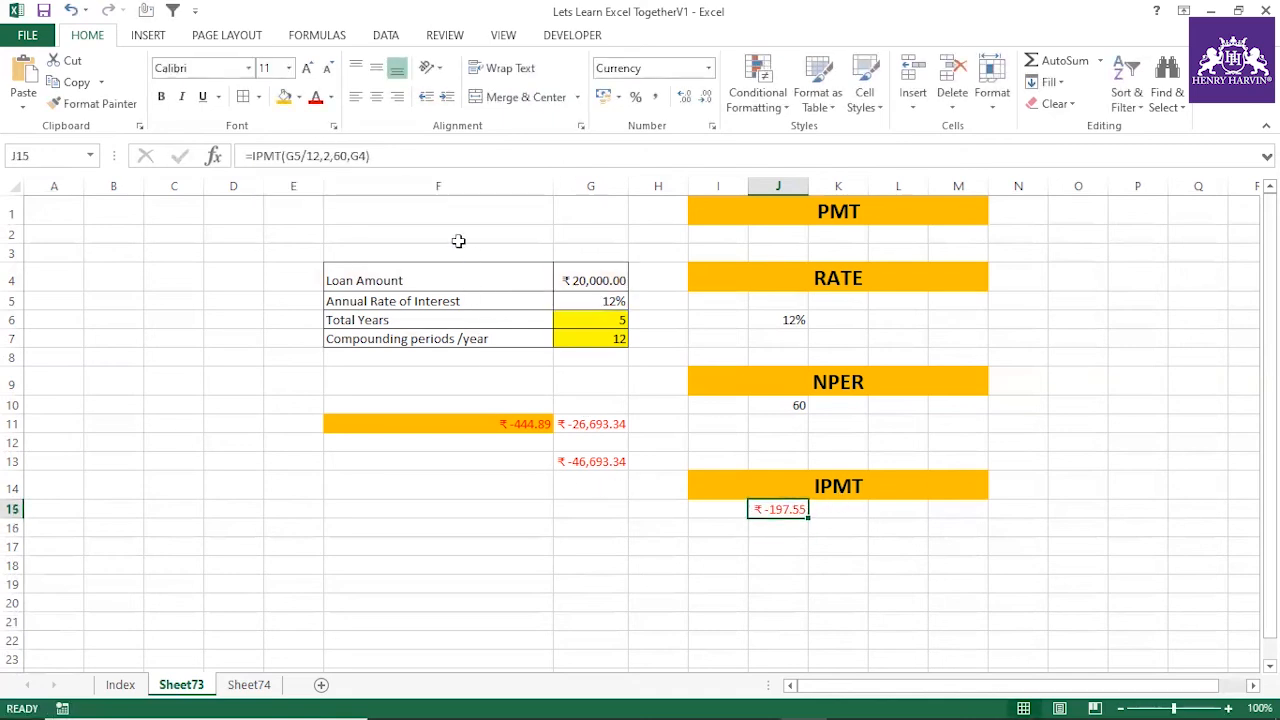
click(331, 155)
key(BackSpace)
text(3)
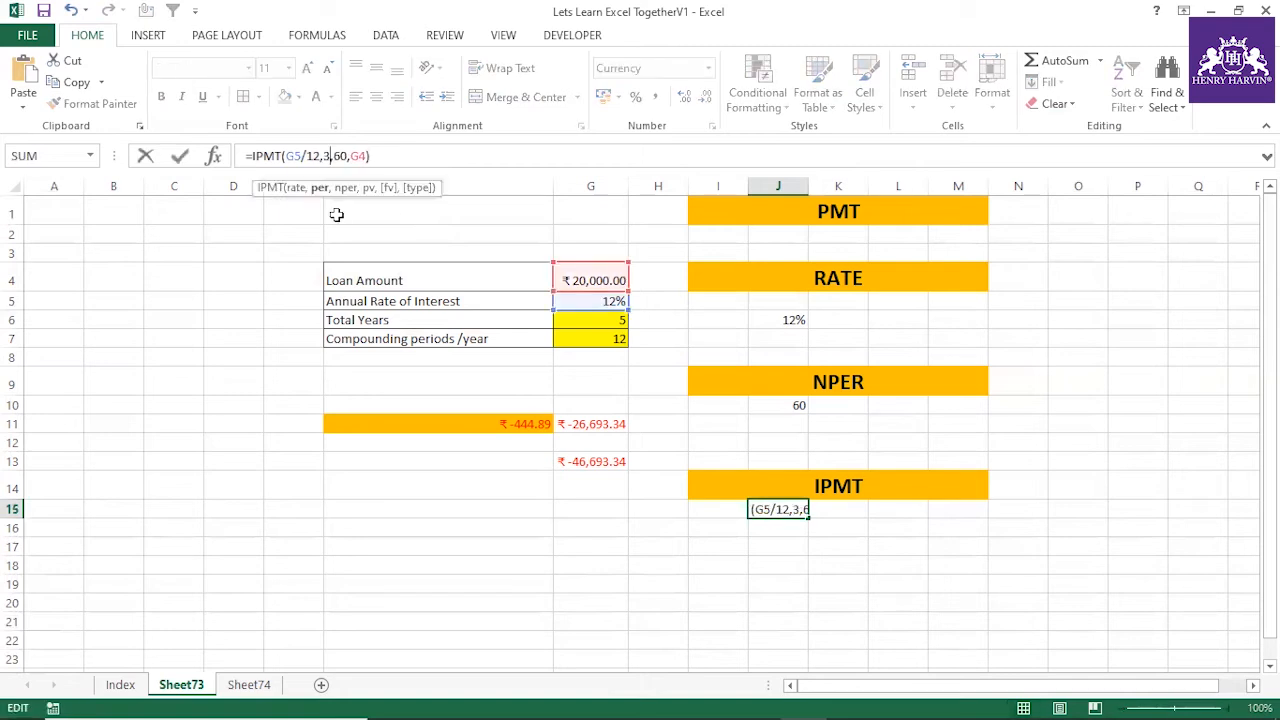
key(Return)
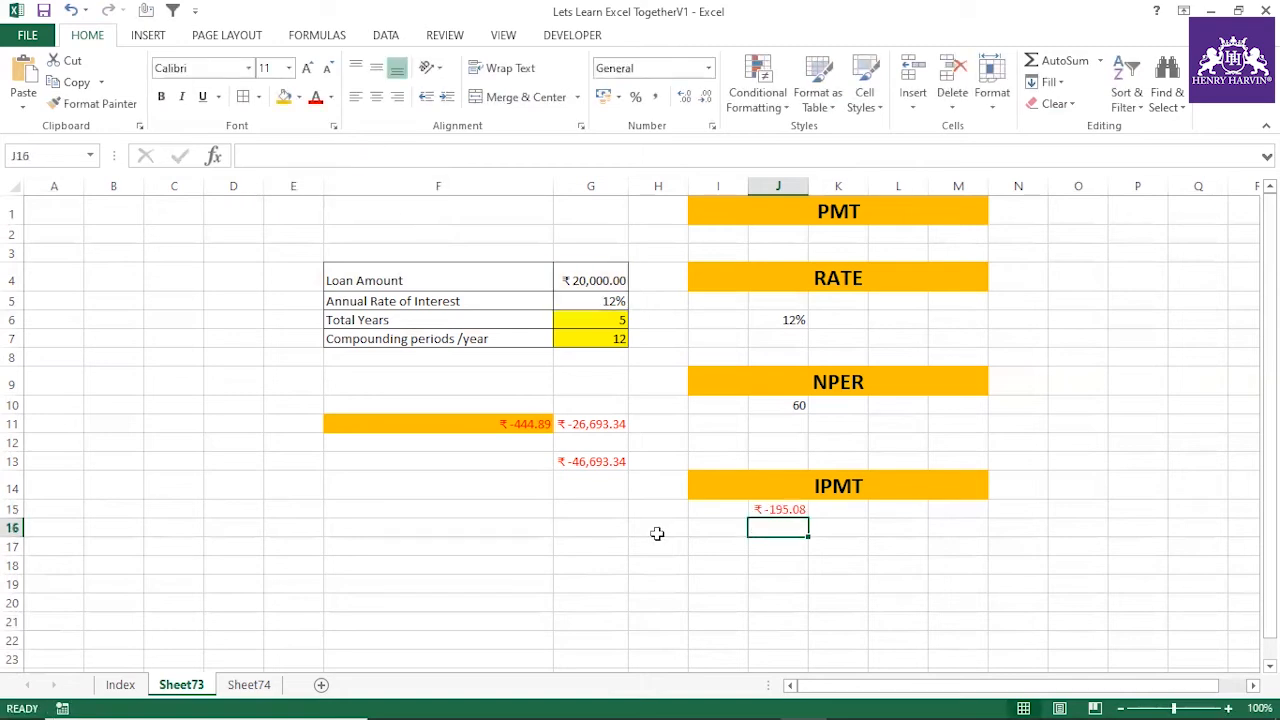
click(777, 503)
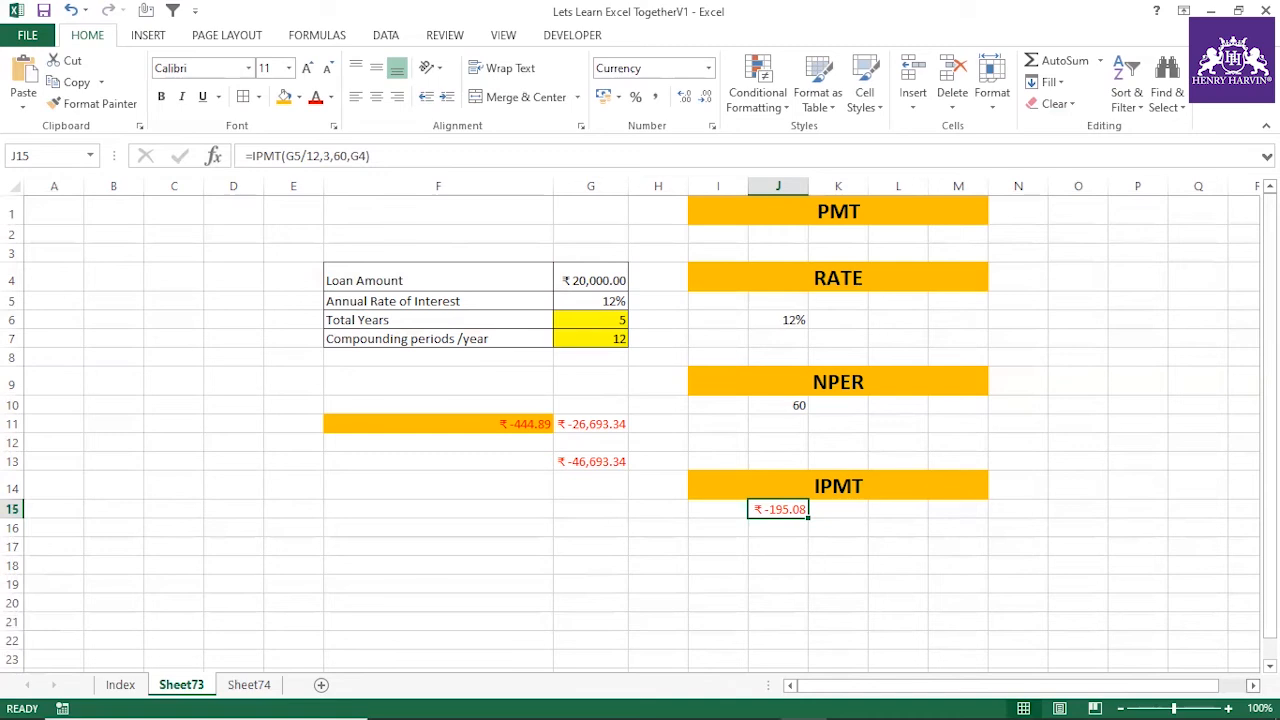
scroll(302, 218, right, 4)
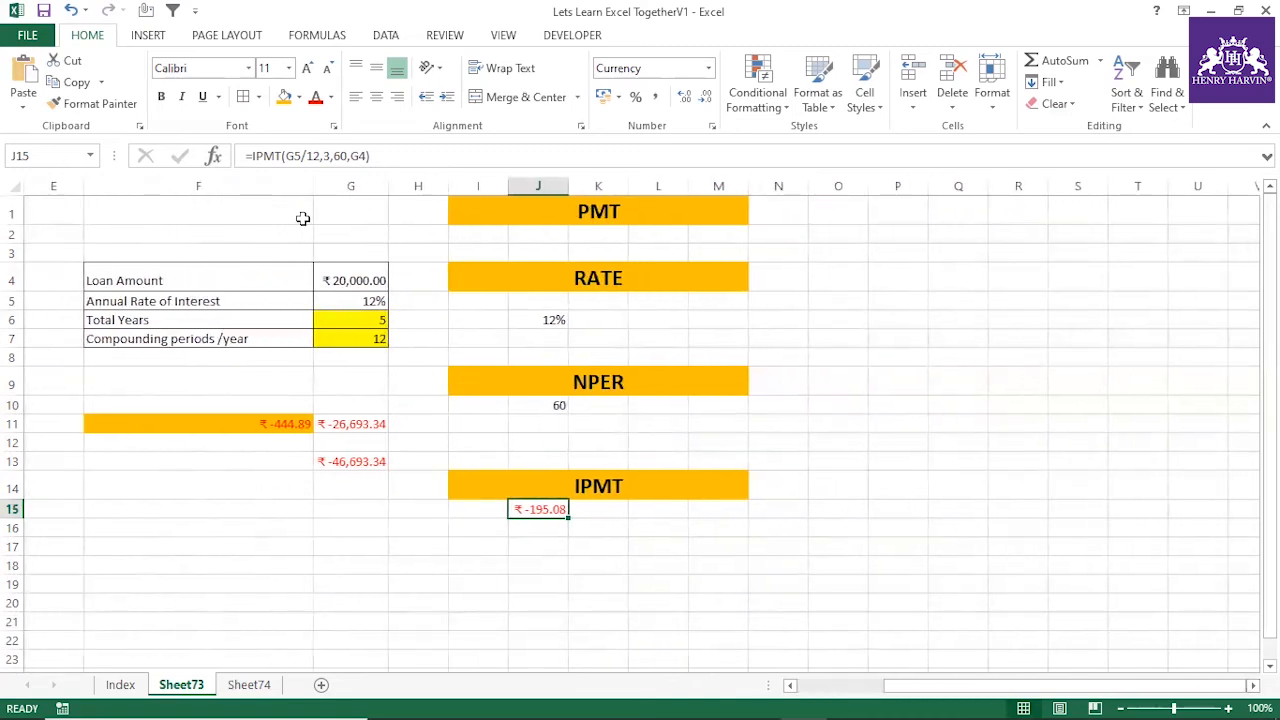
Enter 1 in P2 and fill column P down to P36 as a number series from 1 to 35
click(953, 236)
click(903, 236)
text(3)
click(908, 300)
click(920, 236)
drag(930, 243, 912, 682)
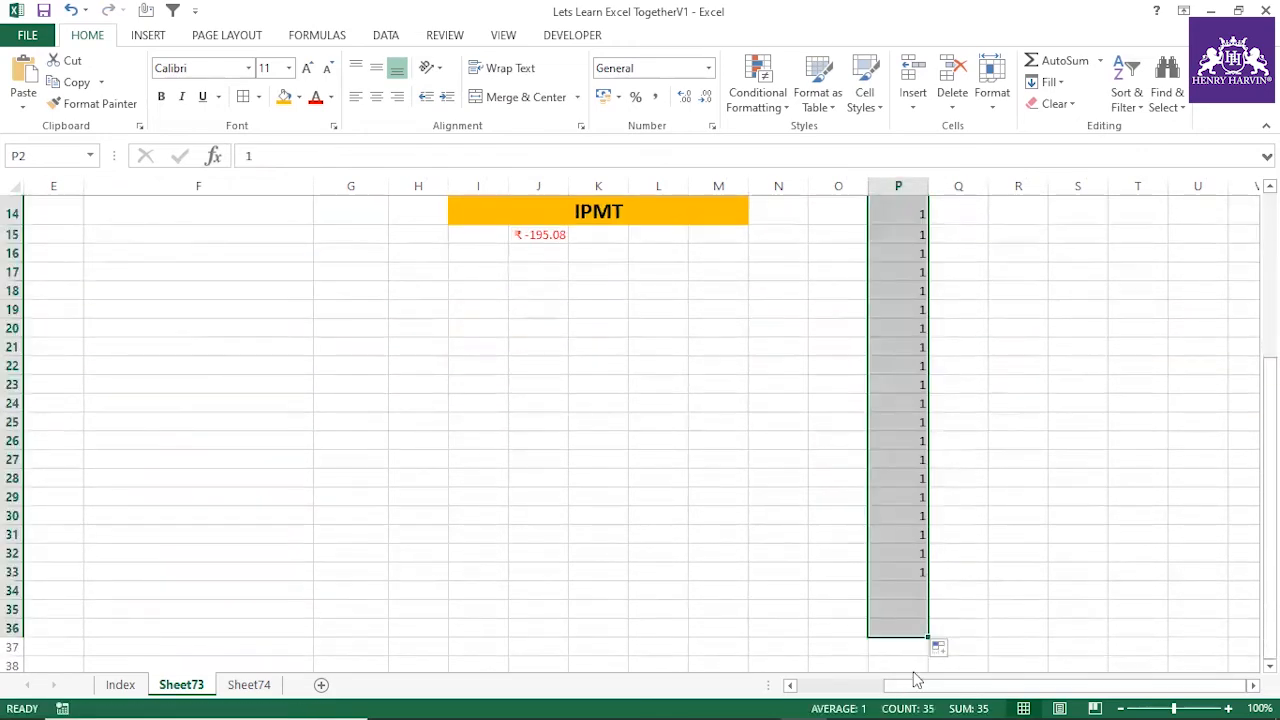
click(938, 647)
click(980, 562)
scroll(985, 453, up, 4)
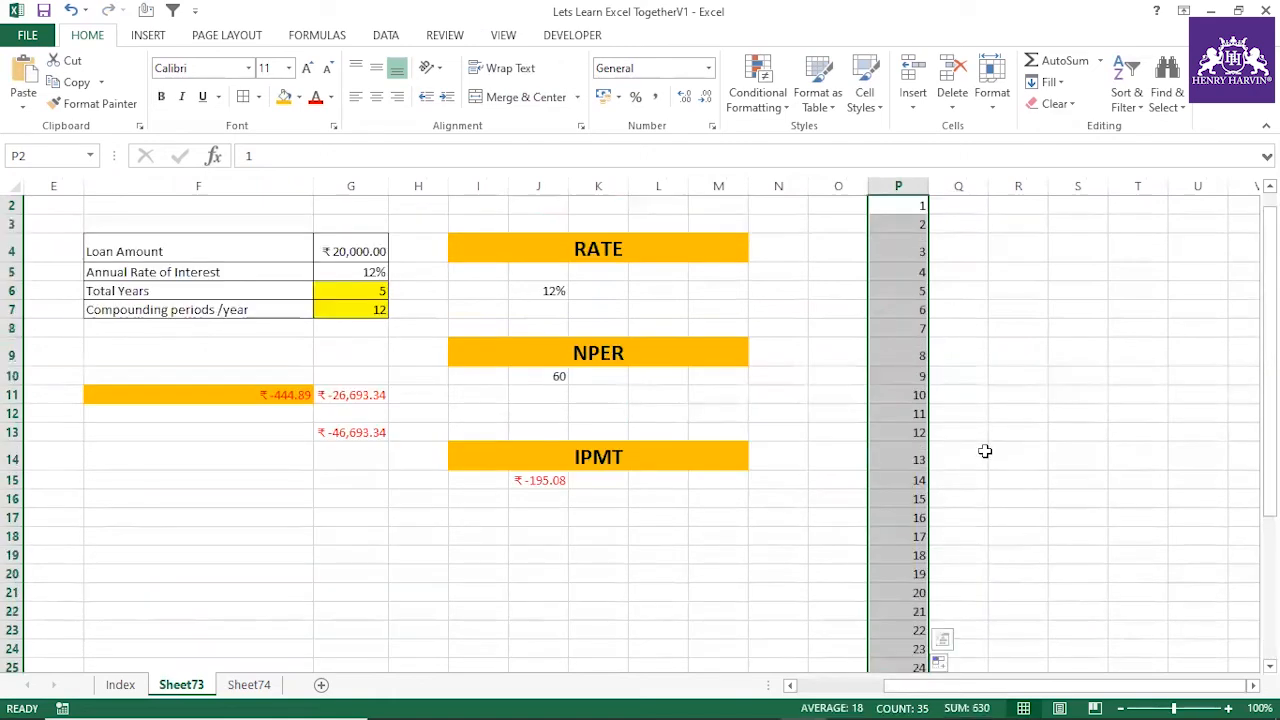
Extend the number series in column P from P36 down to P52, reaching 51
scroll(985, 453, down, 10)
click(918, 281)
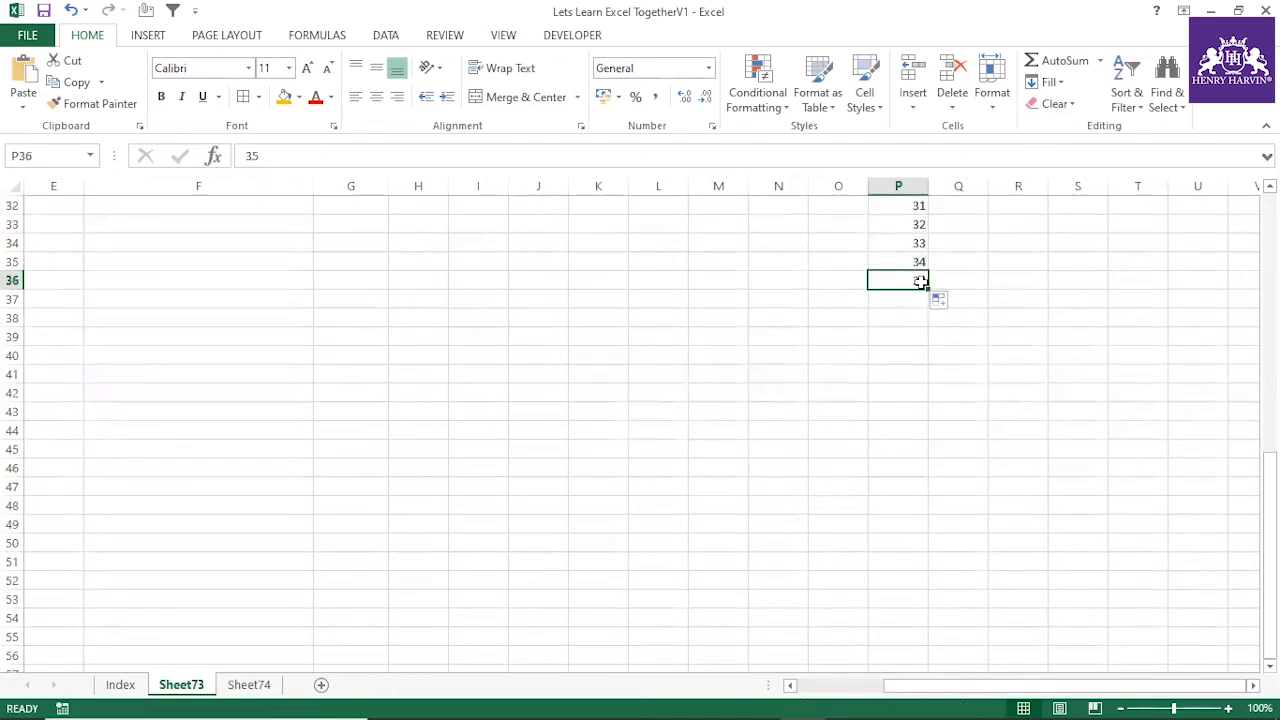
drag(926, 289, 926, 591)
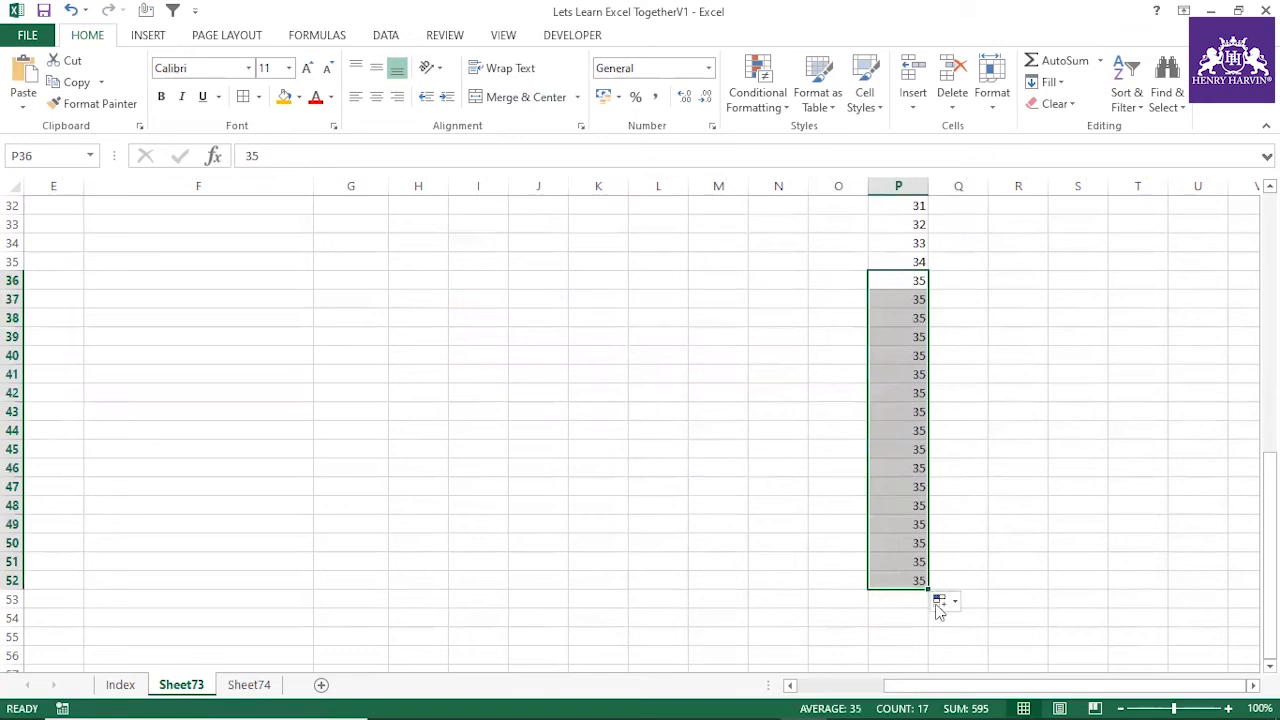
click(942, 601)
click(984, 513)
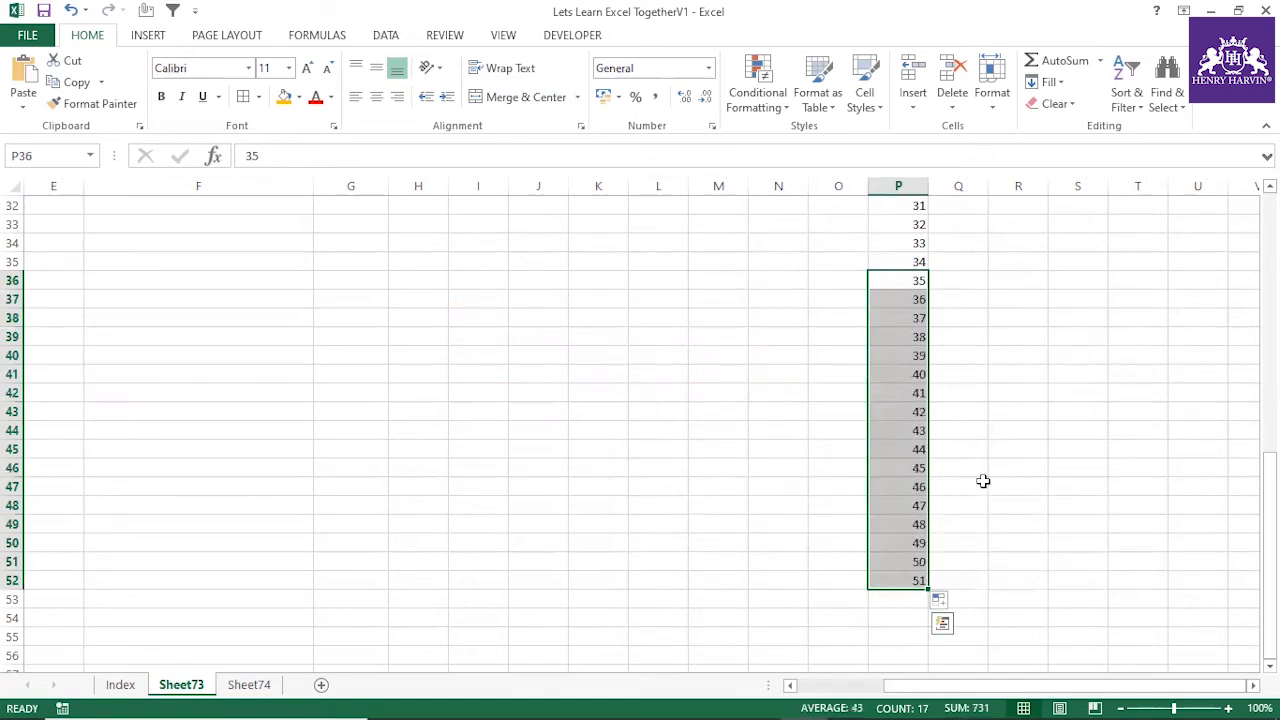
Continue the number series in column P from P52 down to P61 so that it ends at 60
scroll(940, 440, down, 4)
click(926, 358)
drag(928, 362, 929, 535)
click(942, 545)
key(Escape)
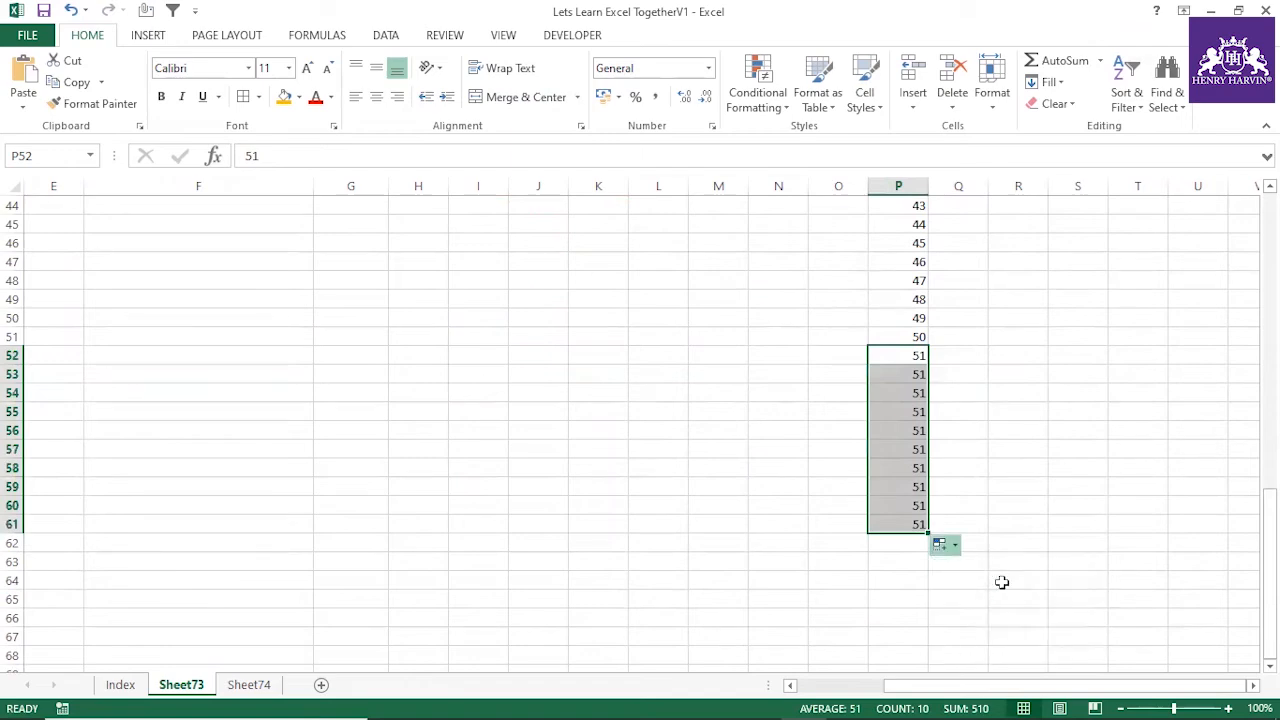
click(1002, 582)
click(1002, 482)
click(917, 527)
Begin an IPMT formula in Q2 with rate G5/12, period P2, 60 periods and the absolute loan amount $G$4
scroll(985, 489, up, 6)
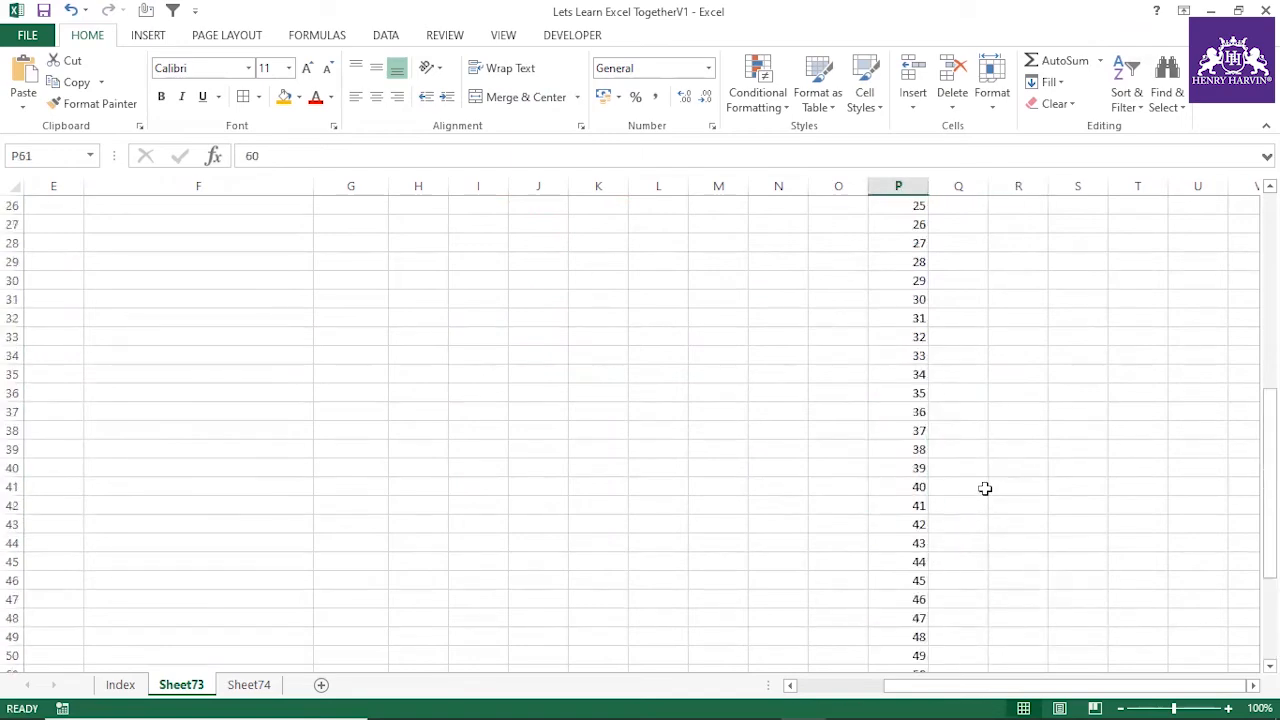
scroll(985, 489, up, 8)
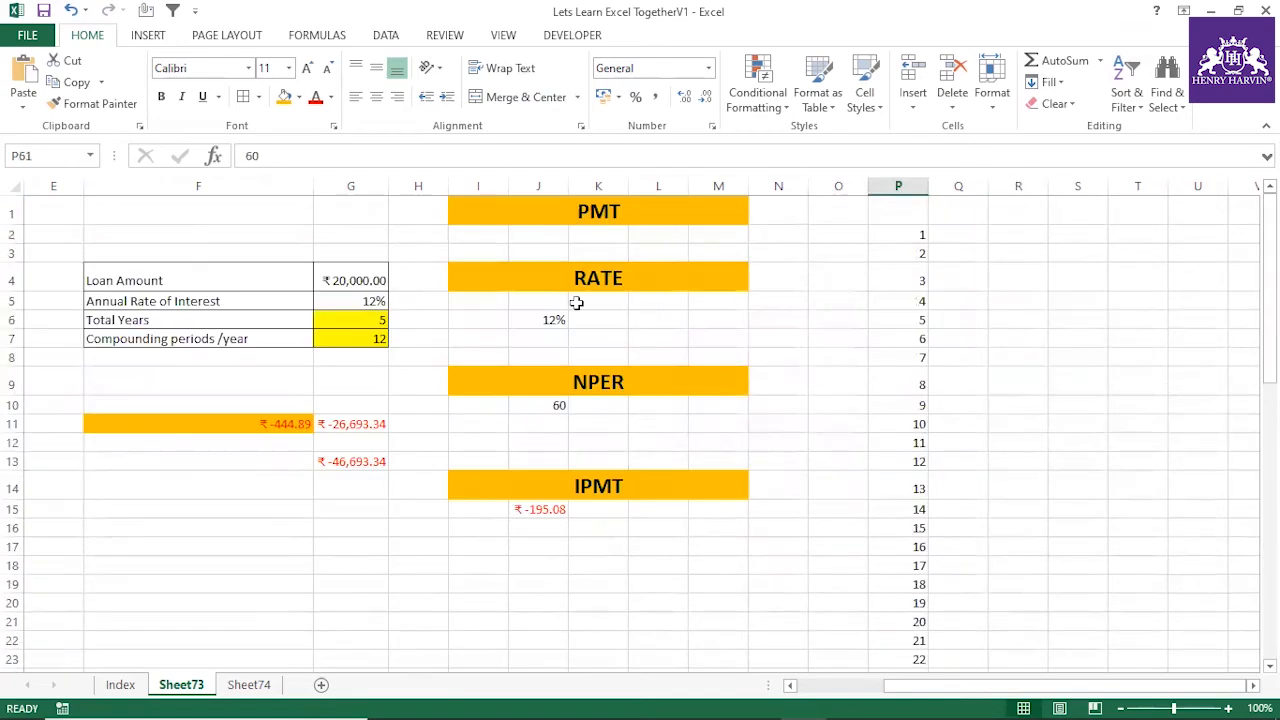
click(955, 235)
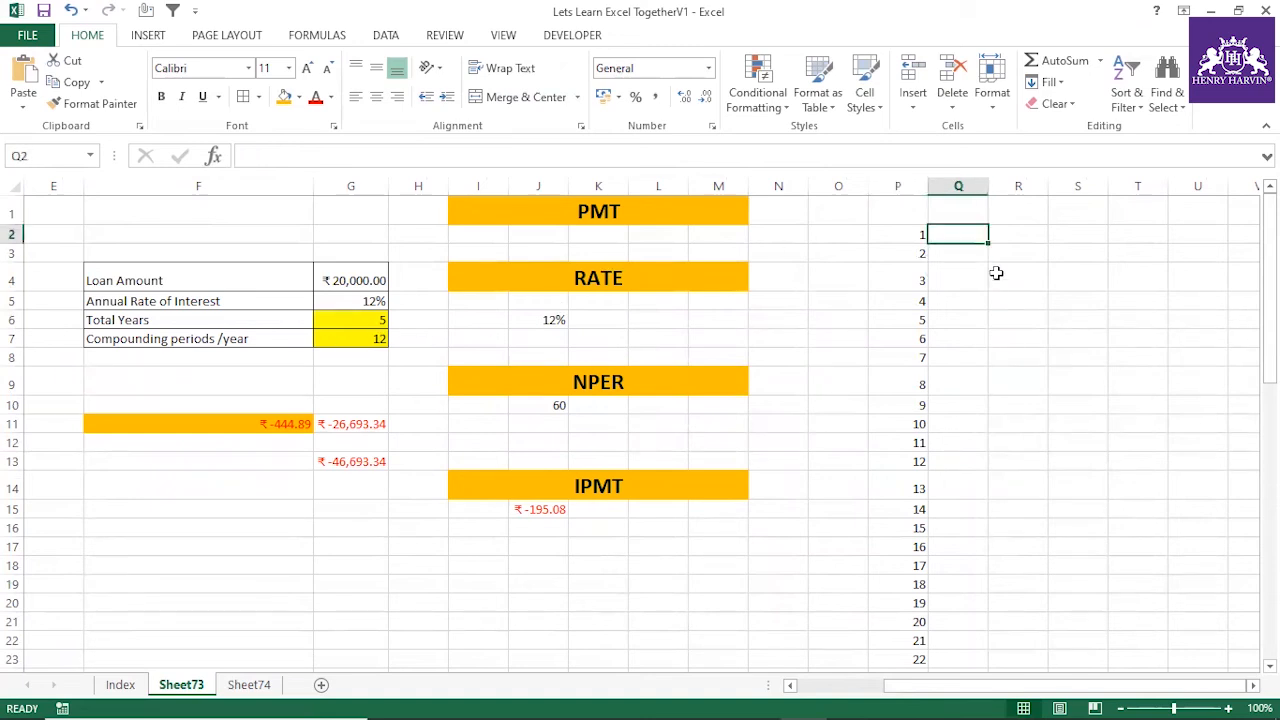
text(=IP)
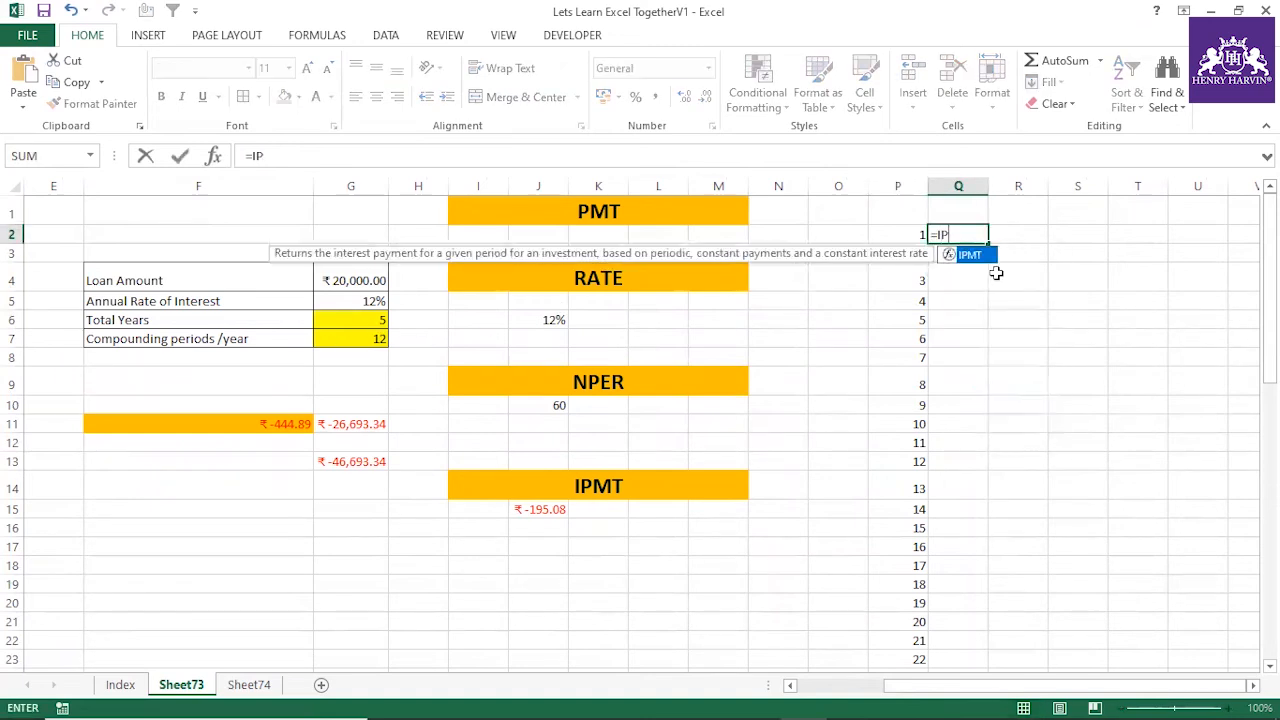
text(MT()
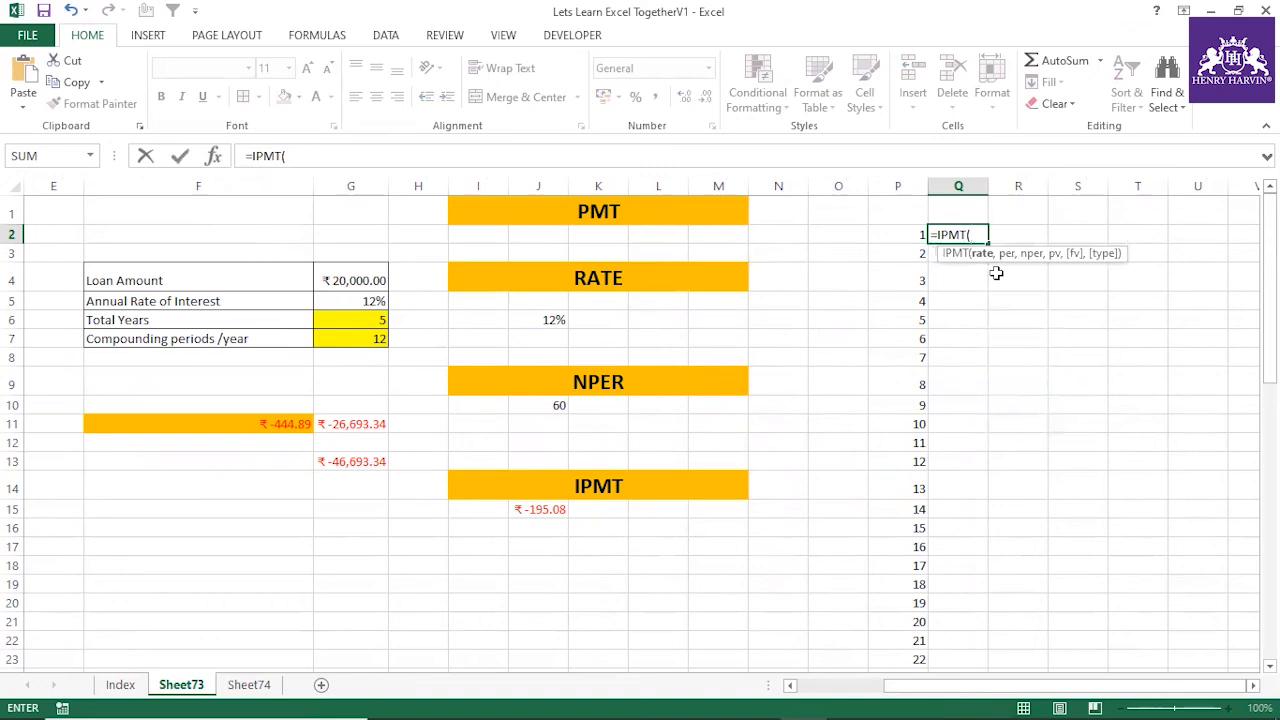
click(348, 301)
text(/12,)
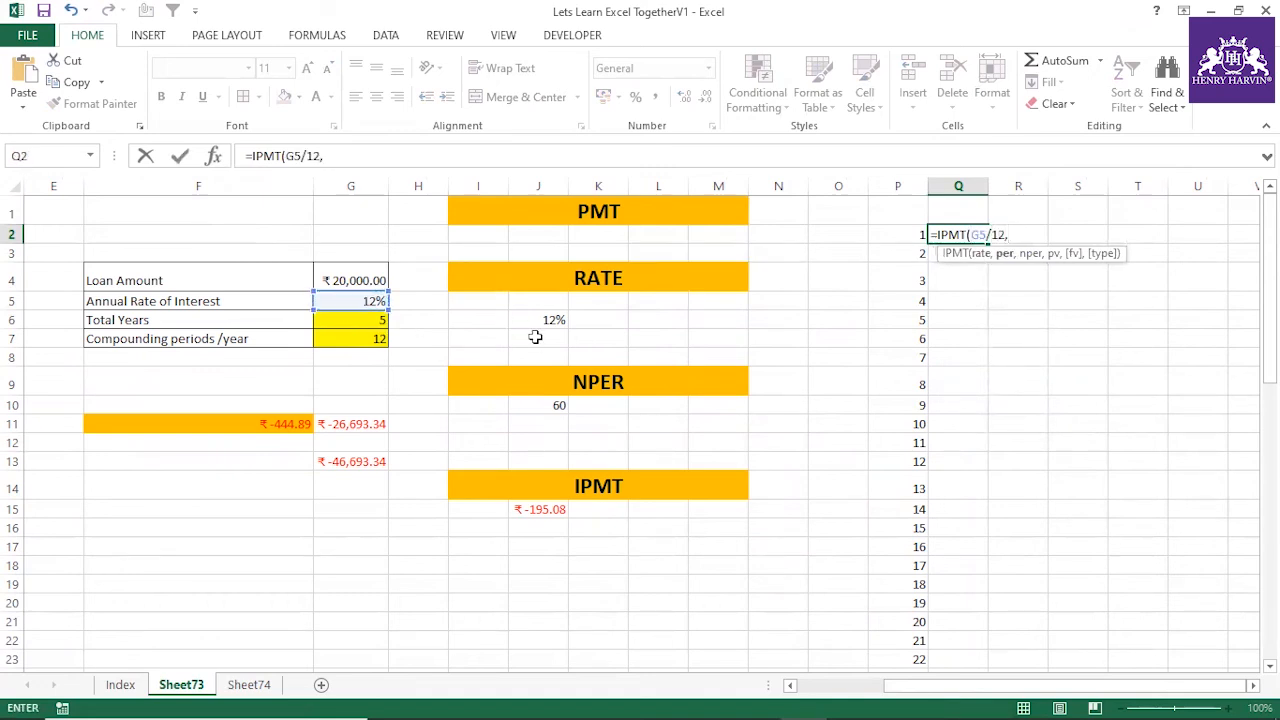
click(904, 234)
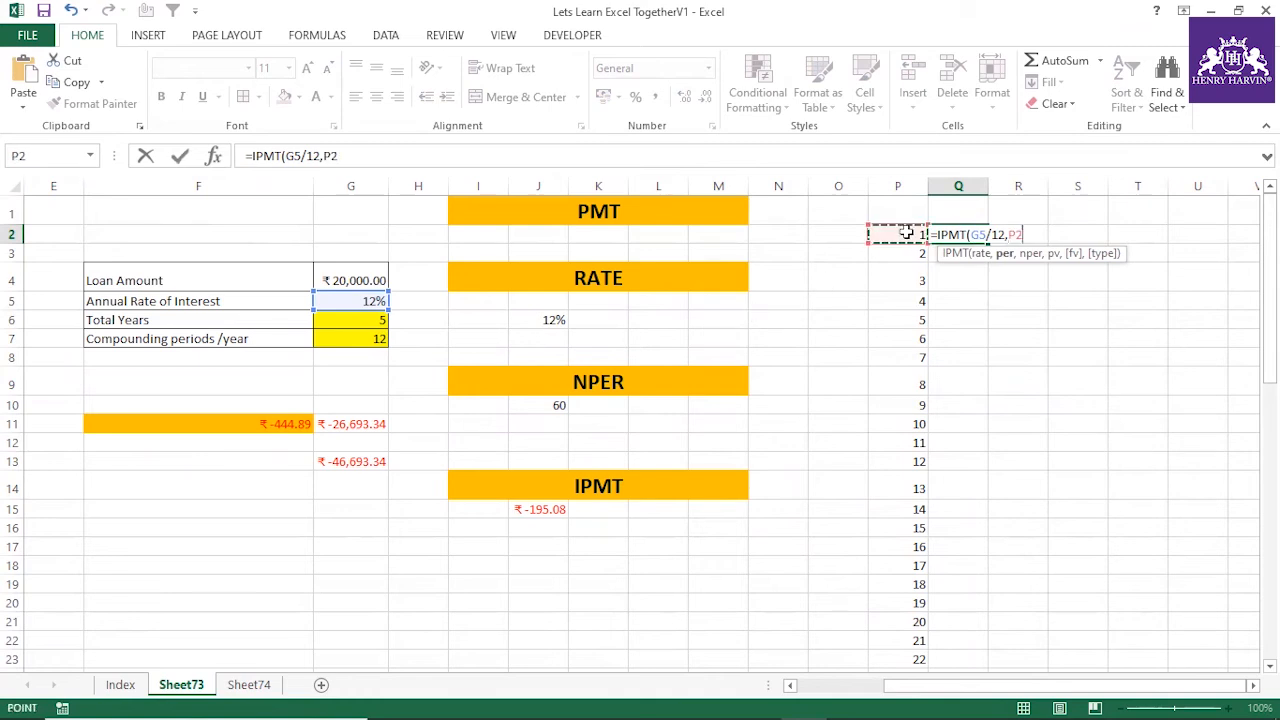
text(,60,)
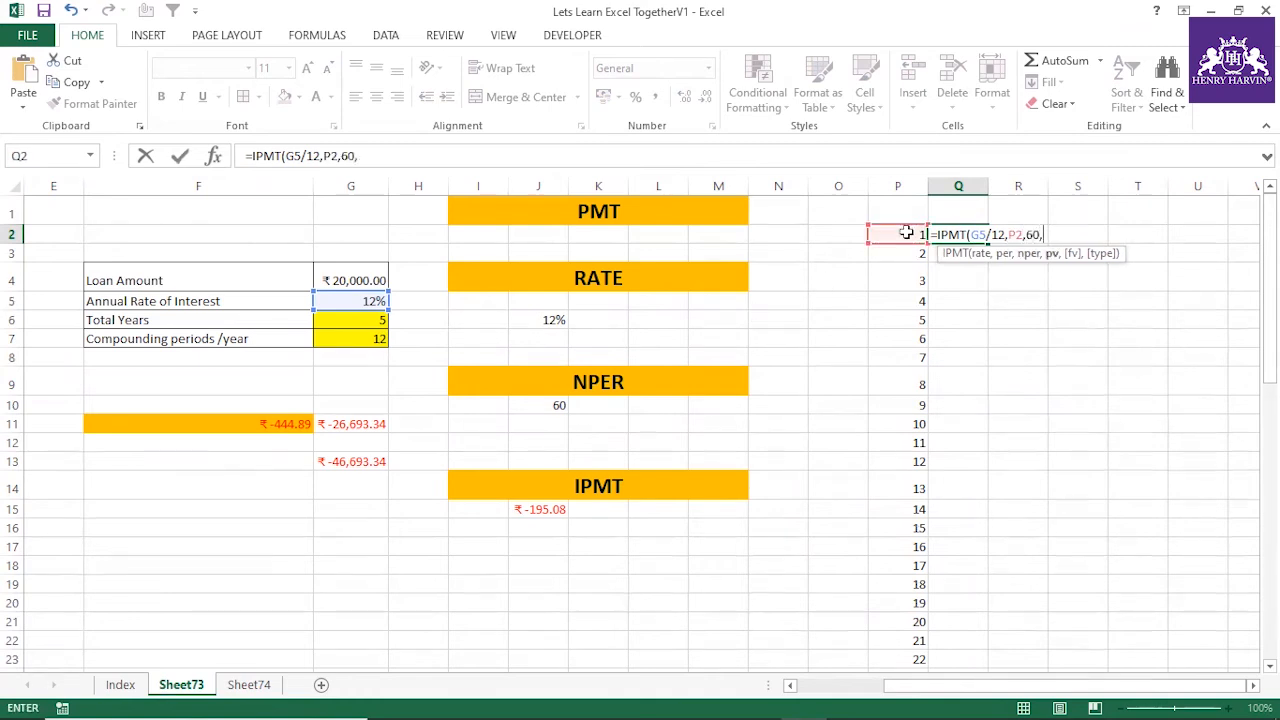
click(352, 270)
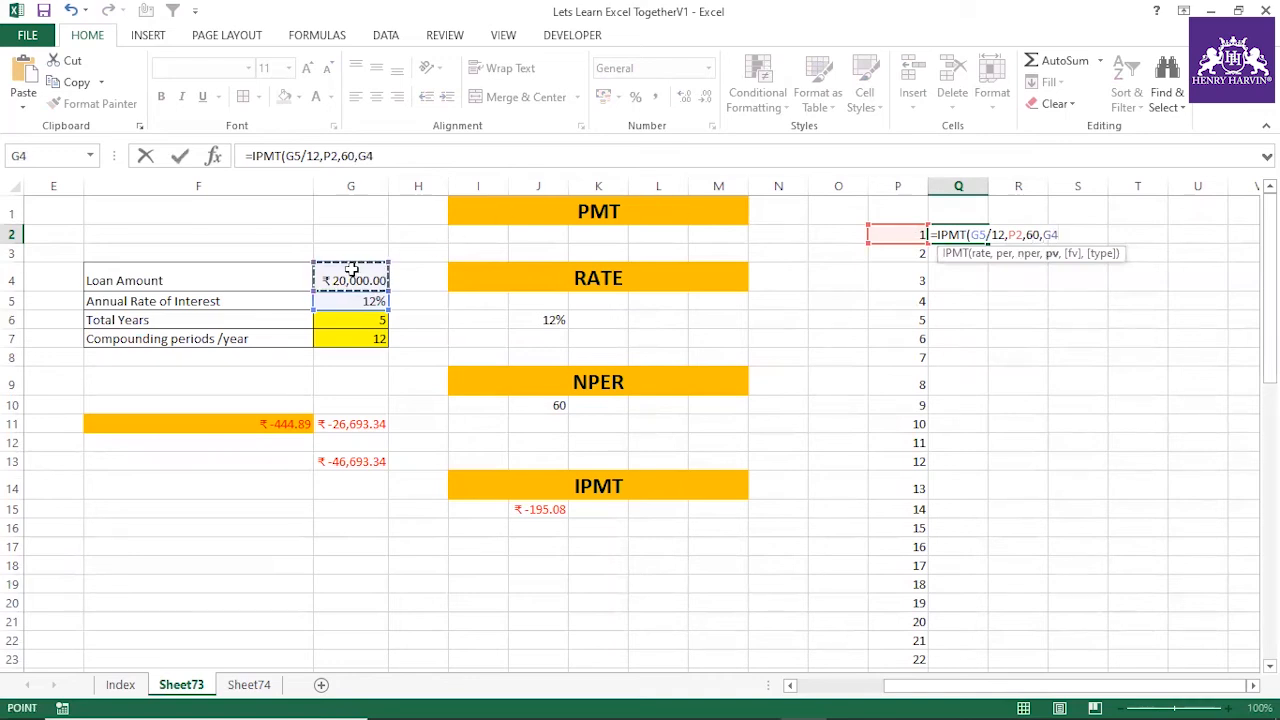
key(F4)
Make the interest rate reference absolute as $G$5 and complete Q2 as =IPMT($G$5/12,P2,60,$G$4)
double_click(1015, 234)
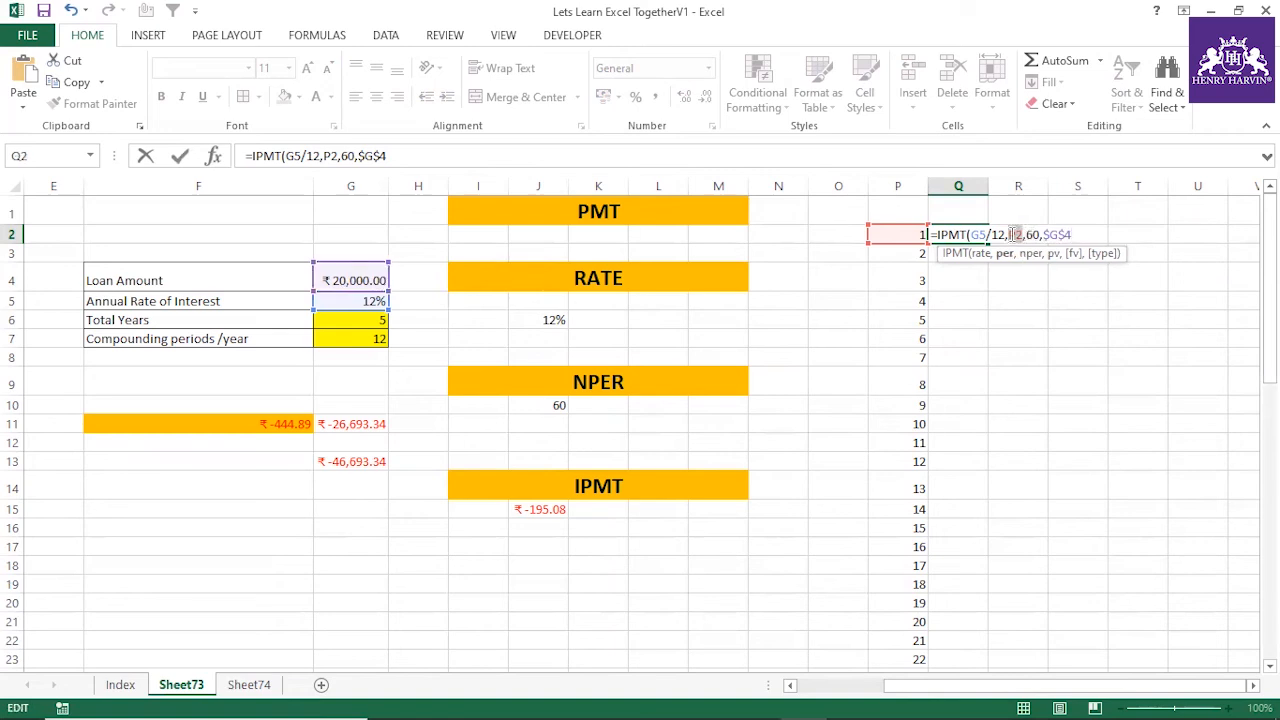
drag(987, 234, 969, 234)
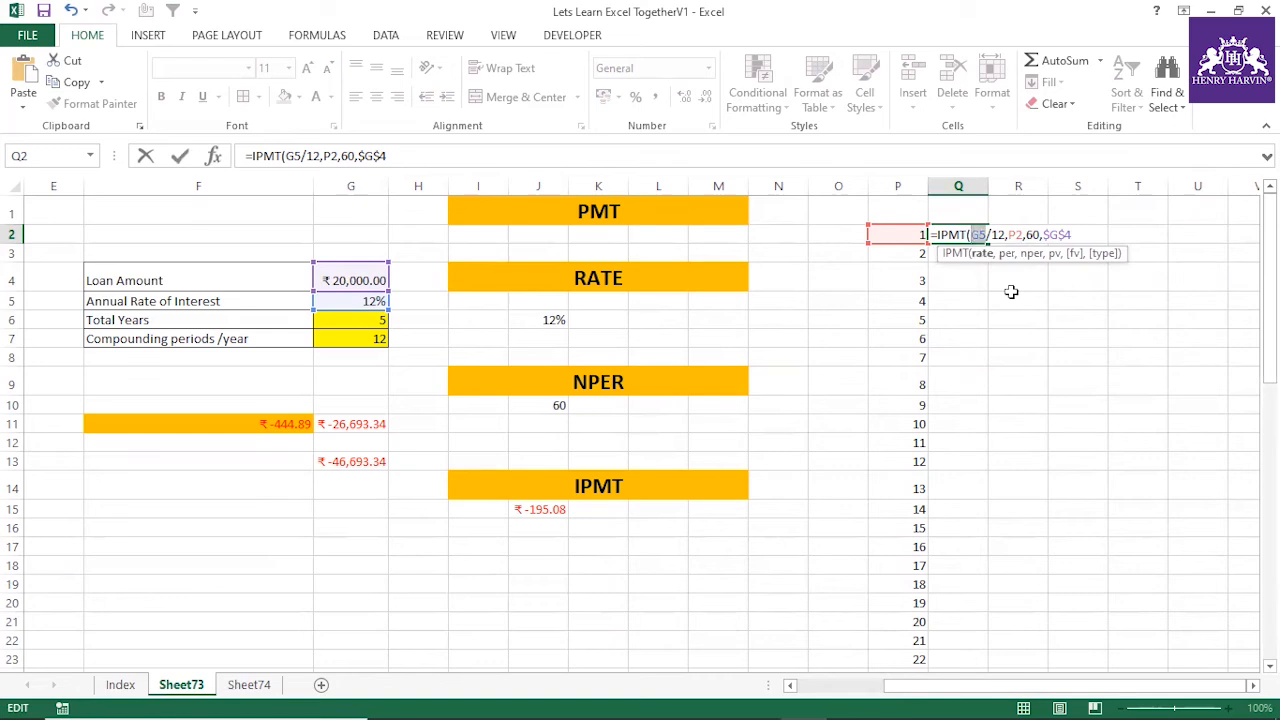
key(F4)
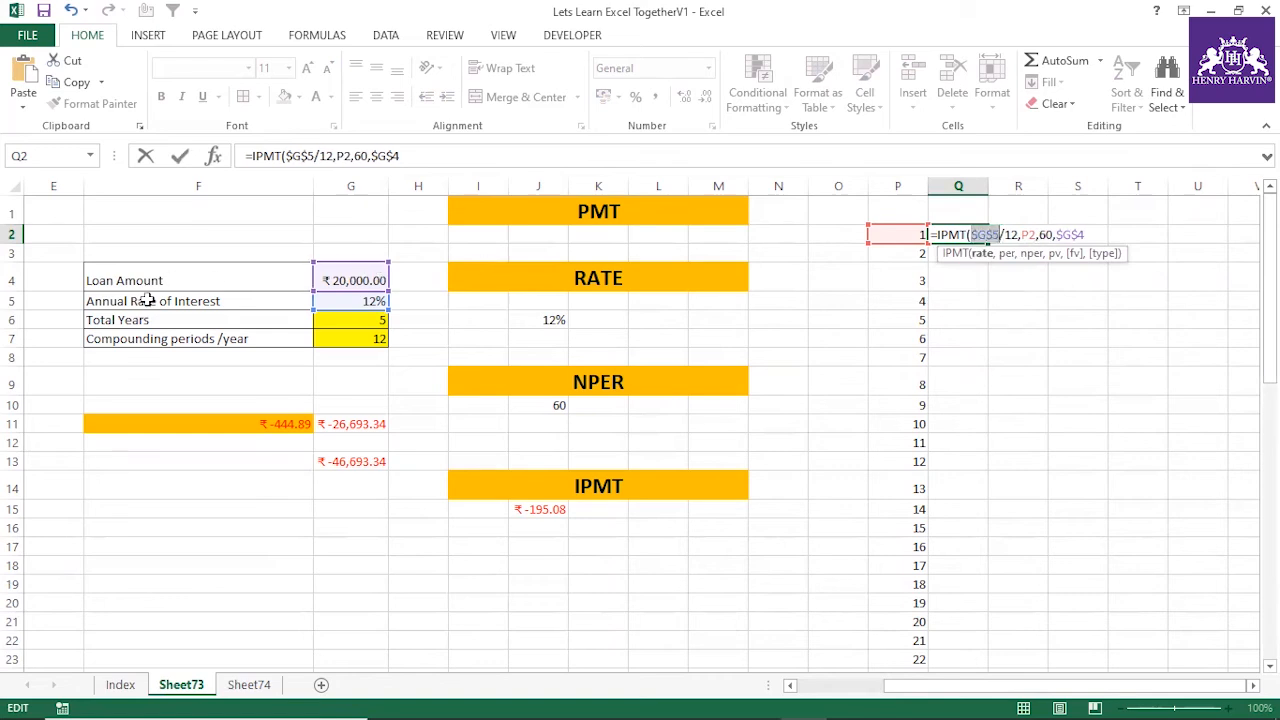
click(637, 158)
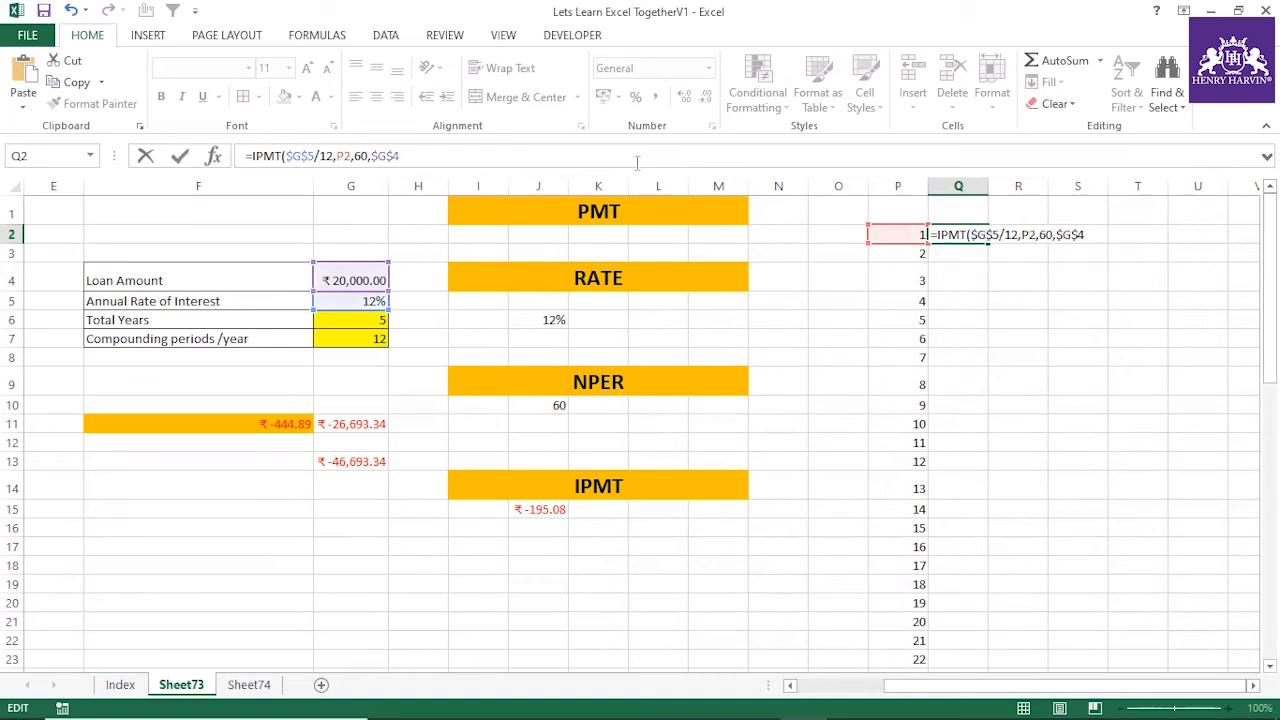
text())
key(Return)
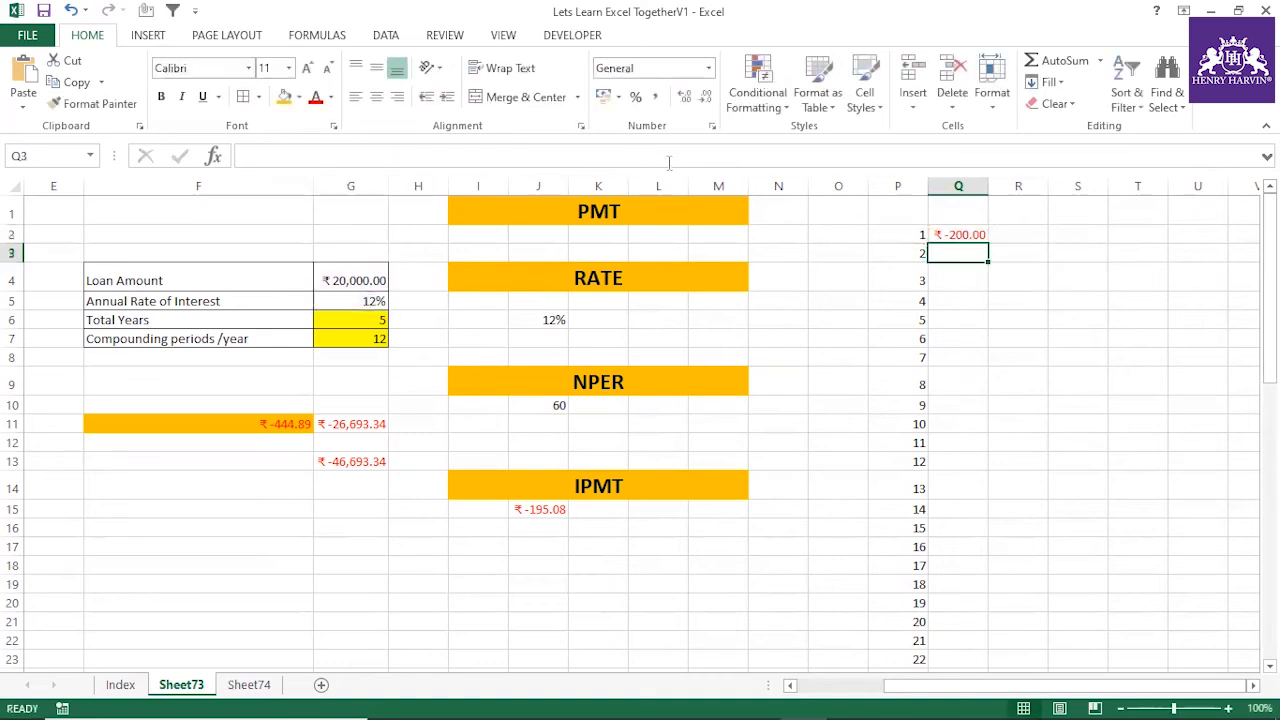
Copy the IPMT formula from Q2 down to Q61 and widen column Q
click(978, 234)
double_click(978, 234)
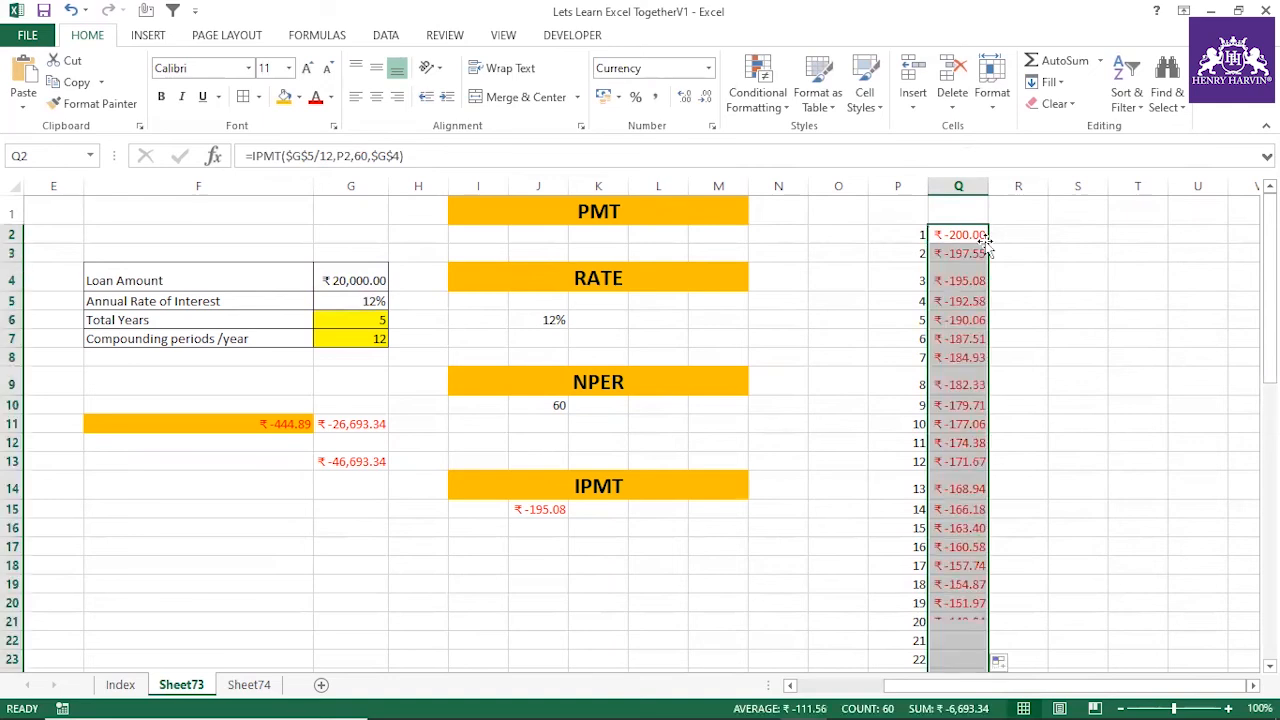
drag(958, 234, 957, 490)
click(963, 405)
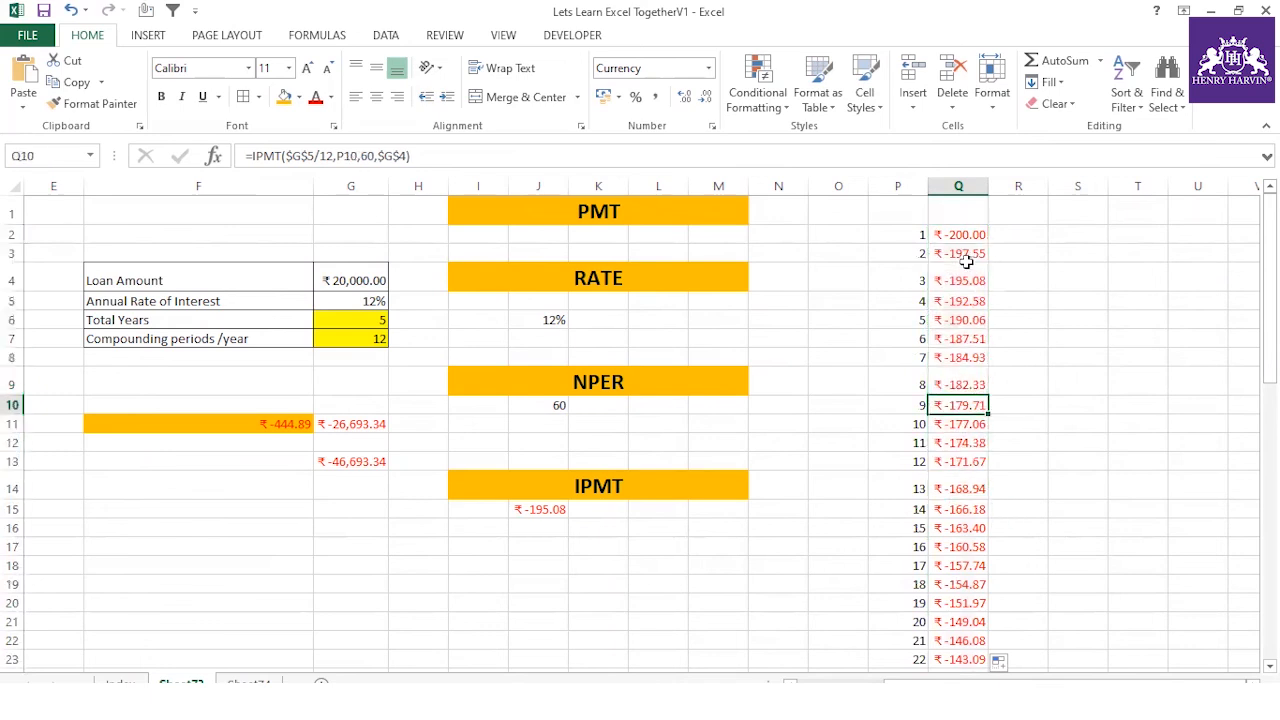
drag(988, 186, 932, 189)
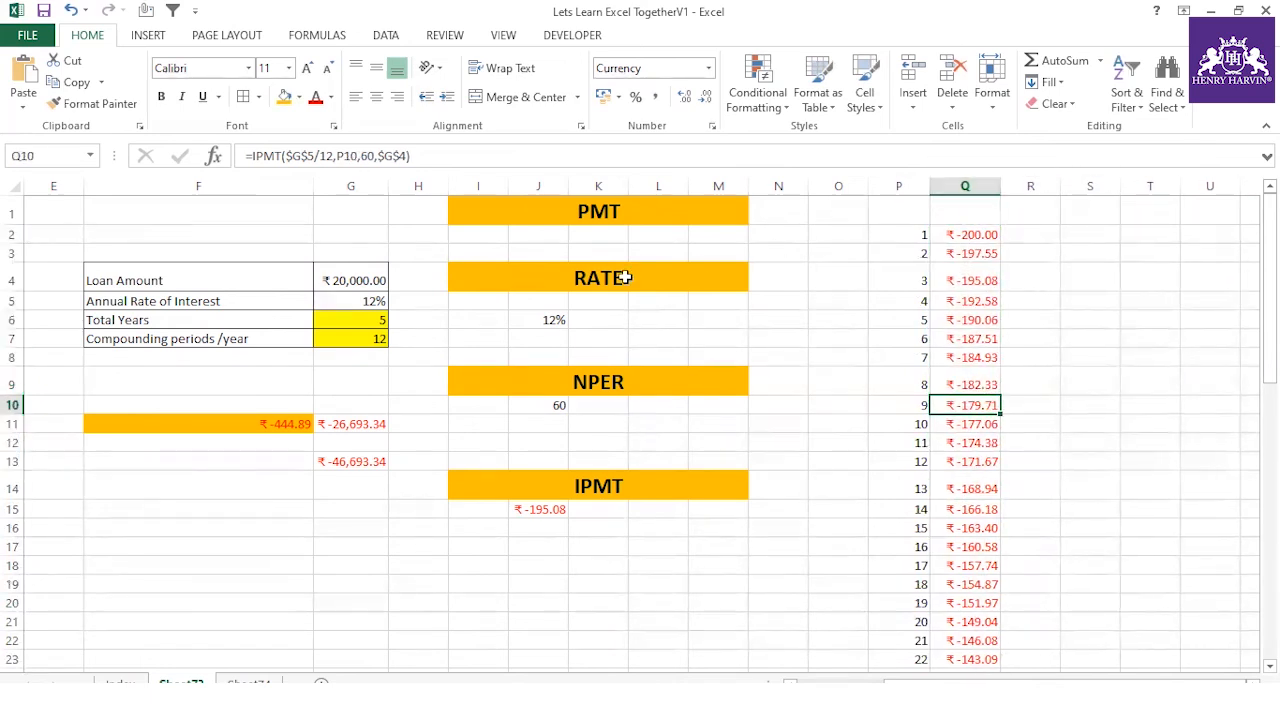
click(603, 215)
click(603, 270)
click(598, 382)
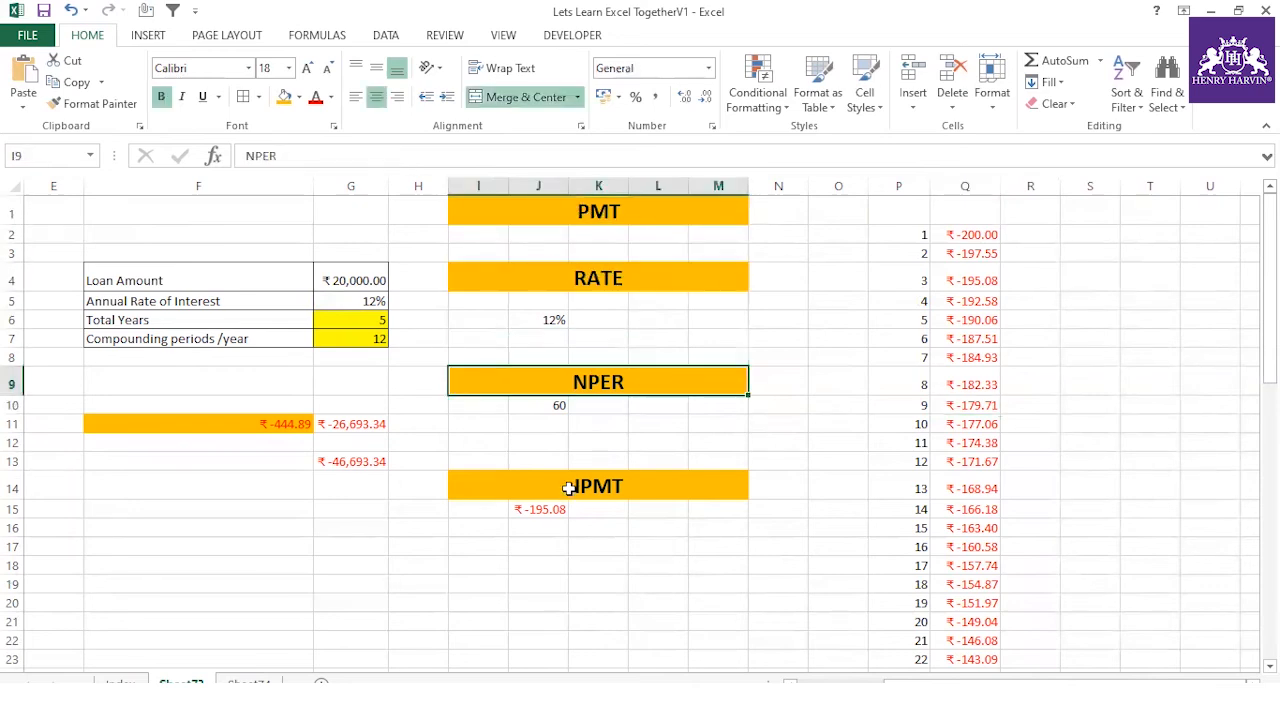
click(569, 488)
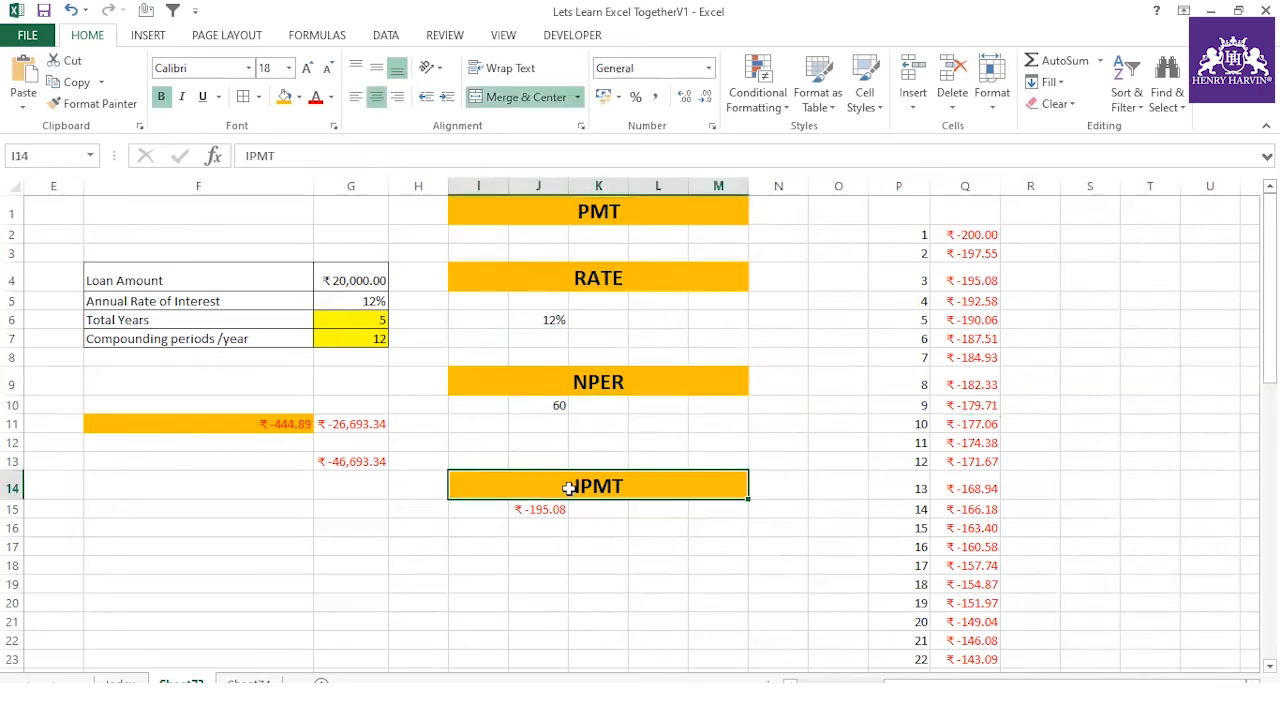
Examine the interest amounts in column Q from the first to the last period, along with the column's total
click(975, 322)
click(969, 383)
click(968, 402)
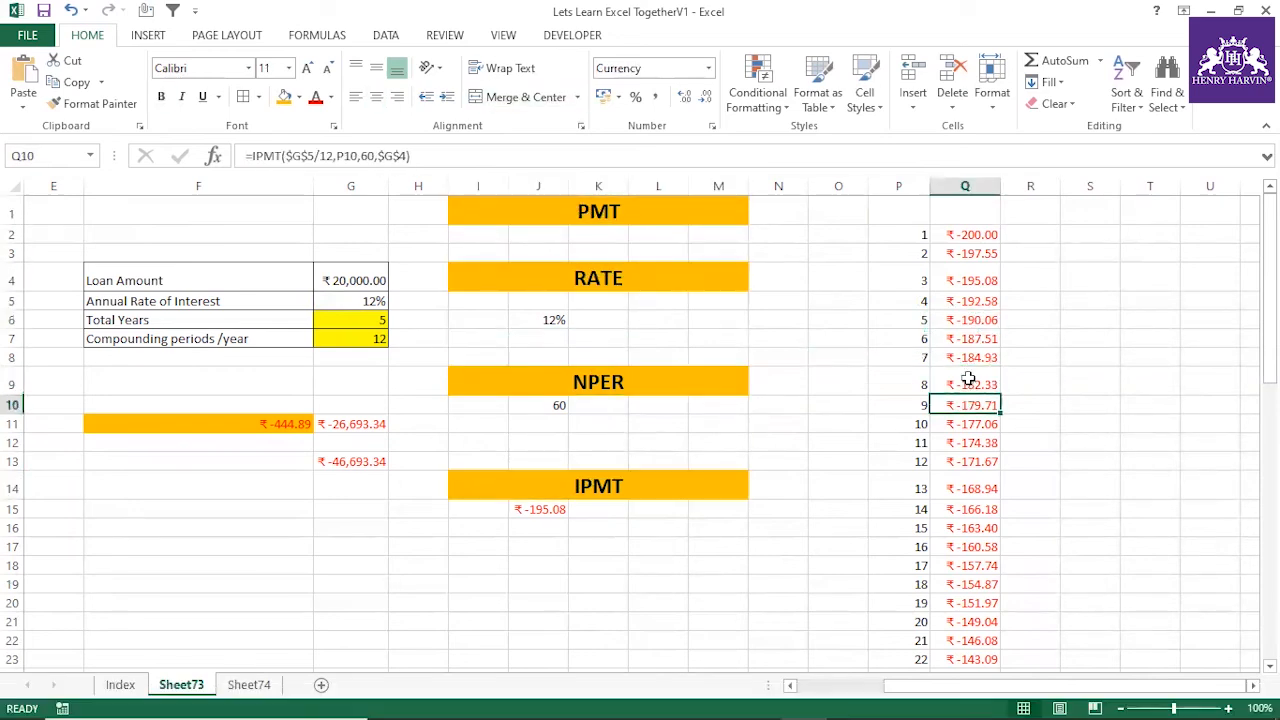
click(974, 235)
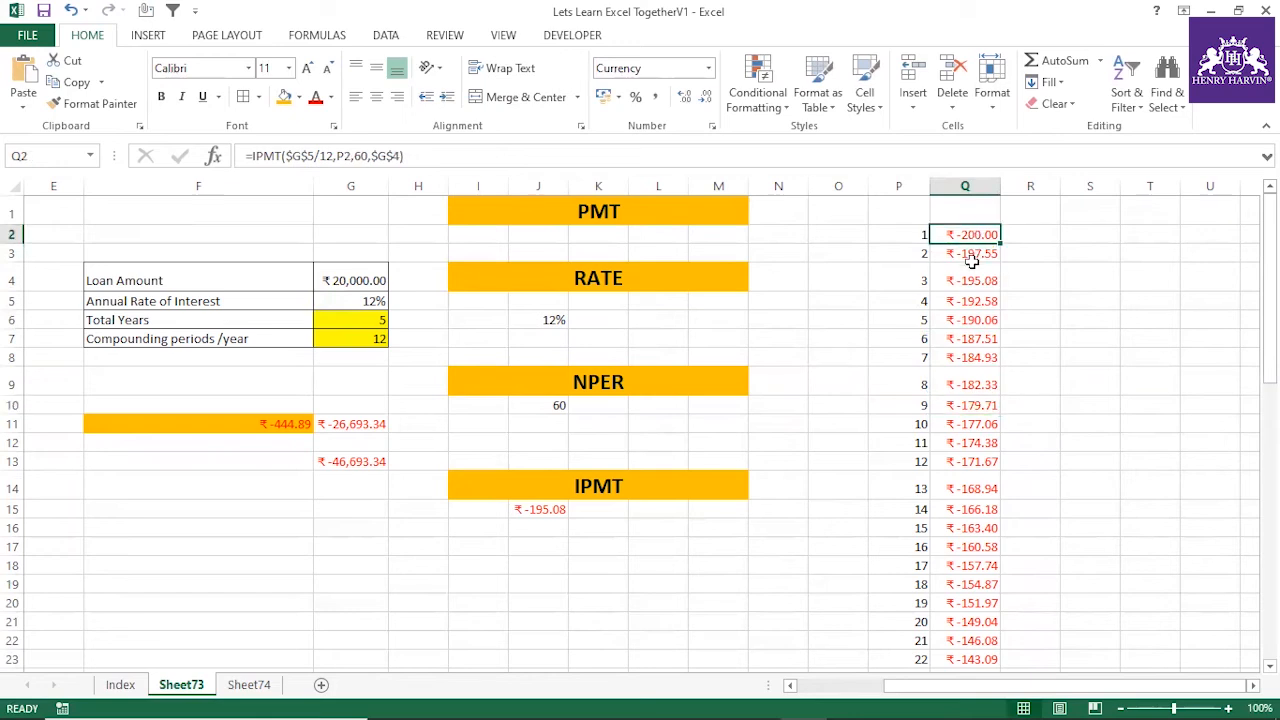
click(972, 256)
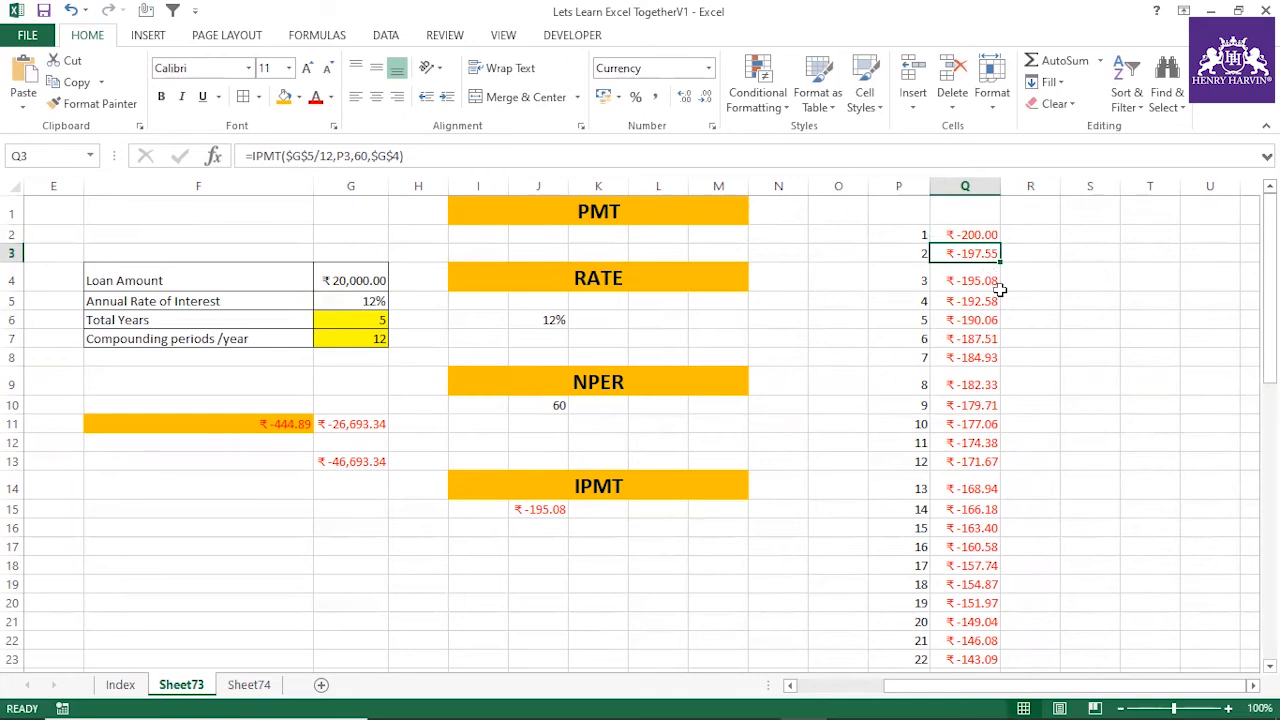
drag(971, 234, 966, 548)
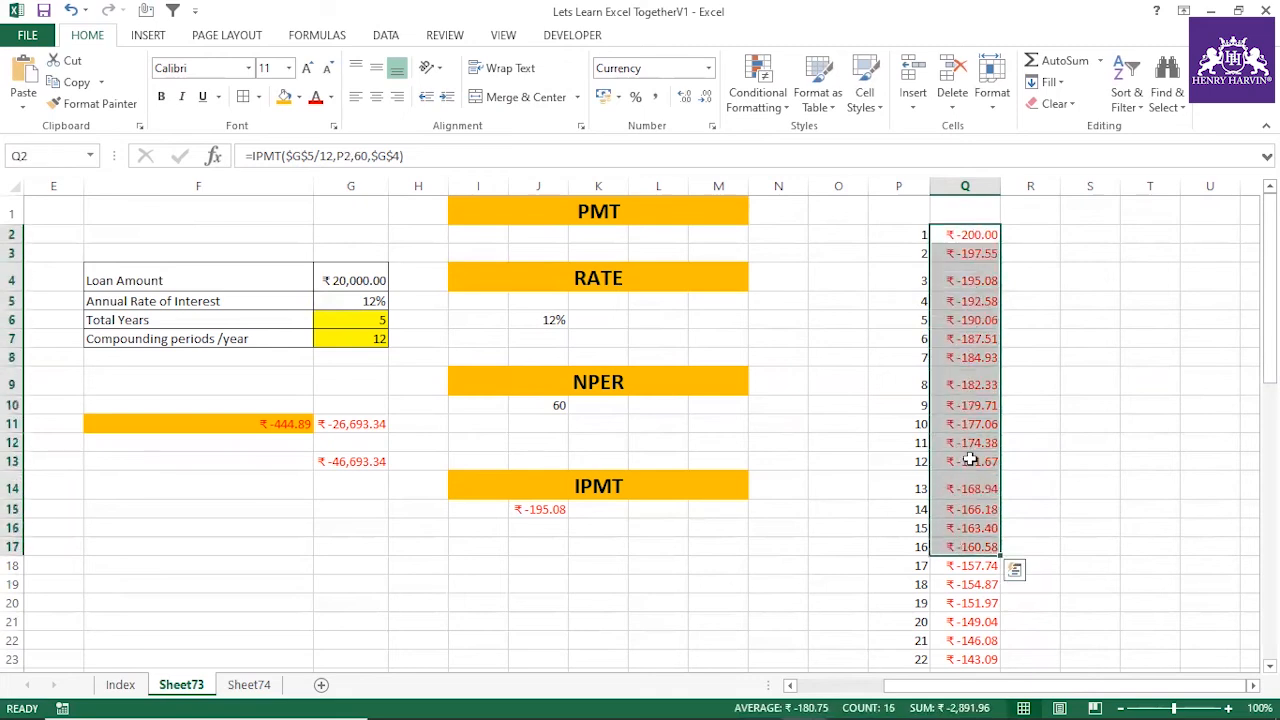
scroll(968, 455, down, 17)
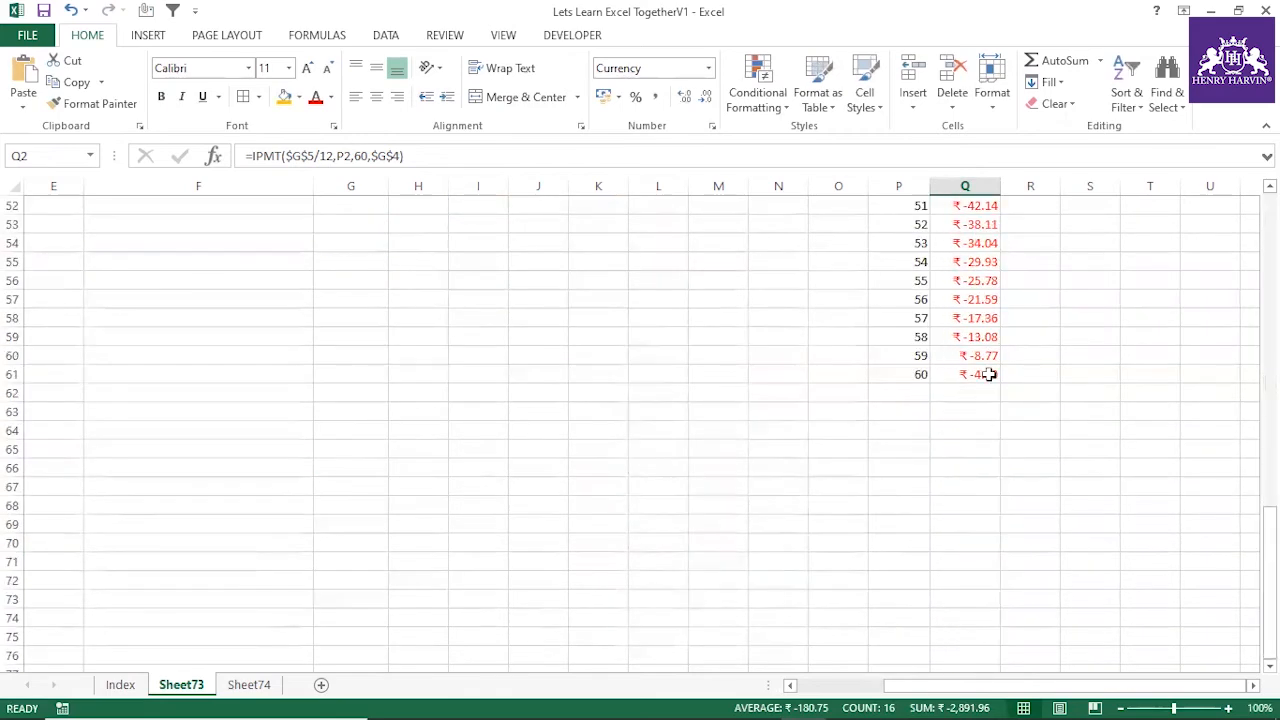
click(988, 374)
scroll(968, 430, up, 17)
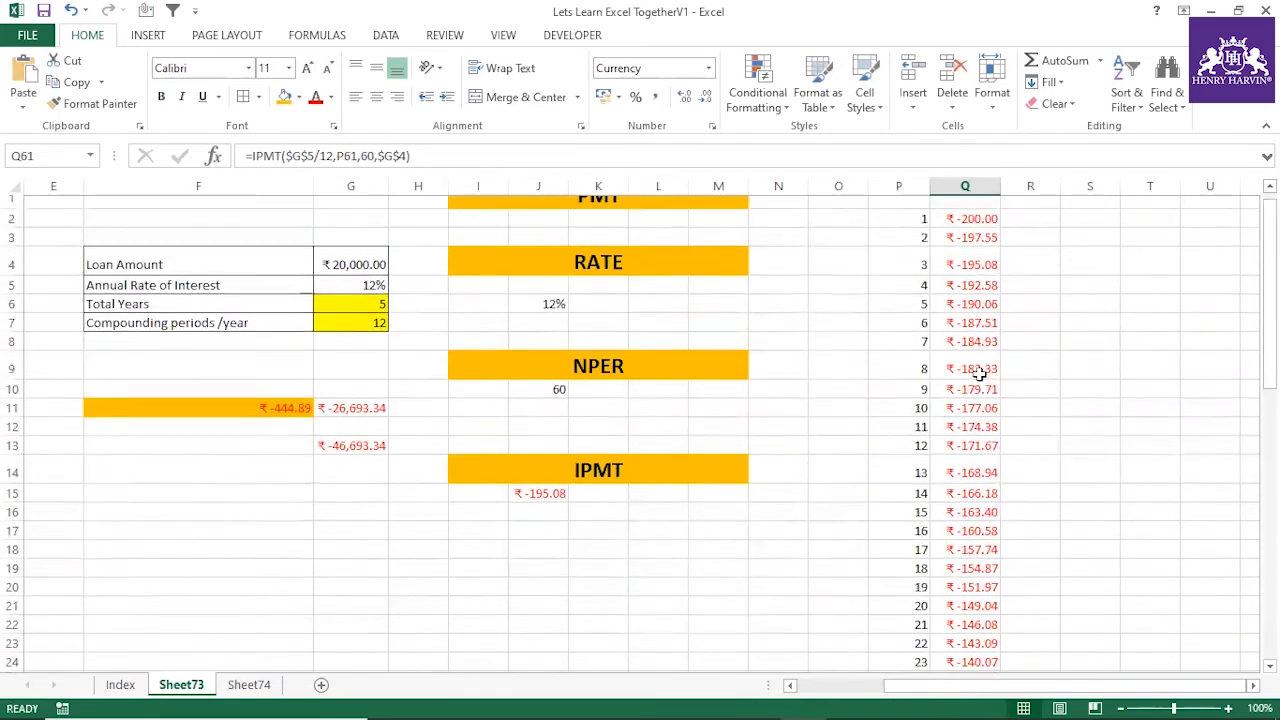
click(982, 186)
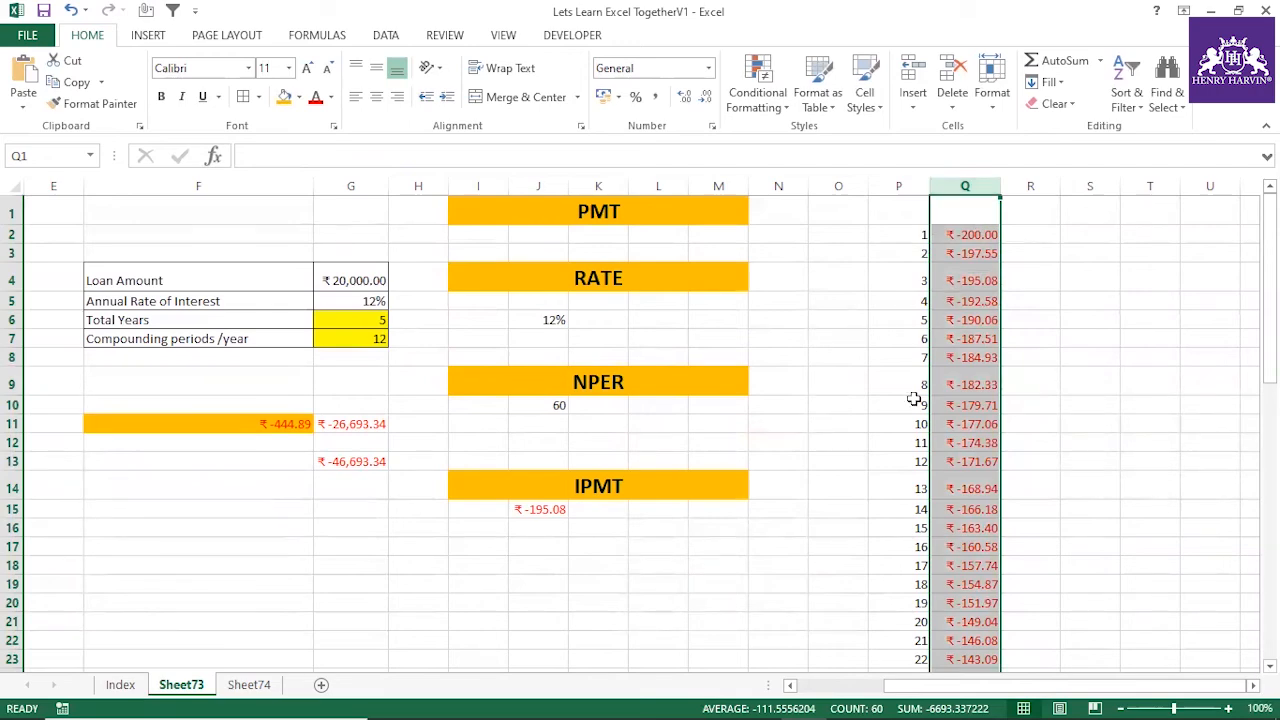
Enter the formula =G11-G4 in G15 to subtract the loan amount from the total payment
click(333, 505)
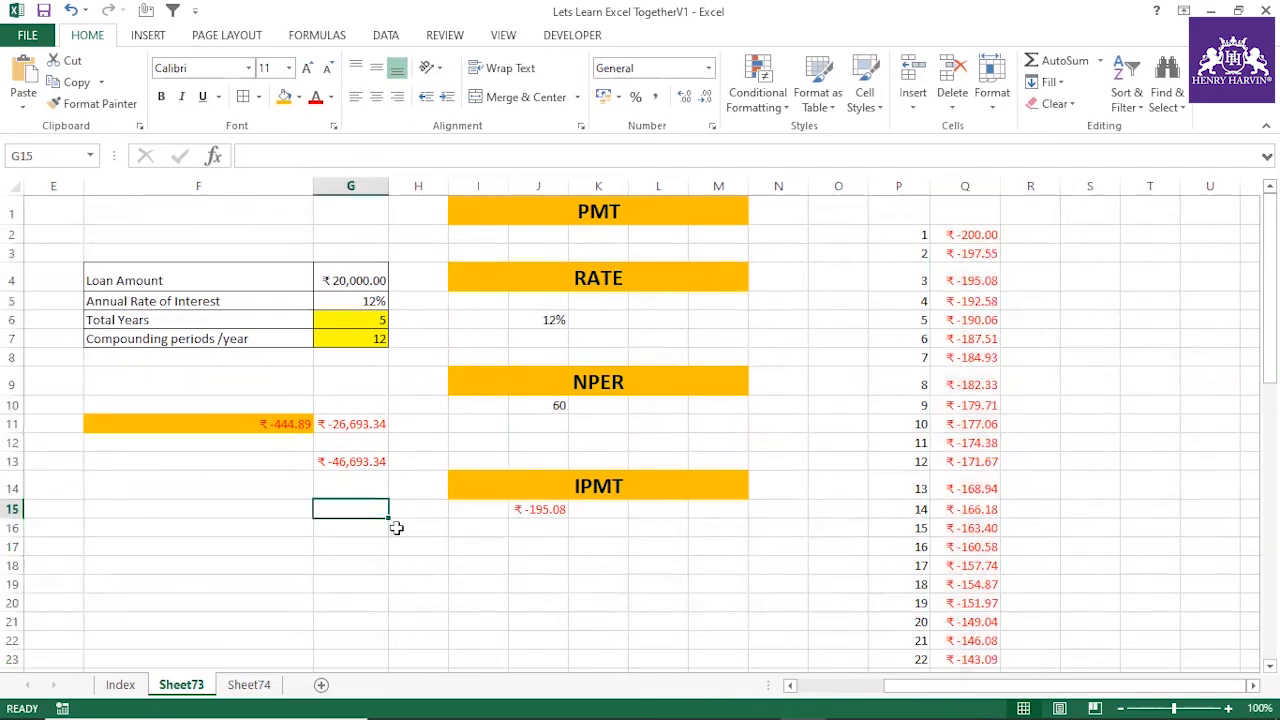
text(=)
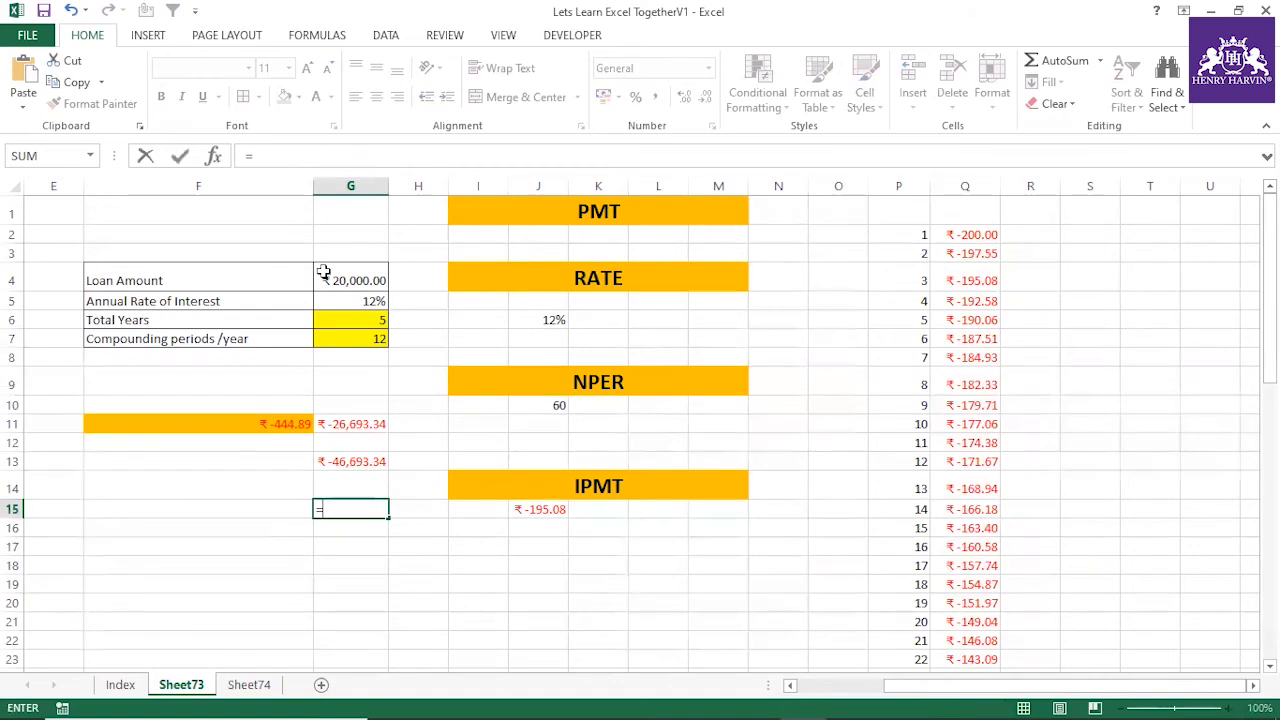
click(342, 424)
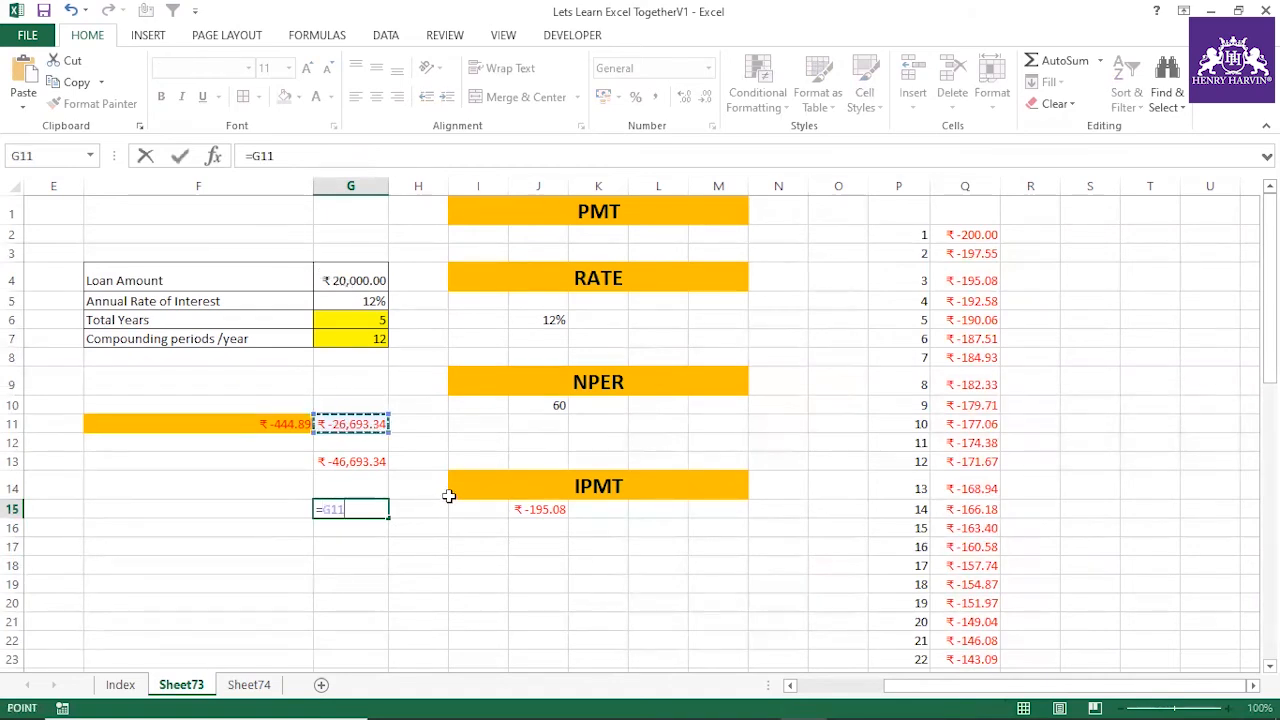
text(-)
click(350, 282)
key(Return)
Correct the G15 formula to =G11-(-G4) so the loan amount is treated as negative
click(345, 500)
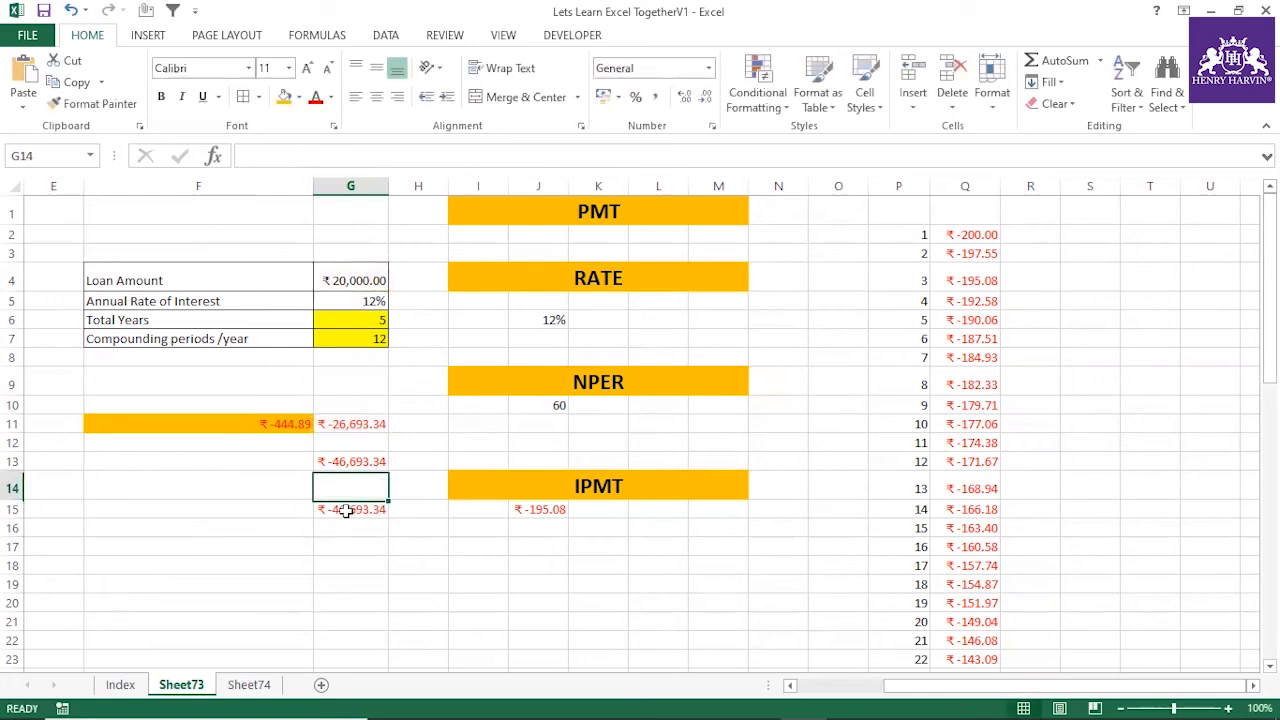
click(280, 157)
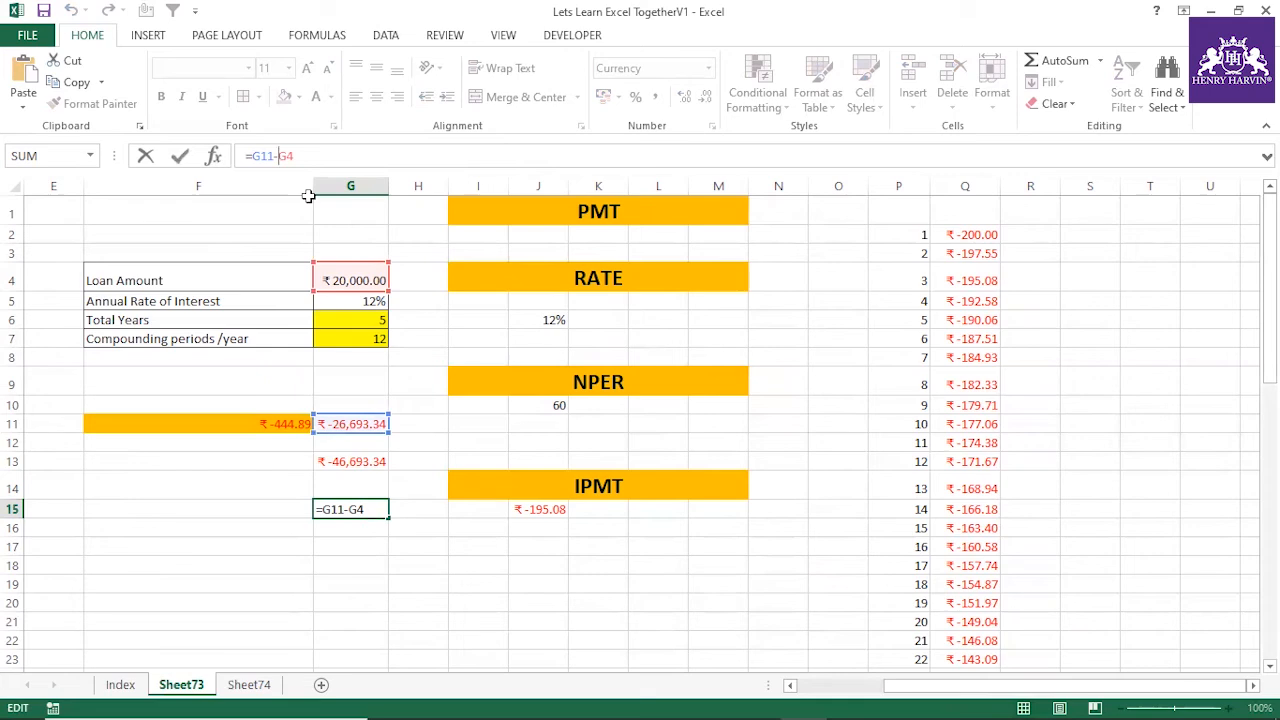
text((-)
key(Return)
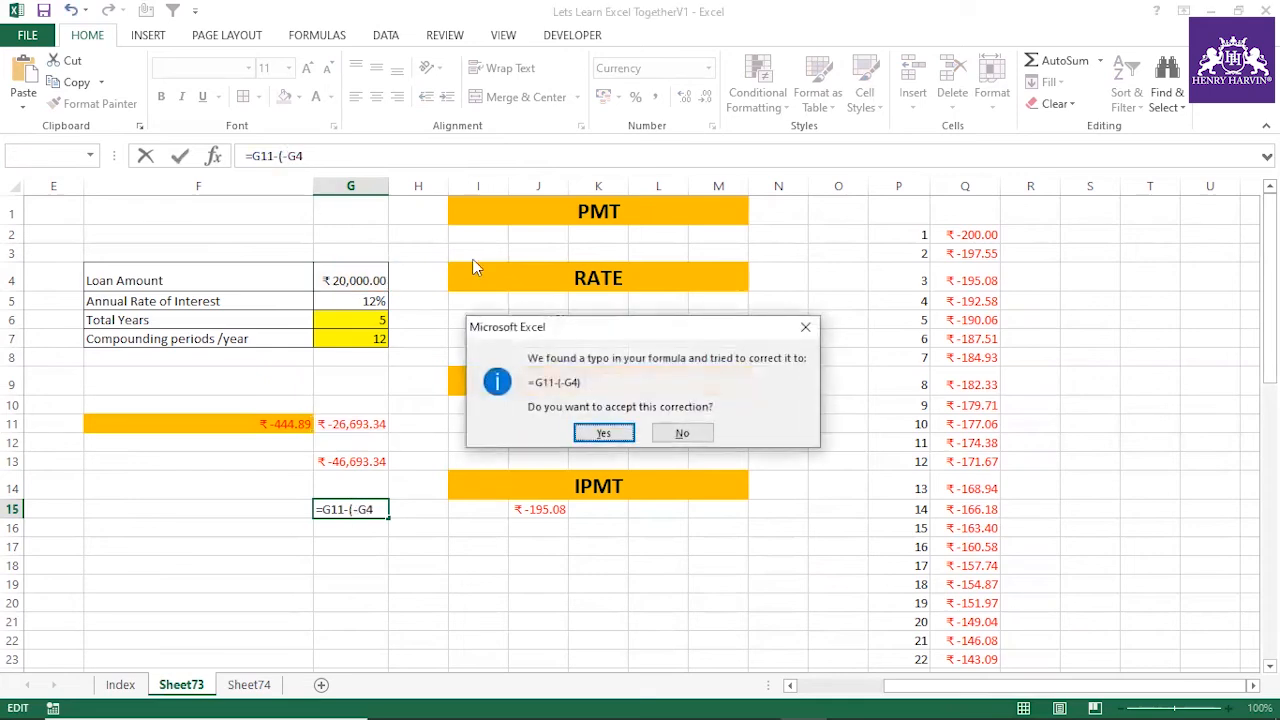
click(614, 432)
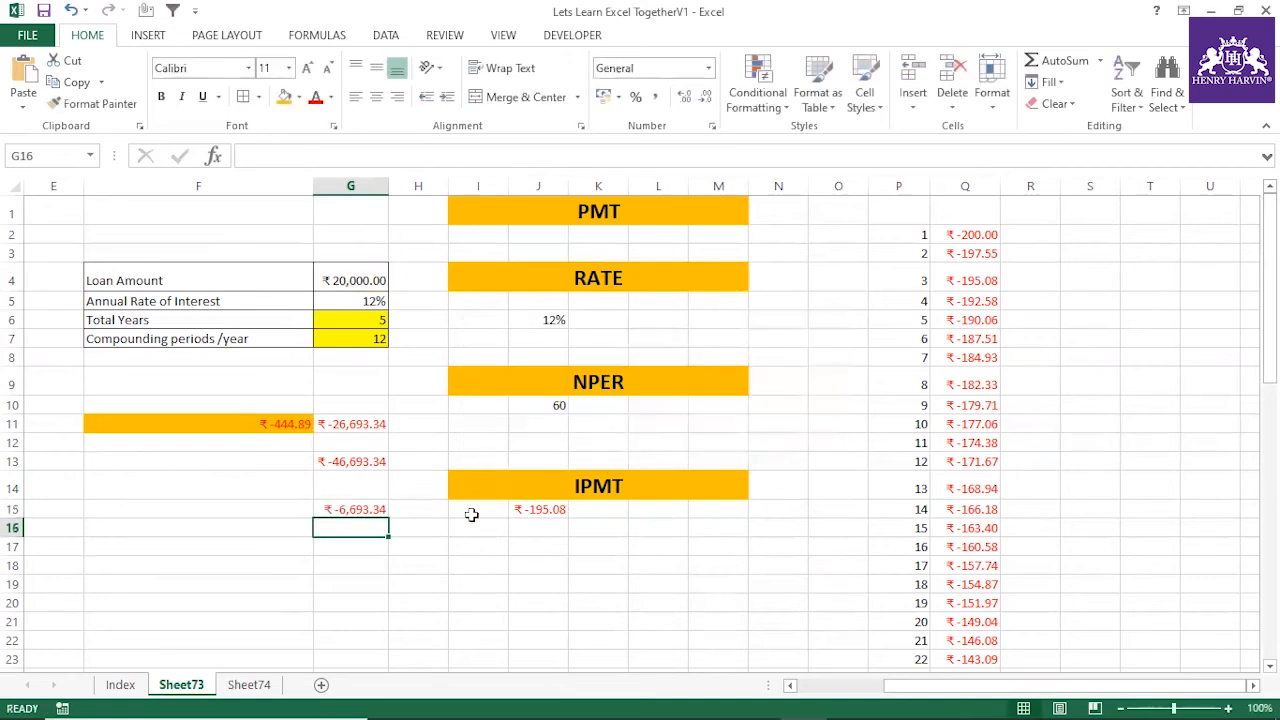
Compare the result in G15 with the total of the interest amounts in column Q
click(372, 507)
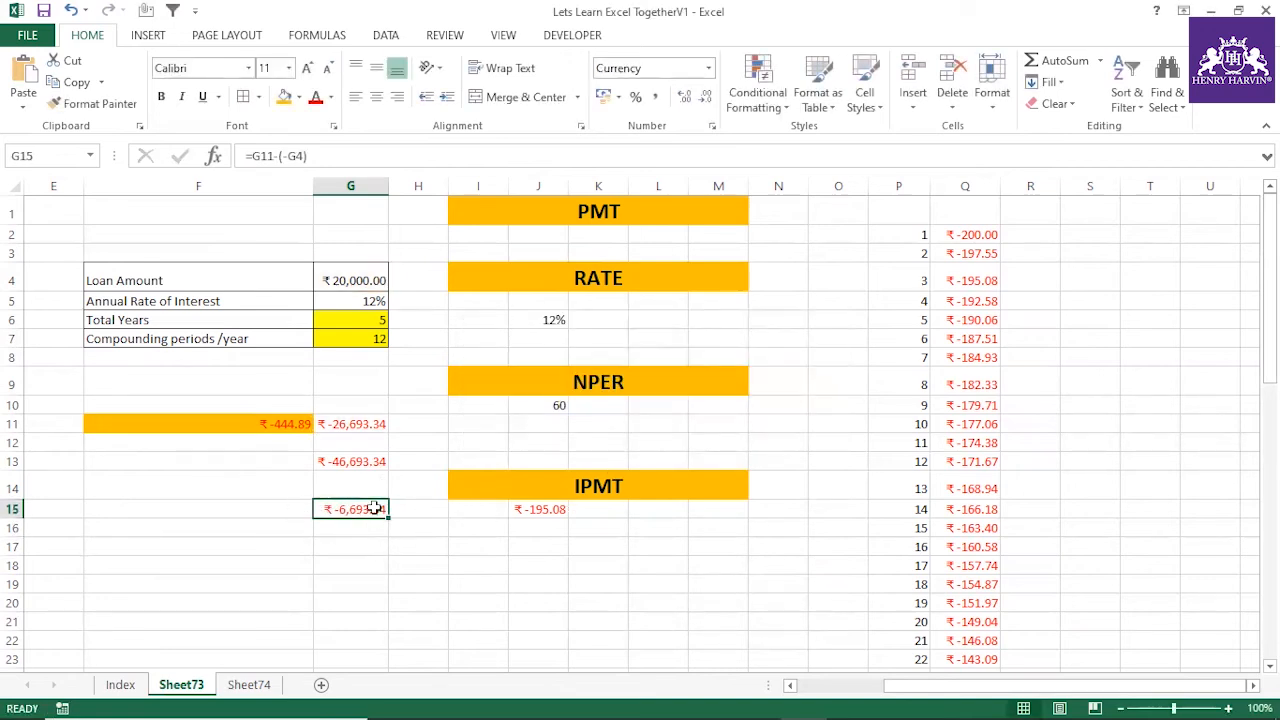
click(975, 181)
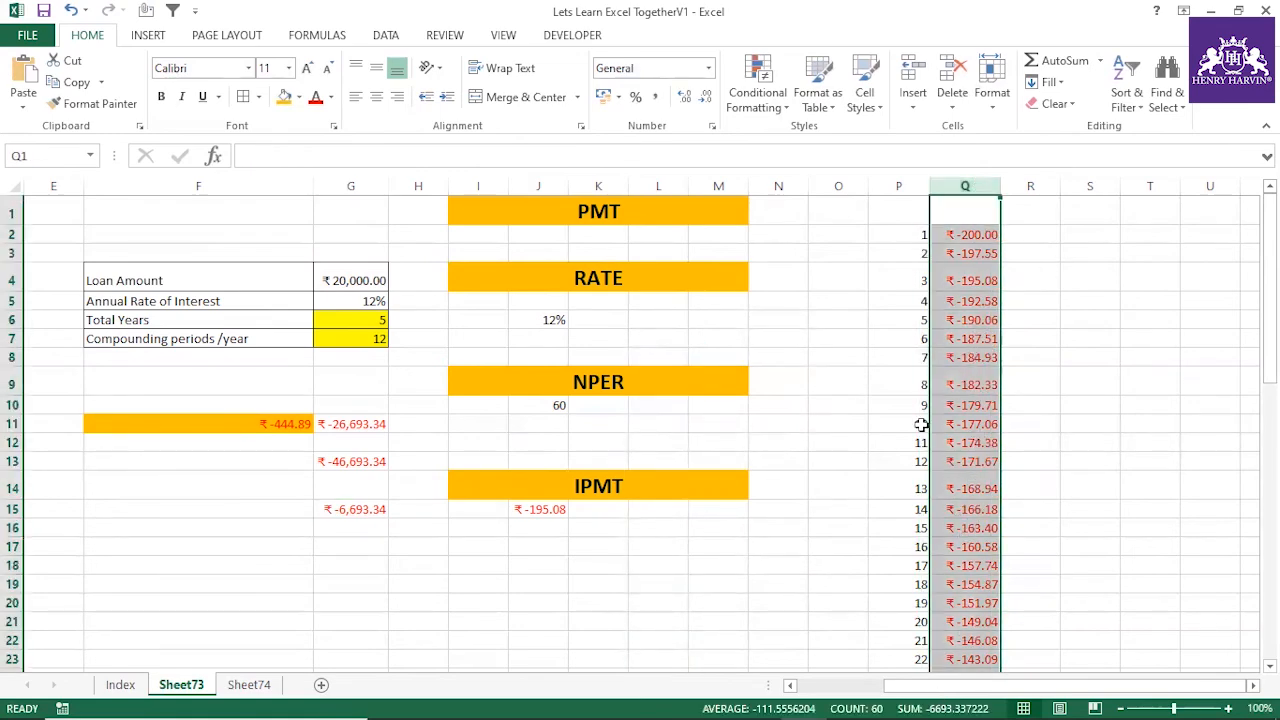
scroll(945, 395, down, 4)
scroll(951, 421, down, 11)
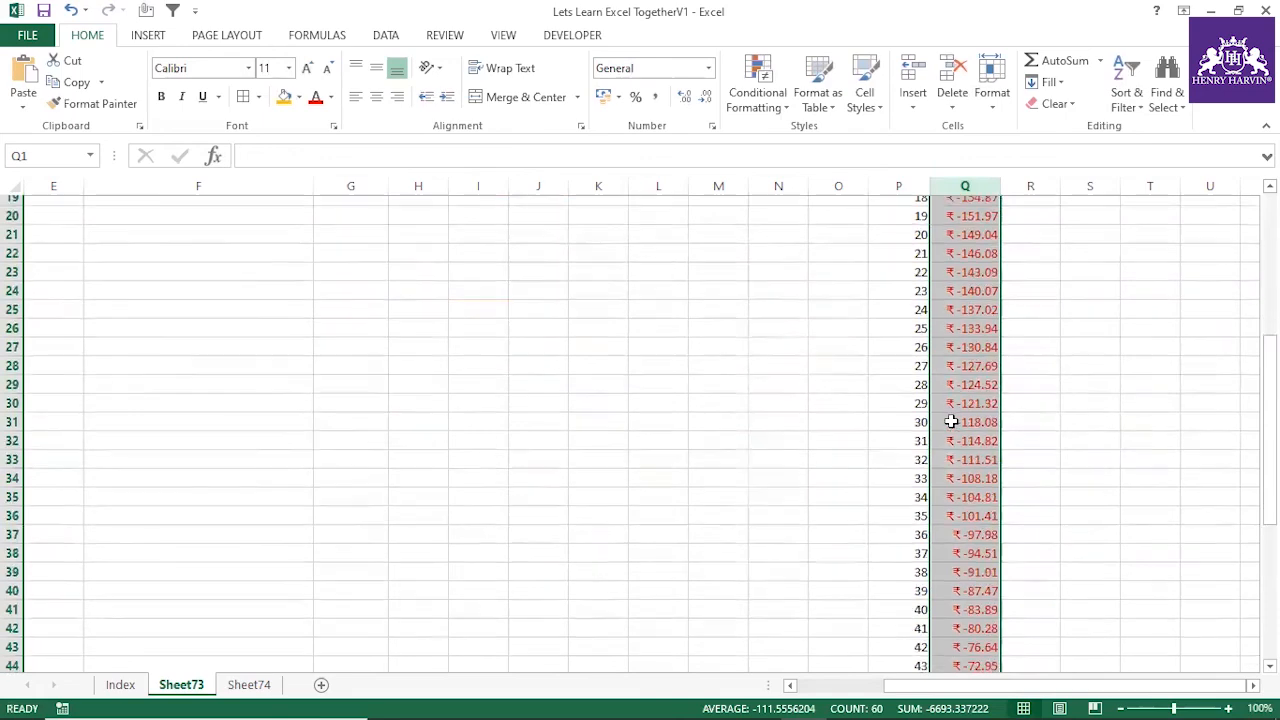
scroll(945, 370, up, 15)
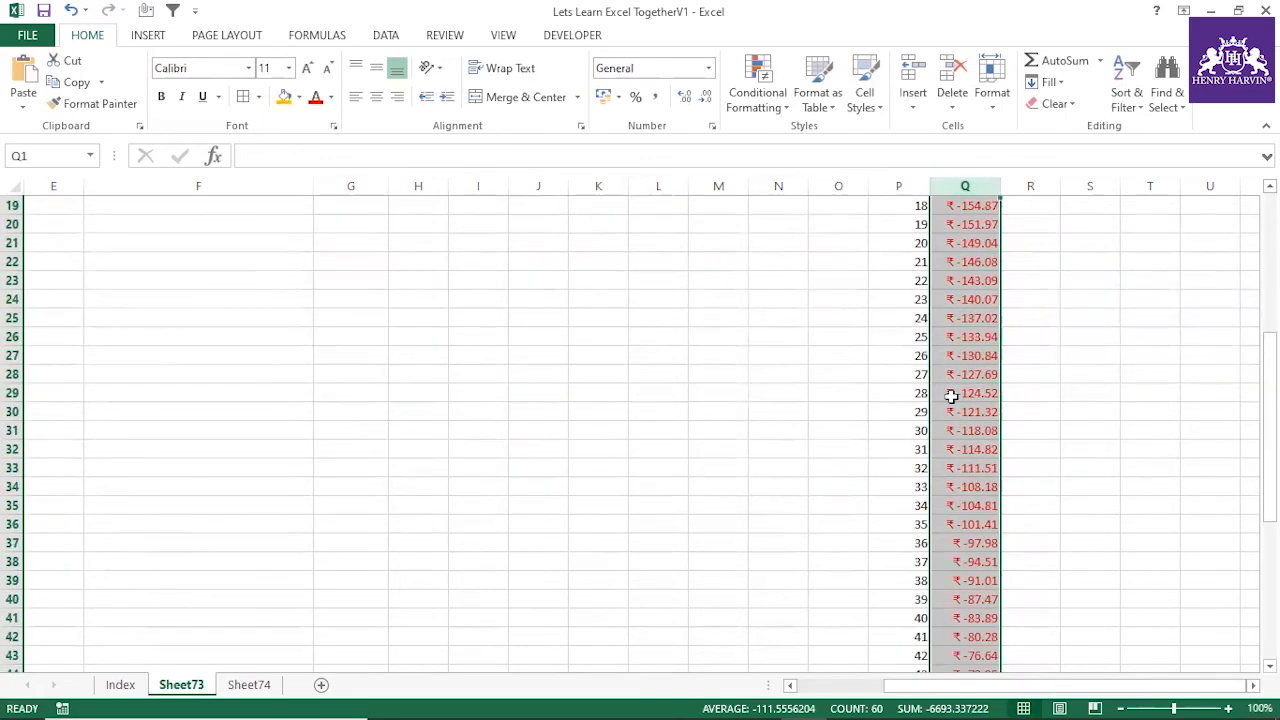
Inspect the interest amounts of individual periods in column Q and widen the column slightly
click(953, 402)
click(962, 320)
click(965, 405)
click(965, 424)
click(975, 490)
click(985, 384)
click(986, 337)
click(984, 302)
click(980, 404)
click(973, 443)
click(969, 463)
drag(1000, 186, 1008, 186)
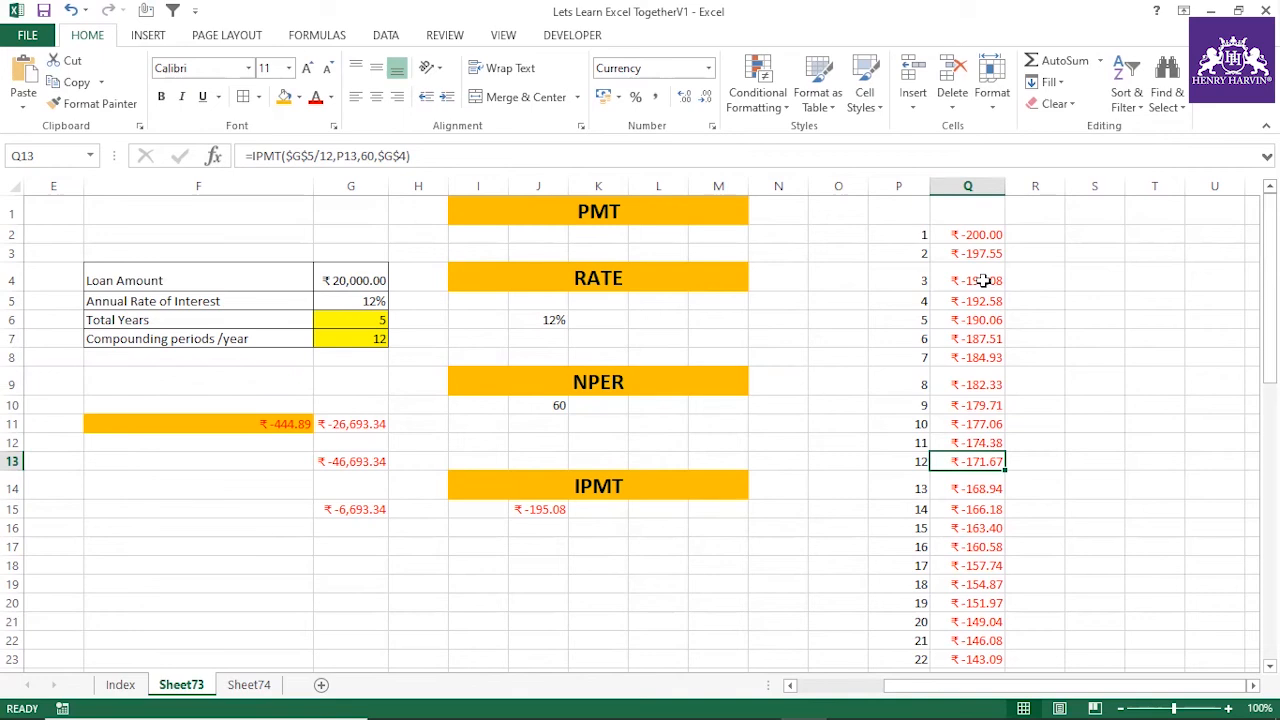
On the Index sheet, fill the IPMT and PPMT entries with the same orange as the other functions
click(120, 684)
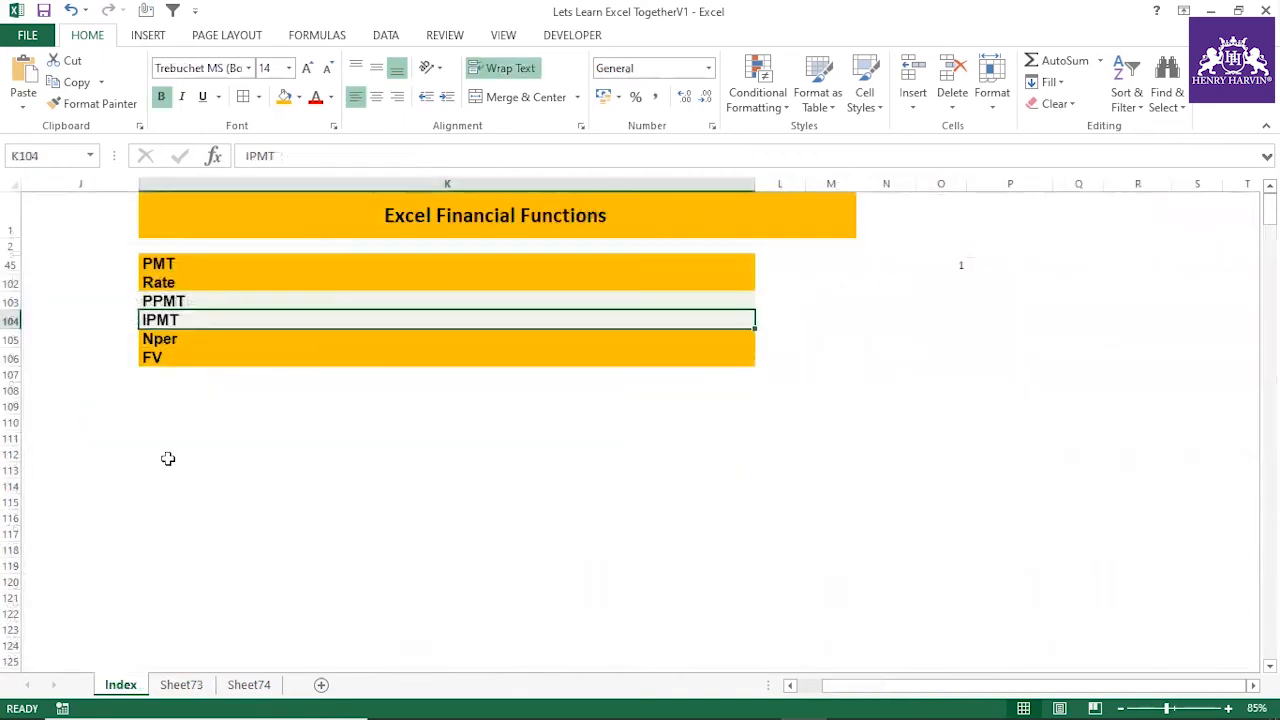
click(284, 96)
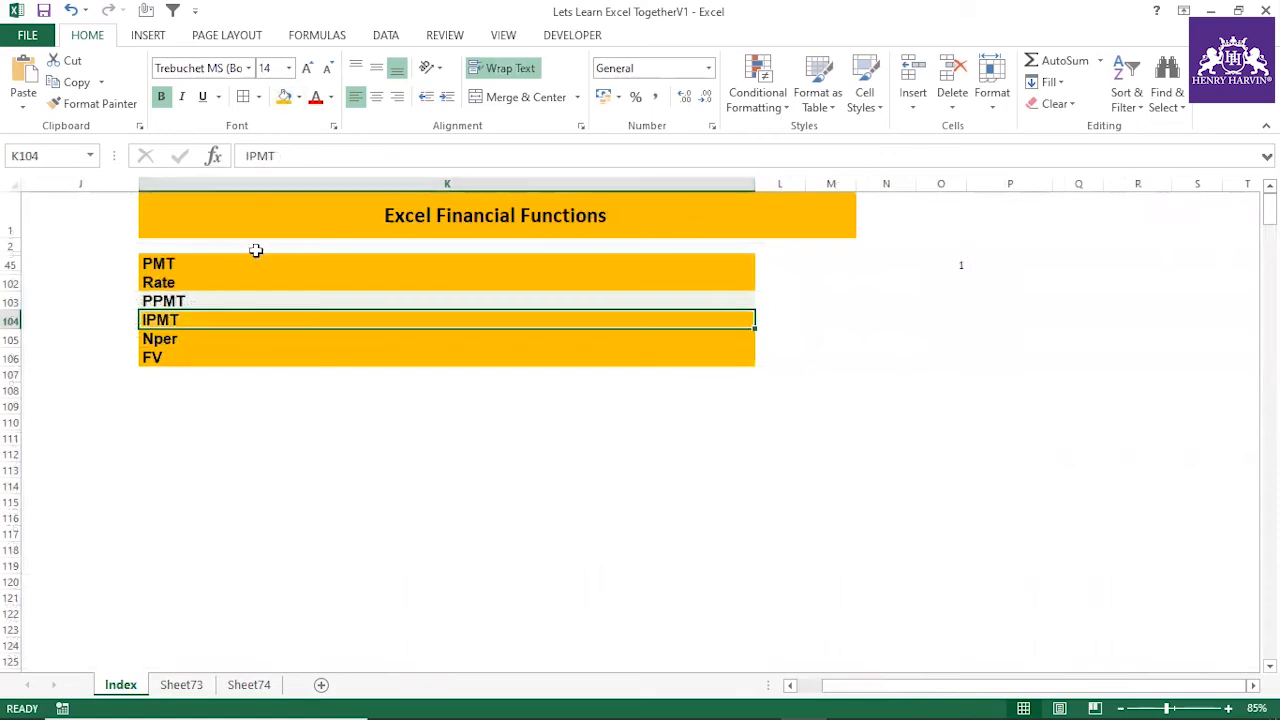
click(164, 301)
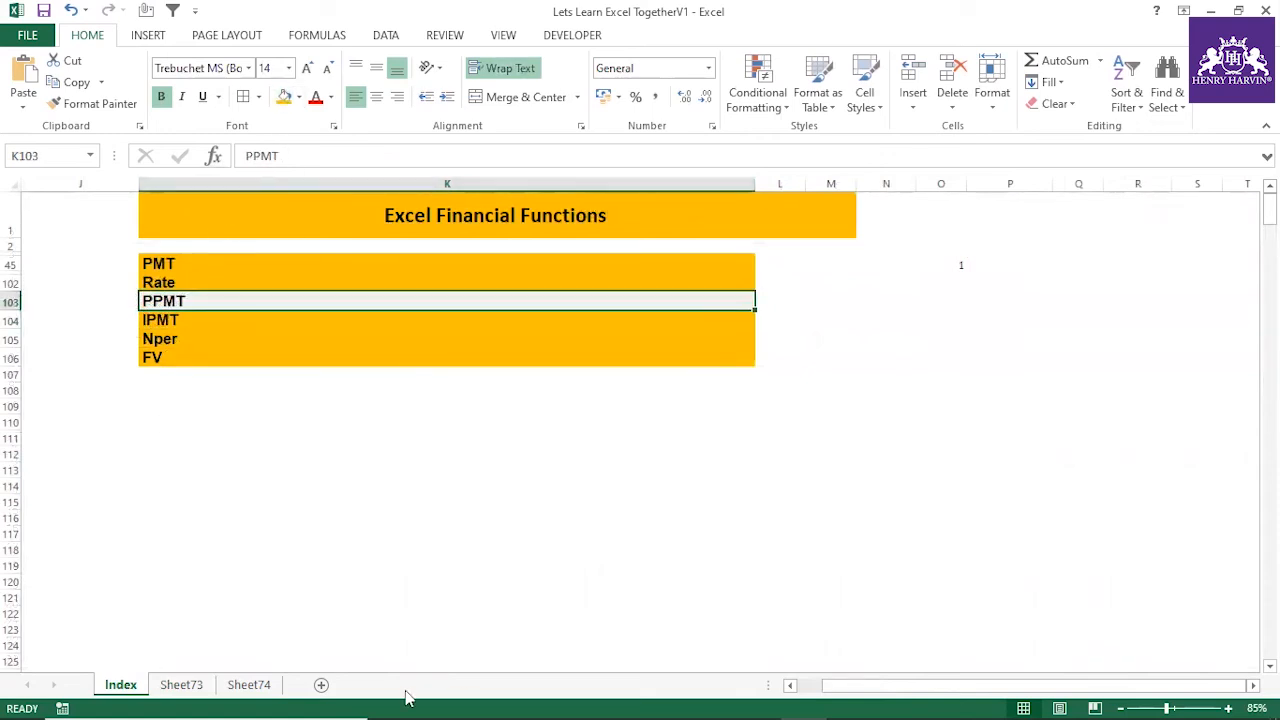
click(284, 96)
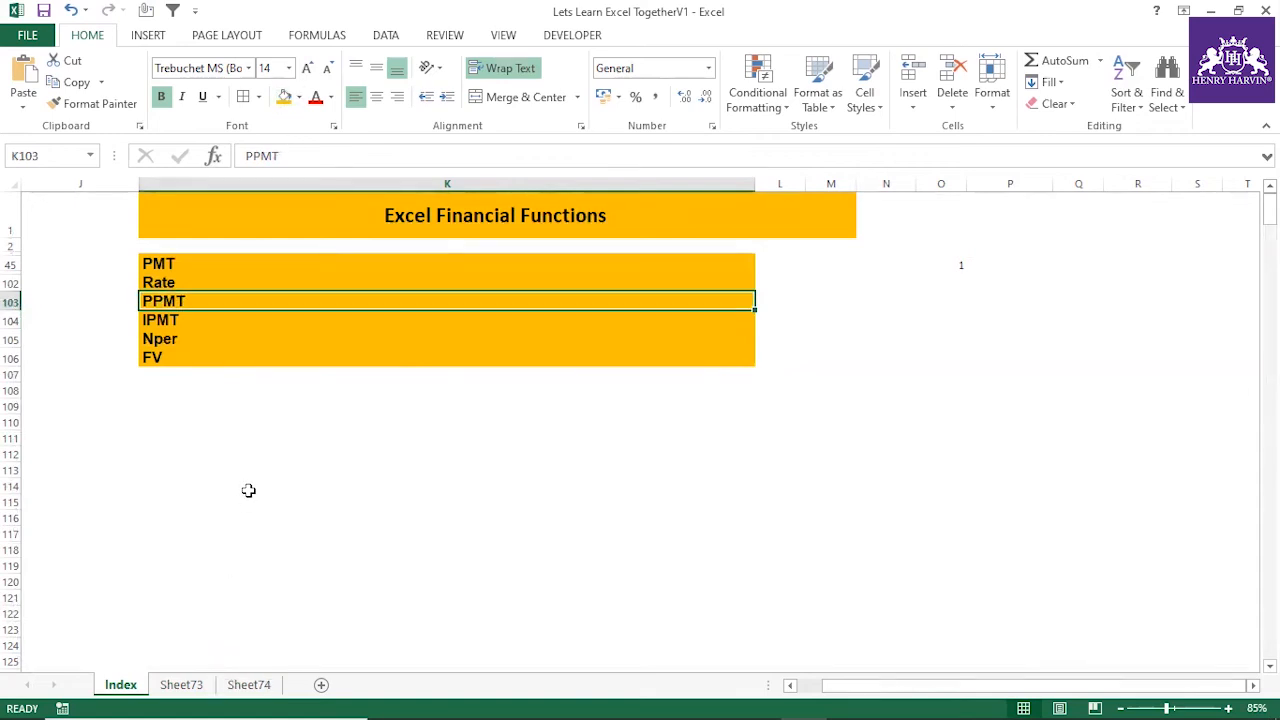
key(ctrl+c)
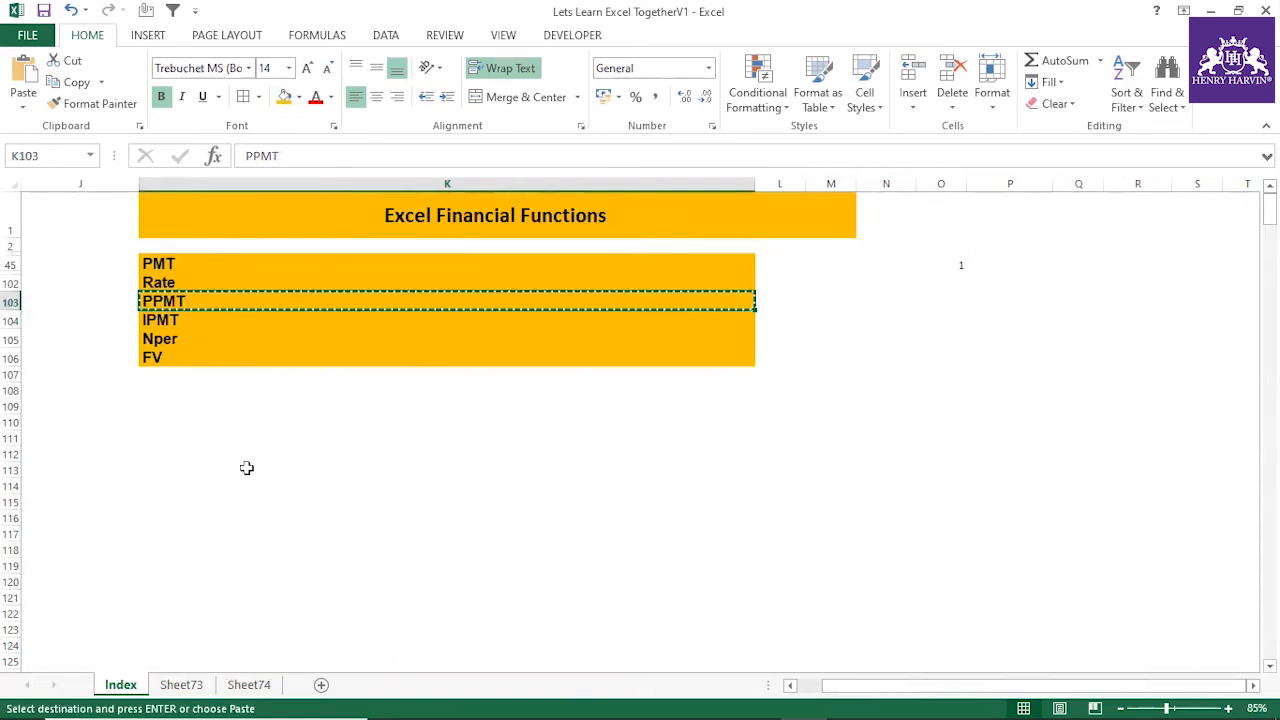
key(Escape)
click(248, 684)
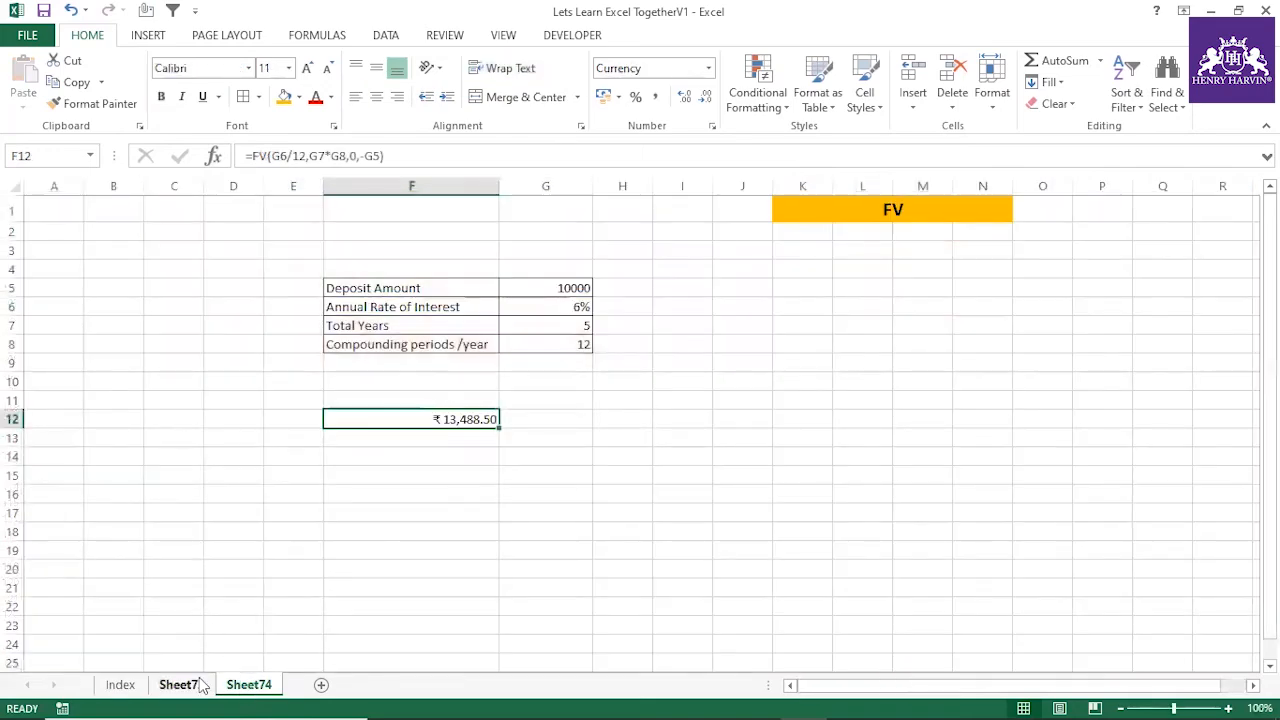
On Sheet73, copy the merged IPMT heading to I19 and change the copy's text to PPMT
click(181, 684)
scroll(603, 387, down, 2)
click(640, 354)
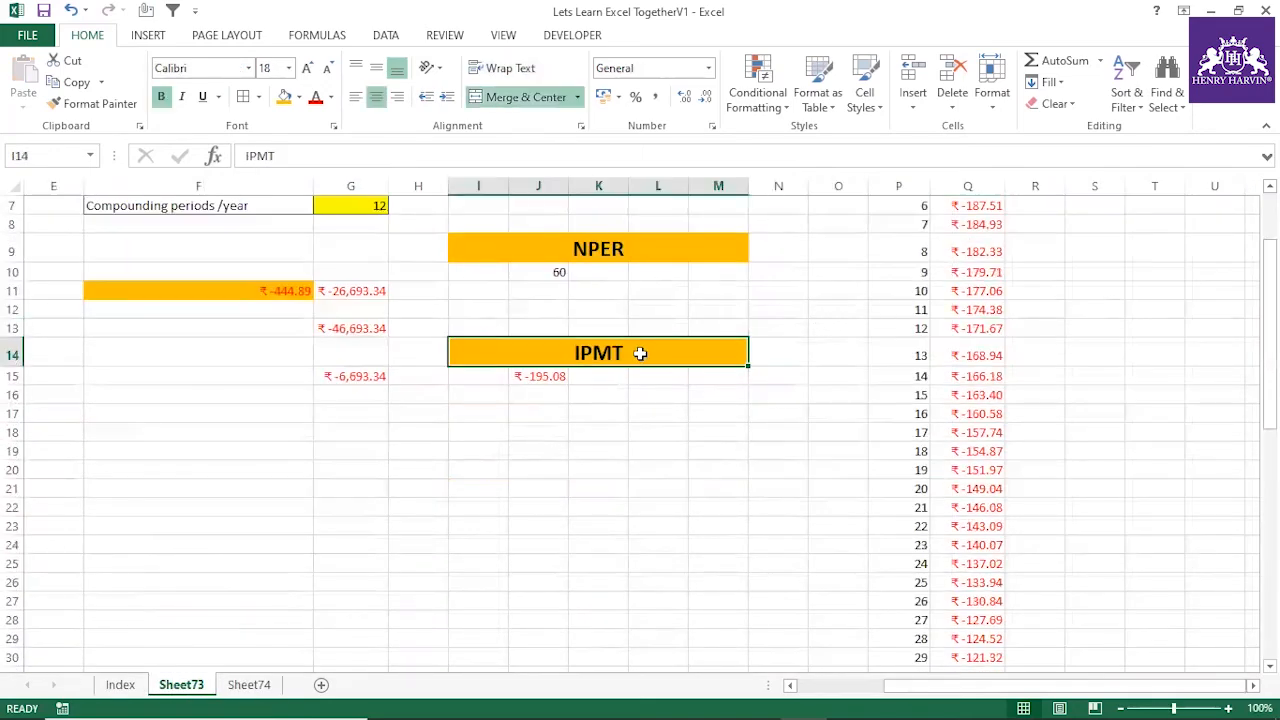
key(ctrl+c)
click(500, 450)
key(ctrl+v)
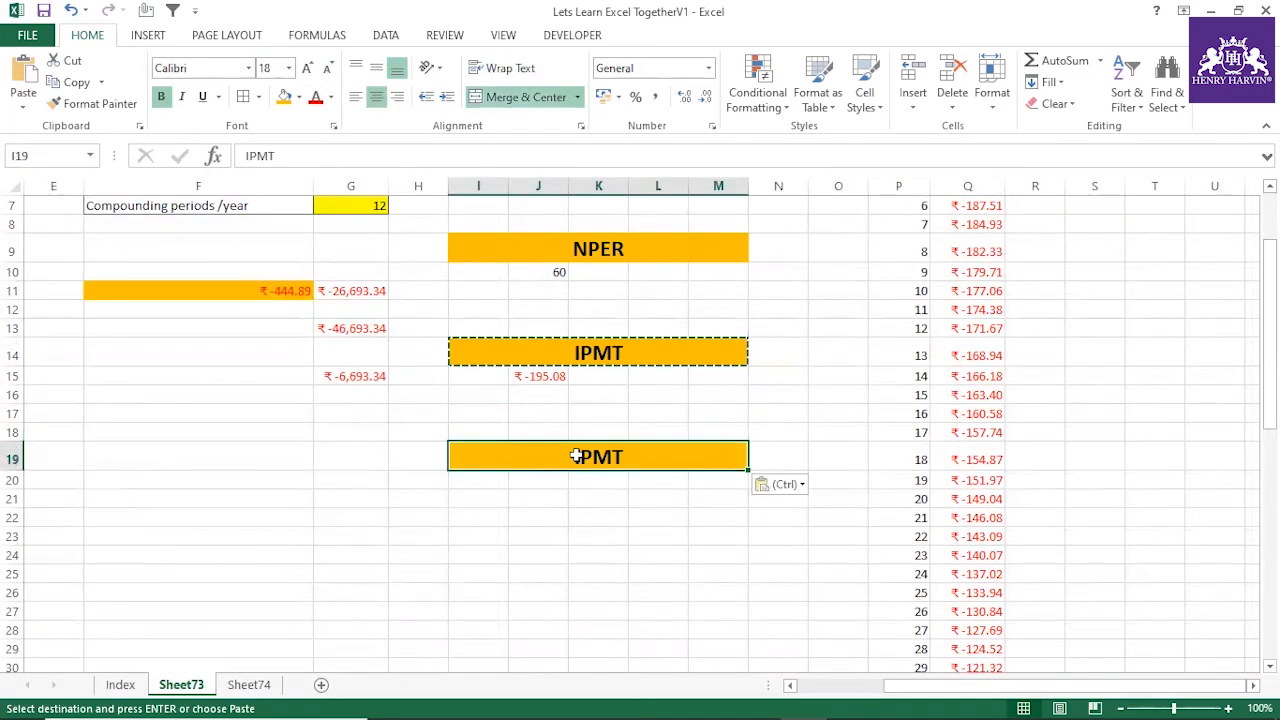
double_click(583, 458)
key(BackSpace)
text(P)
click(657, 513)
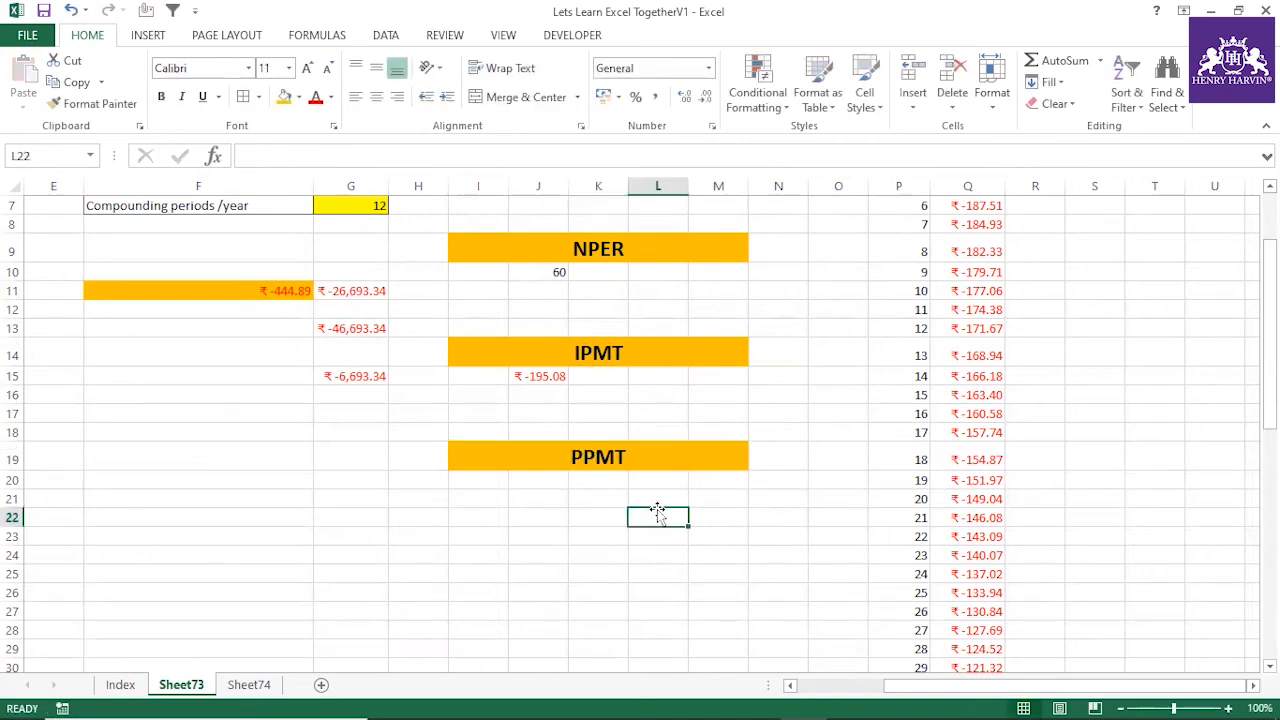
scroll(400, 505, up, 2)
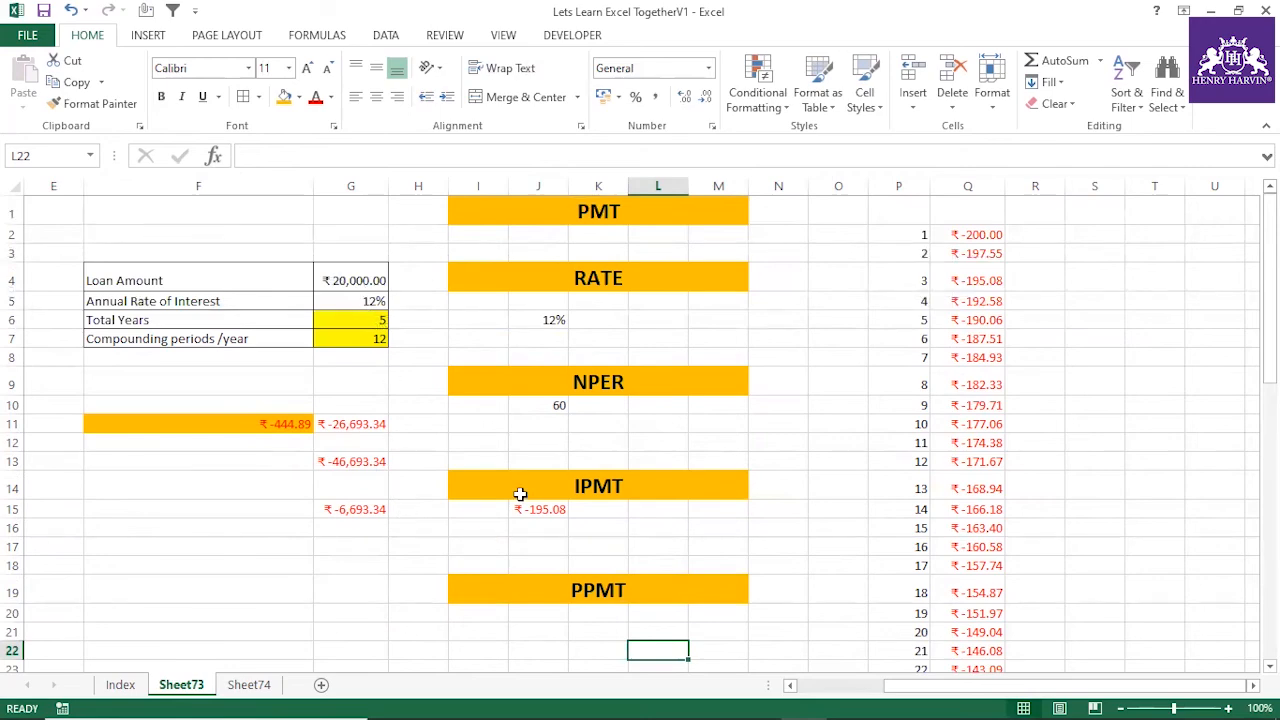
scroll(514, 497, down, 1)
click(490, 552)
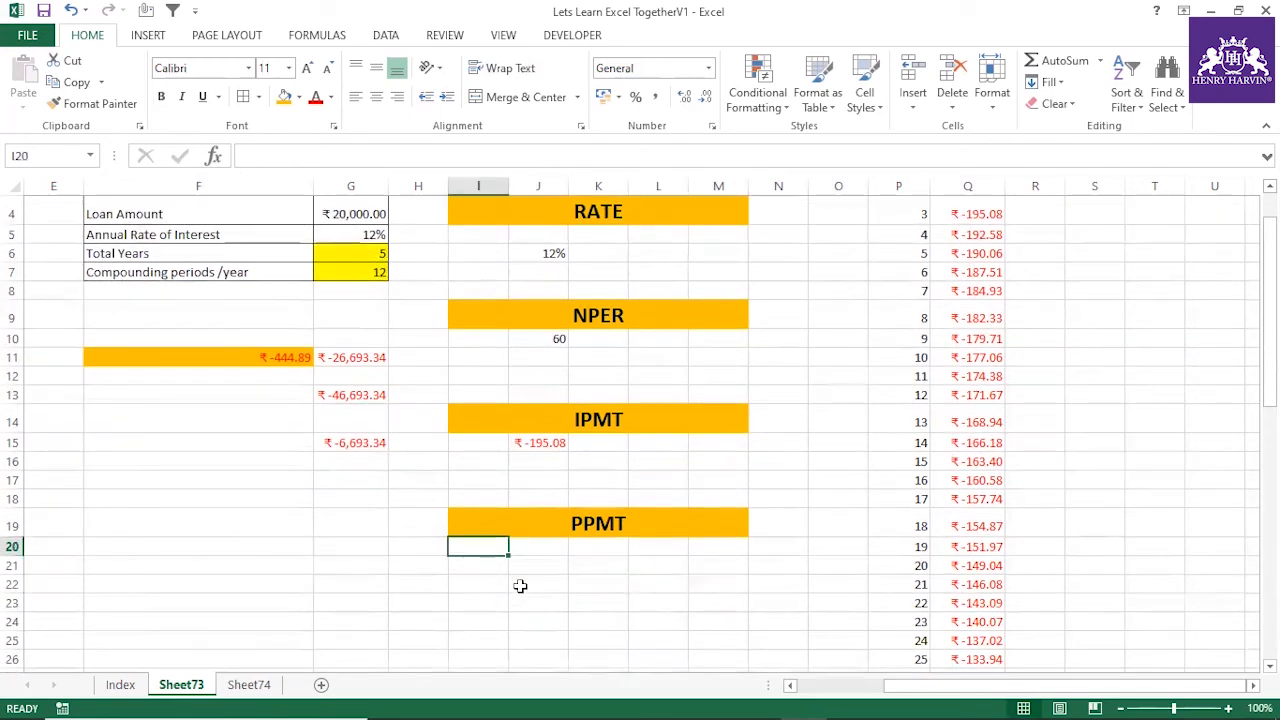
text(=ppmt()
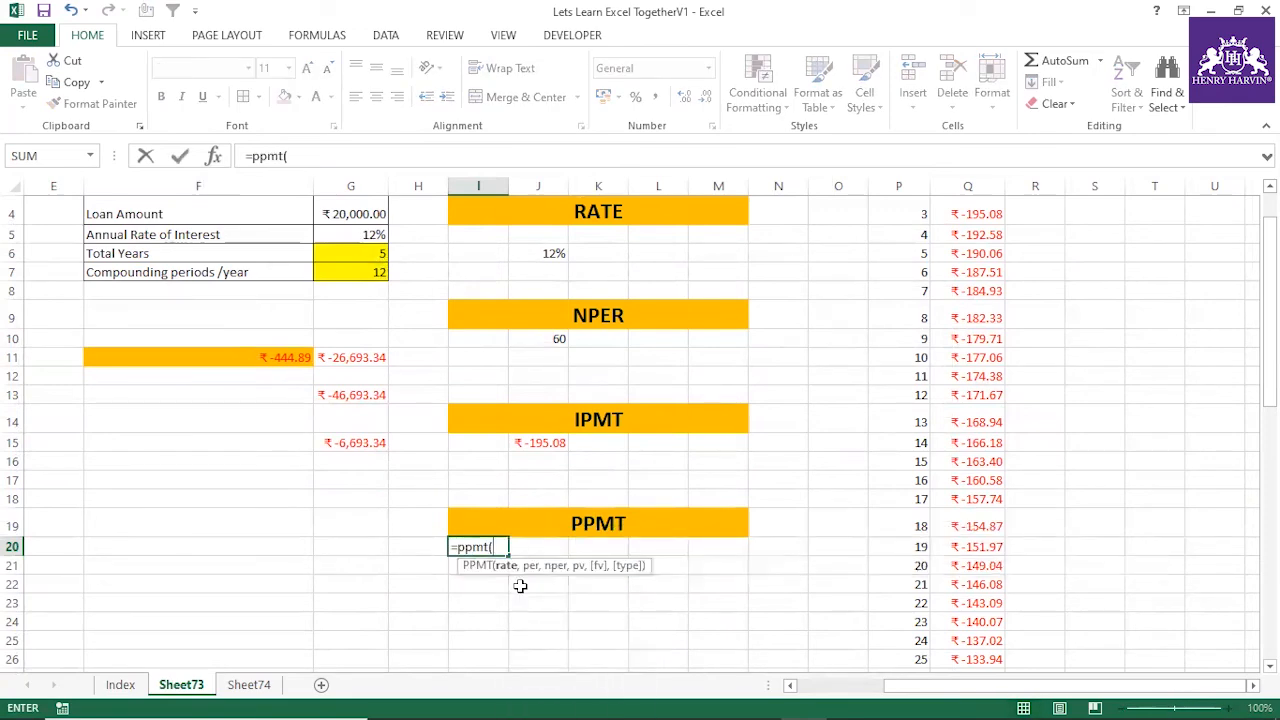
scroll(403, 326, up, 1)
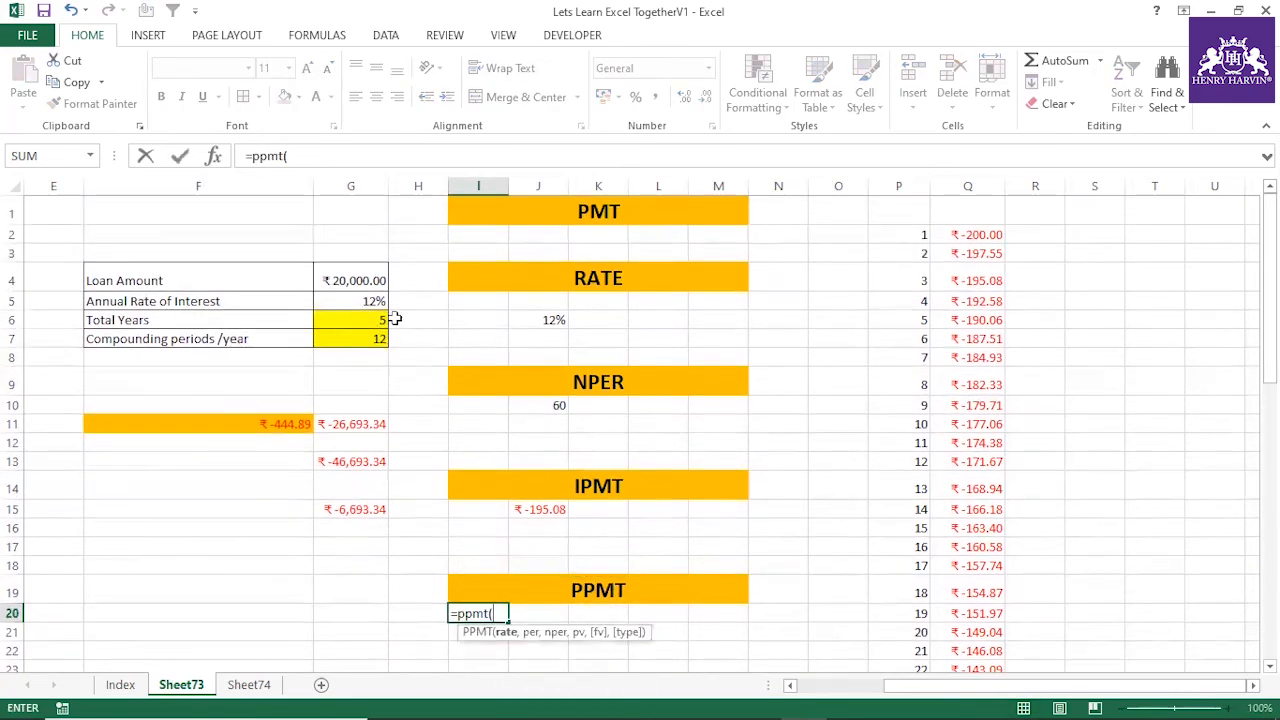
click(370, 298)
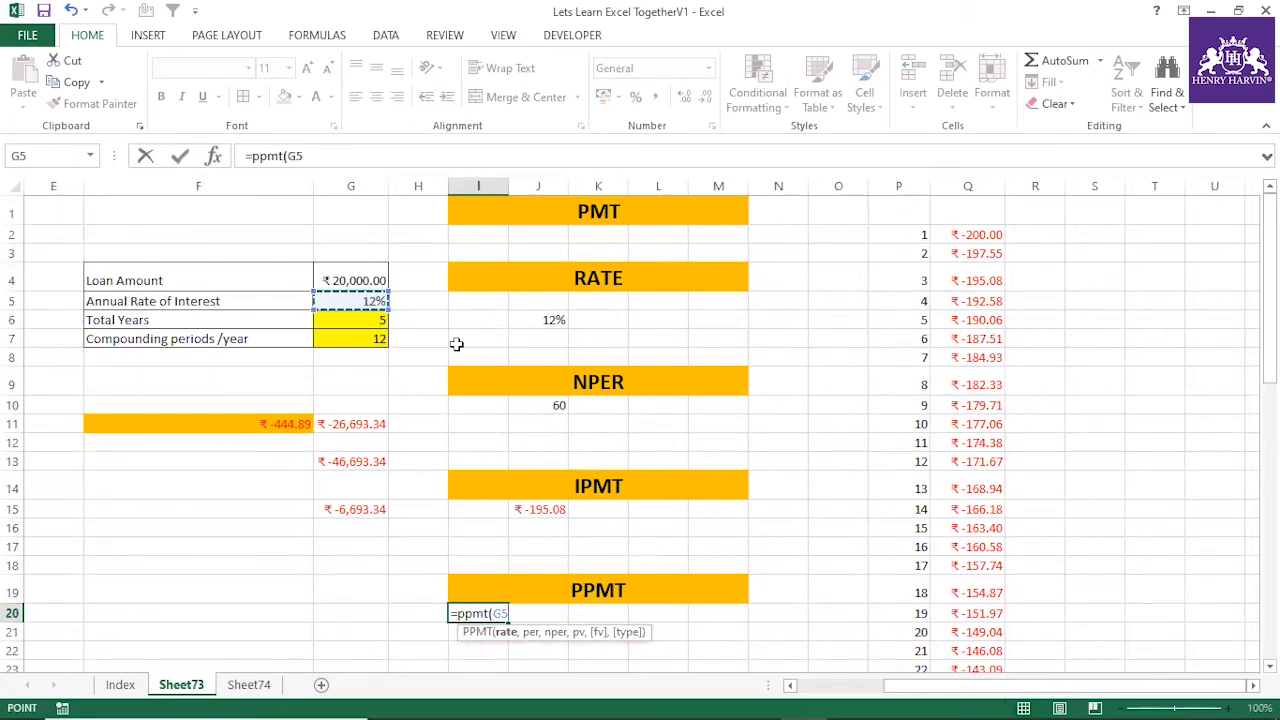
key(Escape)
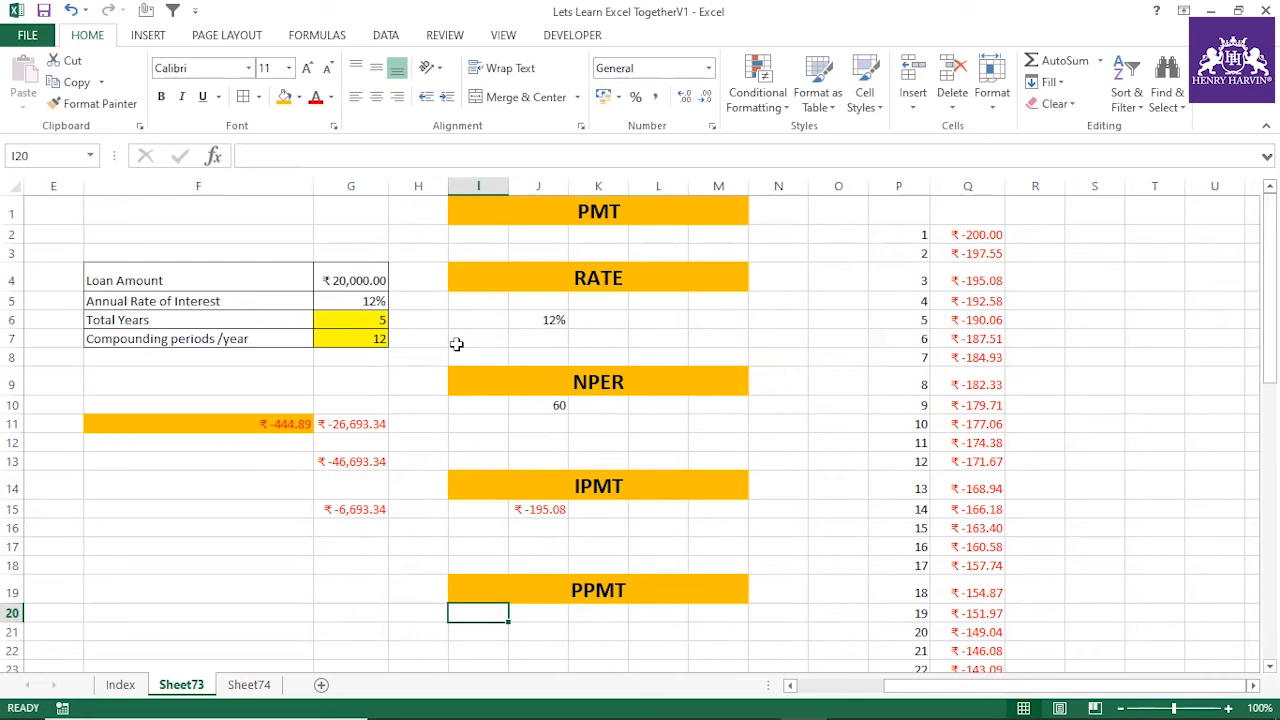
Enter the text "What is available with us ?" in H22 below the PPMT heading
scroll(445, 346, down, 2)
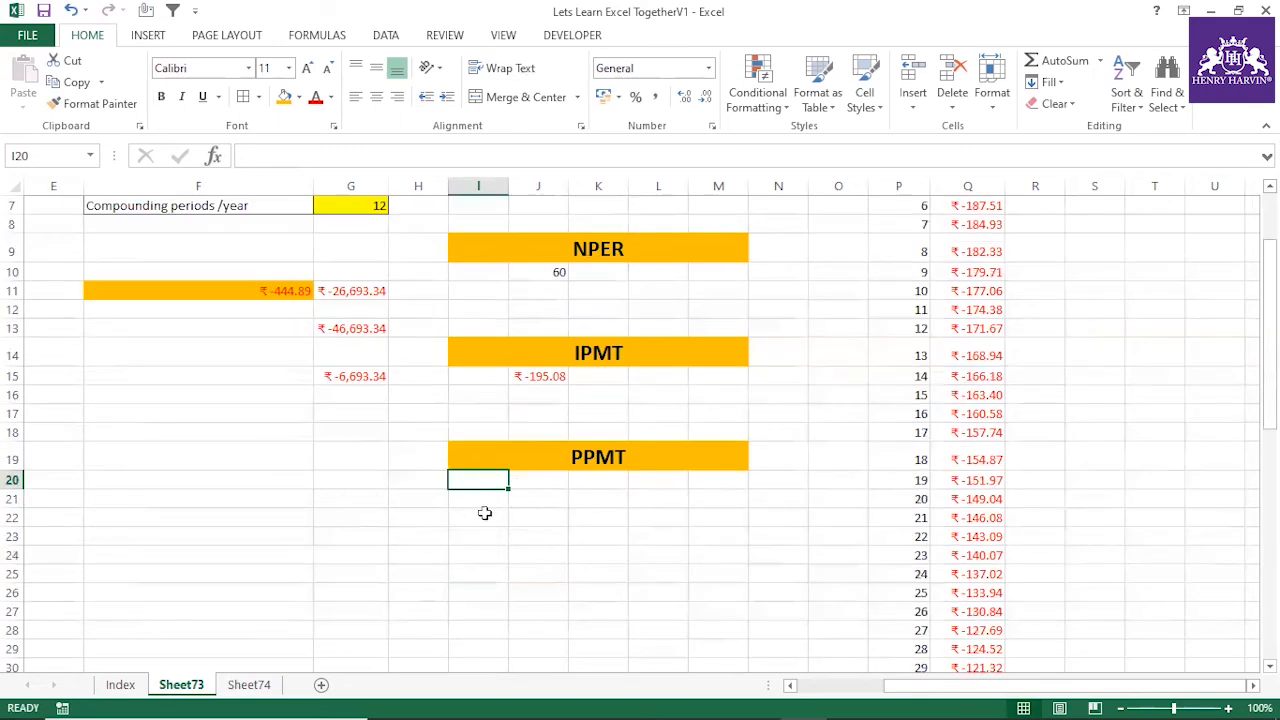
click(431, 517)
text(W)
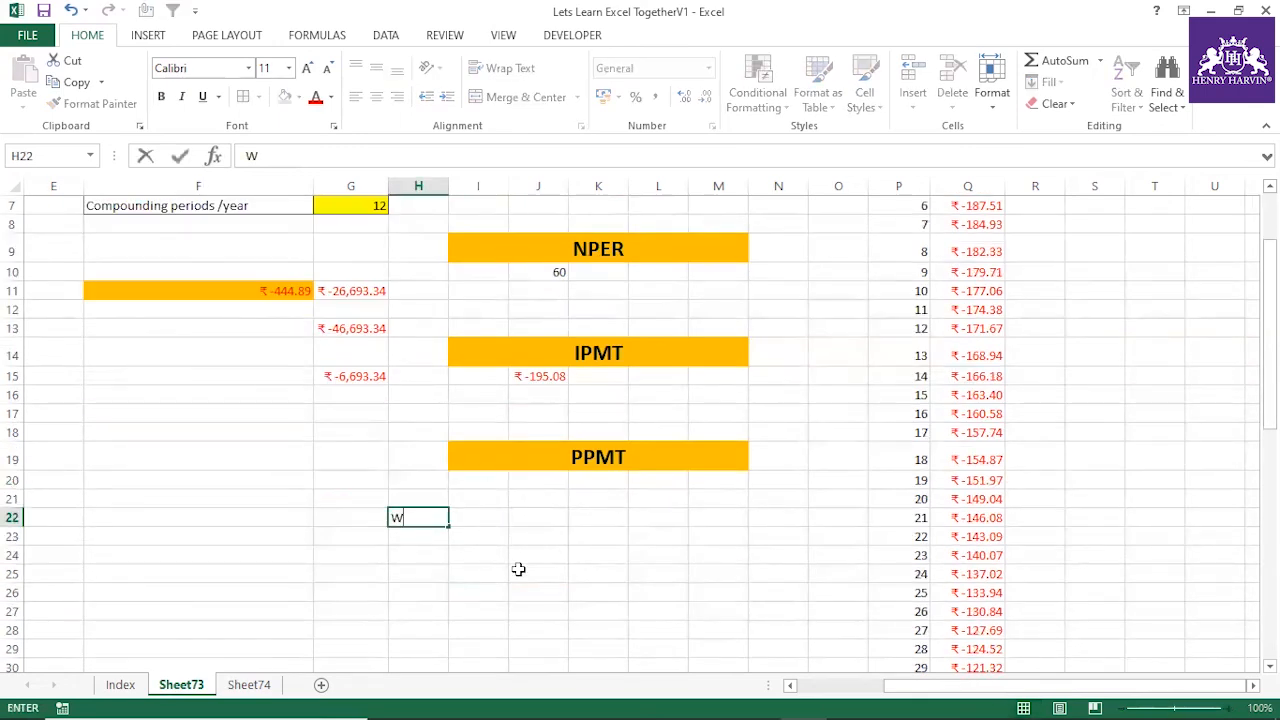
text(hat is ava)
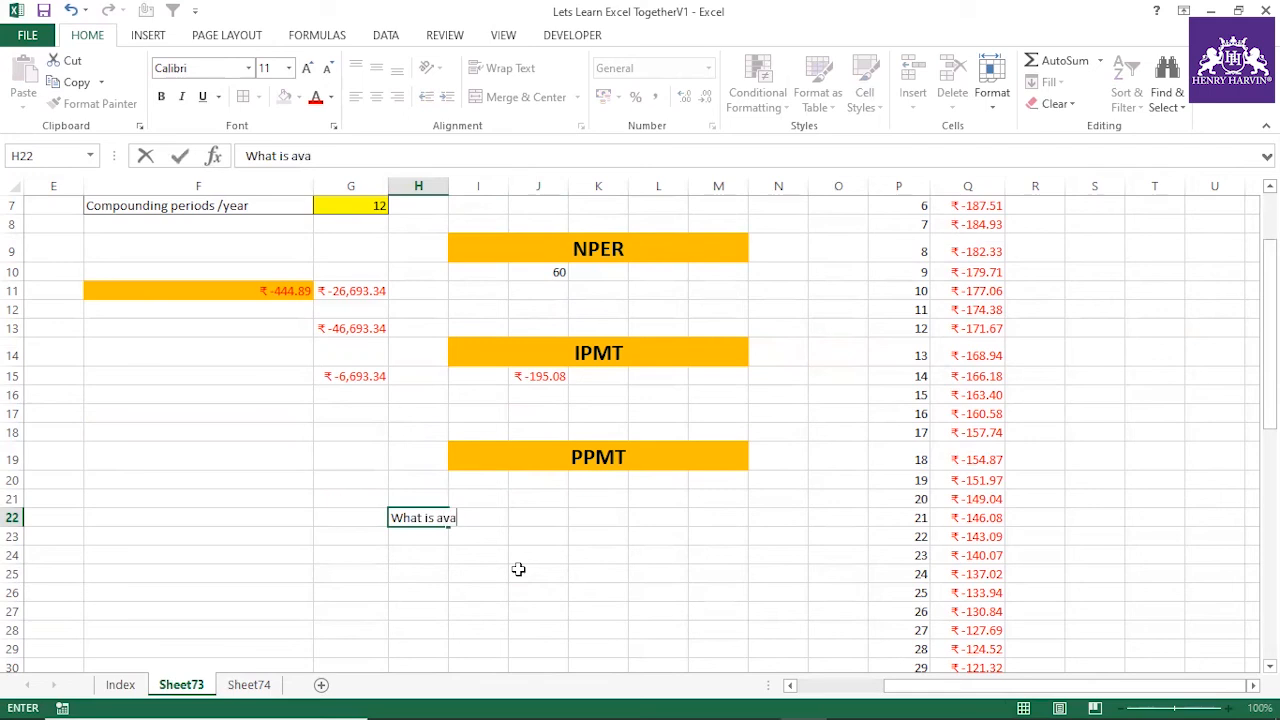
text(ilable wit)
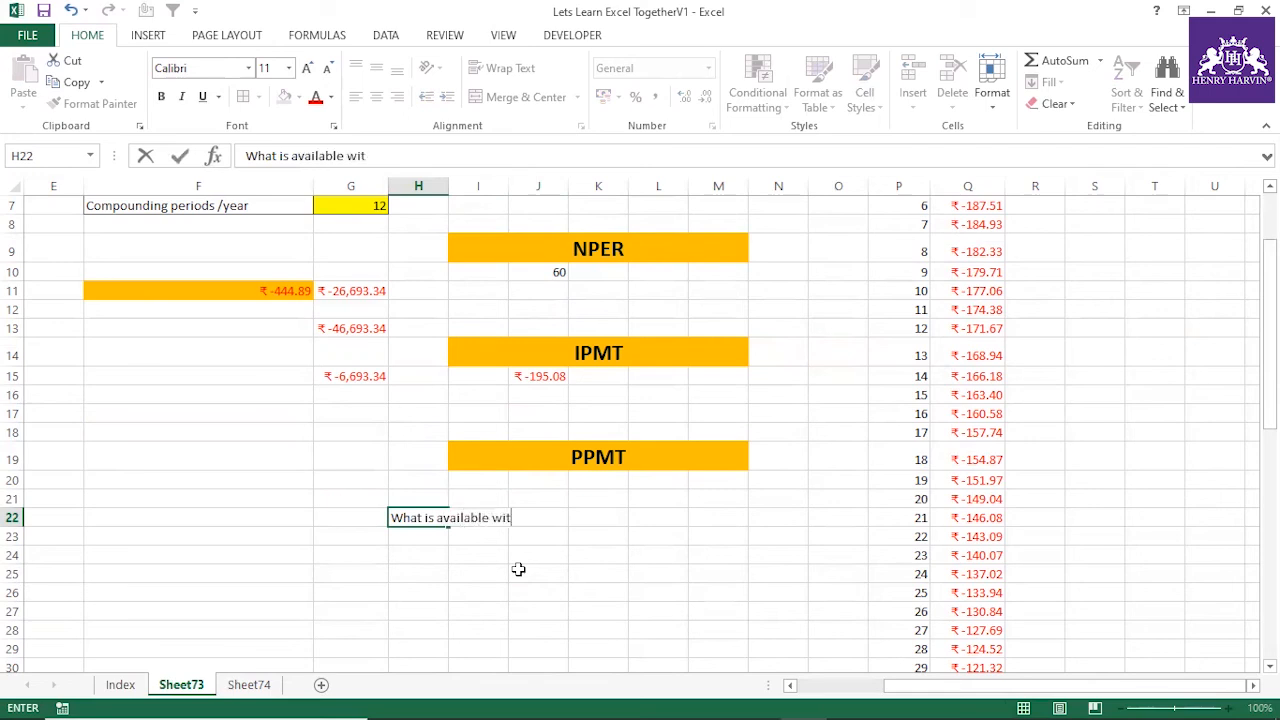
text(h us ?)
click(467, 571)
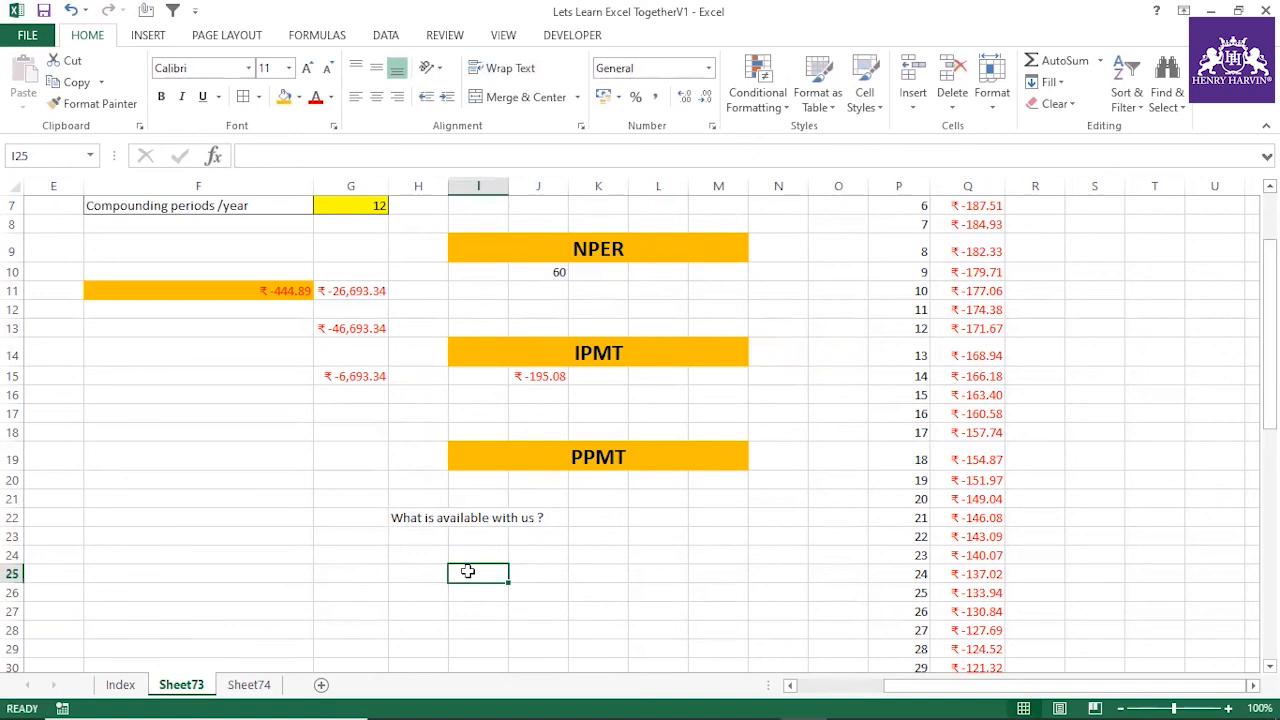
Enter FV in H23 as the first item under the question
click(564, 466)
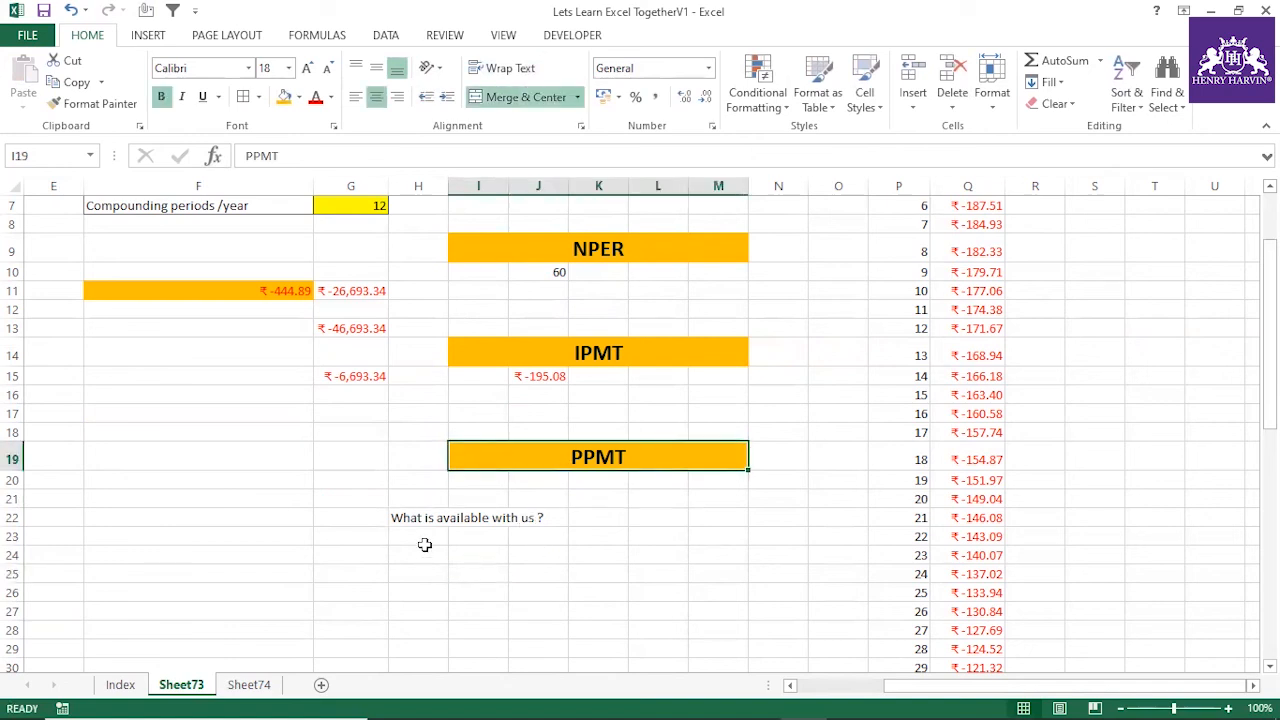
click(425, 537)
text(FV)
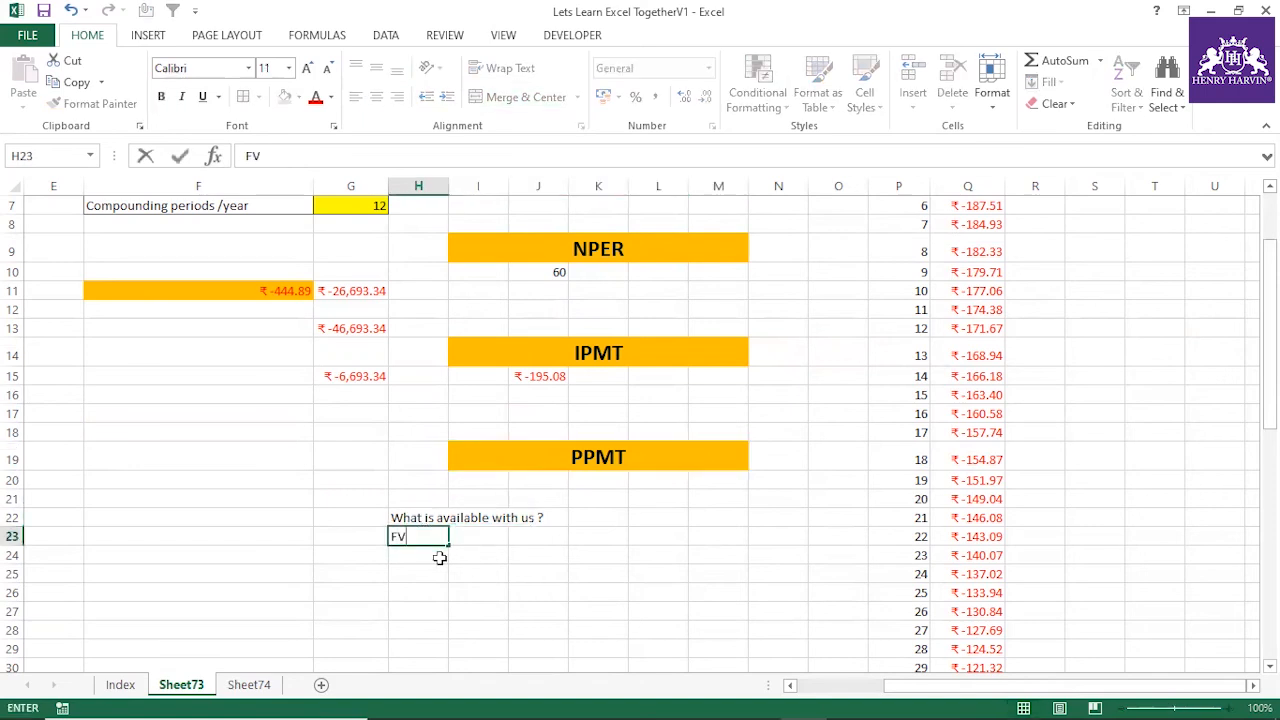
key(Return)
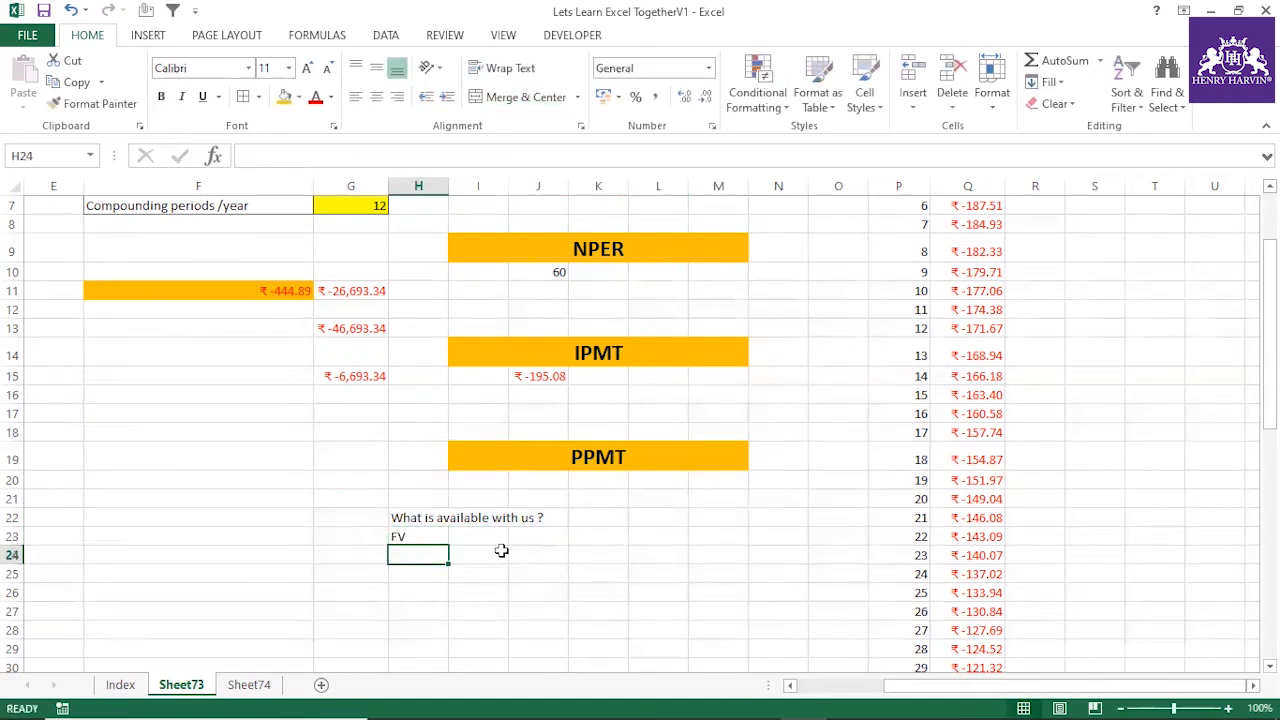
Enter the text "Rate % per year" in H24 below FV
text(Rate)
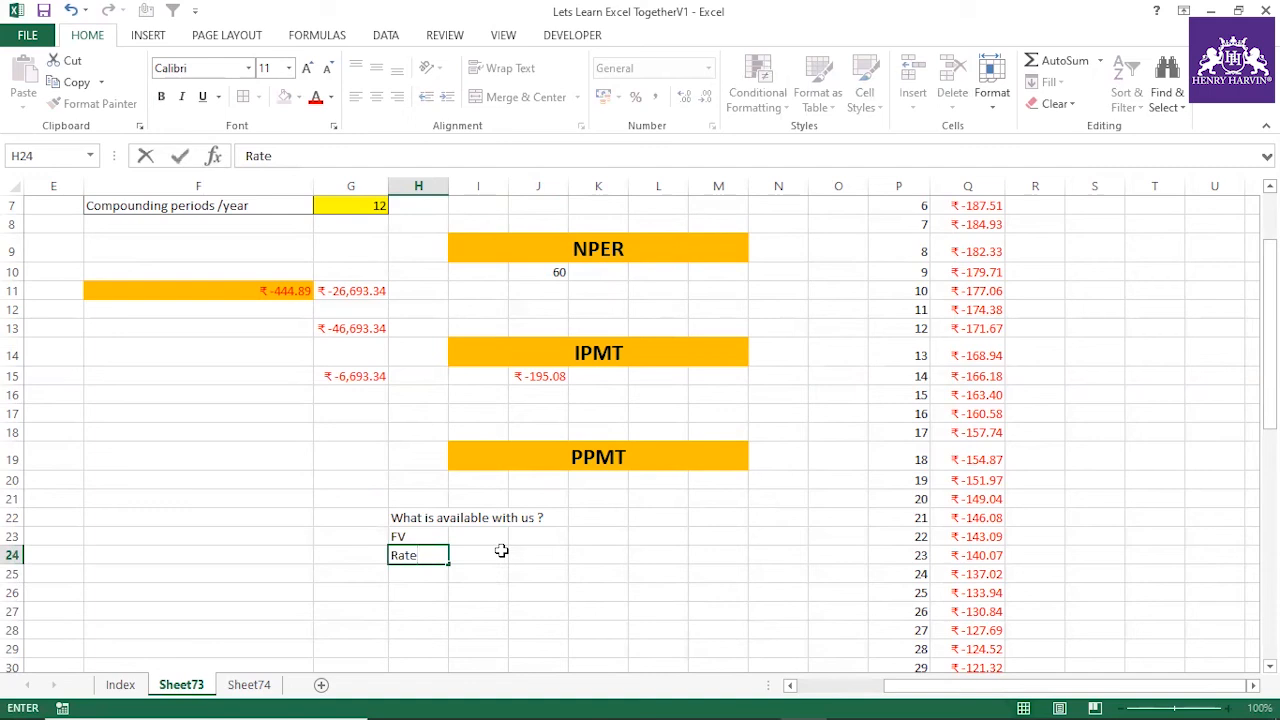
text( % per year)
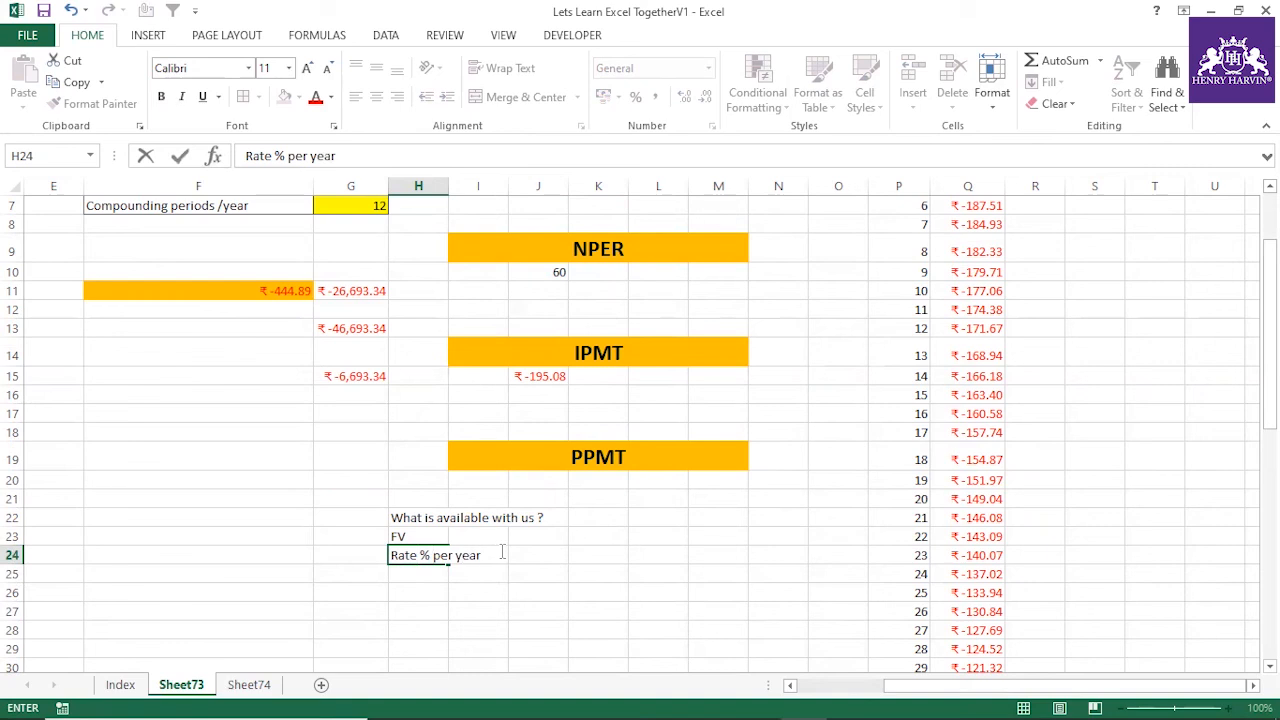
click(342, 455)
click(414, 538)
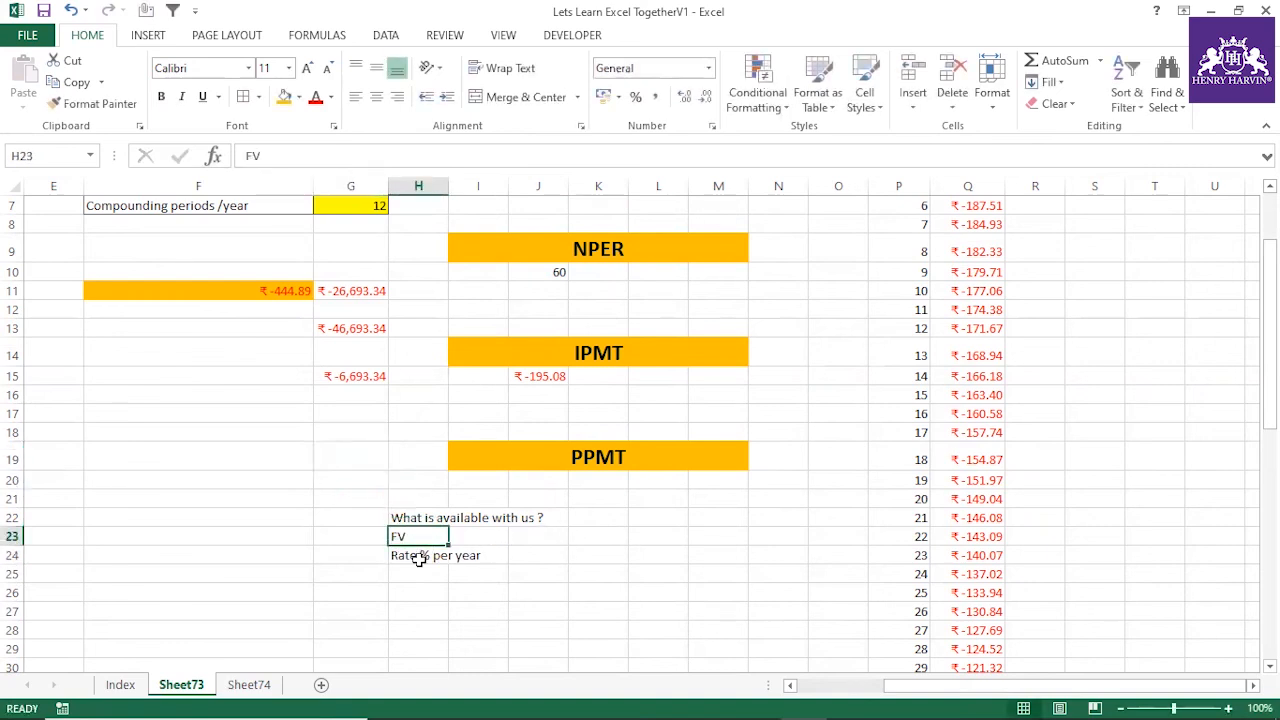
click(421, 557)
click(427, 574)
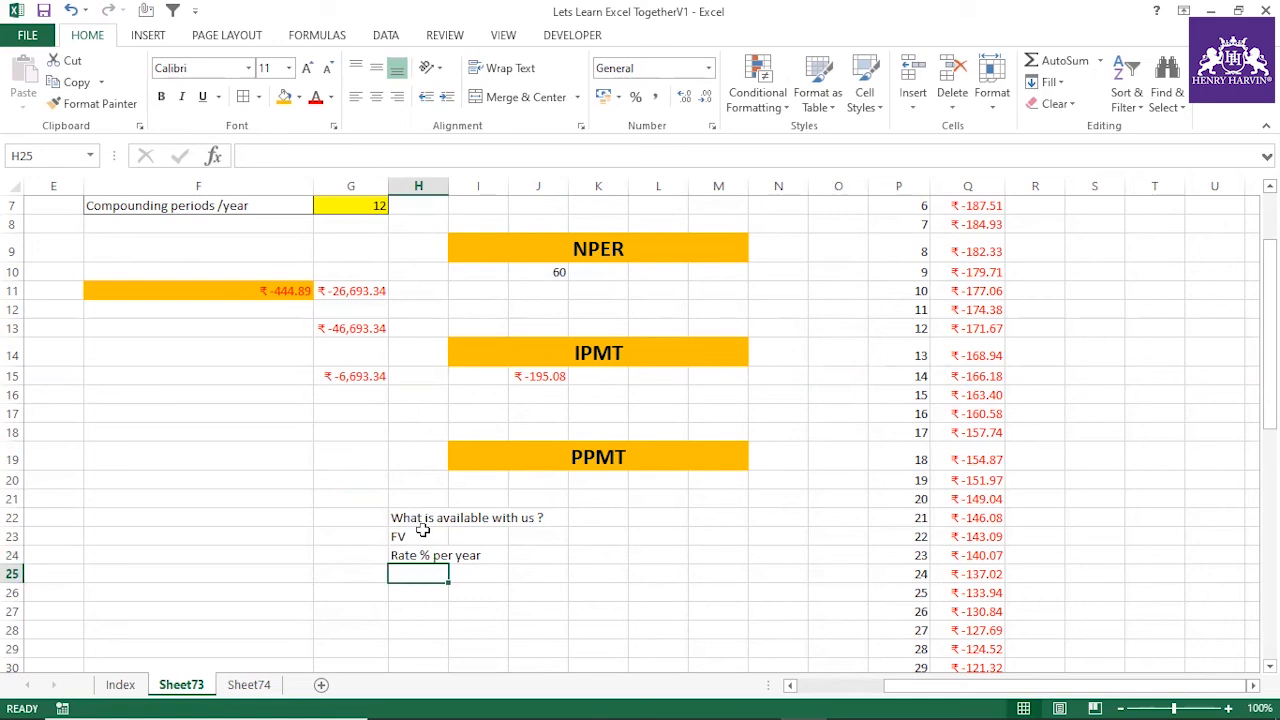
click(421, 536)
click(424, 555)
click(403, 536)
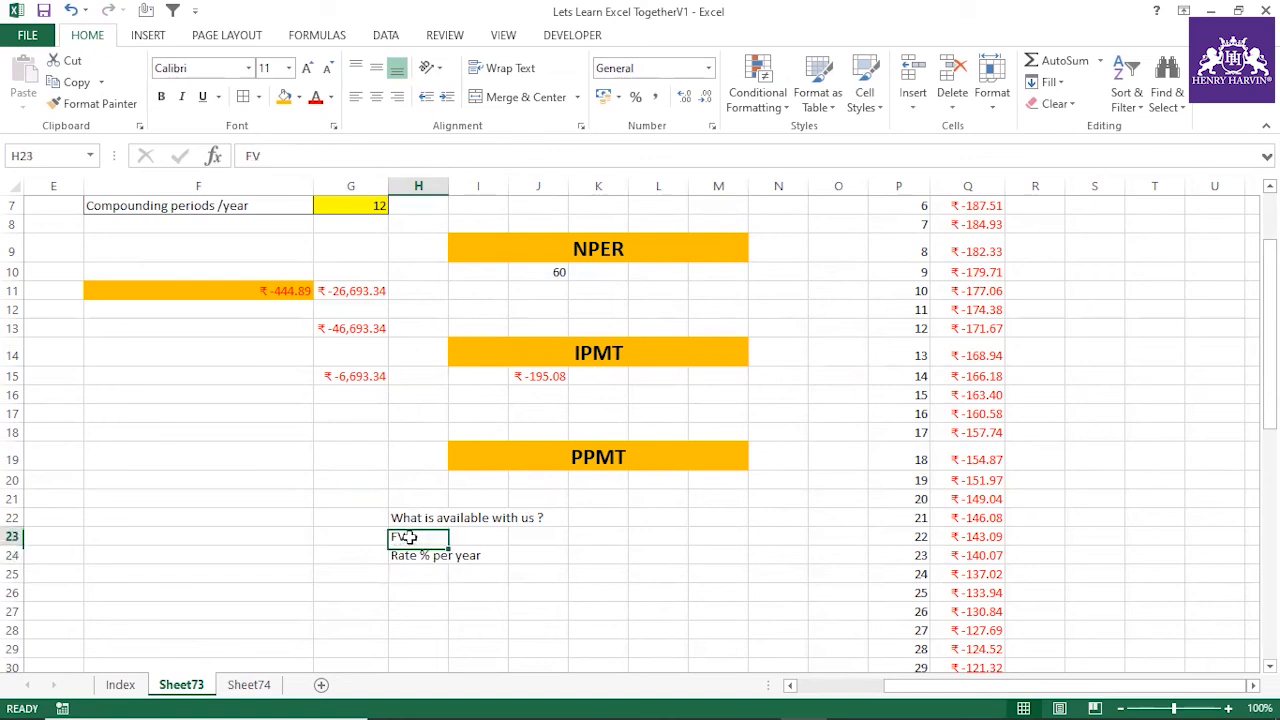
click(423, 558)
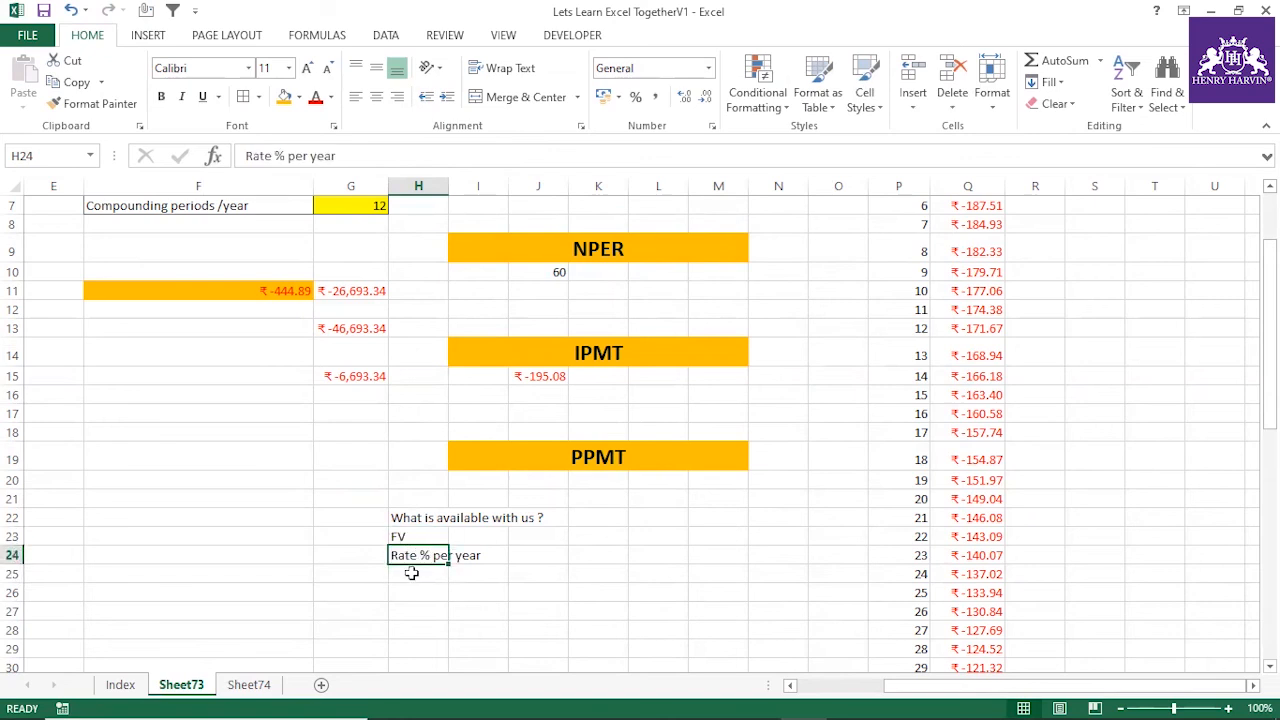
Enter PMT in H25 as the third item in the list of available inputs
click(413, 574)
text(PMT)
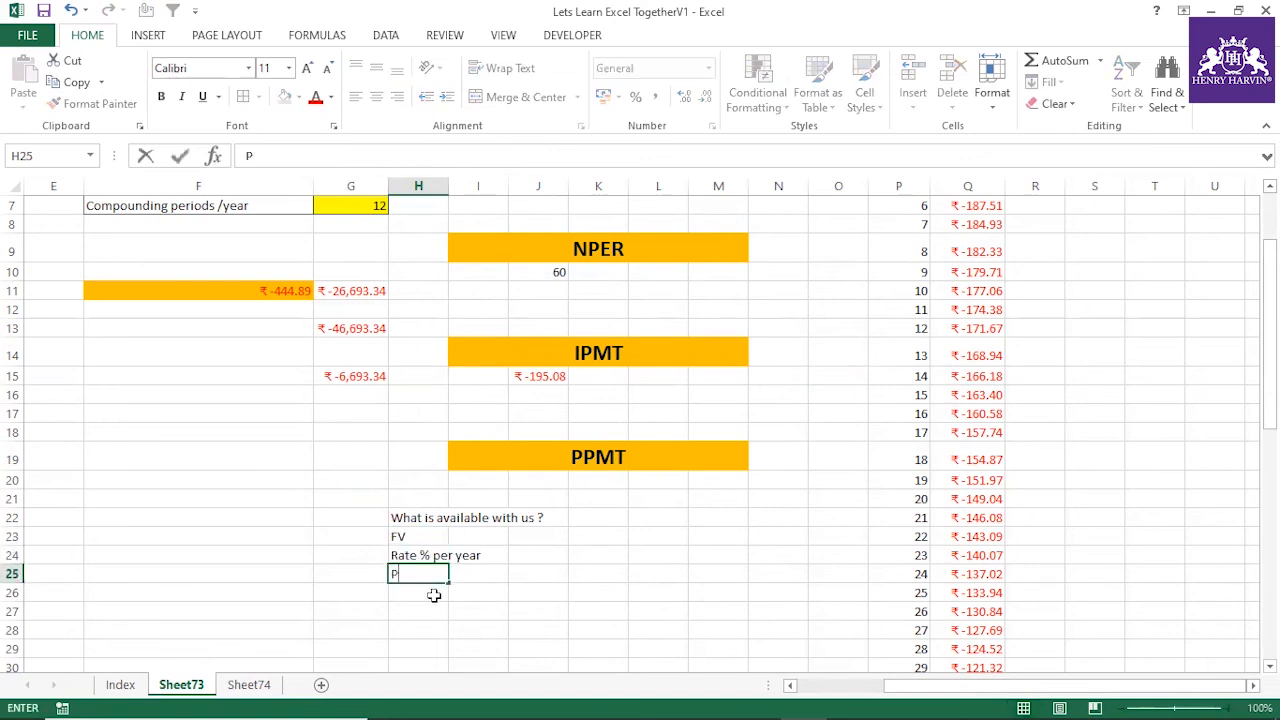
click(489, 606)
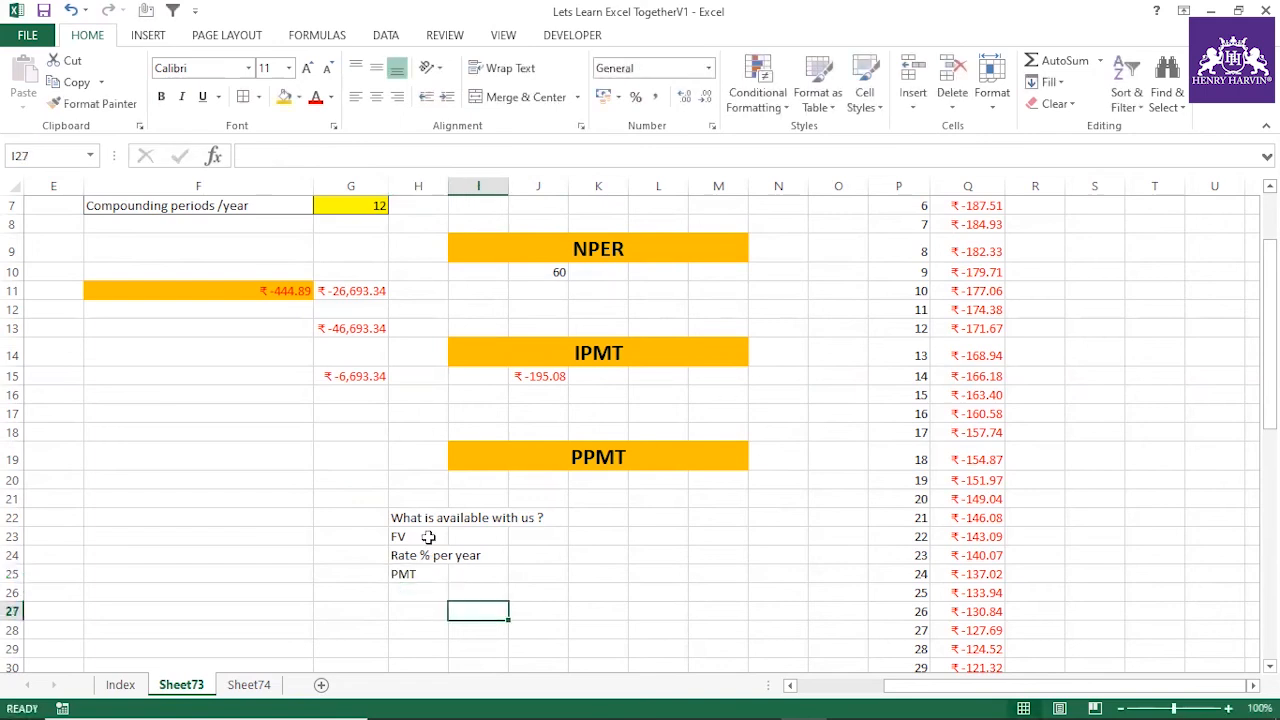
drag(426, 536, 428, 574)
click(546, 540)
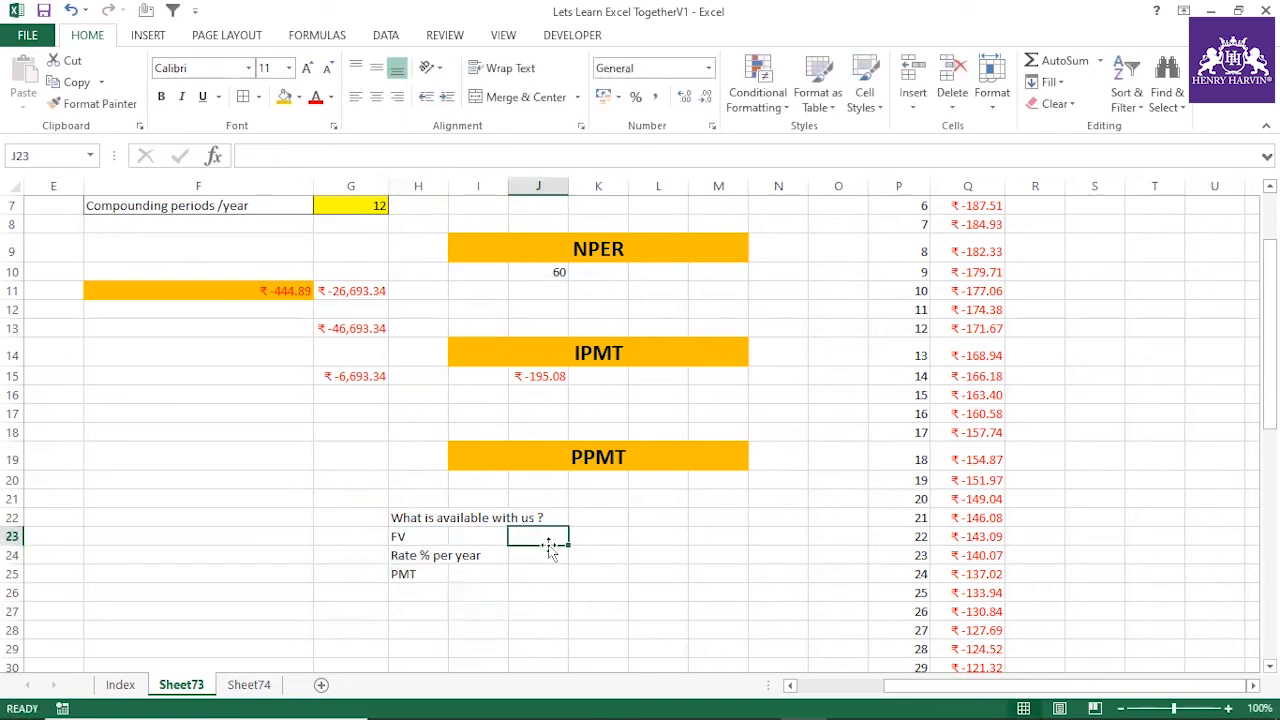
text(=PPMT)
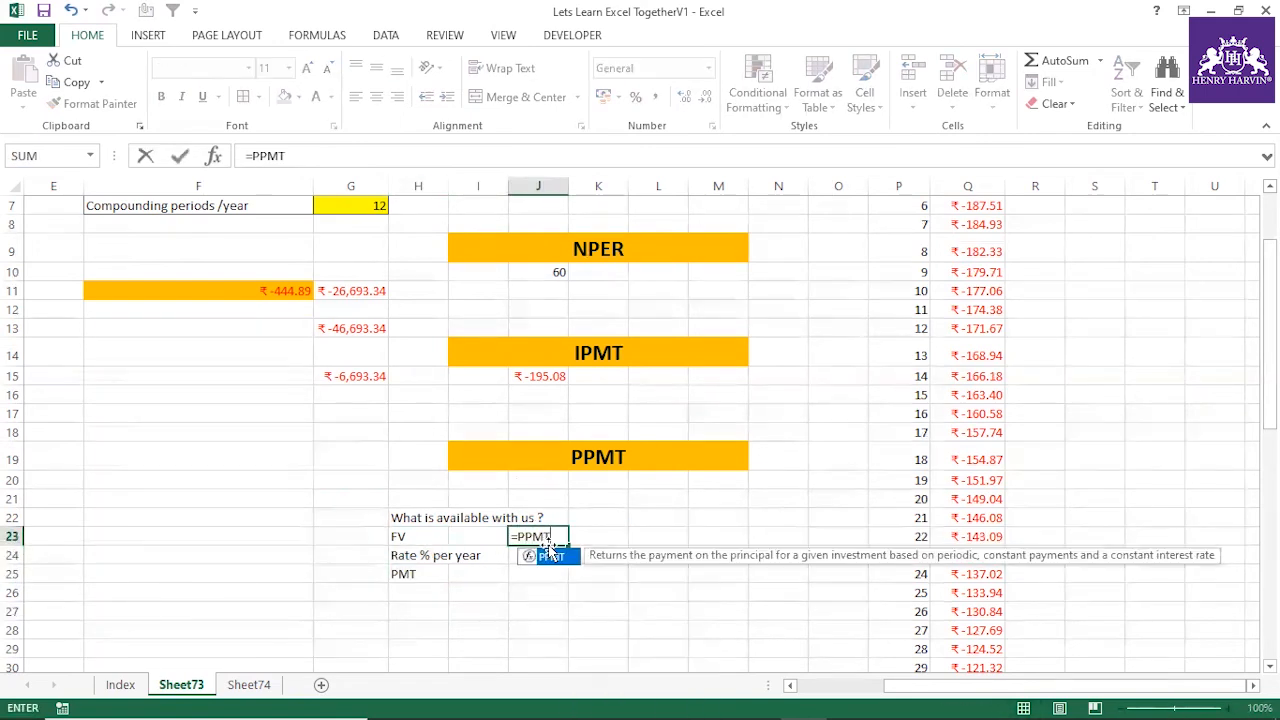
double_click(549, 551)
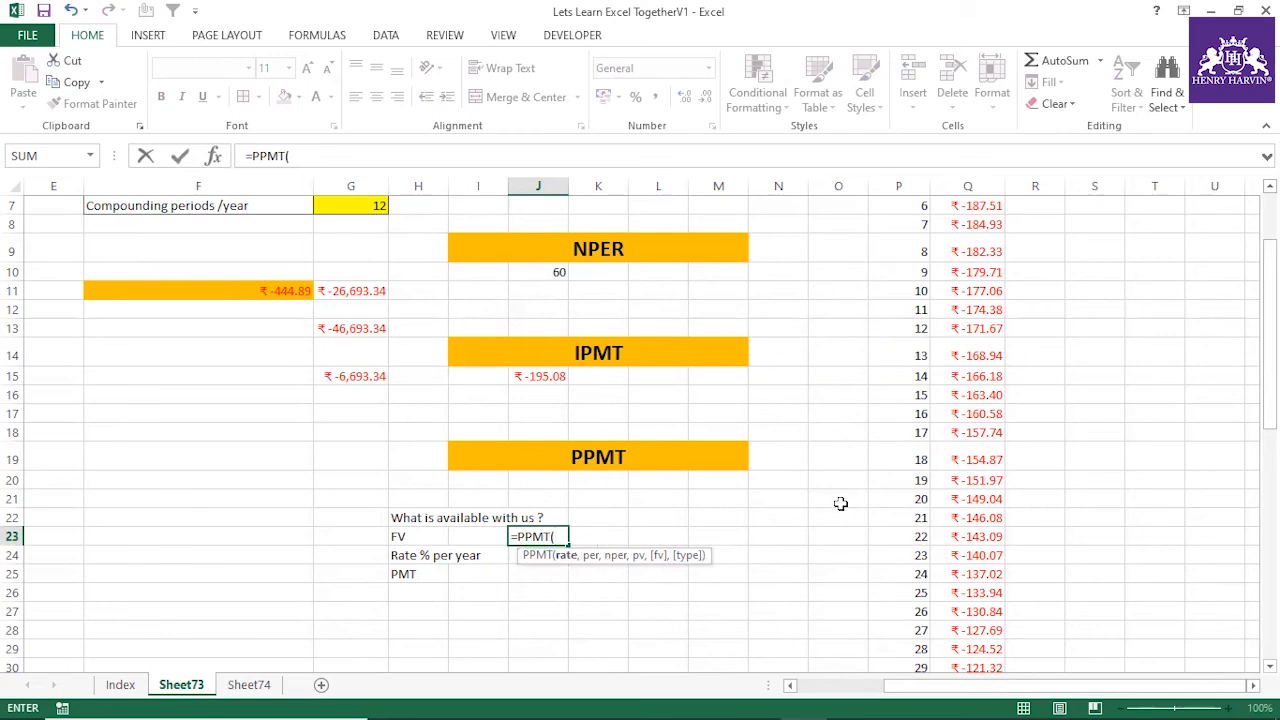
key(Escape)
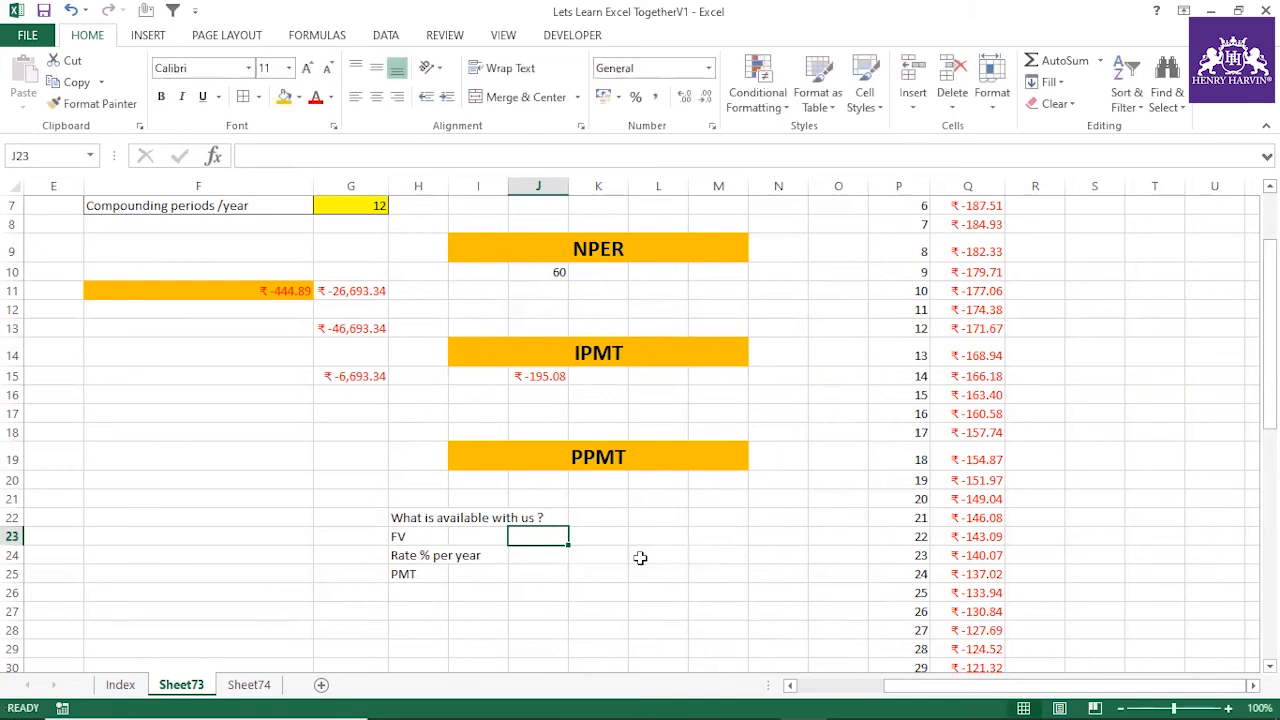
Calculate the first period's principal payment in K21 with the formula =PPMT(G5/12,1,60,0,G11)
click(595, 500)
text(=ppmt)
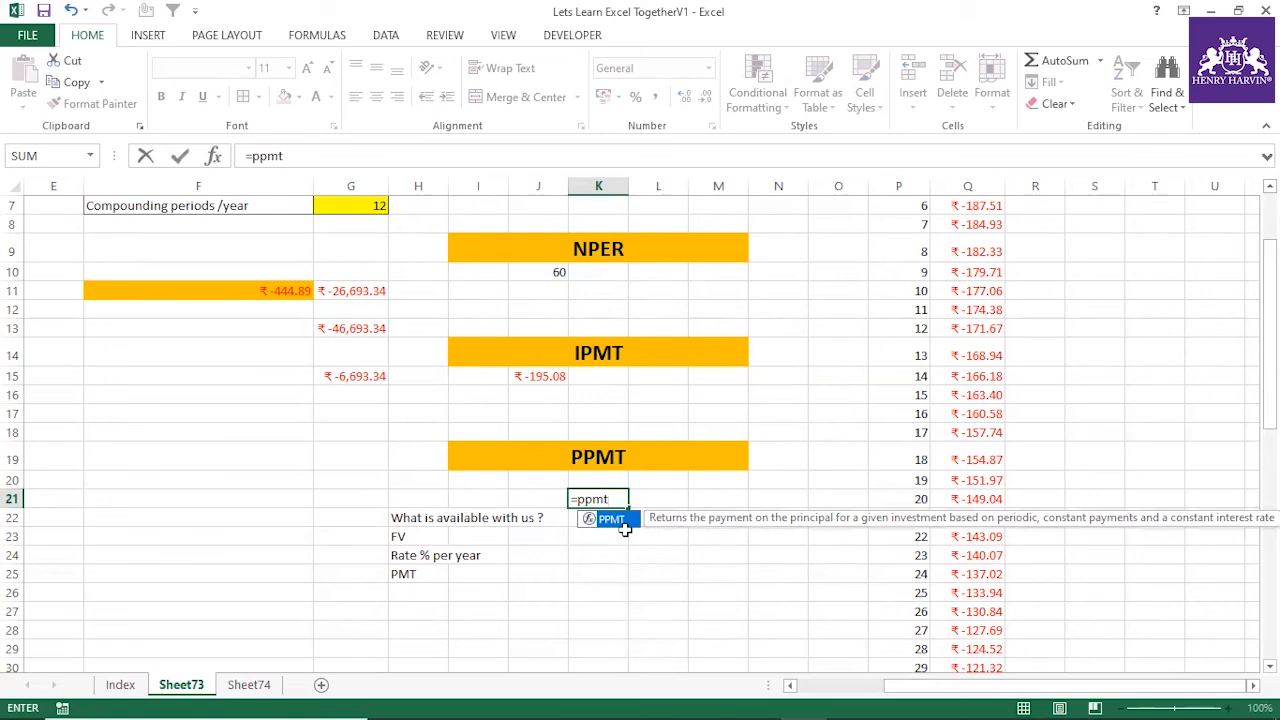
text(()
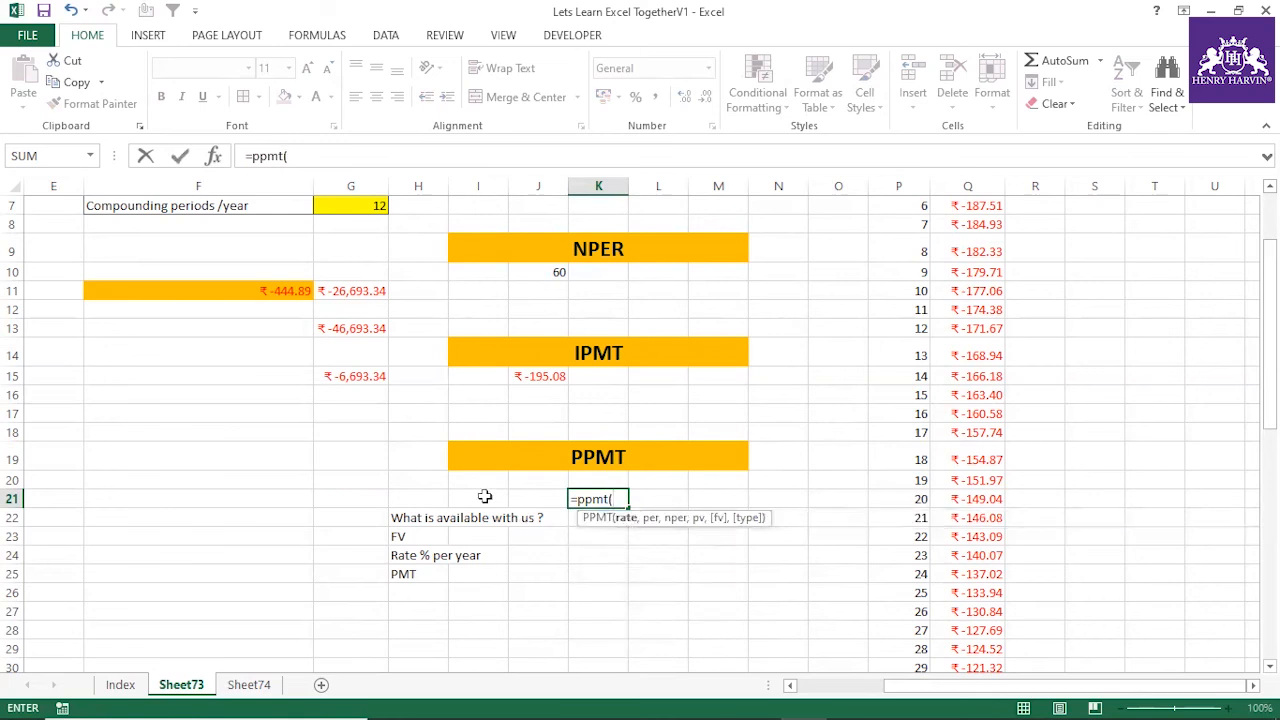
scroll(345, 345, up, 2)
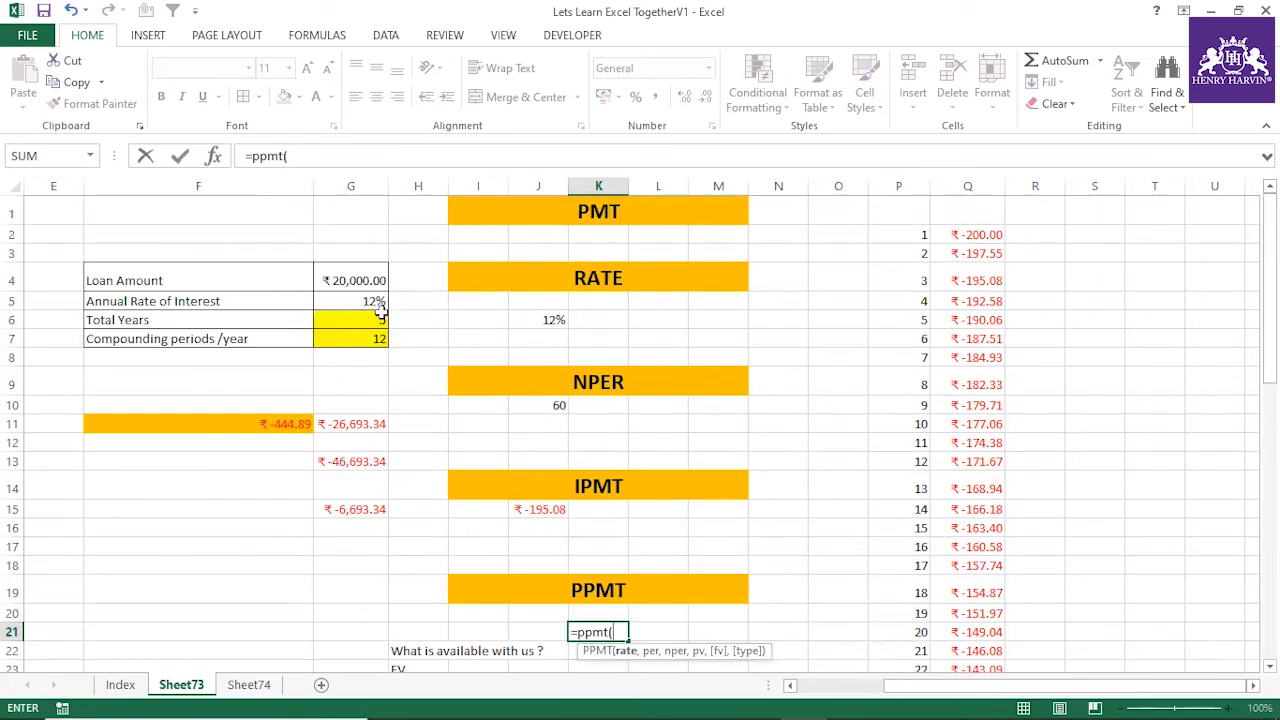
click(378, 302)
text(/12,)
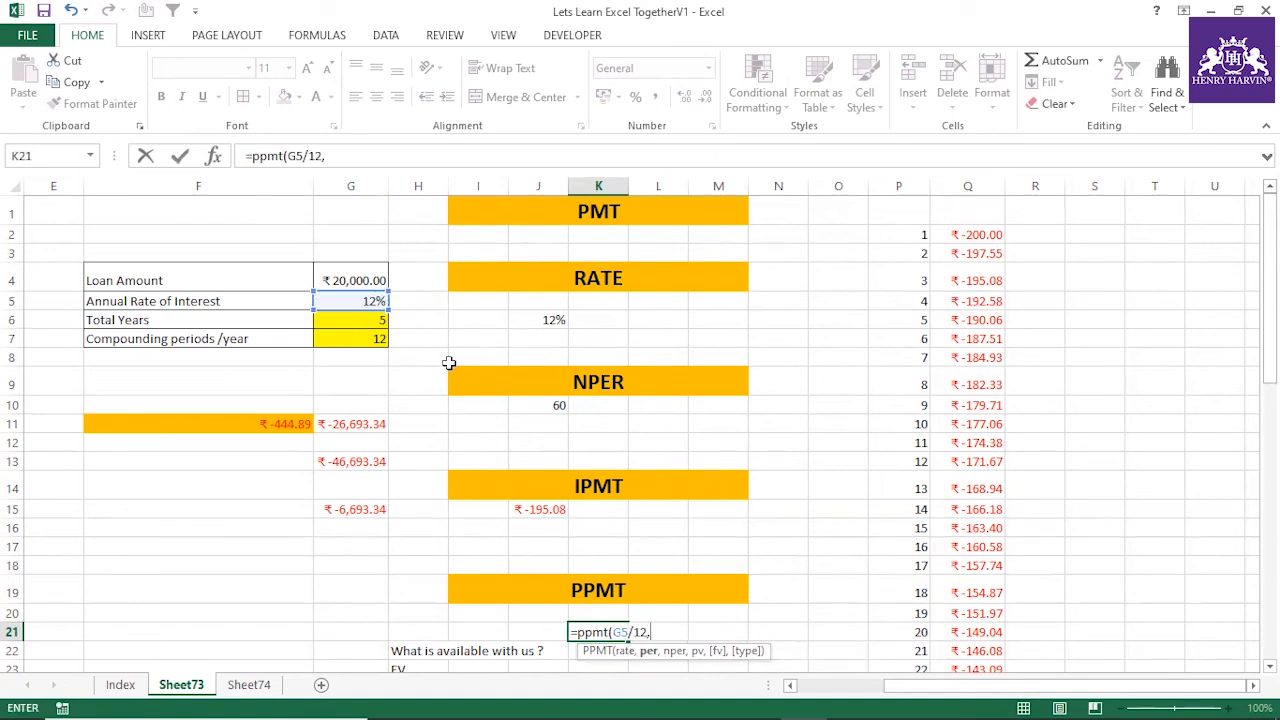
text(1,60,)
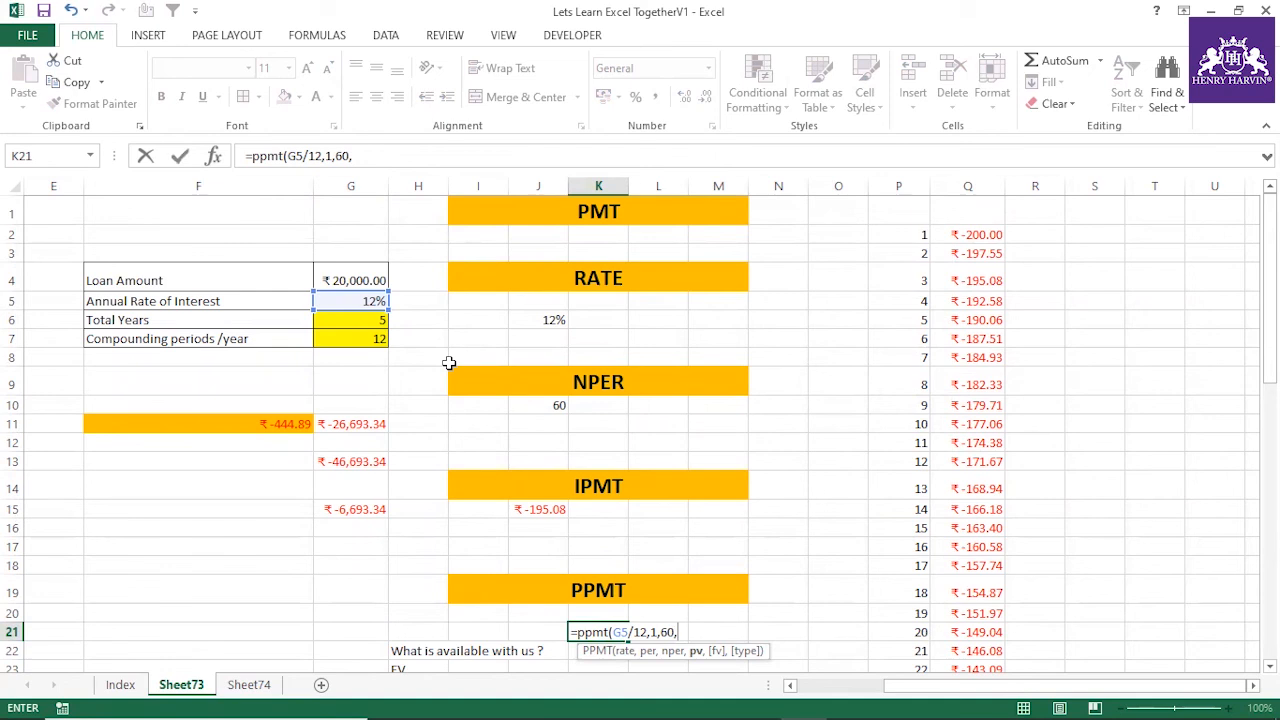
text(0,)
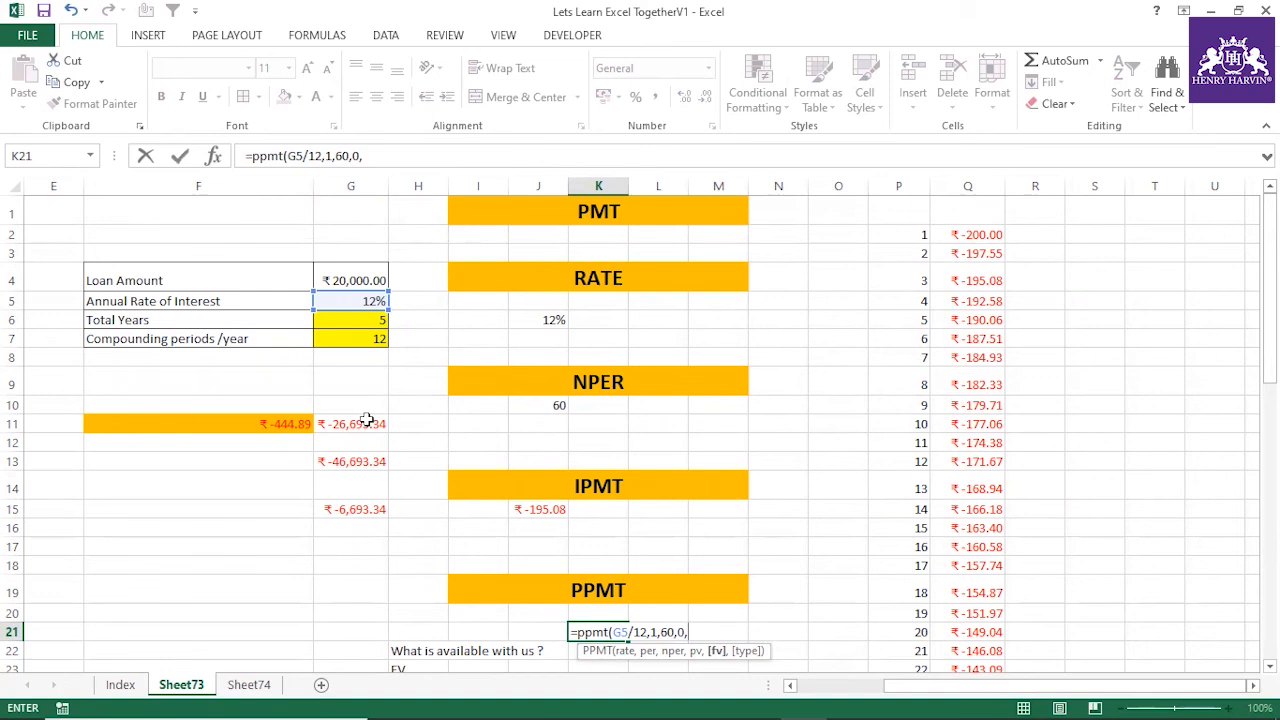
click(367, 421)
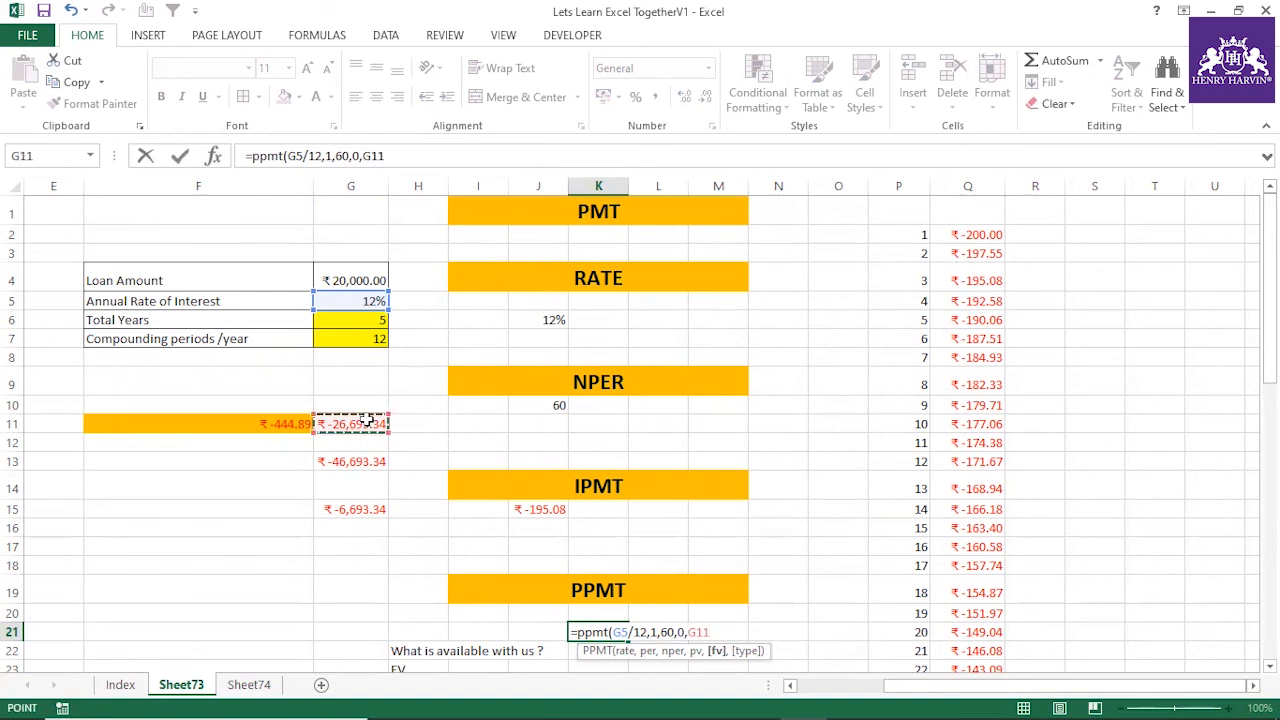
key(Return)
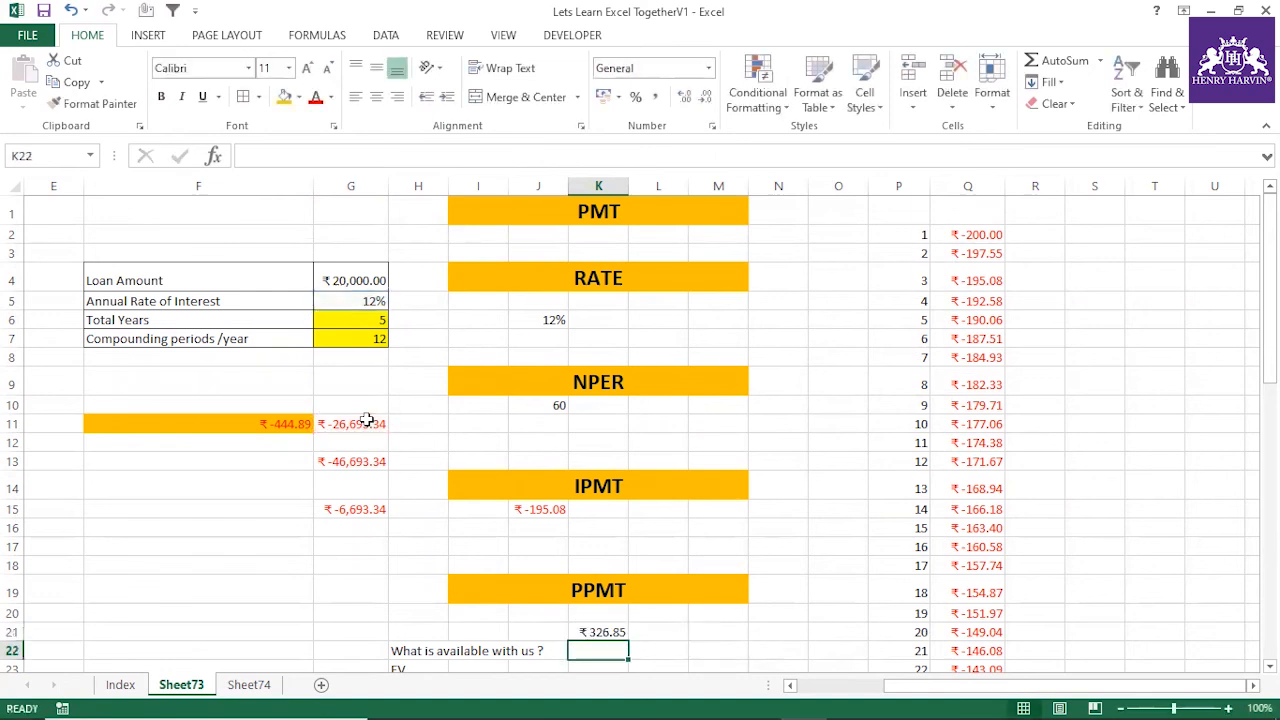
click(604, 632)
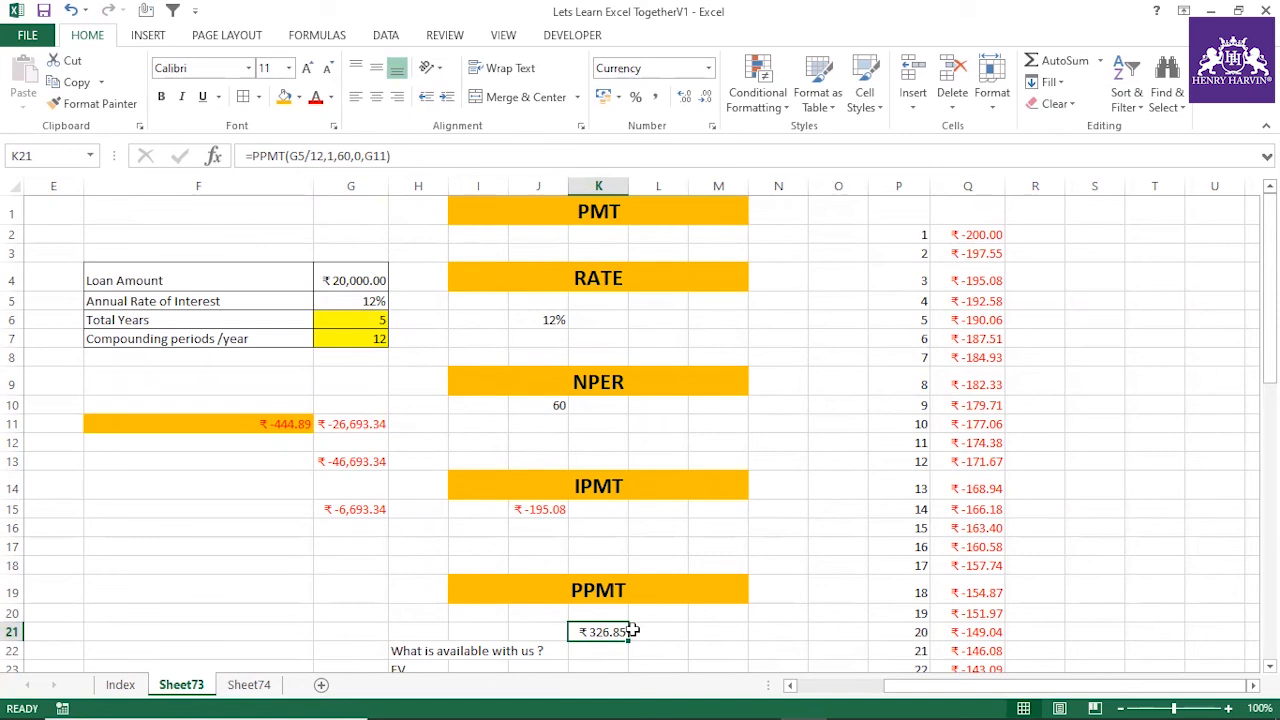
Start a PPMT formula in R2 beside the IPMT results, with the absolute reference $G$5 divided by 12 as the rate
click(996, 235)
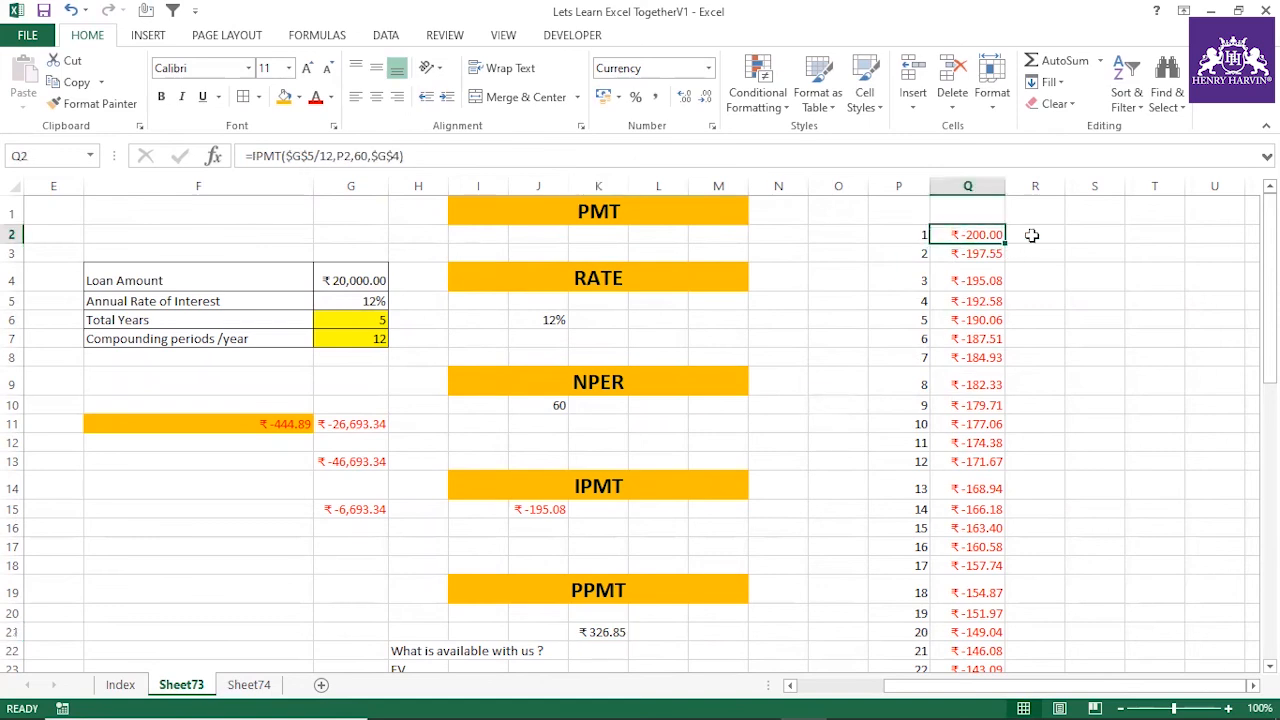
click(1034, 234)
text(=PPM)
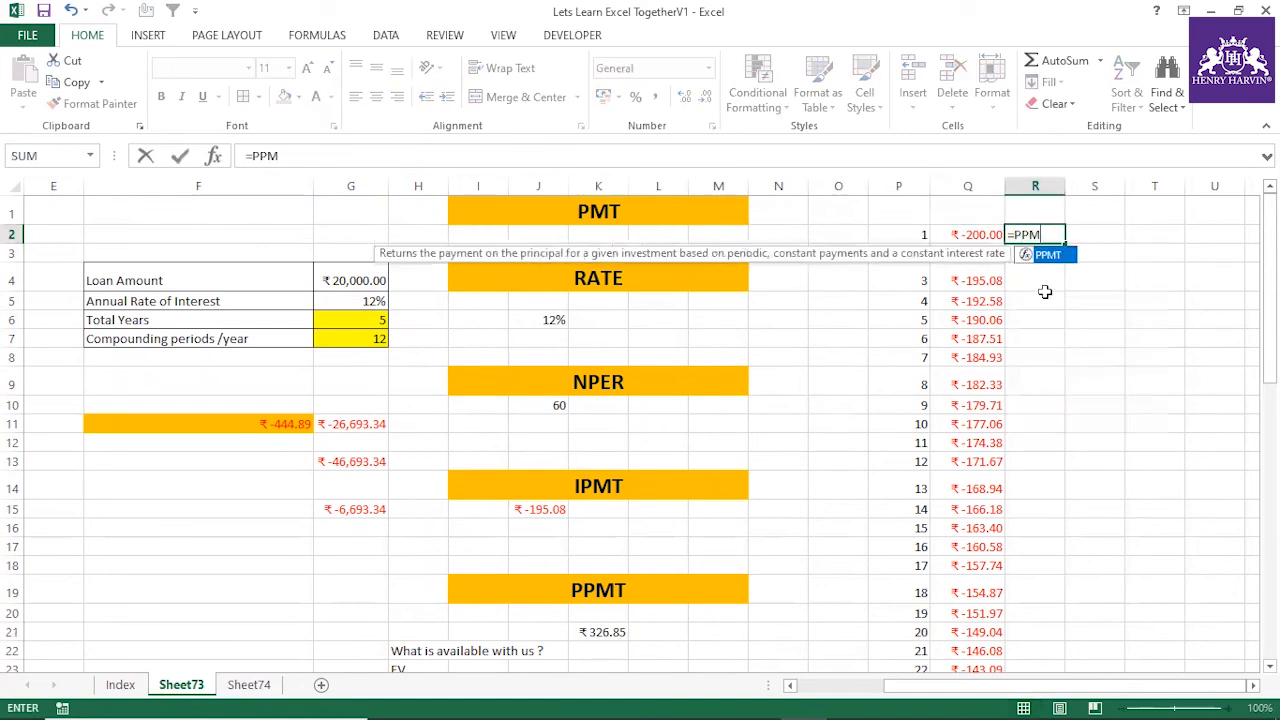
text(T()
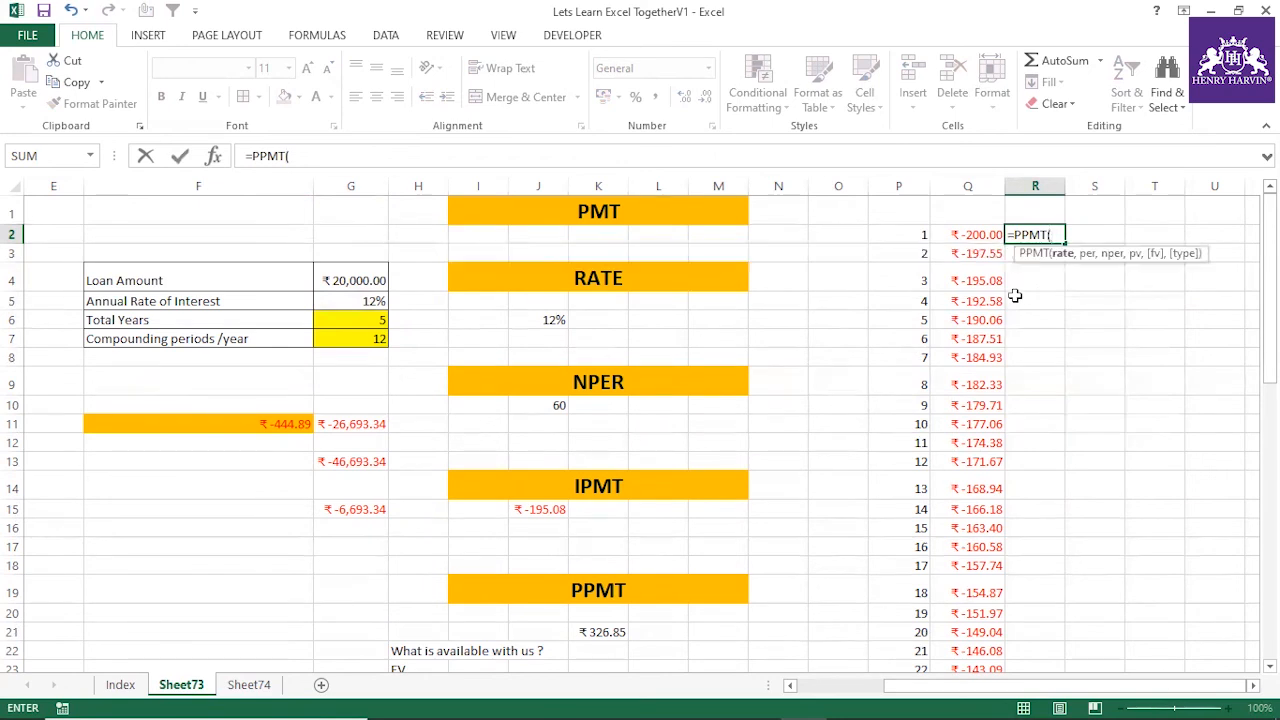
click(327, 298)
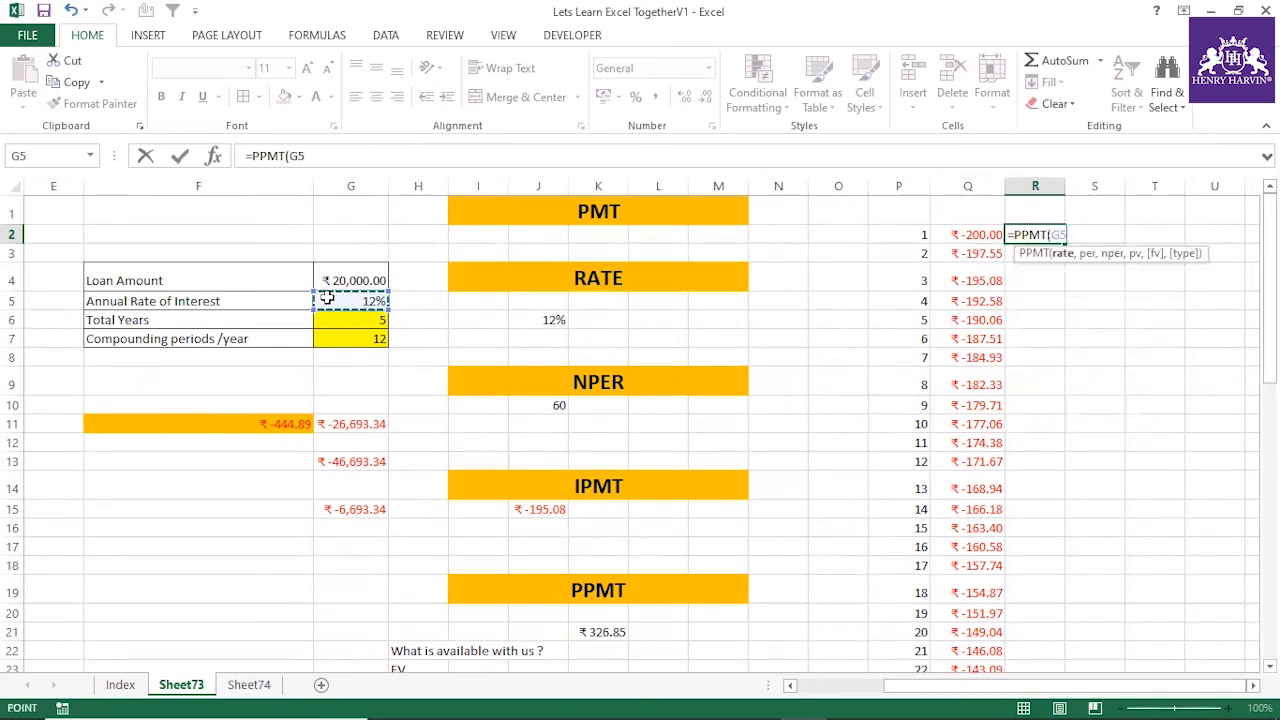
text(/12,)
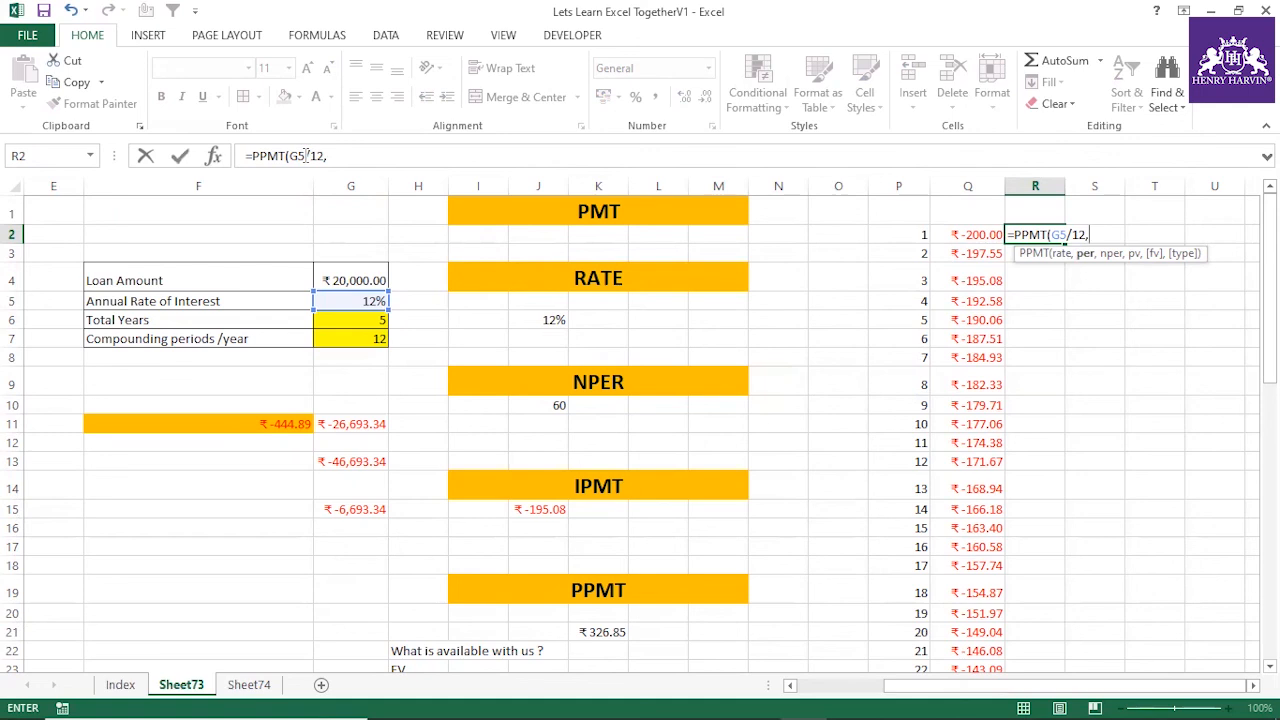
drag(305, 156, 289, 156)
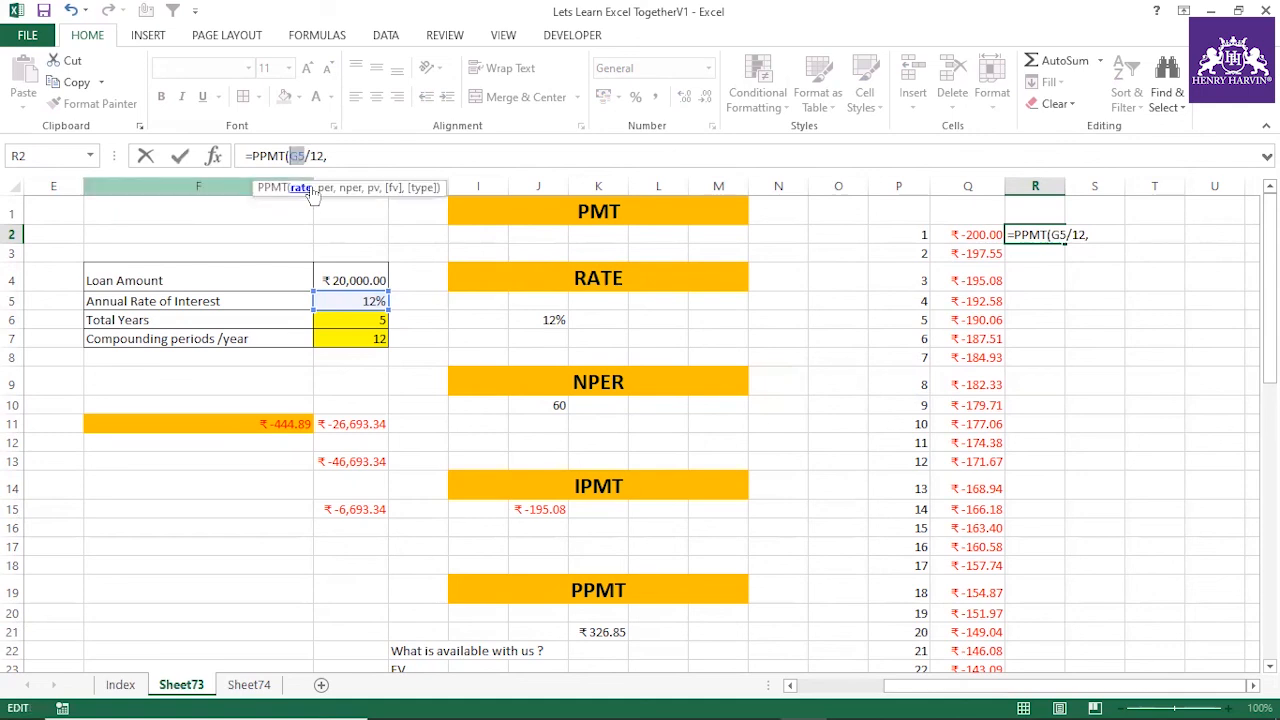
key(F4)
click(372, 157)
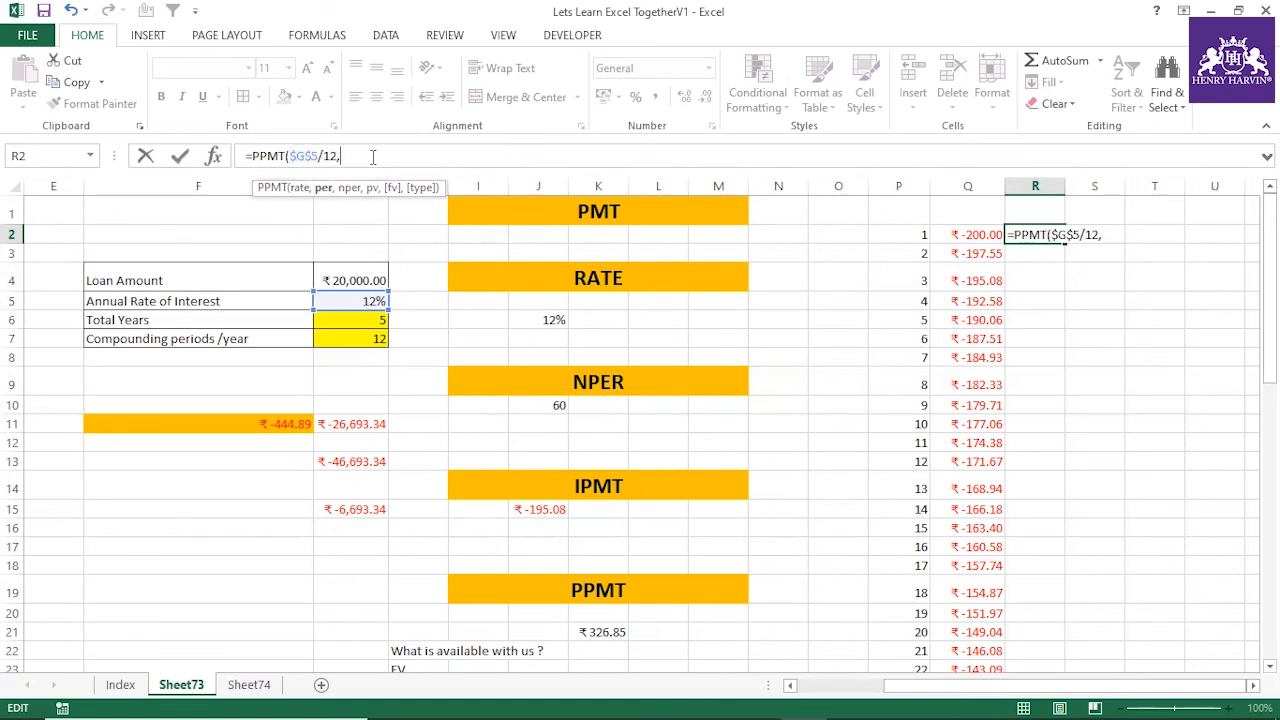
Add P2 as the period argument of the R2 formula, with only its column locked as $P2
click(899, 234)
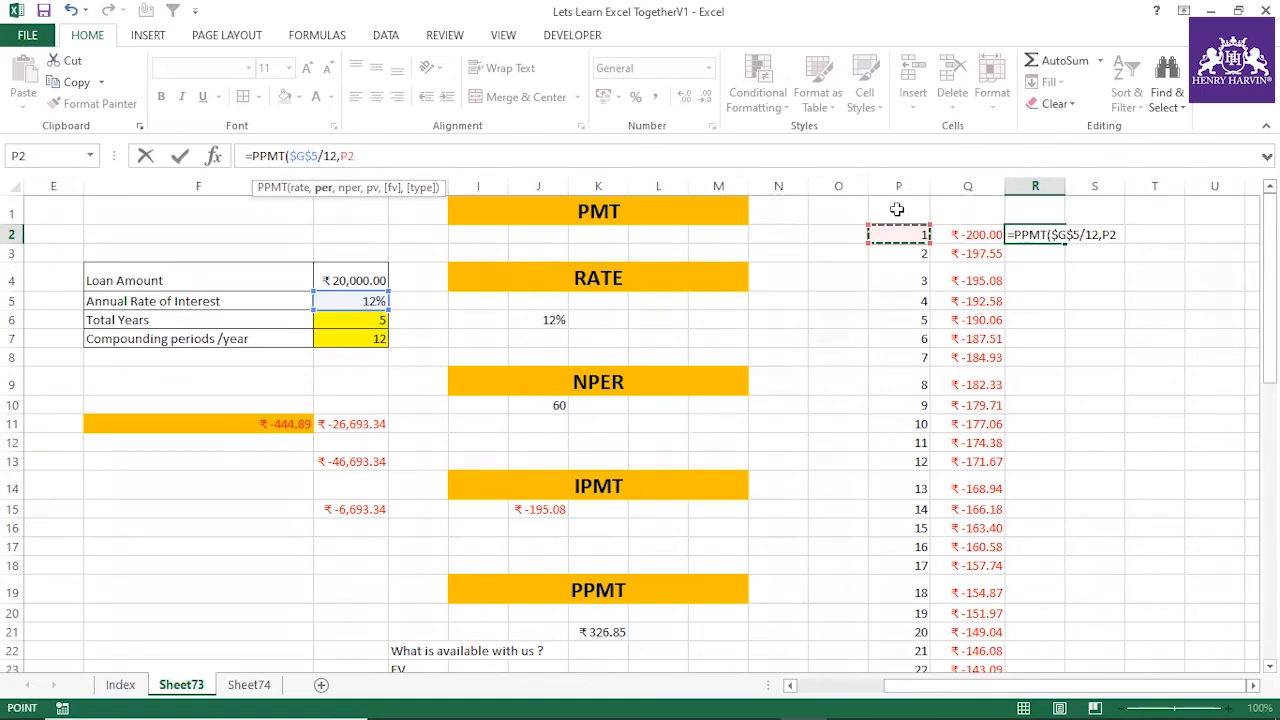
click(363, 156)
key(F4)
key(F4)
key(F4)
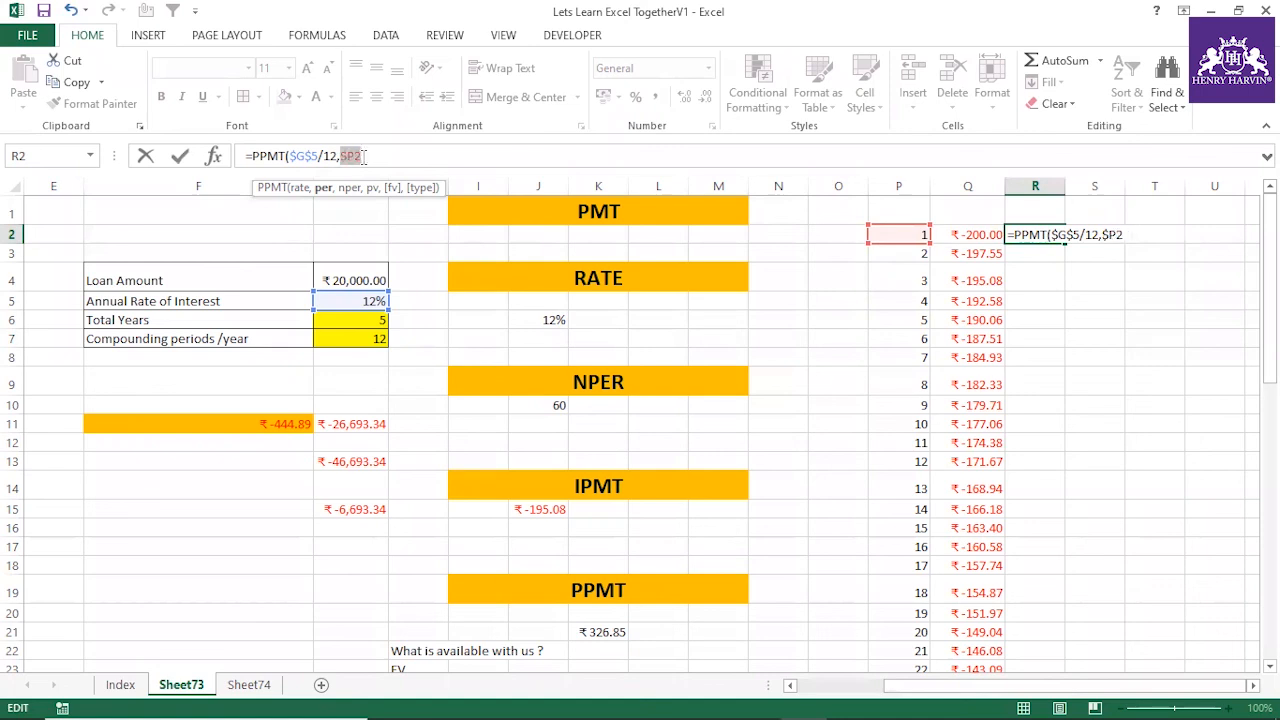
click(364, 157)
text(,)
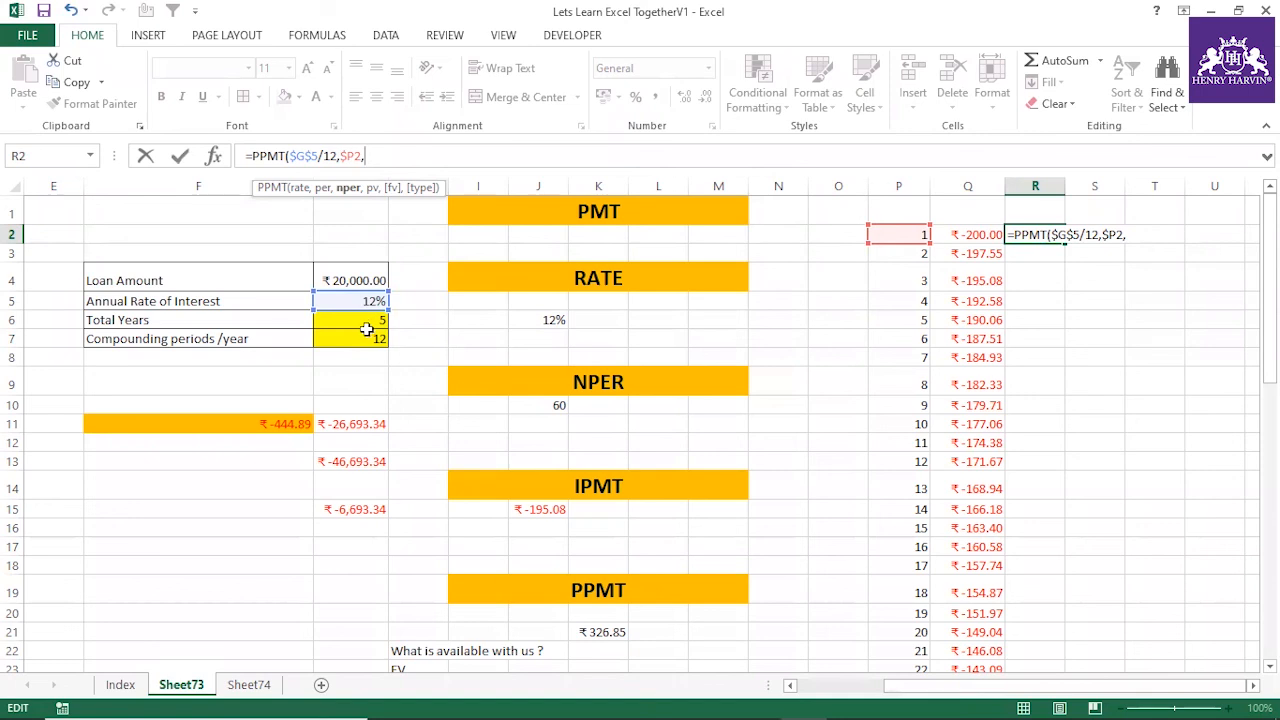
Complete the R2 PPMT formula with 60 periods and the absolute reference $G$11 as present value, and fill it down the schedule
text(60,)
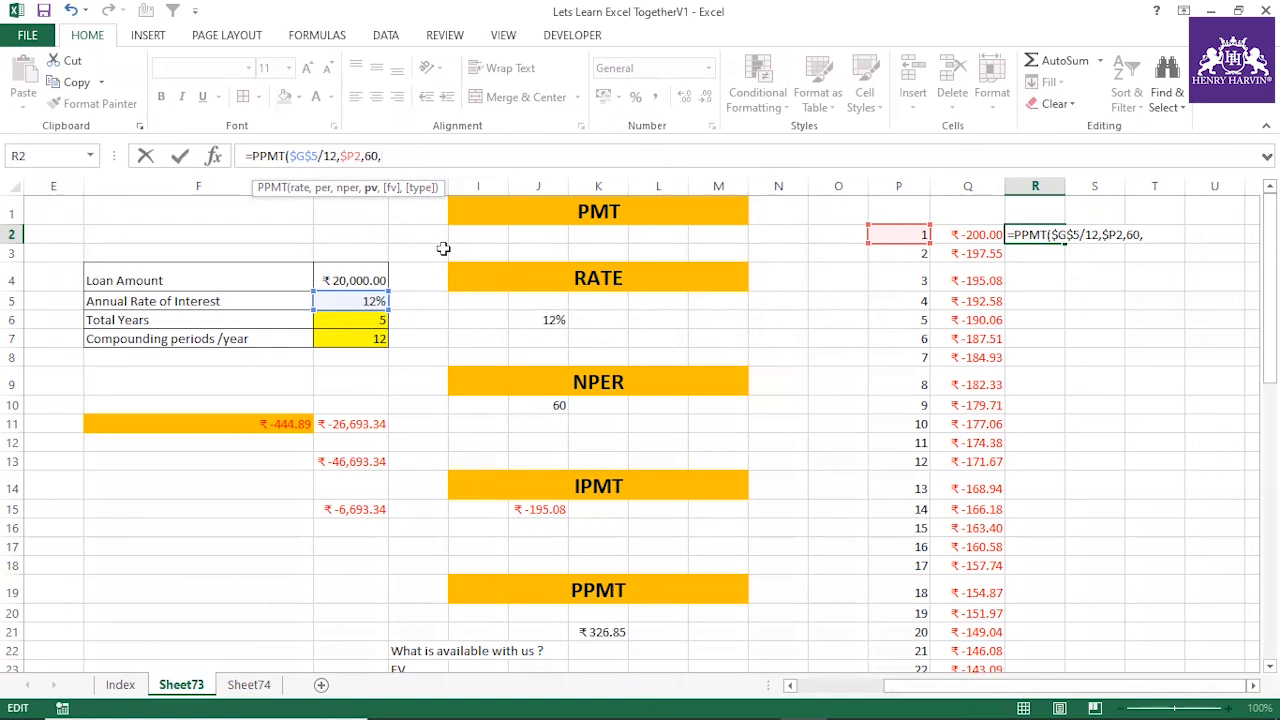
click(352, 425)
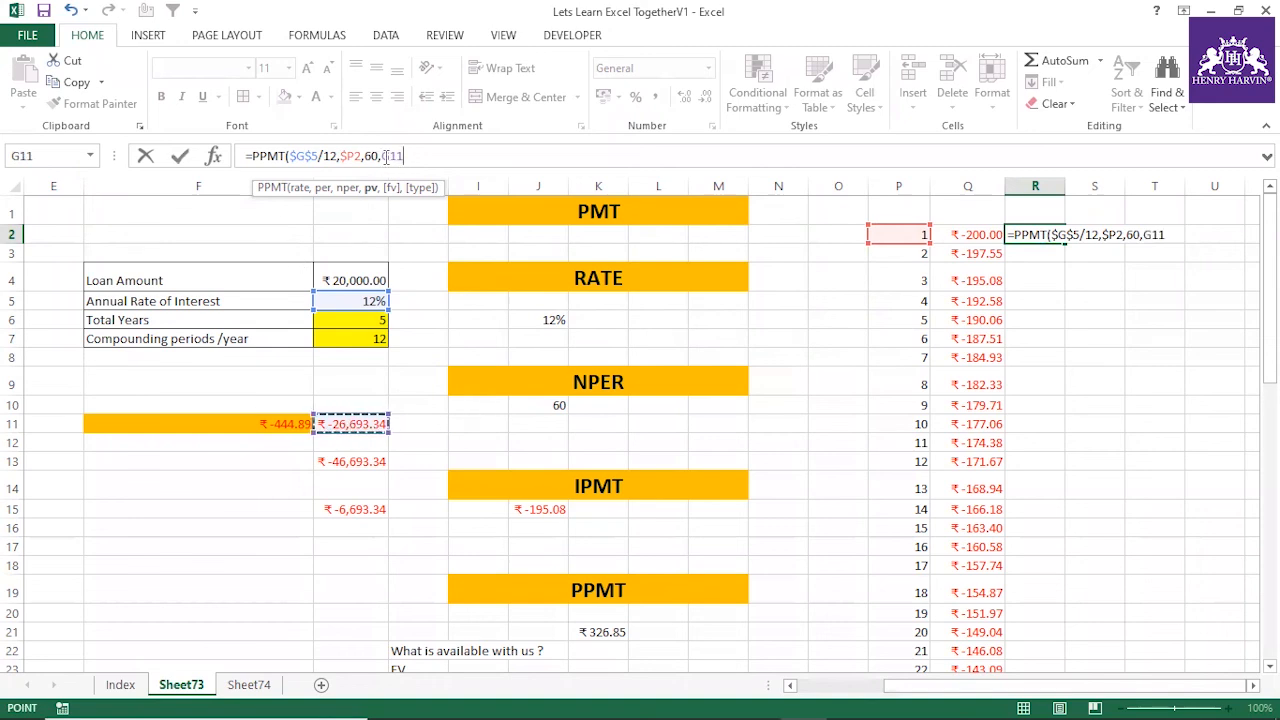
double_click(418, 157)
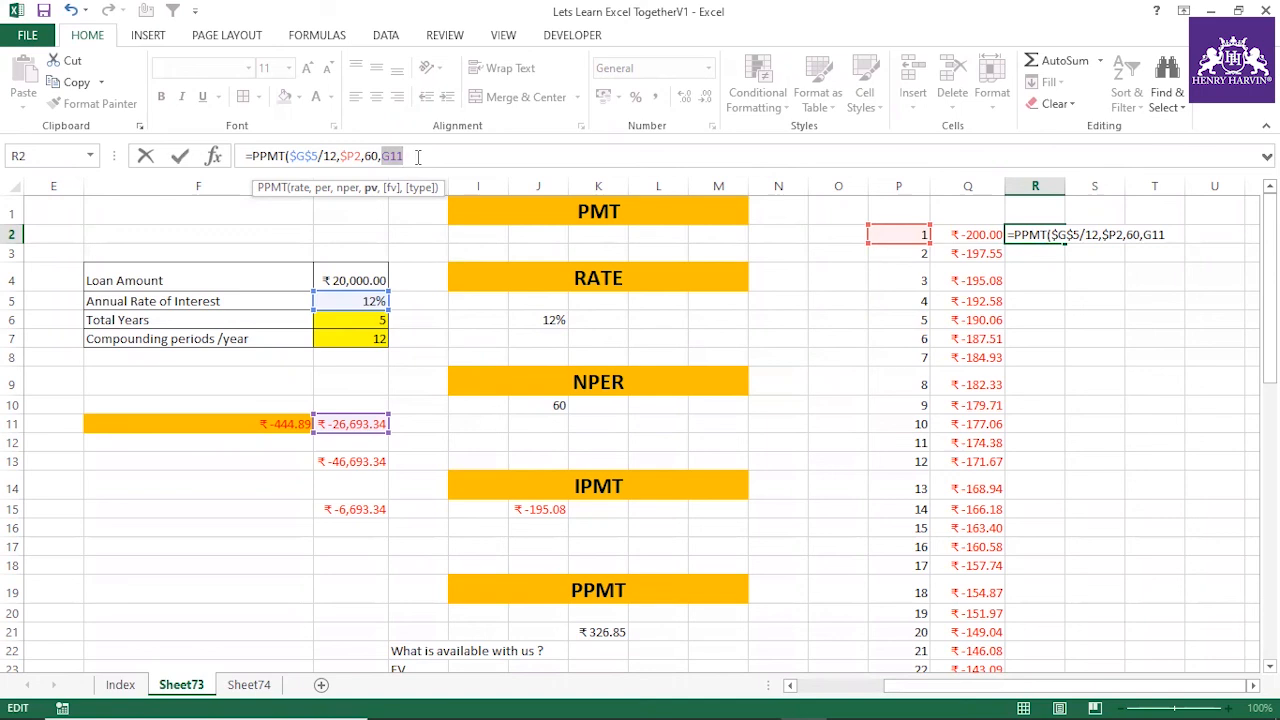
key(F4)
click(427, 157)
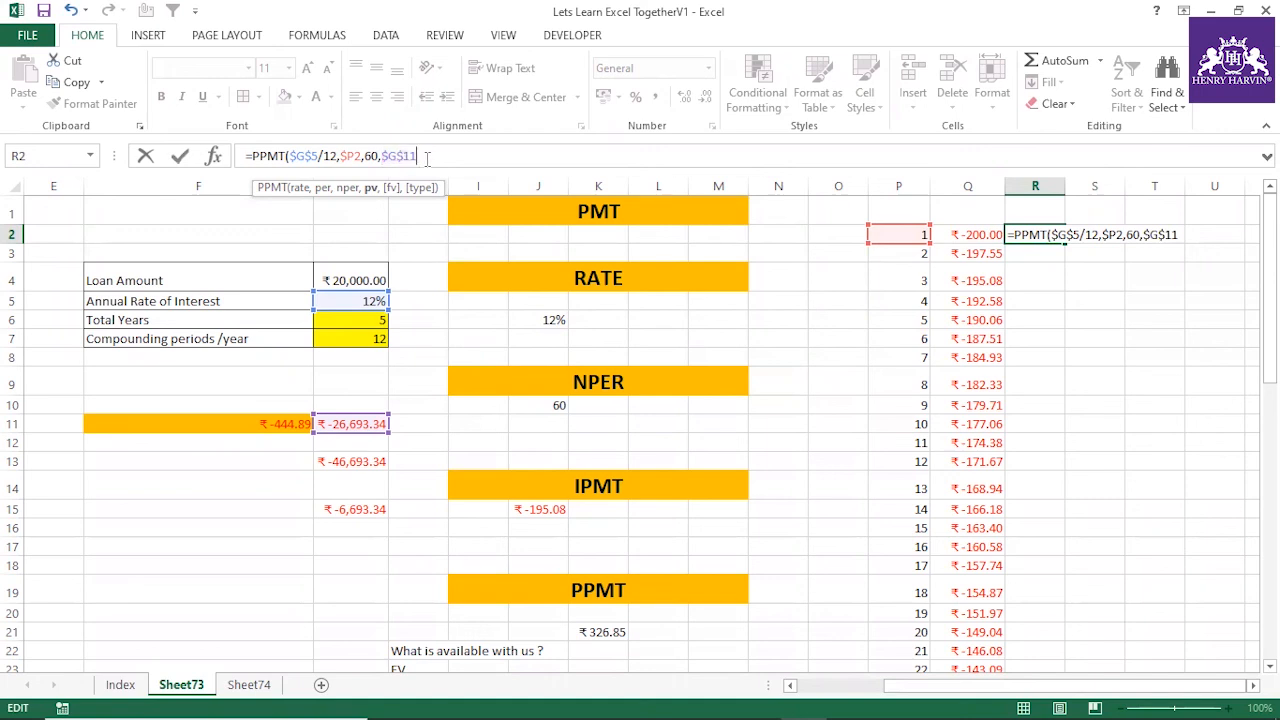
key(Return)
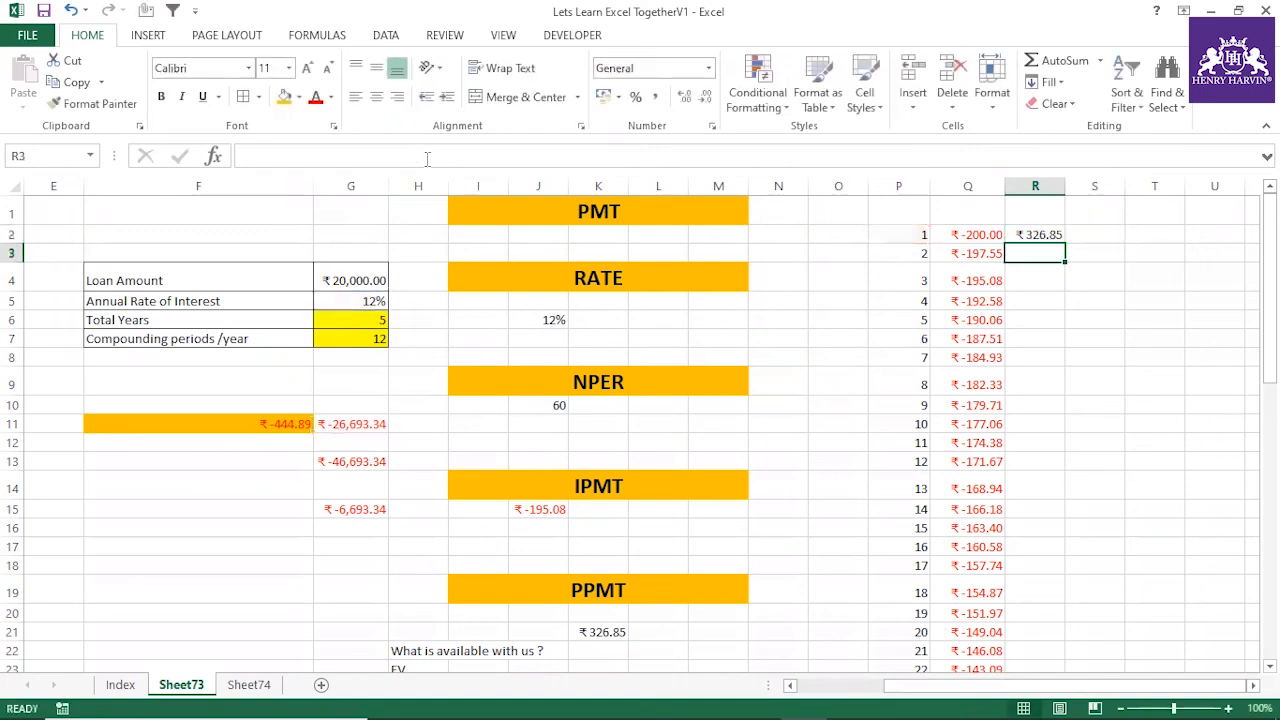
click(1037, 236)
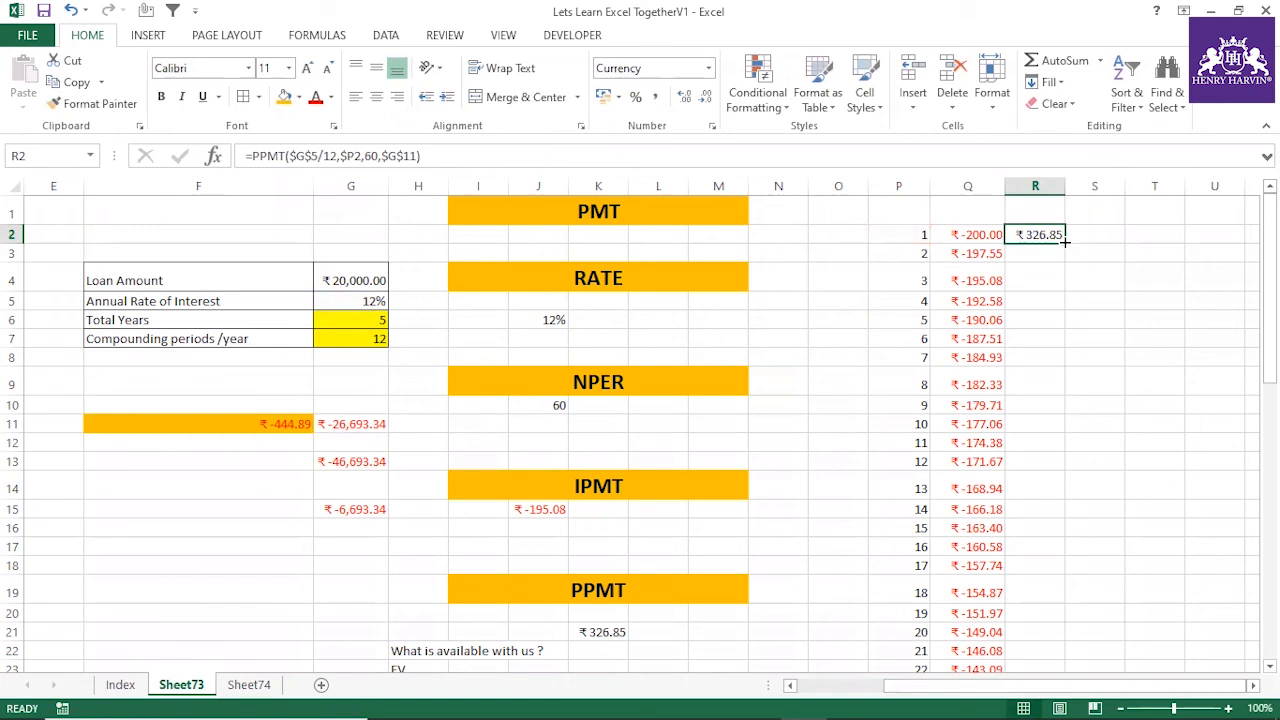
double_click(1065, 248)
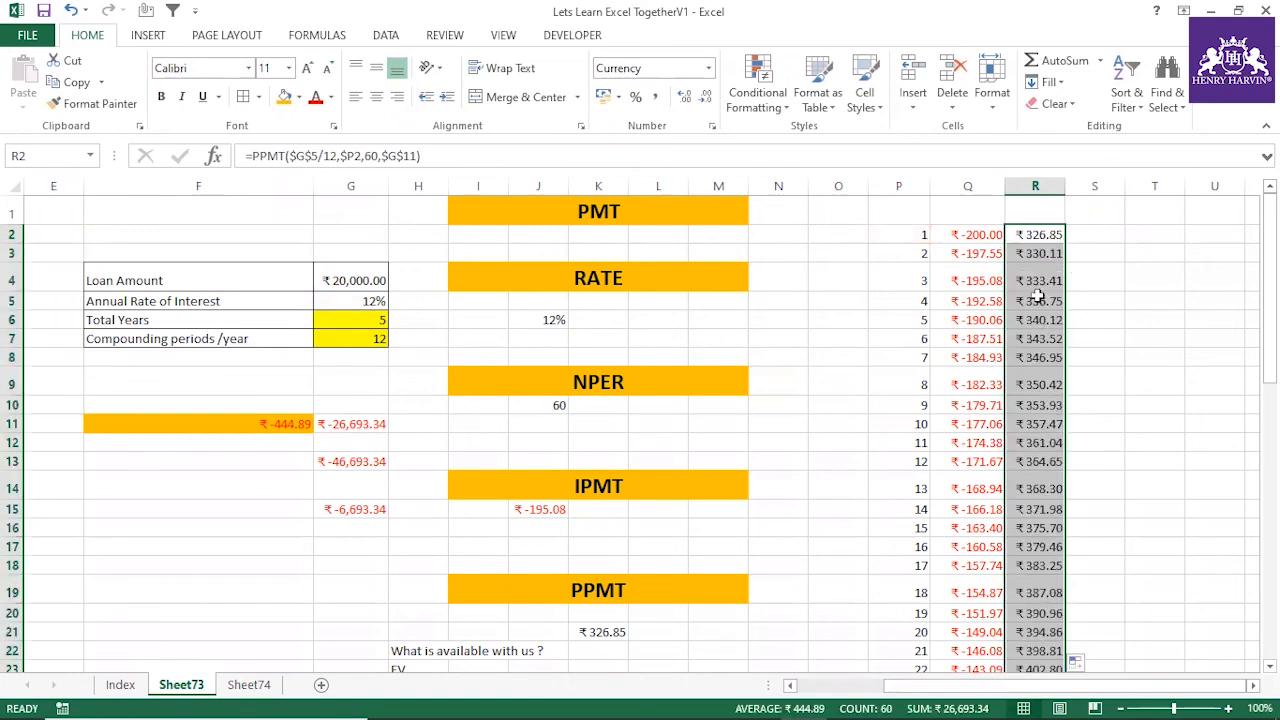
Compare the first-period interest in Q2 with the principal in R2, and examine the sum of column R and the R2 formula
click(983, 238)
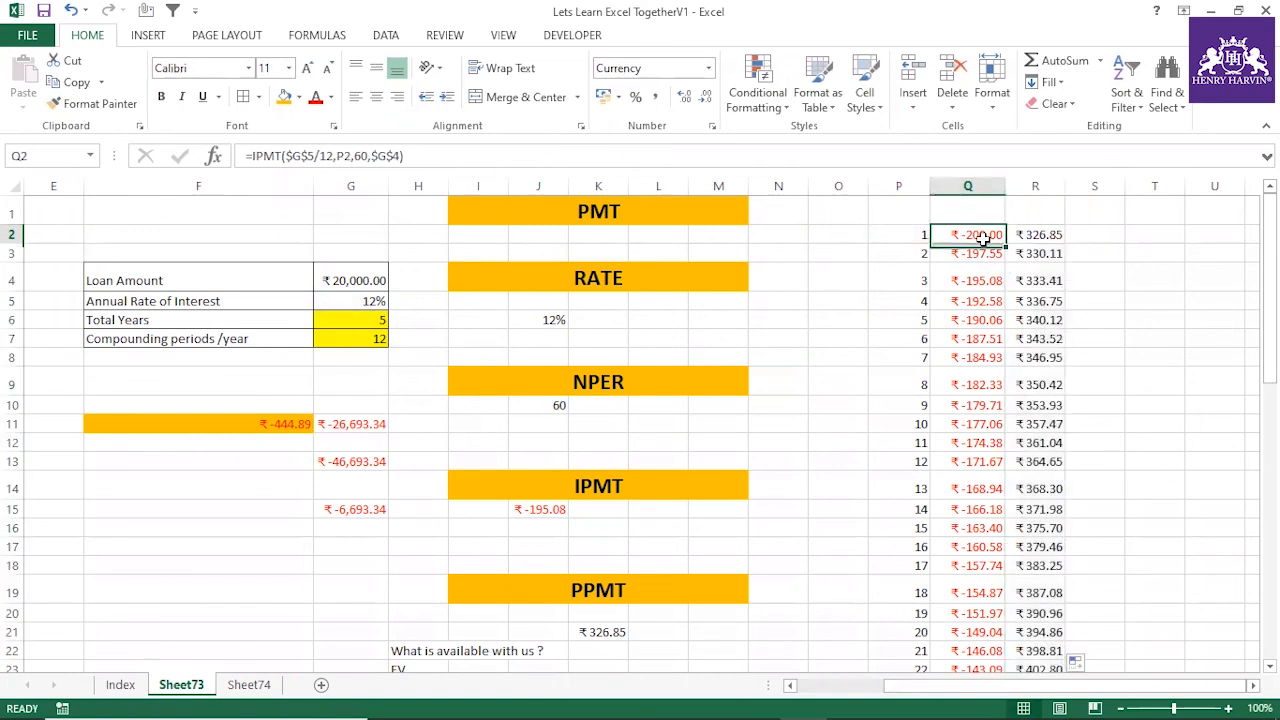
click(1032, 234)
click(1037, 182)
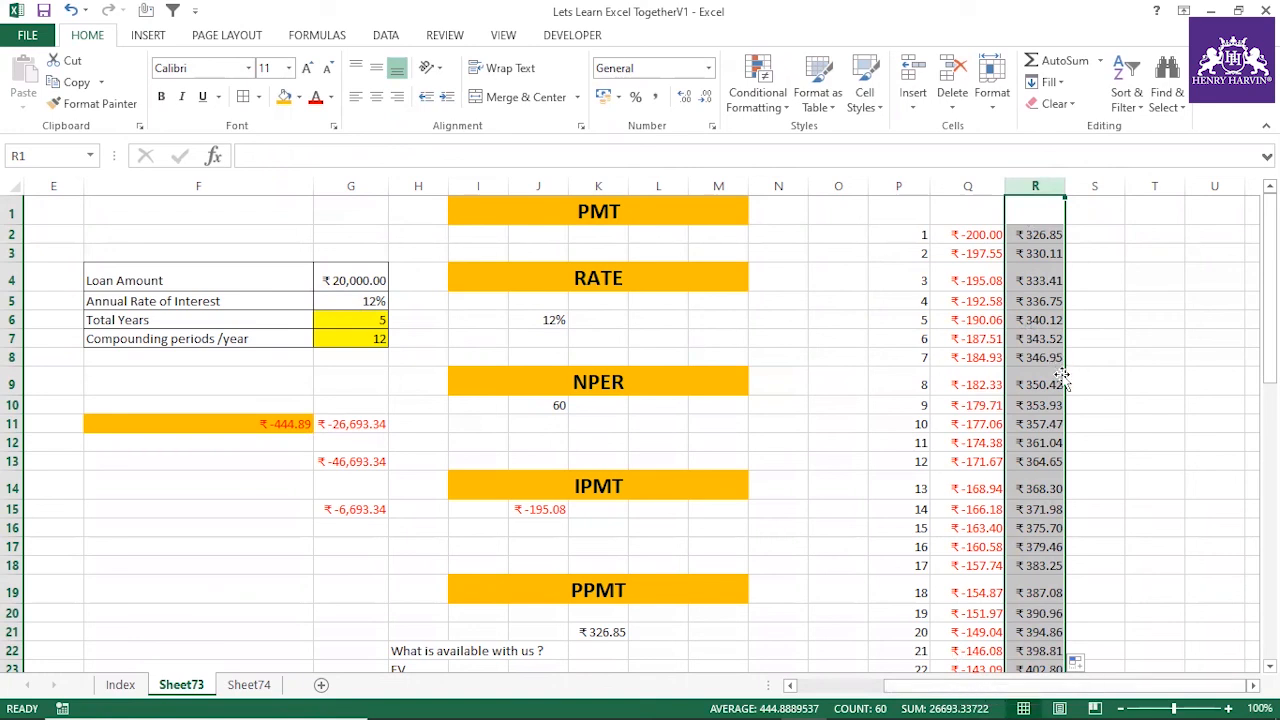
click(968, 232)
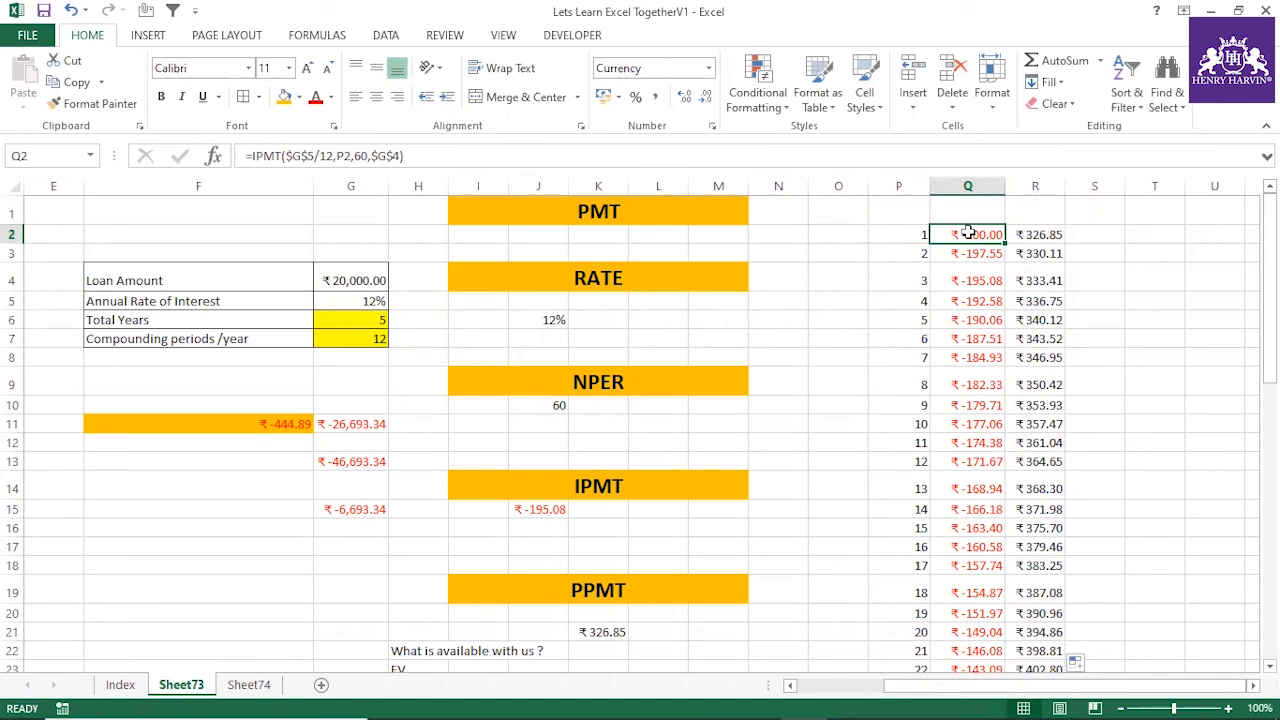
click(1042, 234)
click(1035, 190)
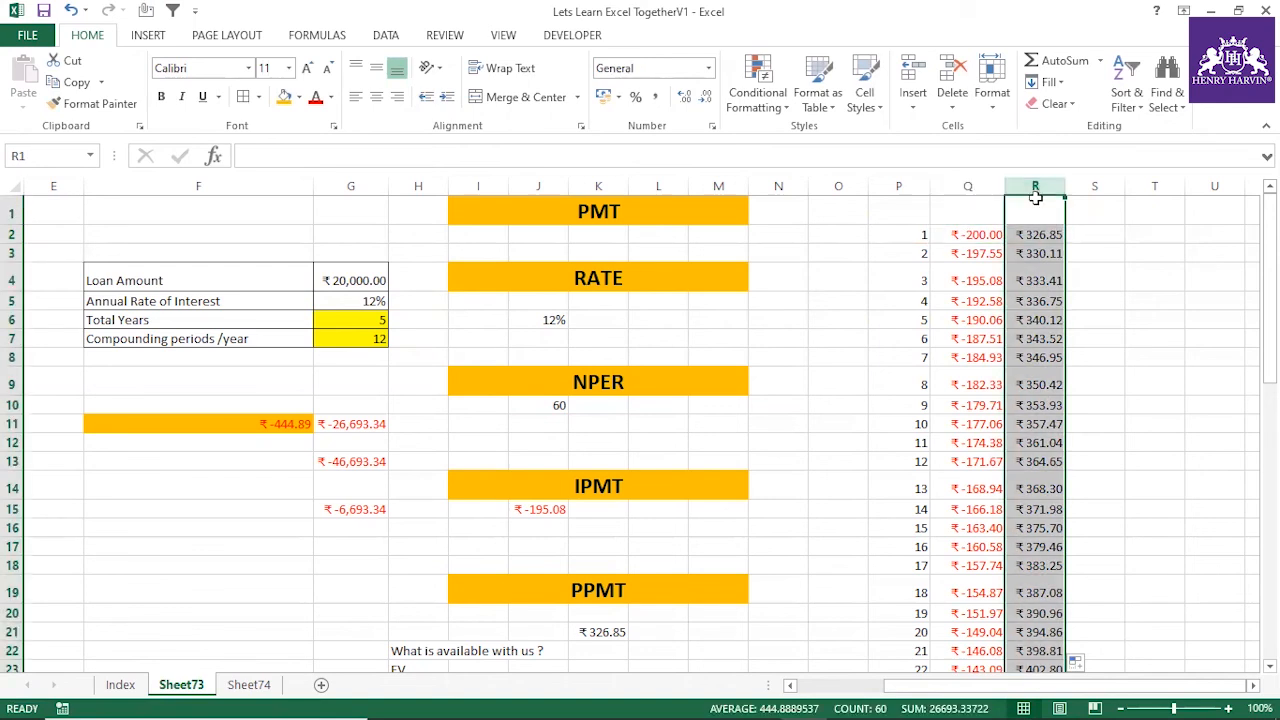
click(1031, 235)
click(1094, 253)
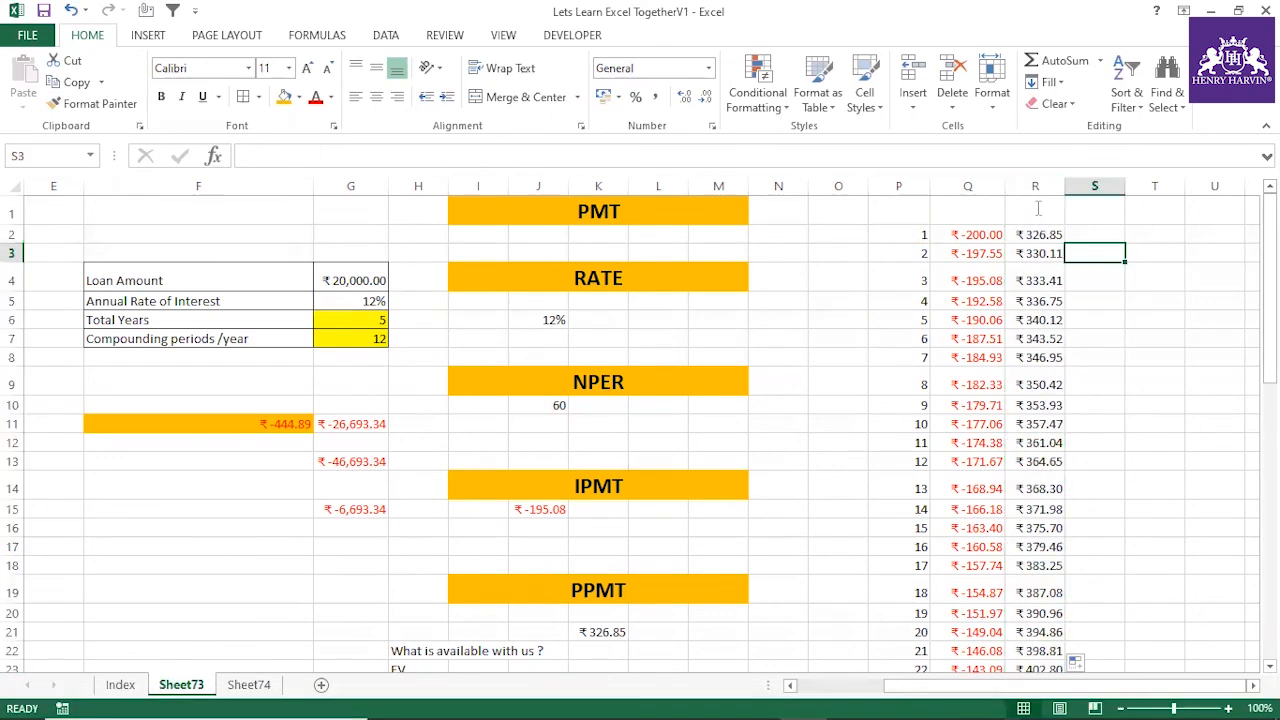
click(1048, 236)
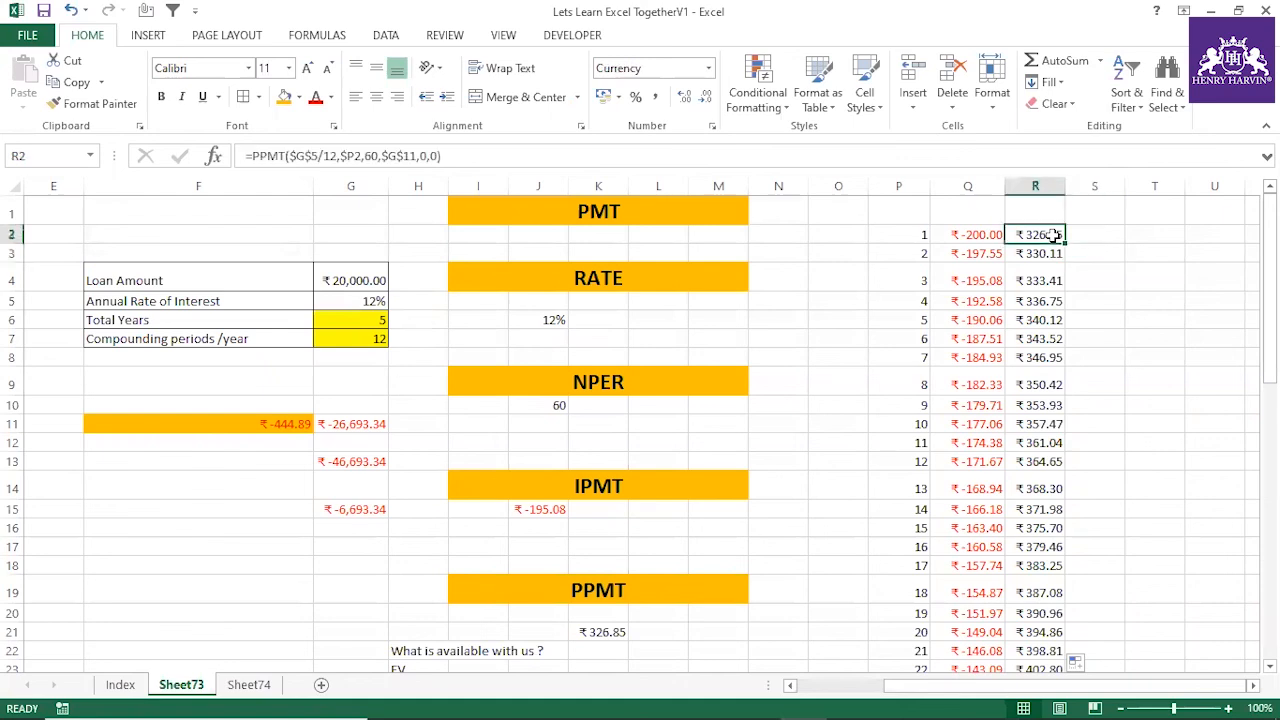
Compare the sum of the interest column Q with the total interest in G15, starting from the loan amount in G4
click(374, 280)
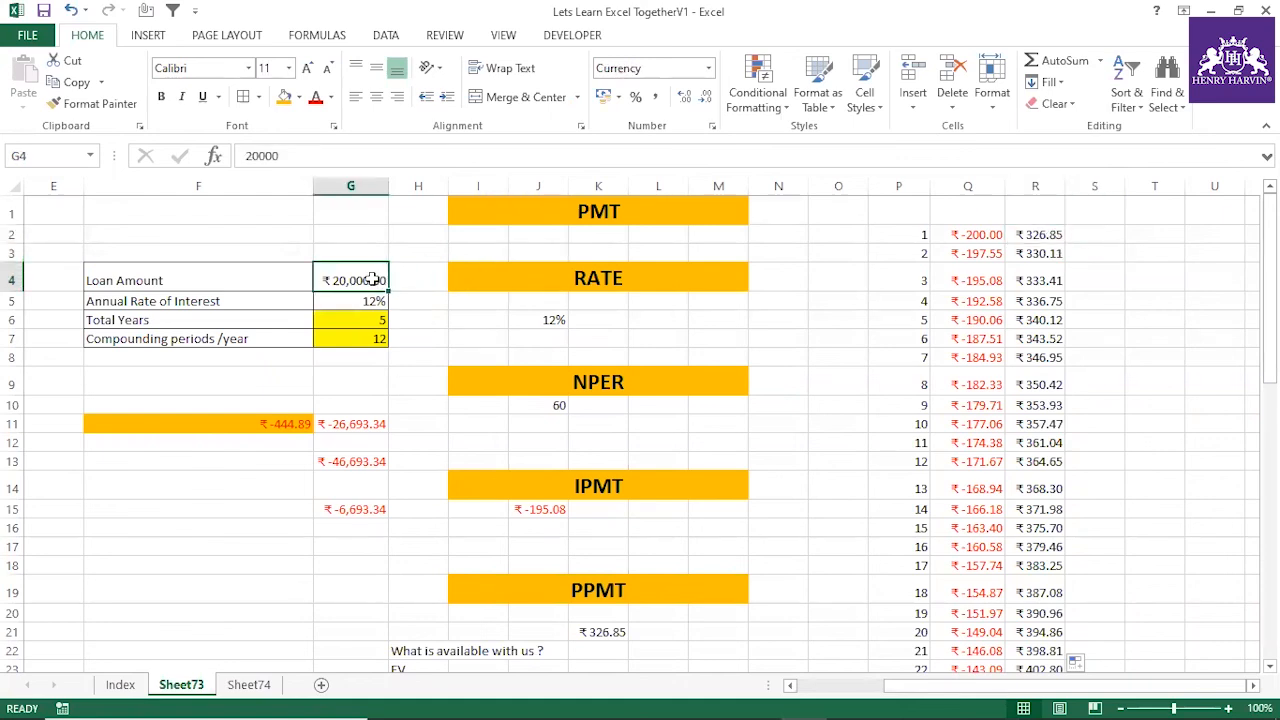
click(969, 187)
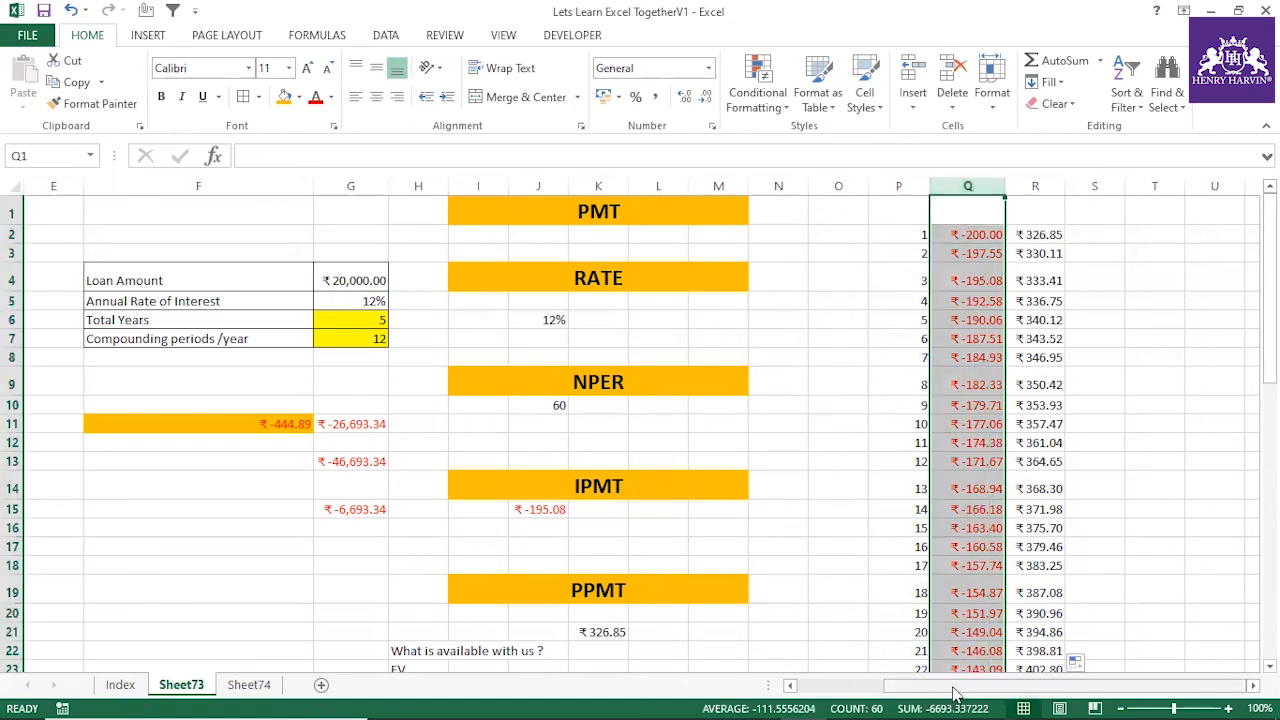
click(372, 510)
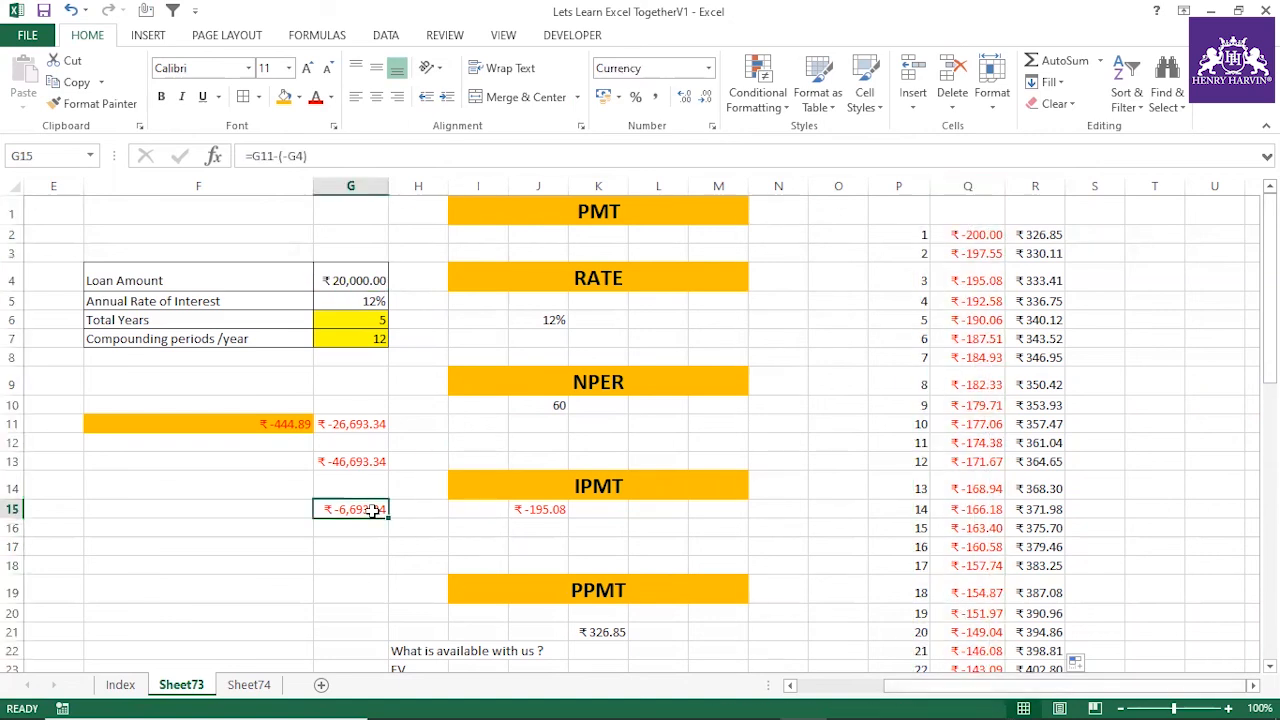
Examine the PPMT results in column R, comparing the column's sum with the loan amount in G4 and inspecting individual payment formulas
click(1036, 234)
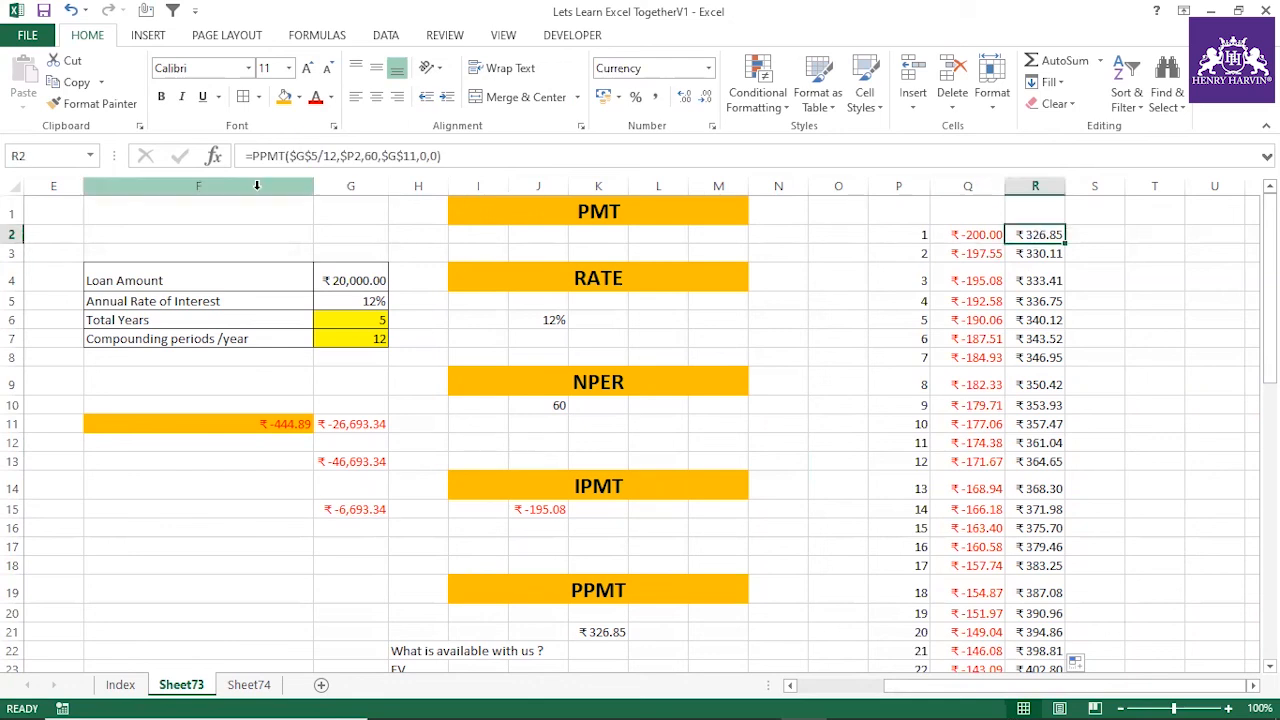
click(602, 545)
click(600, 588)
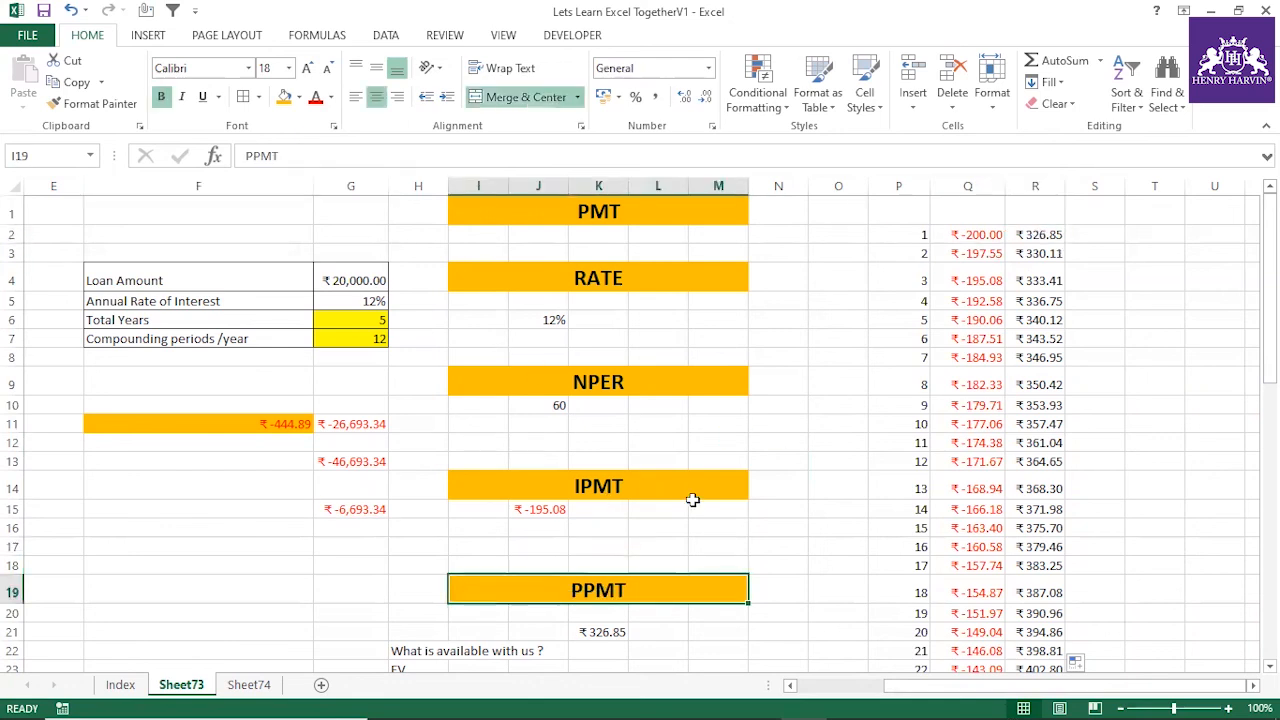
click(1036, 187)
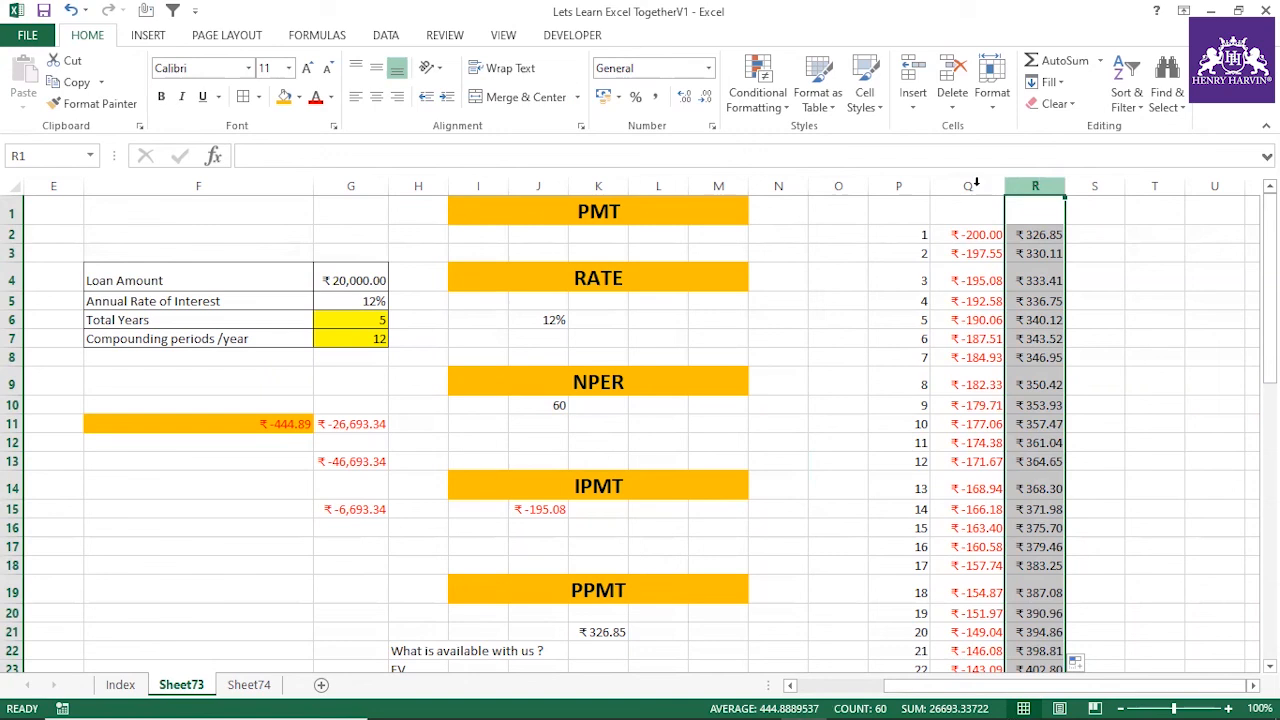
click(375, 280)
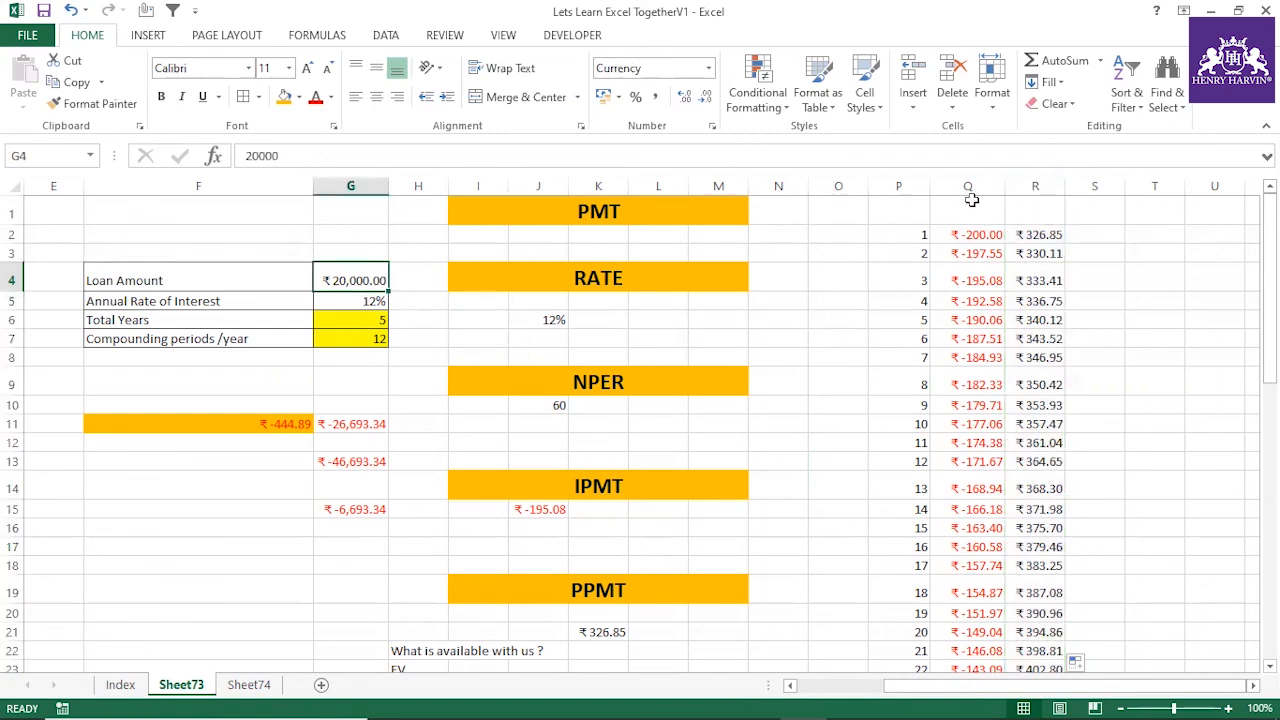
click(1034, 186)
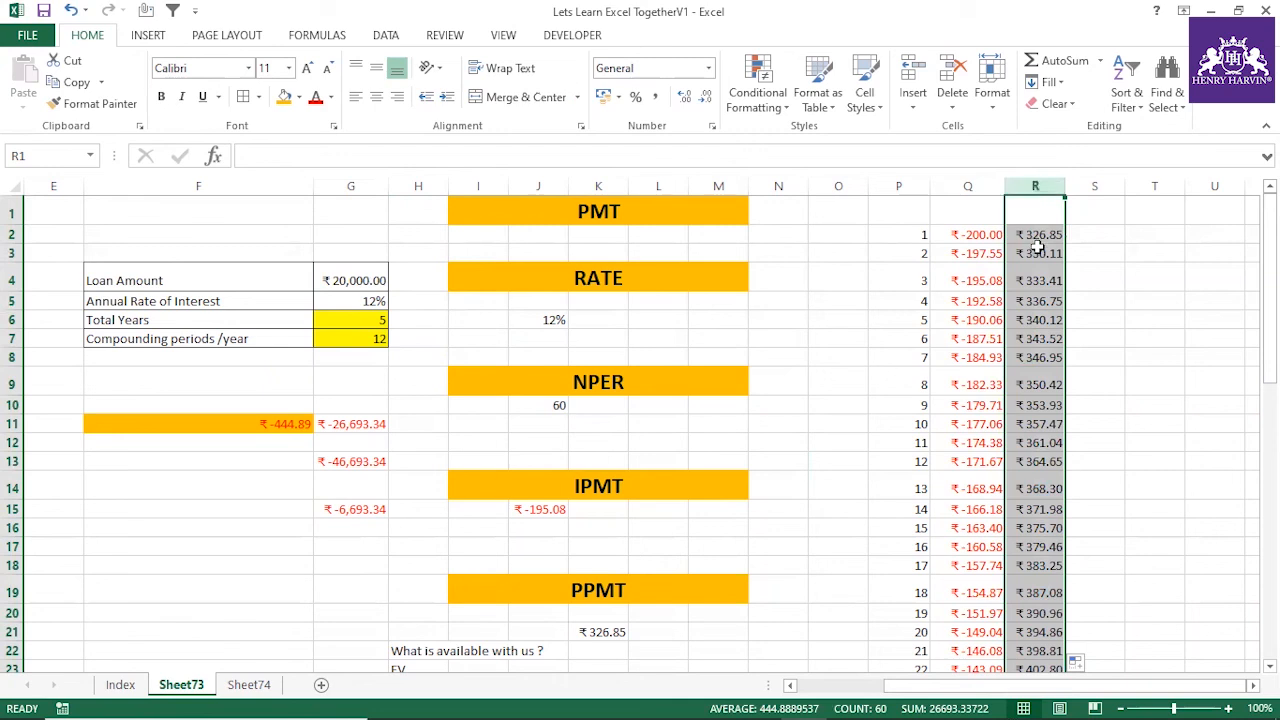
click(1040, 352)
click(1035, 277)
click(1043, 233)
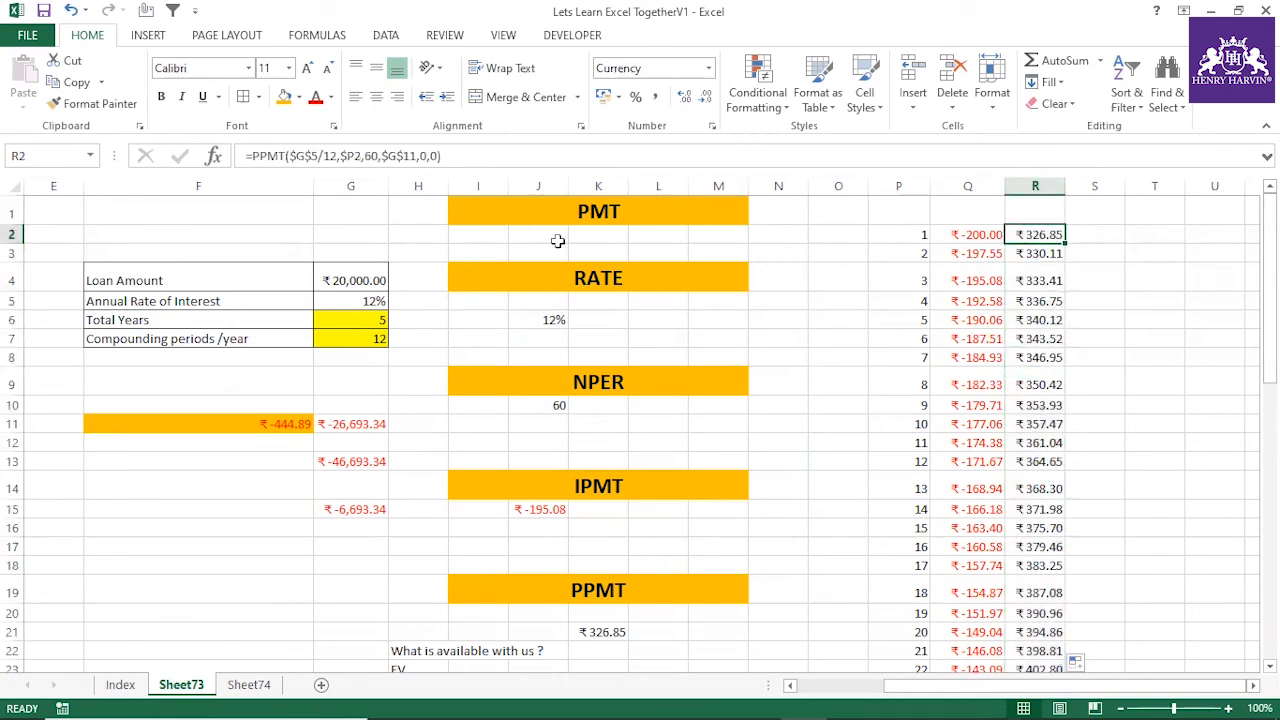
Replace the present value argument in the R2 PPMT formula with the loan amount cell G4, and fill the formula down column R
click(310, 157)
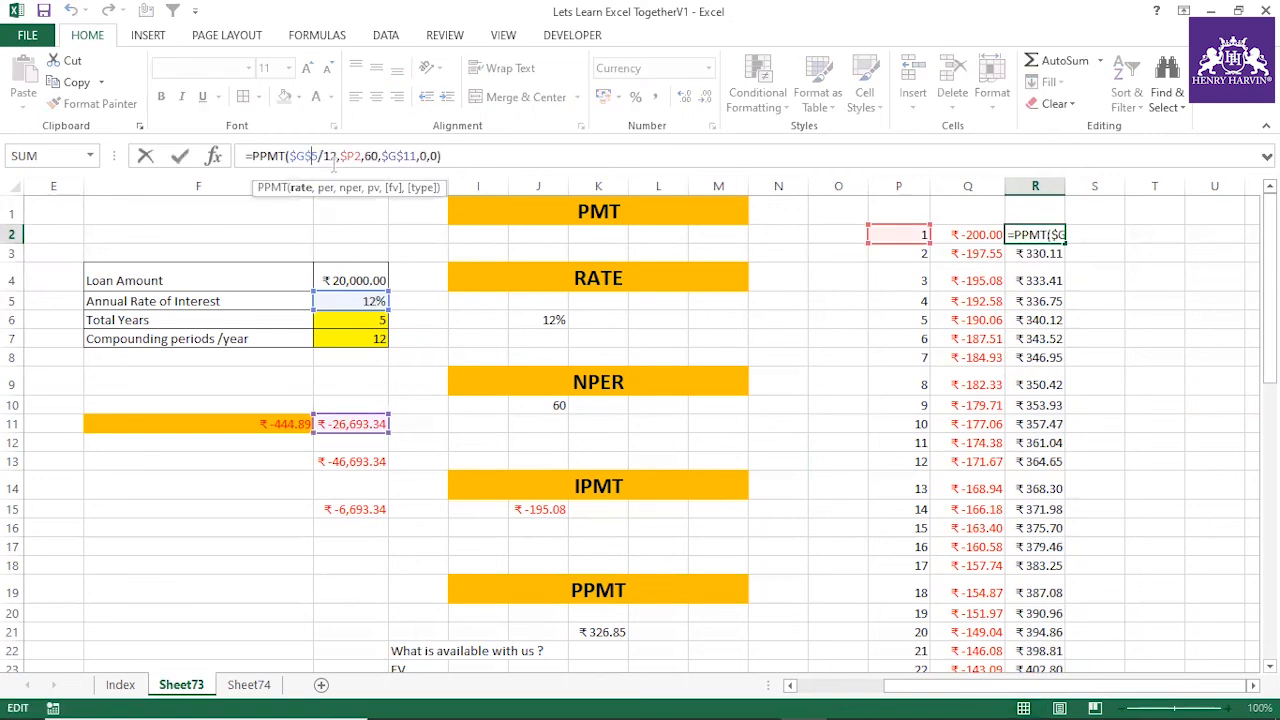
click(346, 157)
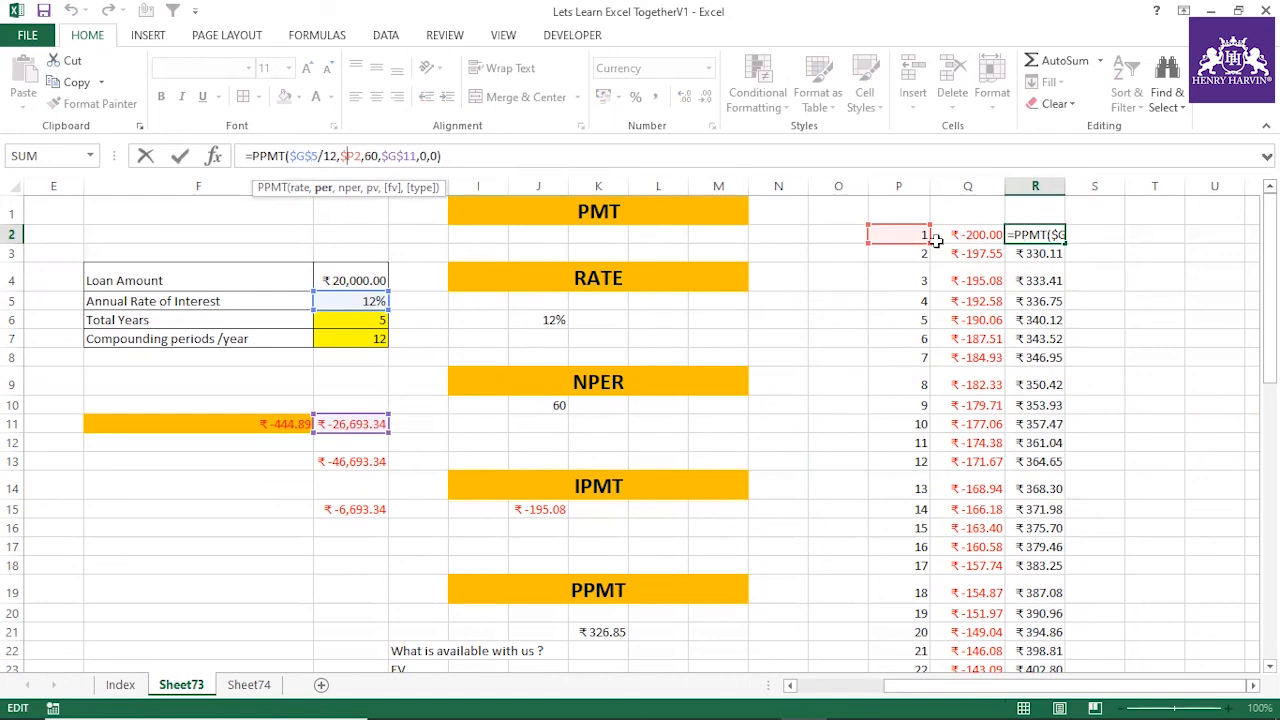
click(370, 156)
click(400, 156)
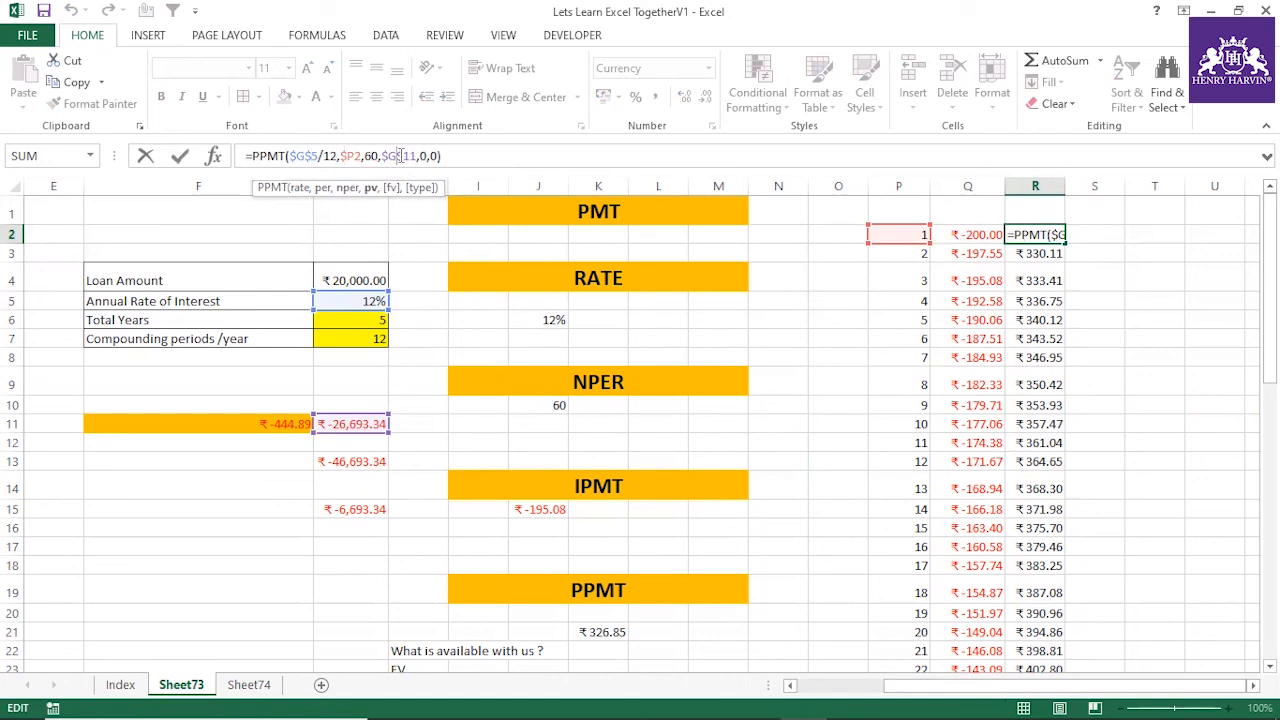
drag(416, 156, 381, 156)
key(Delete)
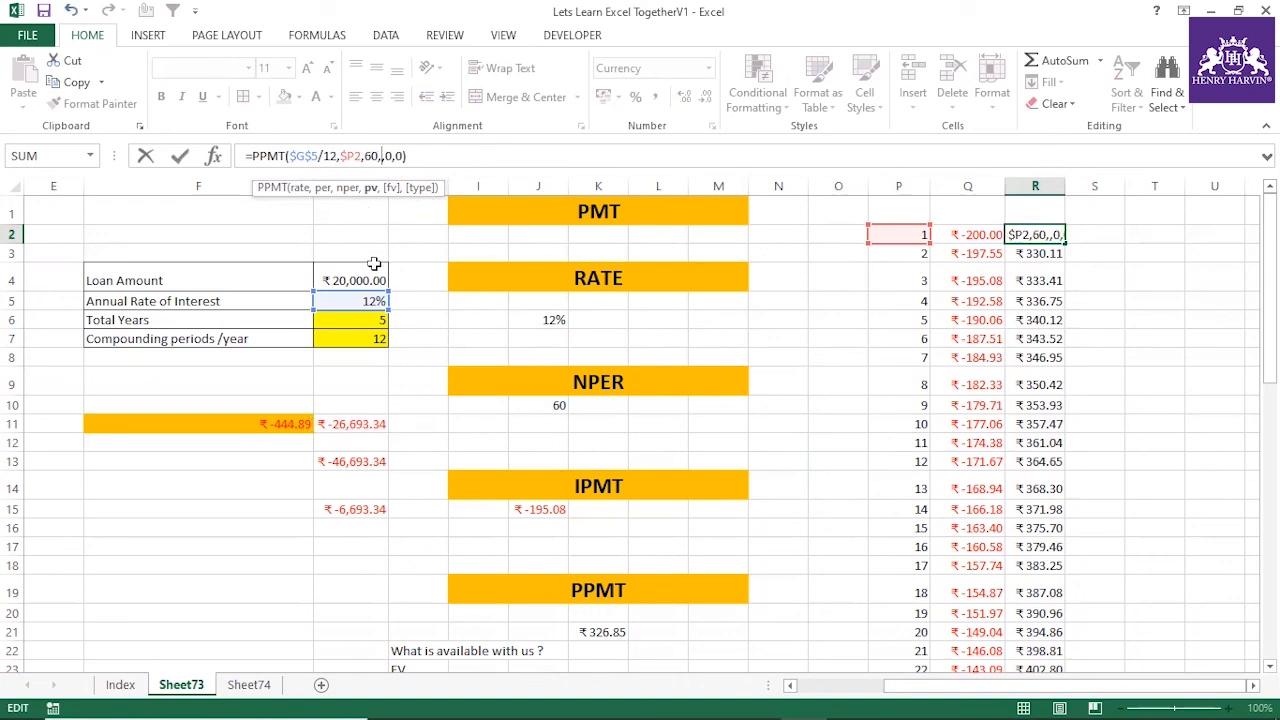
click(367, 274)
key(Return)
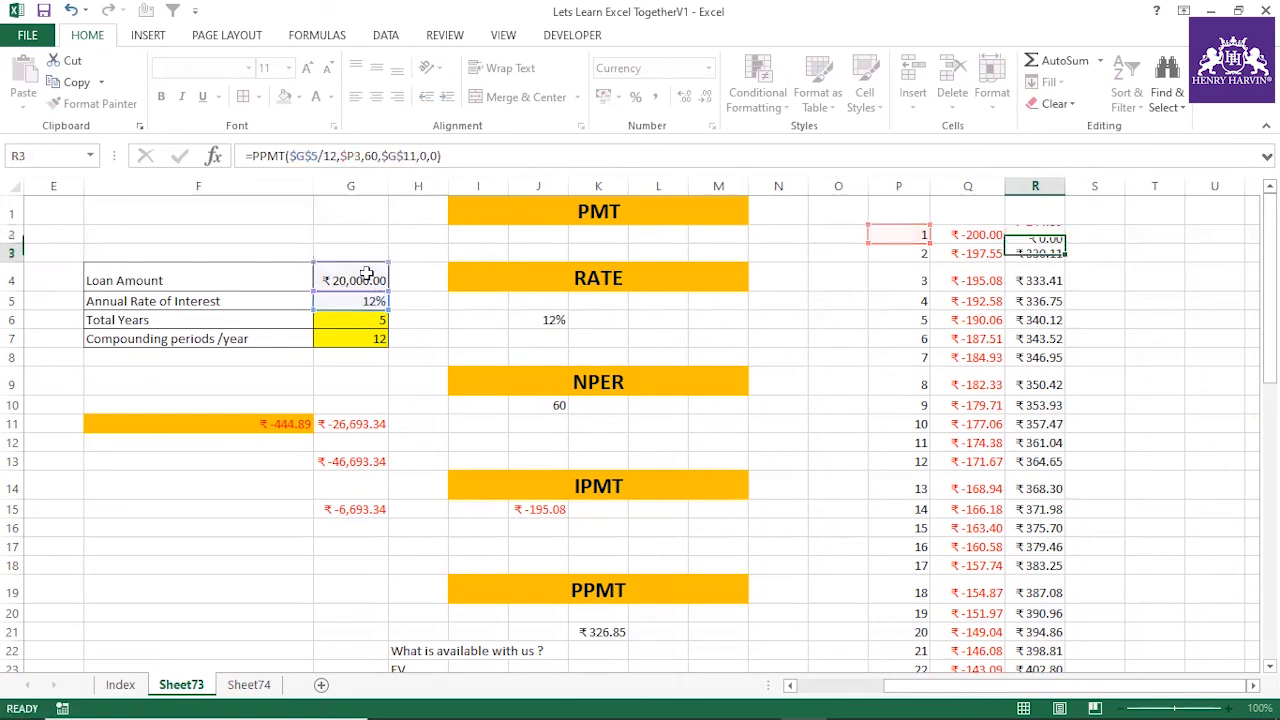
click(1060, 239)
double_click(1063, 243)
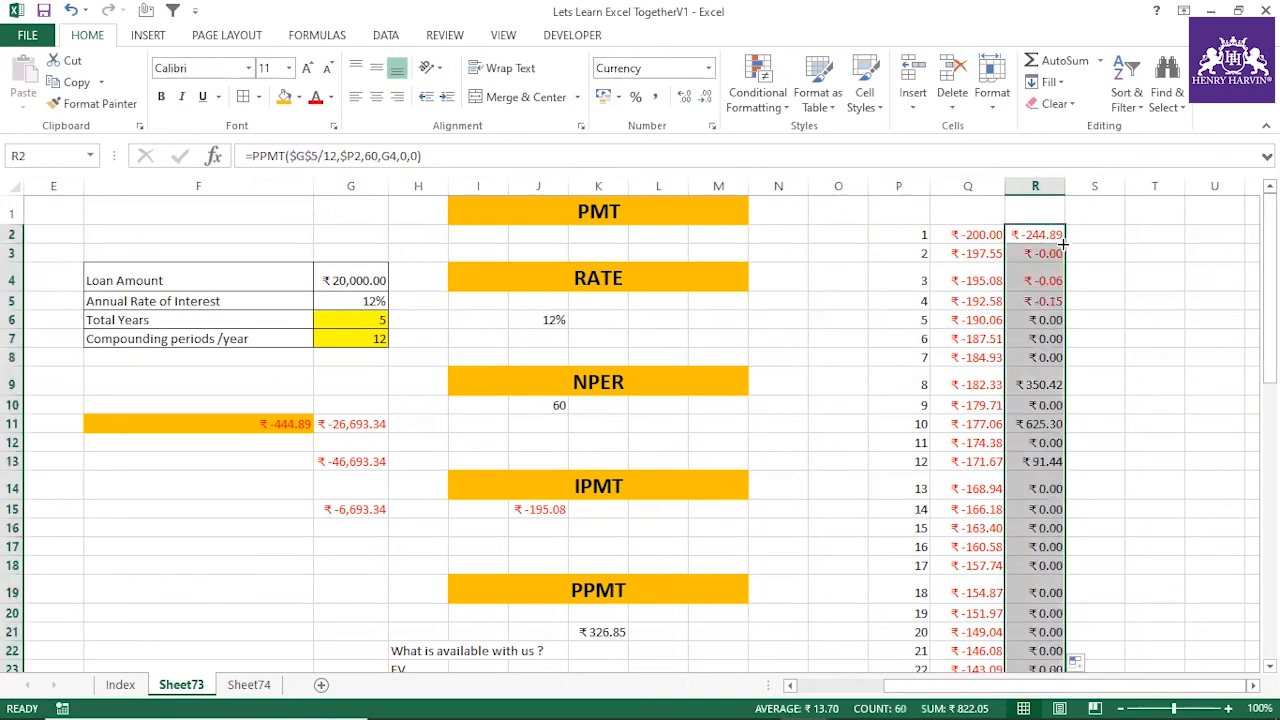
Make the present value reference in the R2 PPMT formula absolute as $G$4, and refill the formula down column R
click(1043, 234)
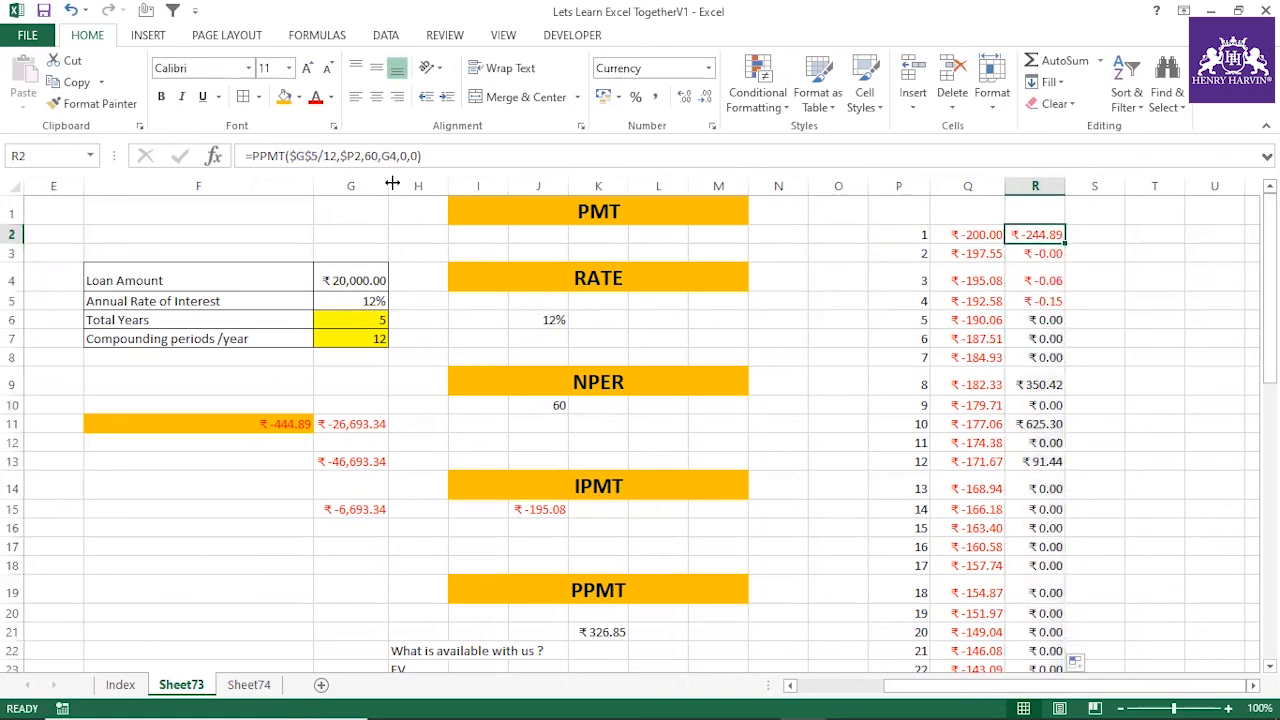
drag(397, 155, 383, 156)
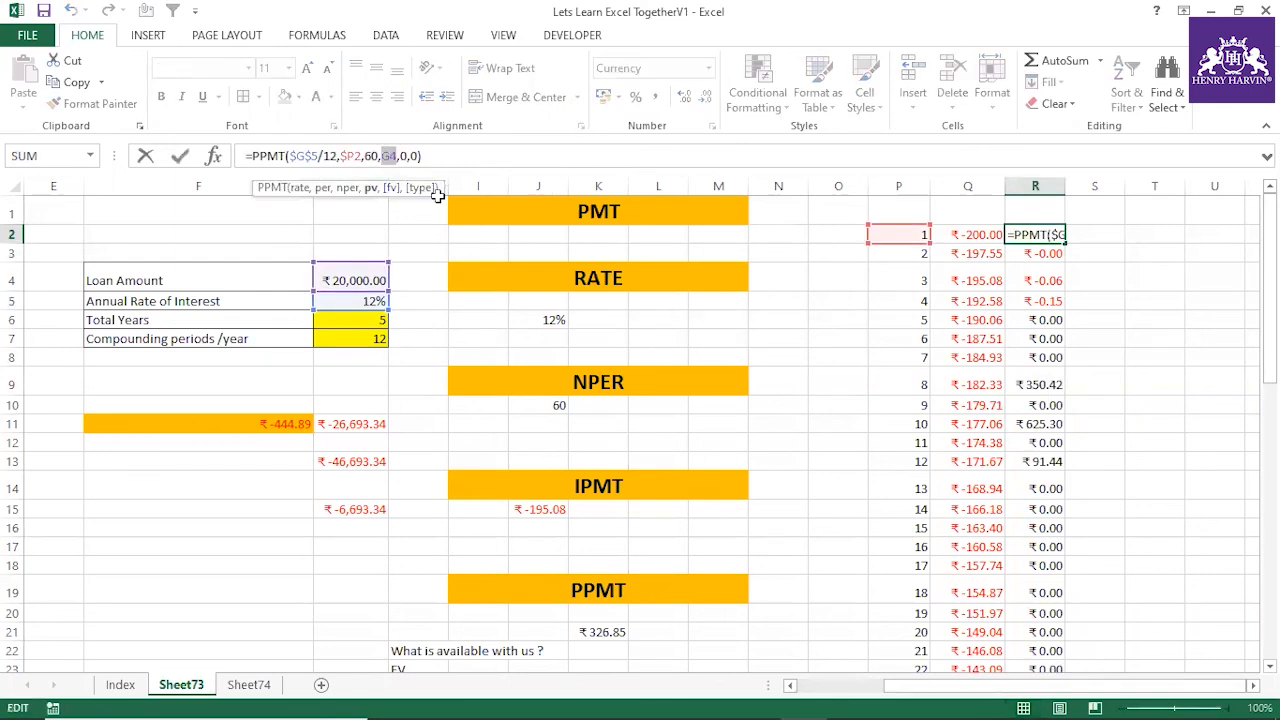
key(Escape)
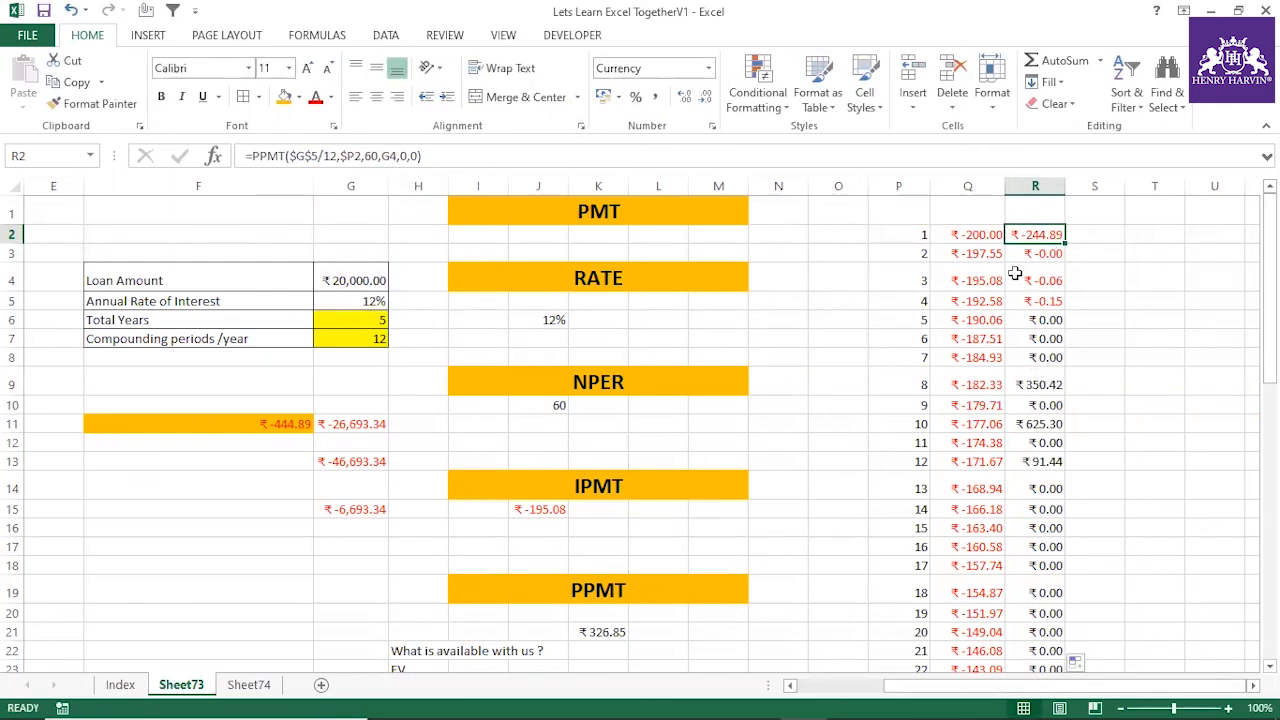
click(393, 156)
drag(393, 156, 381, 156)
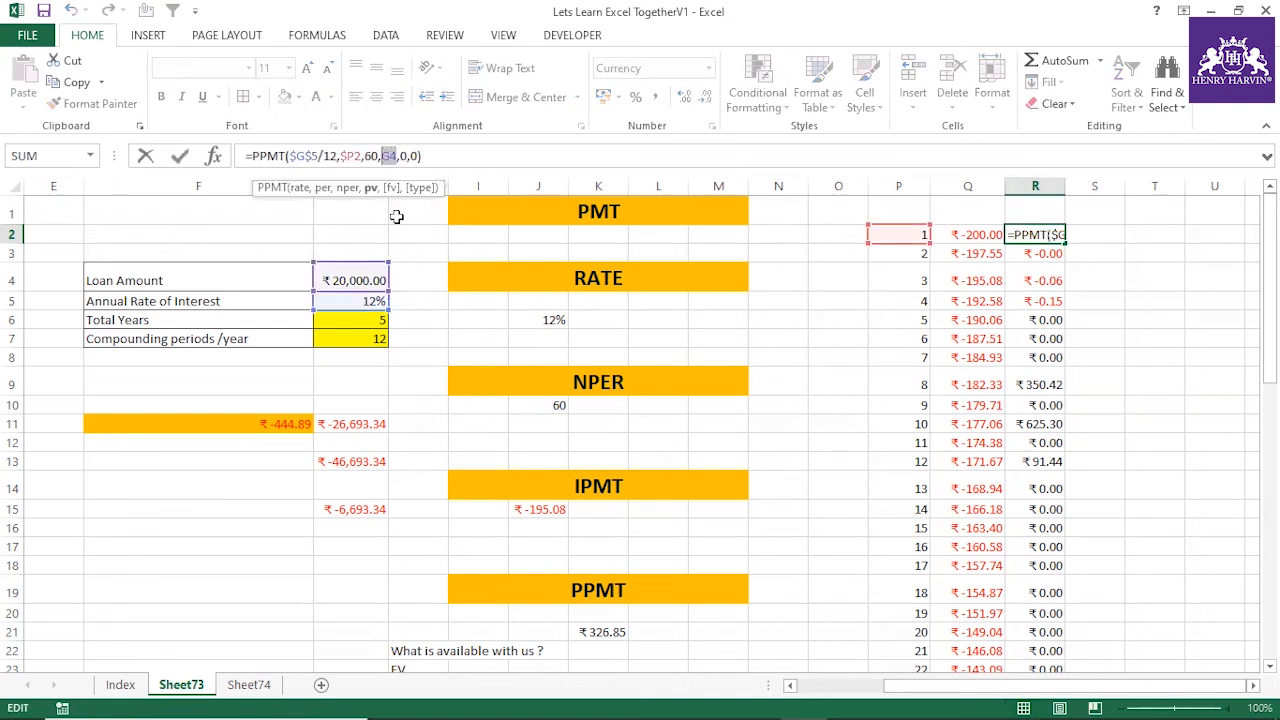
key(Return)
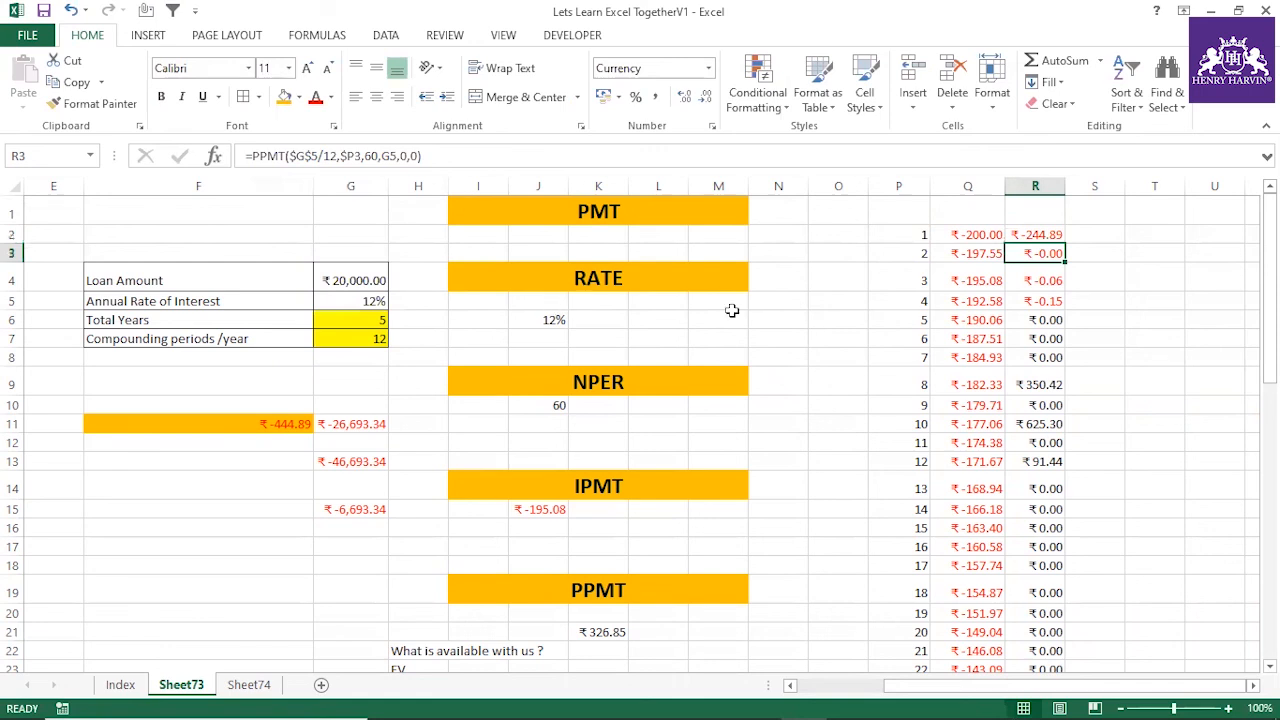
click(1040, 234)
double_click(1066, 244)
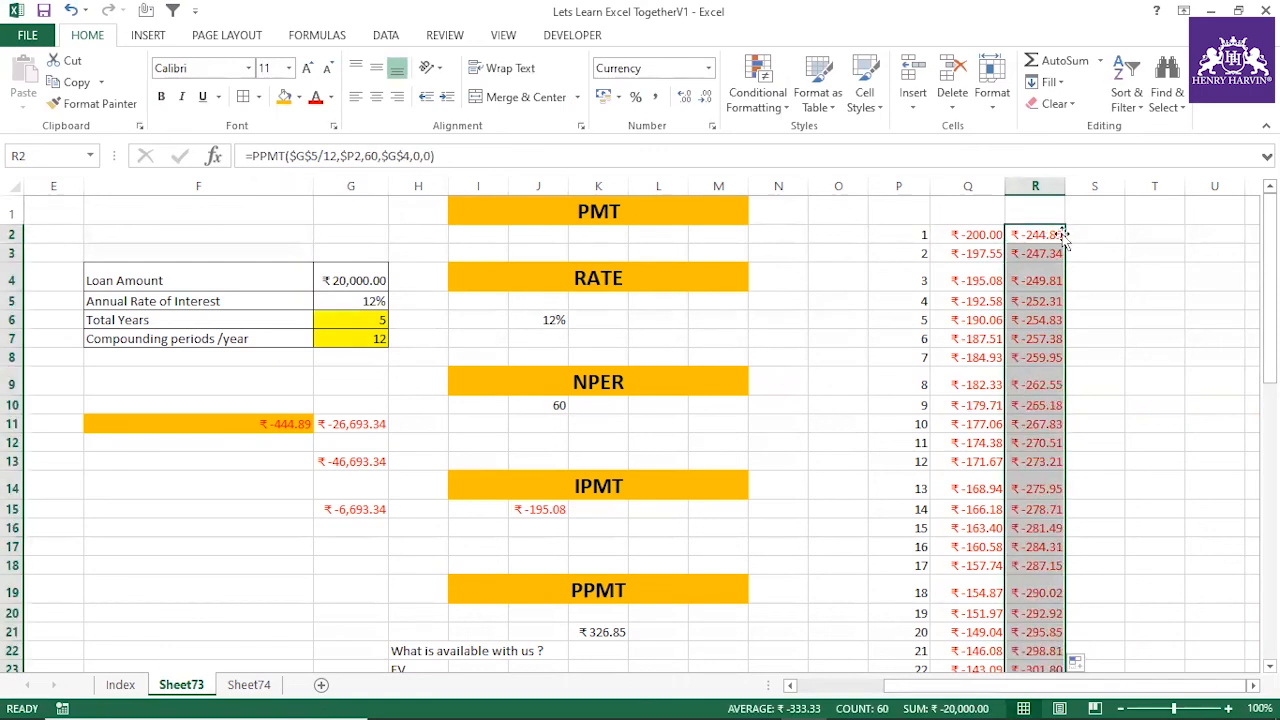
Check the sum of the PPMT column R against the loan amount in G4, and inspect individual payments in the column
click(1046, 180)
click(1112, 243)
click(1040, 186)
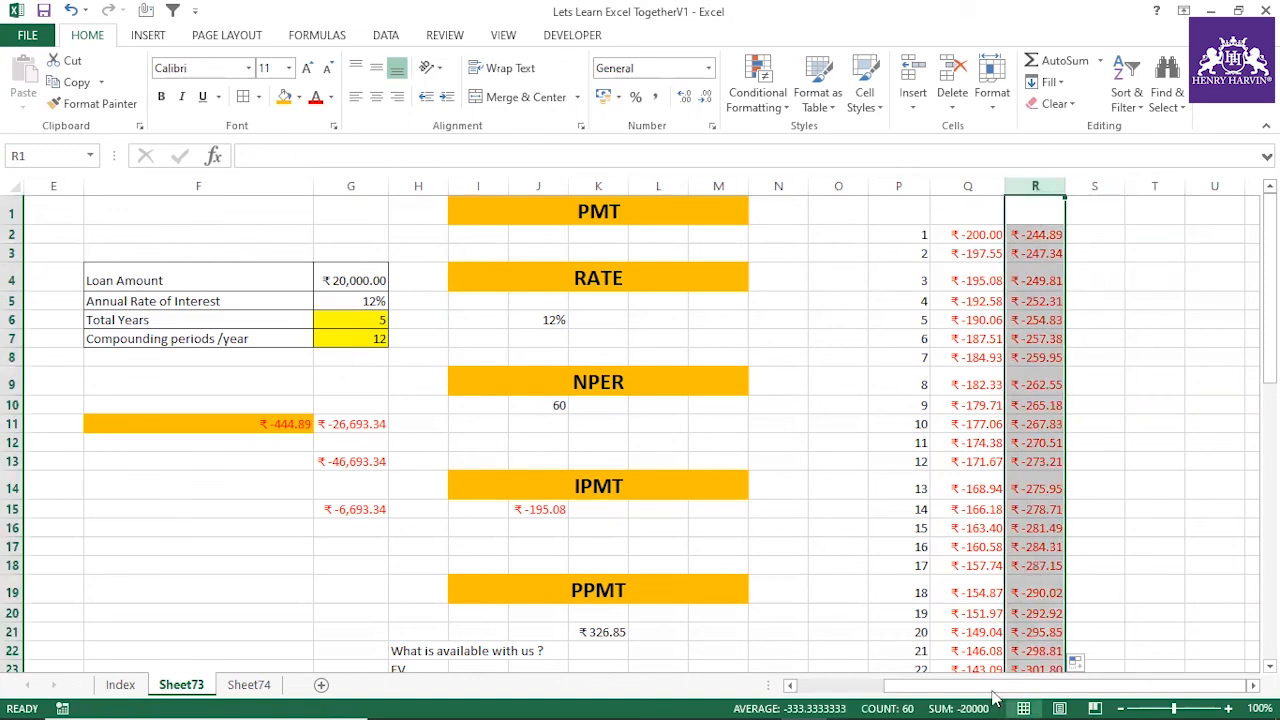
click(366, 284)
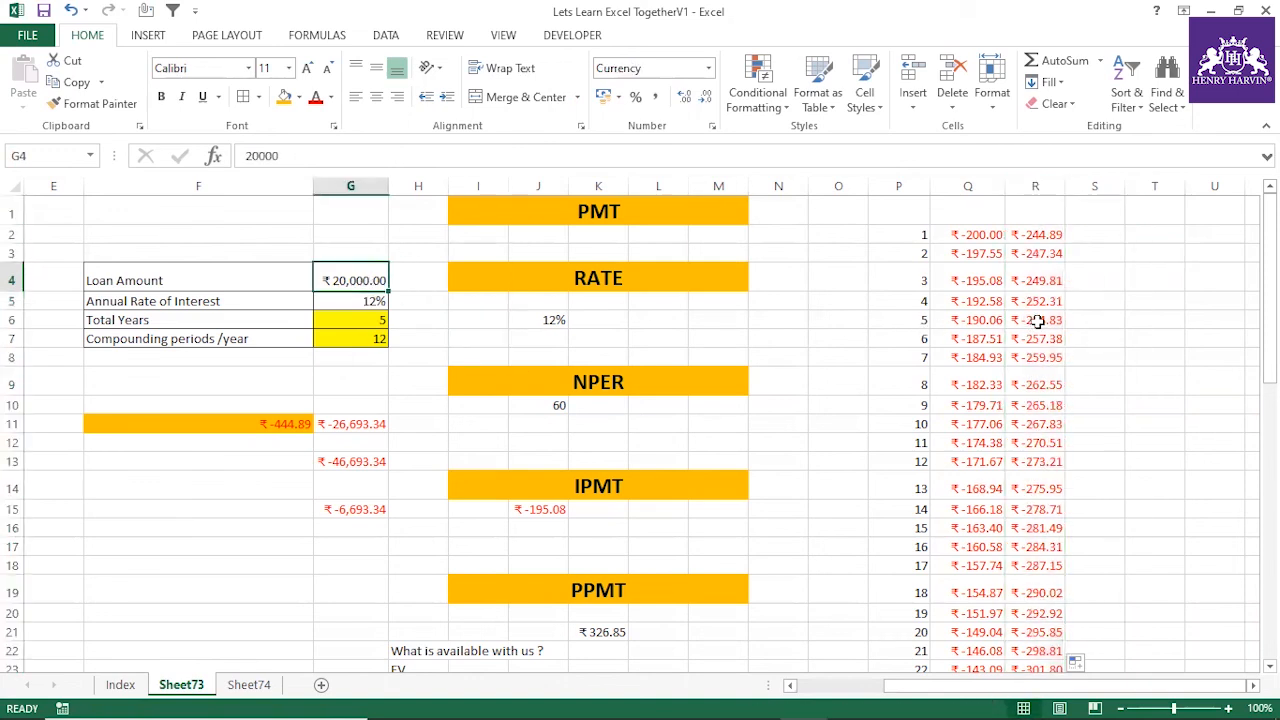
click(1036, 384)
click(1034, 320)
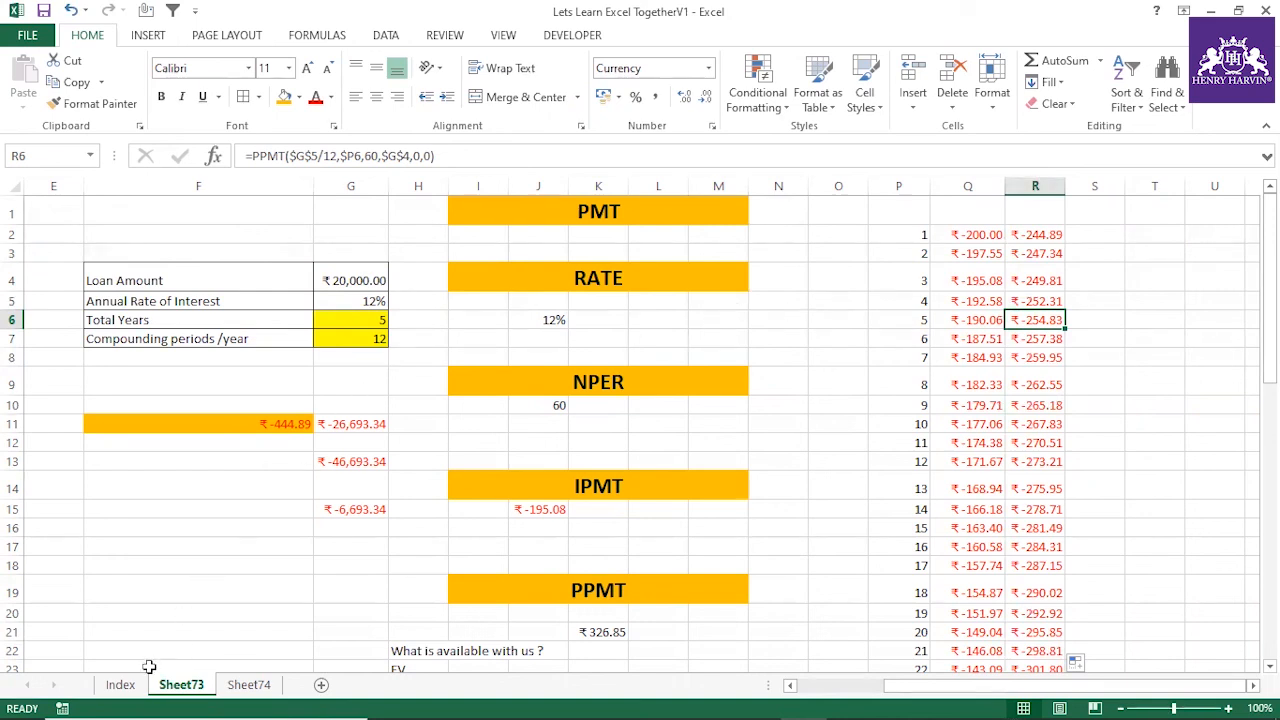
click(122, 684)
click(178, 688)
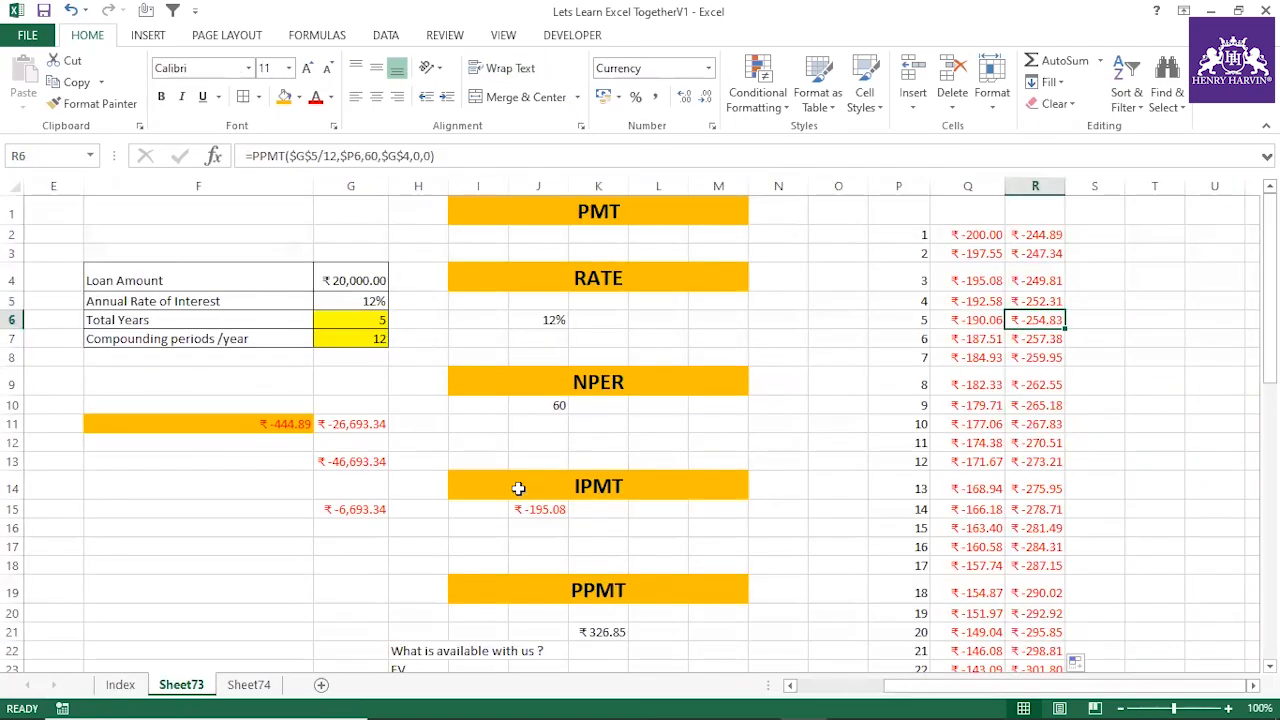